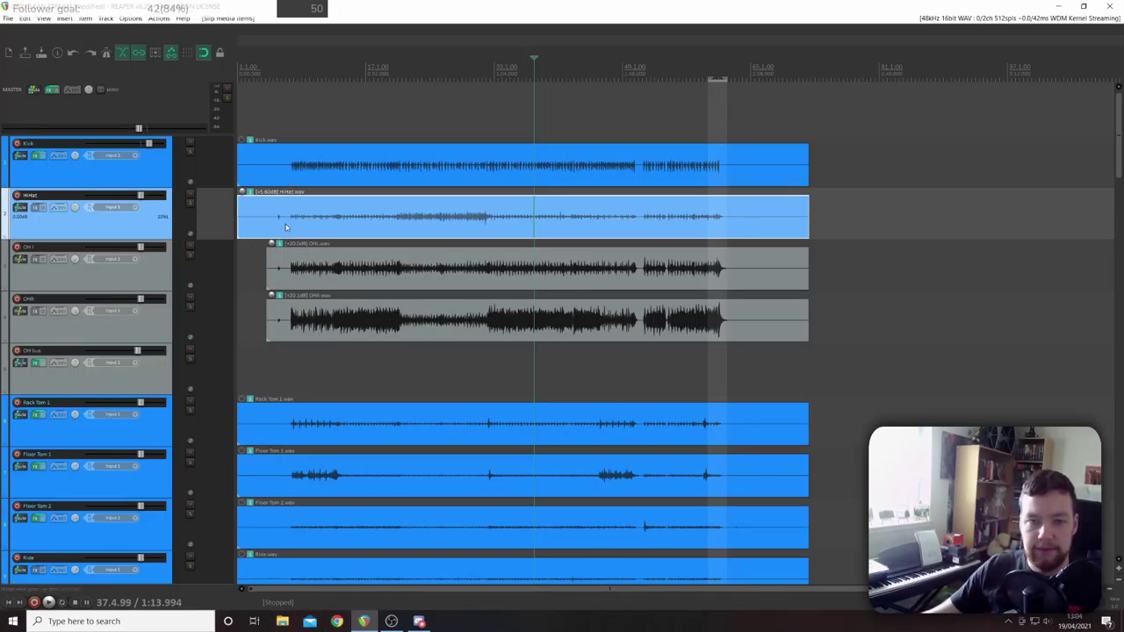
- Move the edit cursor back near the song start (7.2.18) and scroll through the drum tracks
click(289, 217)
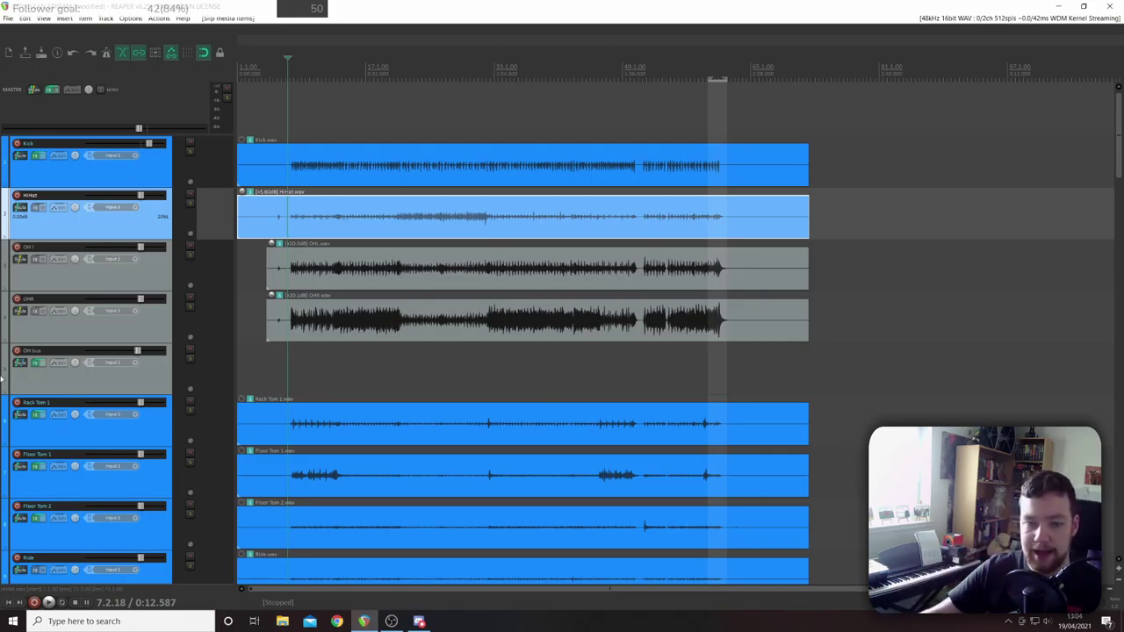
scroll(119, 372, down, 2)
scroll(123, 371, down, 2)
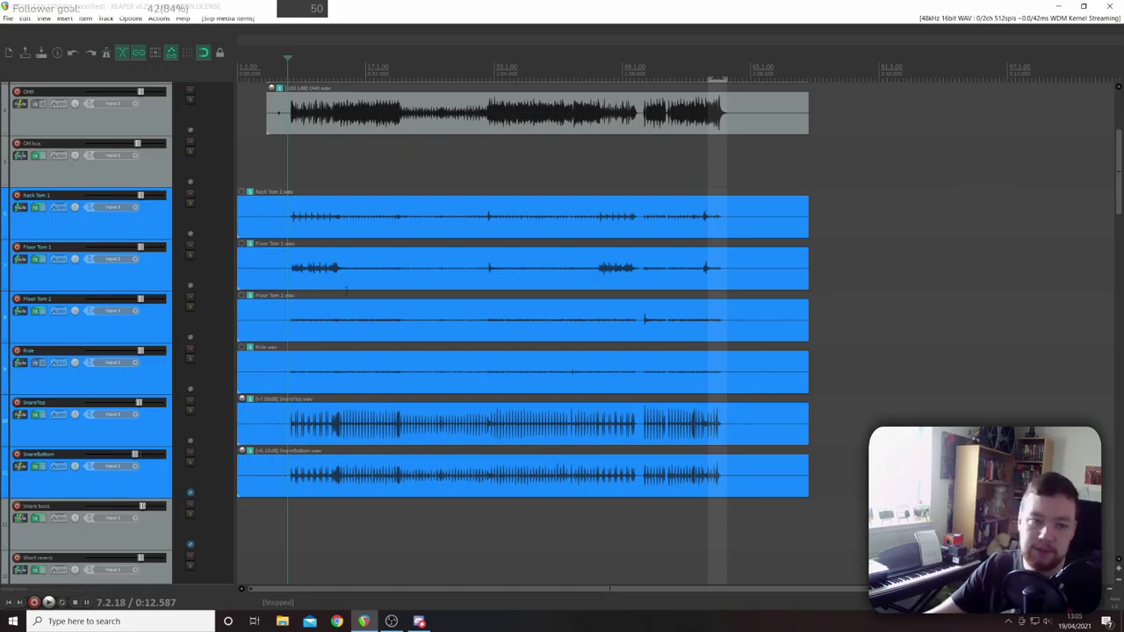
scroll(112, 290, up, 2)
scroll(112, 289, up, 2)
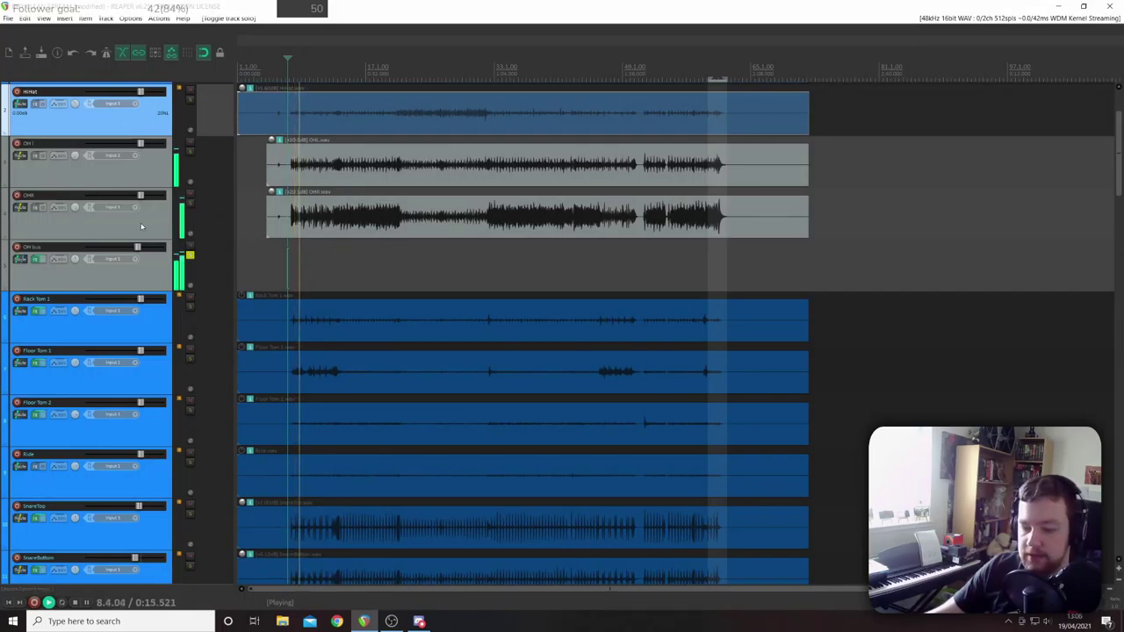
- Raise the OH L item's gain by about 1.3 dB and solo the Kick track
scroll(140, 231, up, 1)
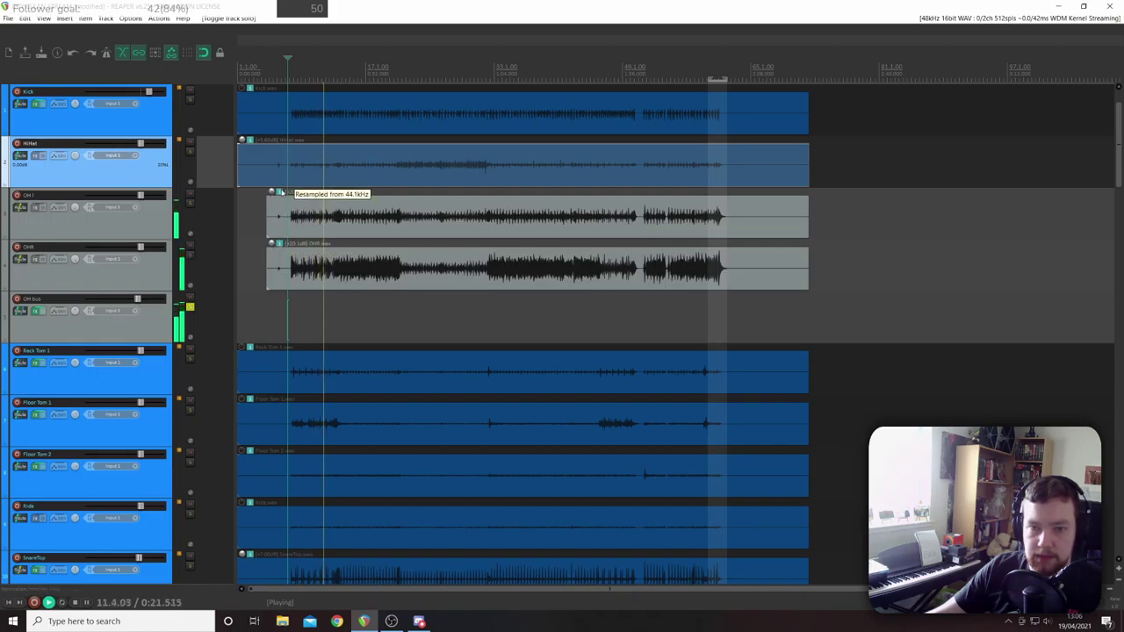
drag(274, 195, 271, 188)
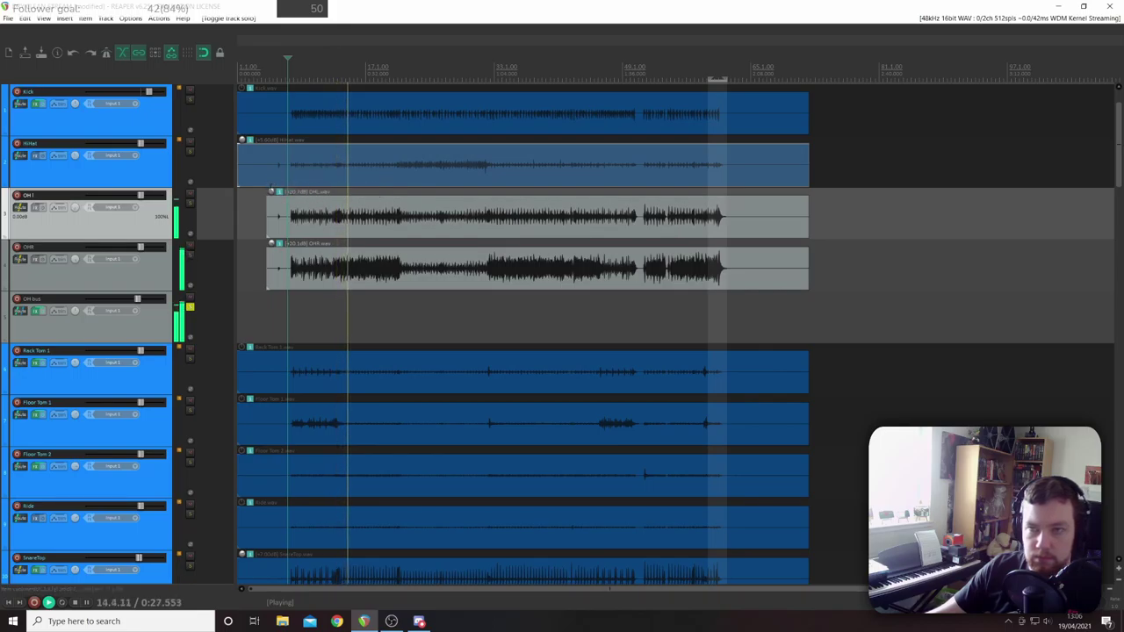
scroll(86, 259, up, 1)
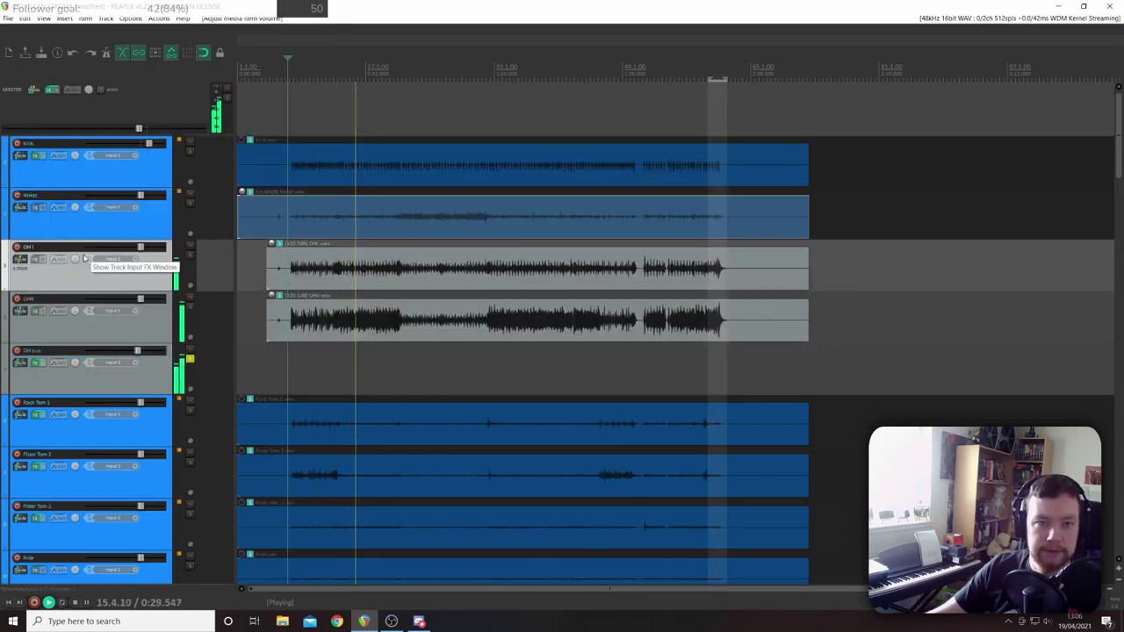
click(190, 153)
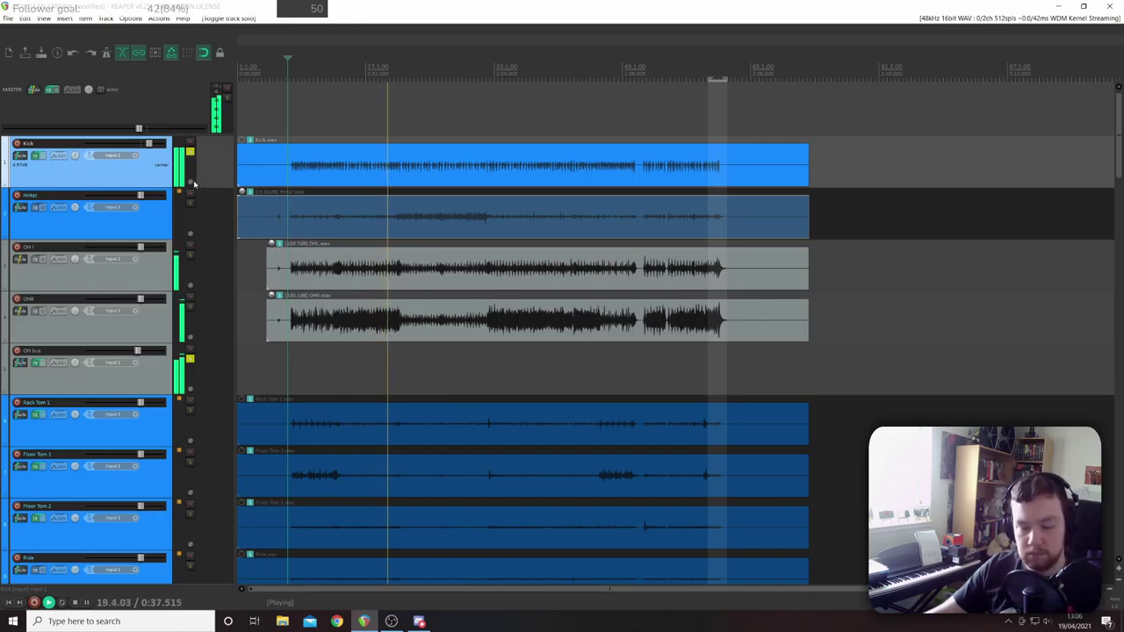
- A/B the Kick track's polarity during playback, flipping it inverted and back four times
click(190, 183)
click(190, 185)
click(190, 183)
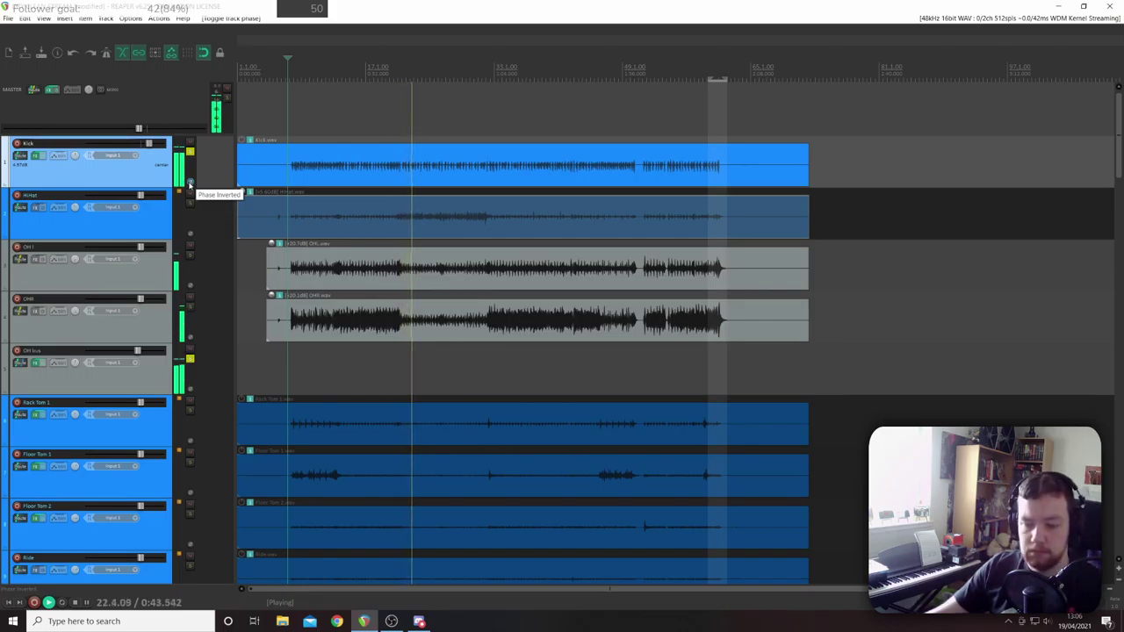
click(190, 183)
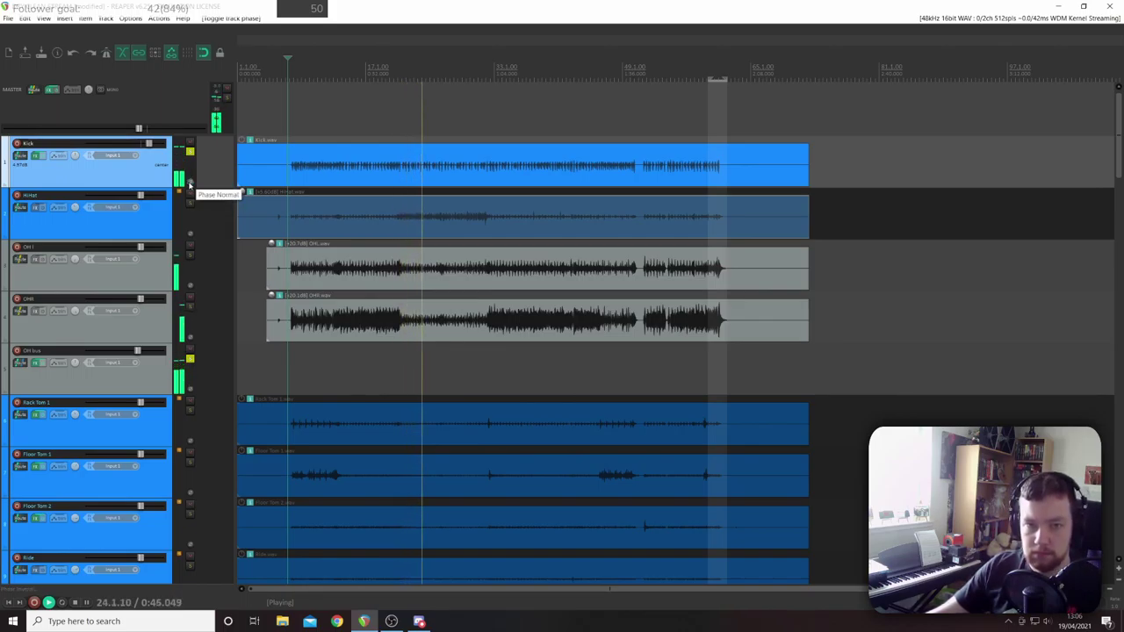
click(190, 184)
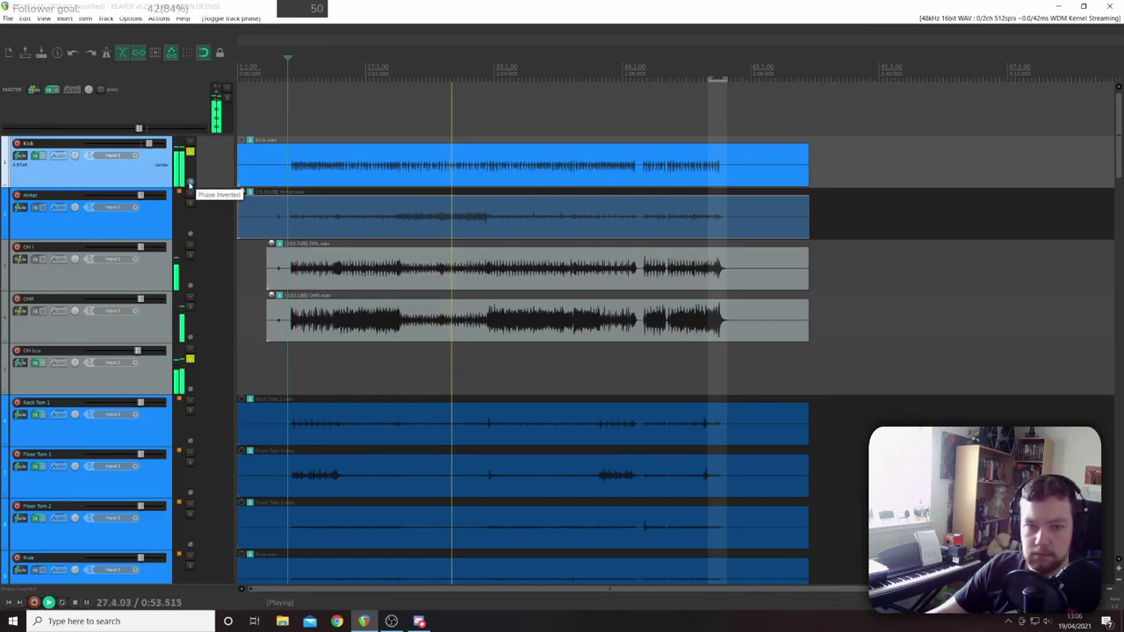
click(190, 183)
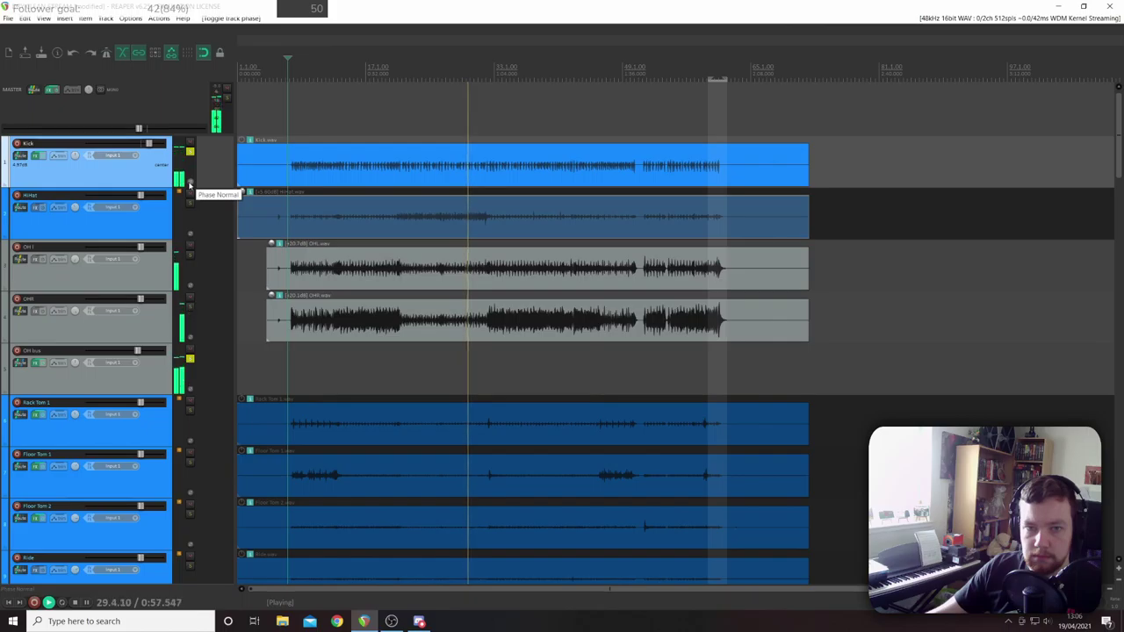
click(189, 184)
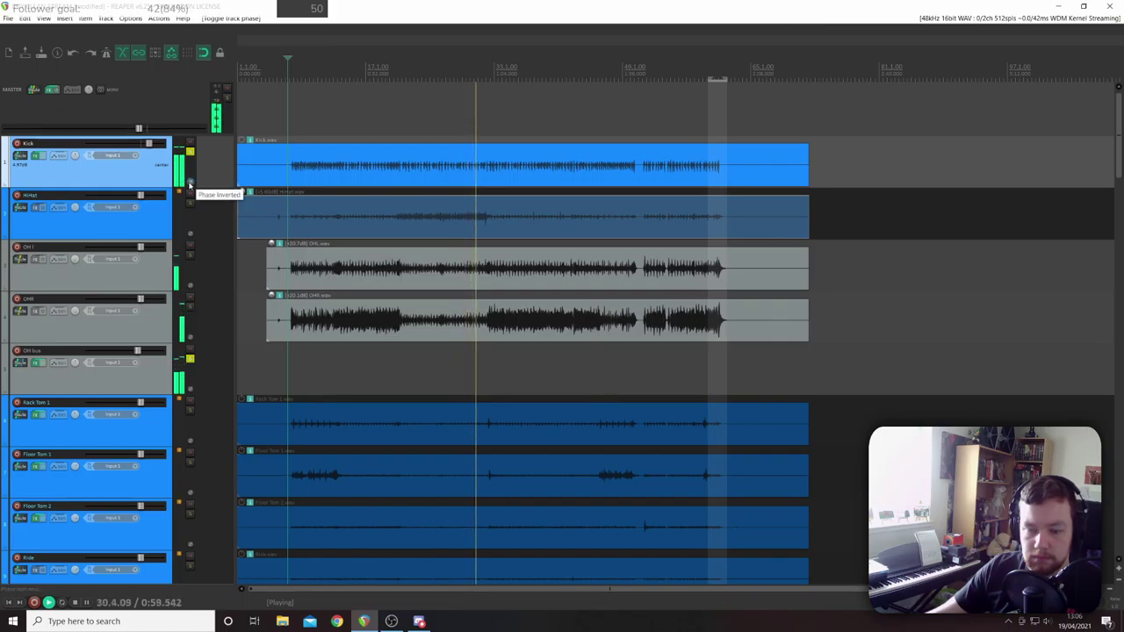
click(189, 183)
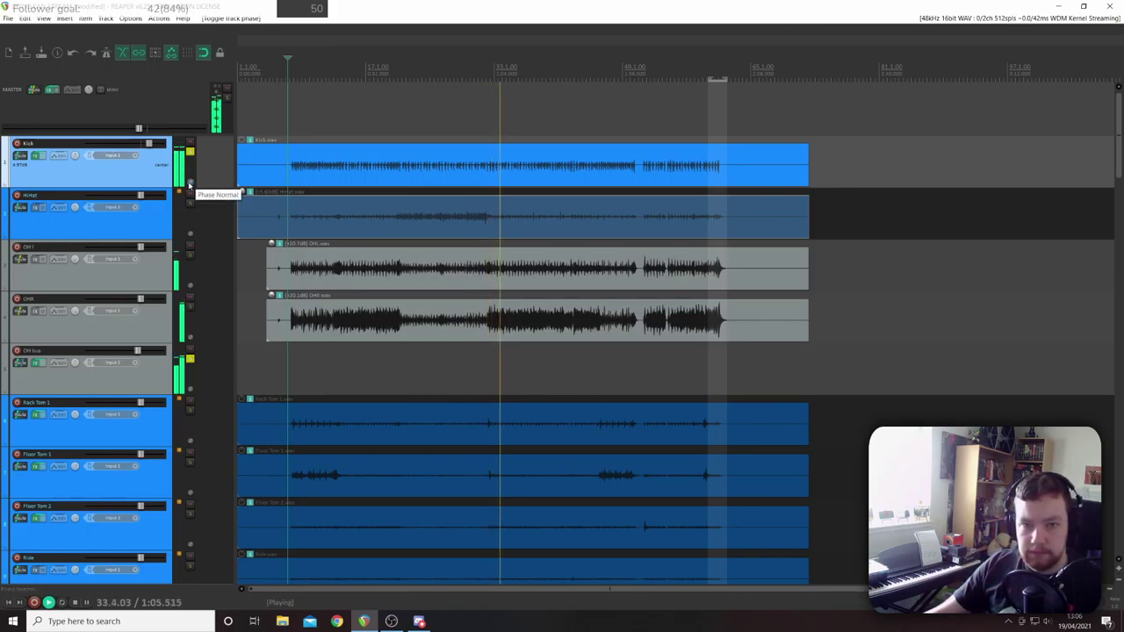
- Replay from the edit cursor, leave the Kick's polarity inverted, and stop playback
key(space)
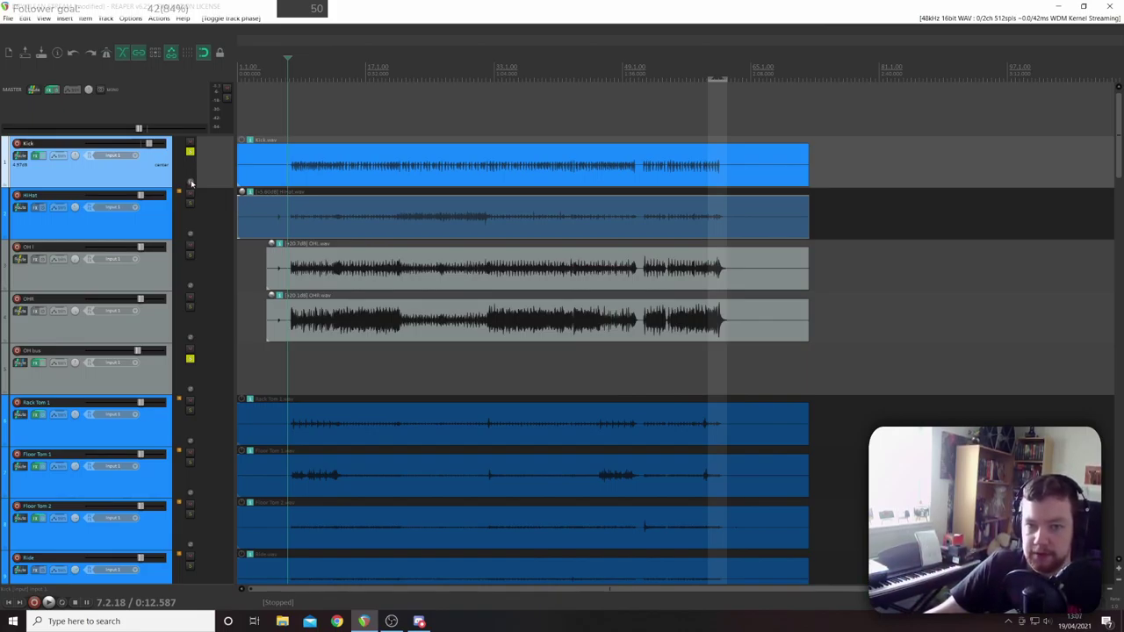
key(space)
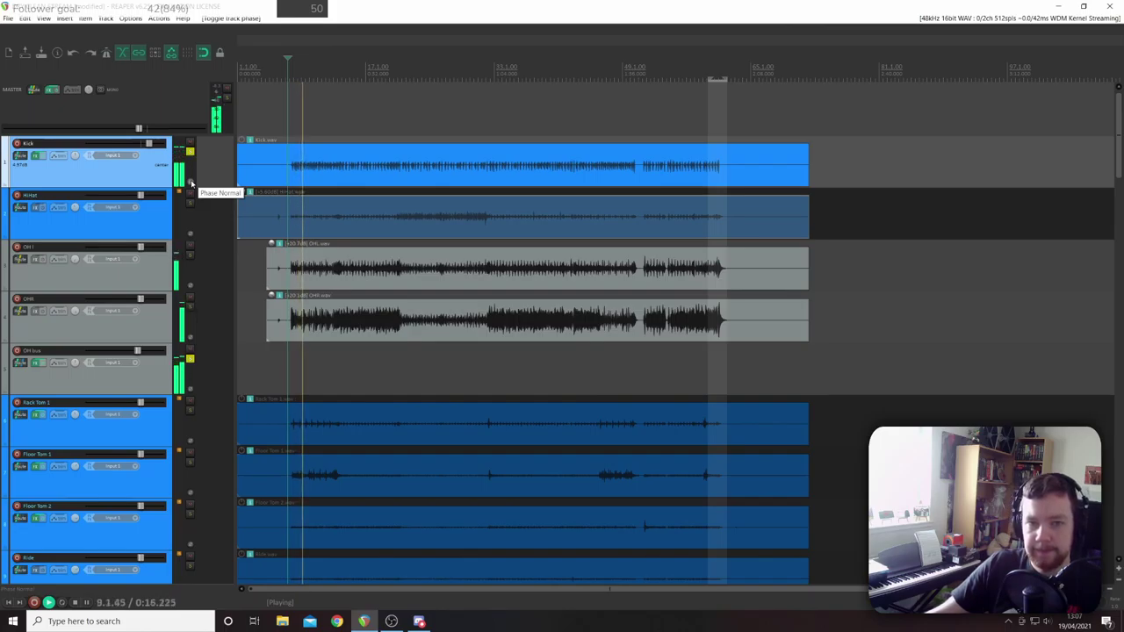
click(192, 183)
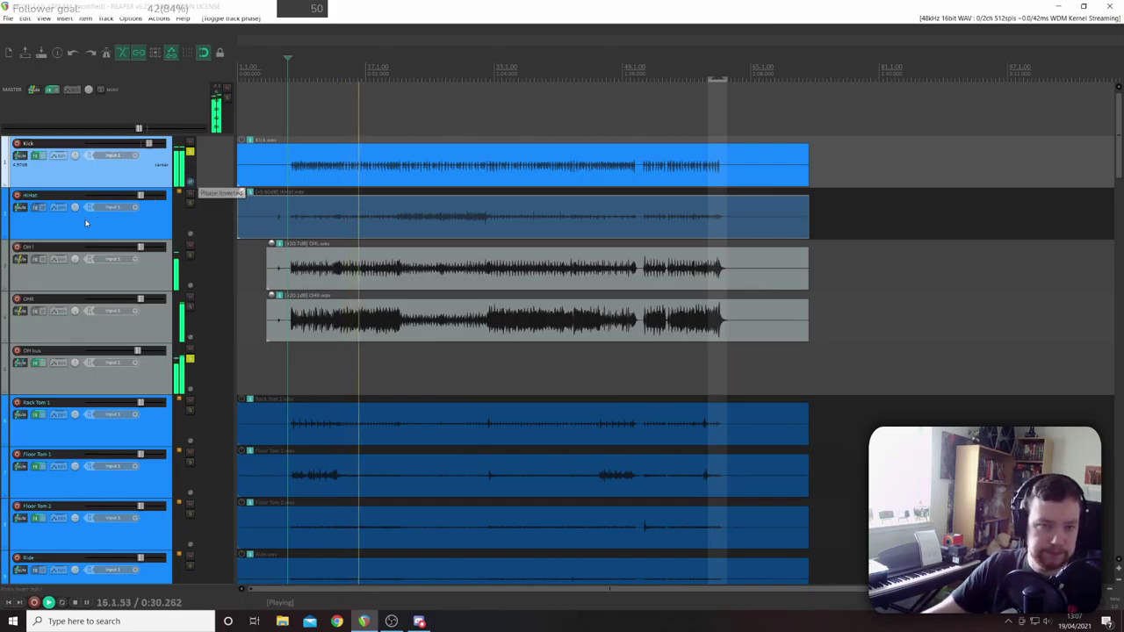
key(space)
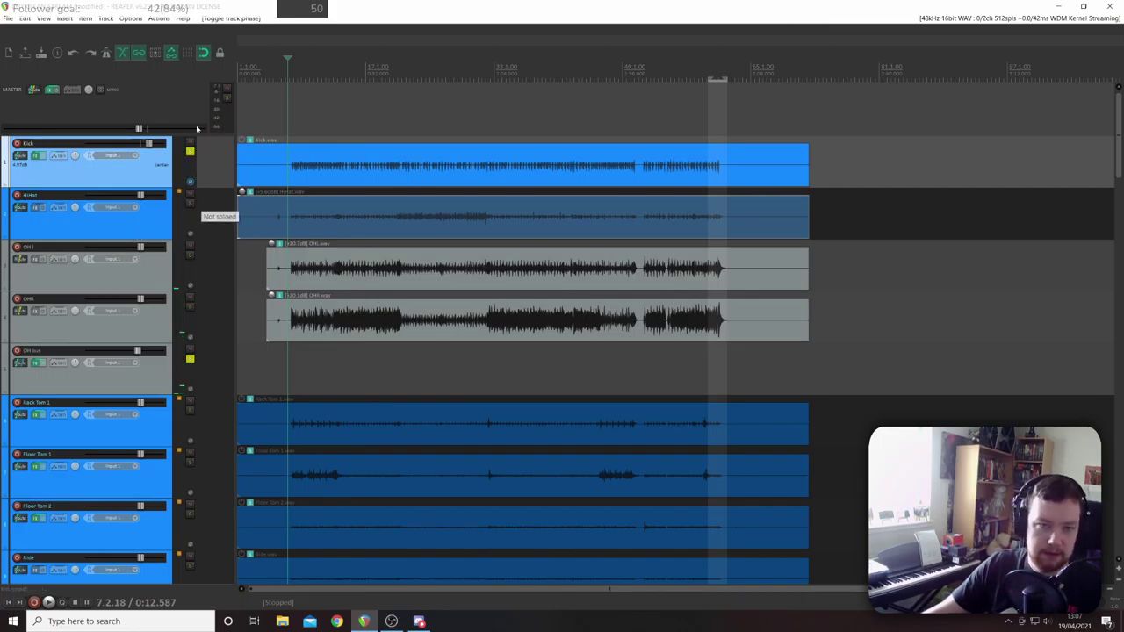
- Swap the solo from Kick to HiHat and A/B its polarity, leaving it normal
click(188, 185)
click(190, 204)
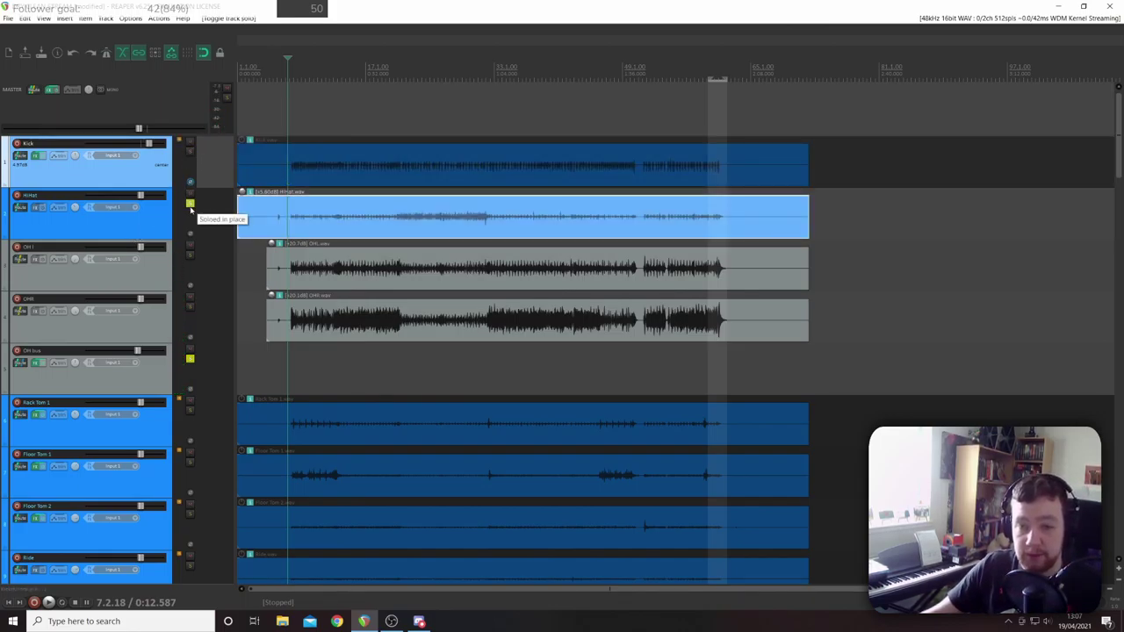
click(407, 211)
key(space)
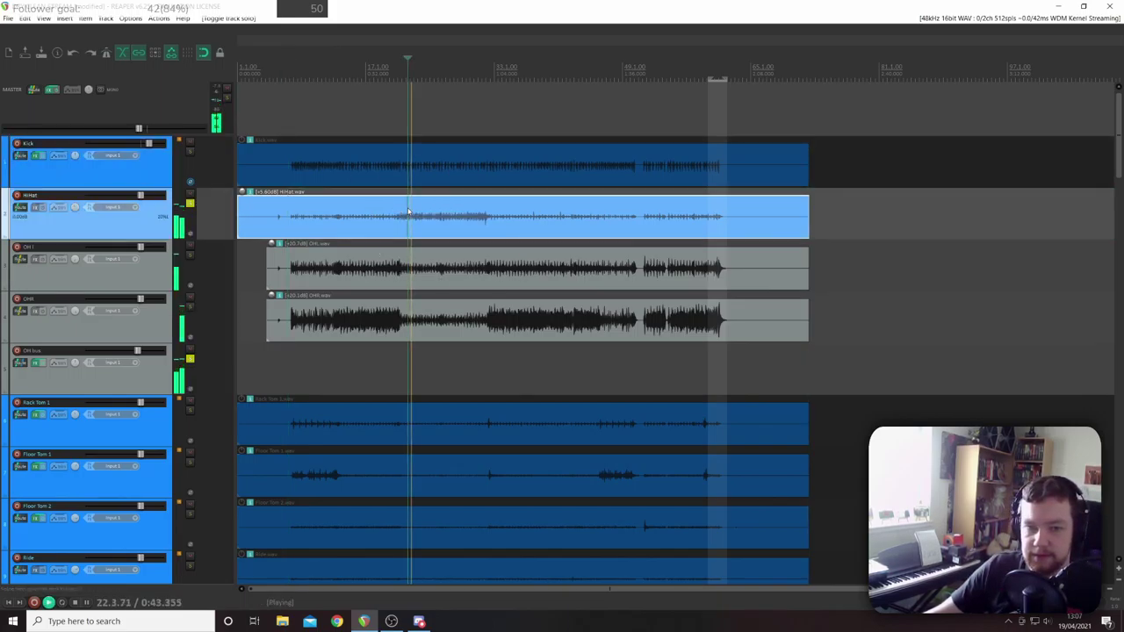
click(190, 236)
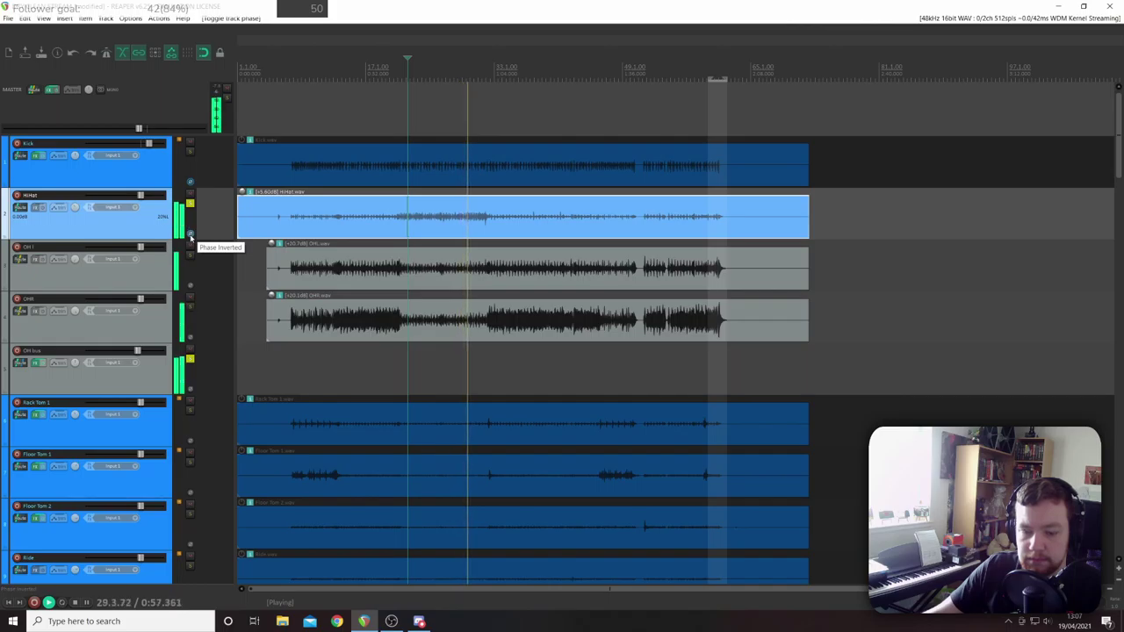
click(191, 234)
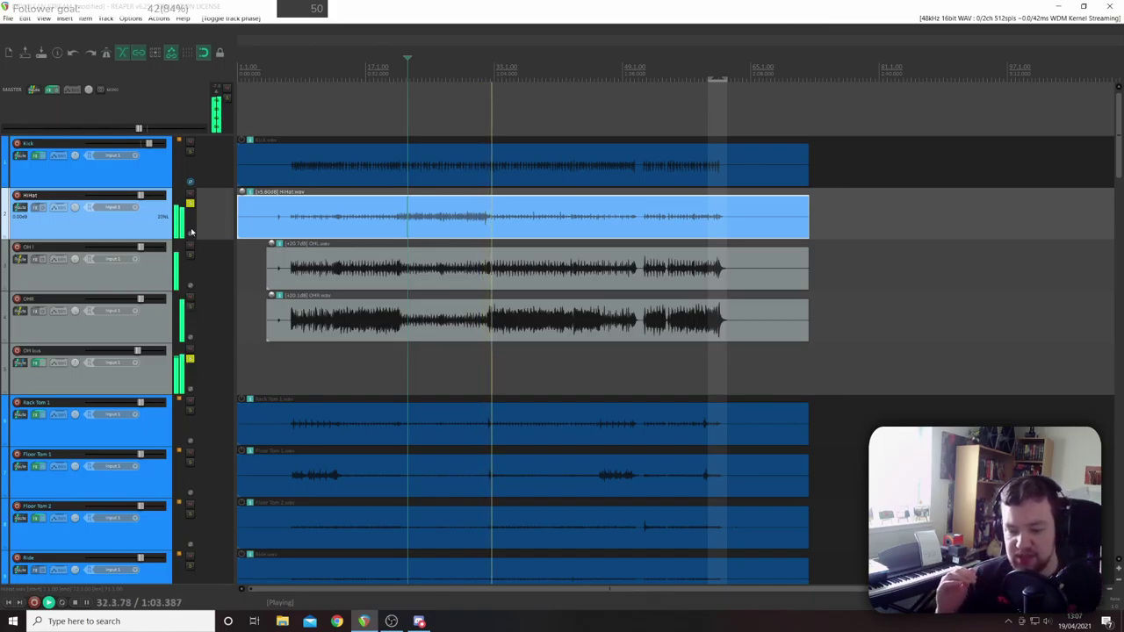
key(space)
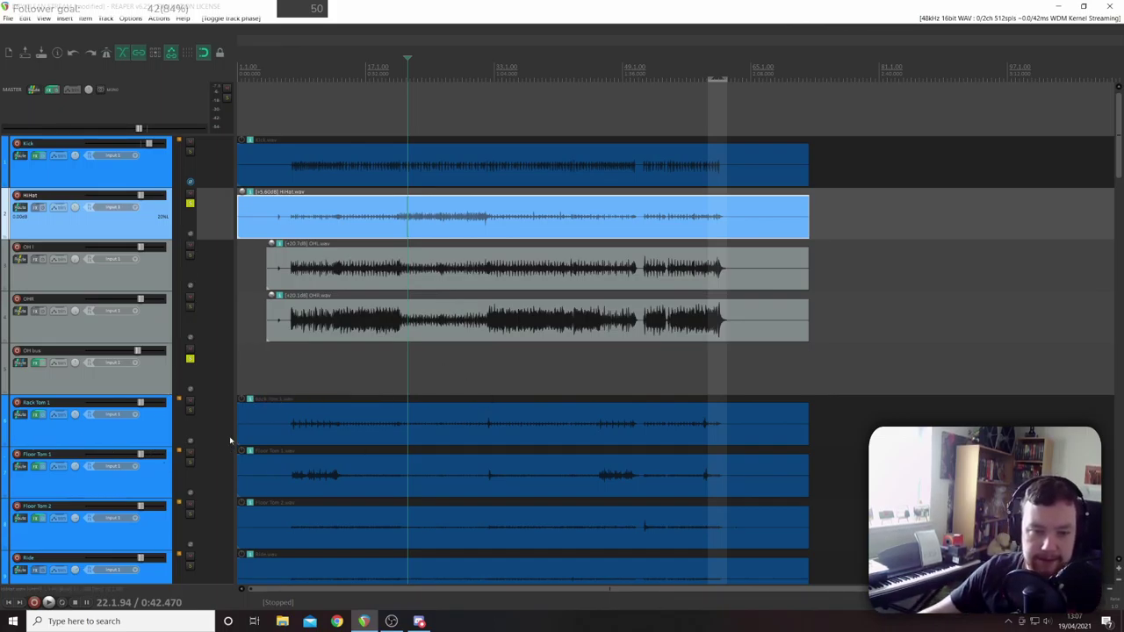
- Solo Rack Tom 1 in place of HiHat and audition it with normal polarity
click(188, 411)
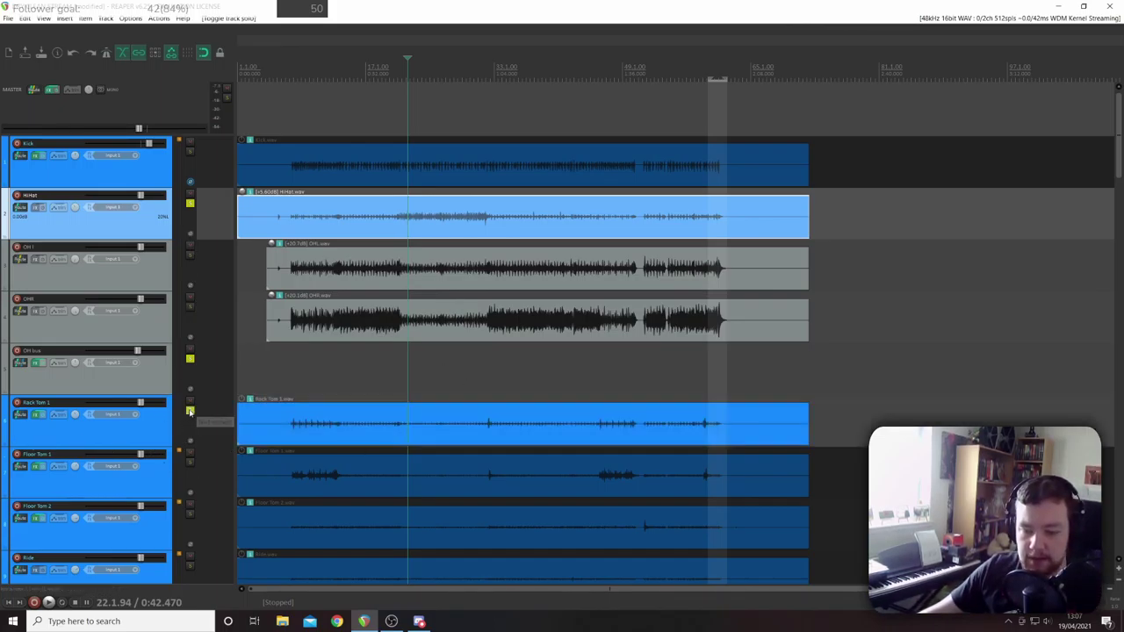
click(487, 423)
key(space)
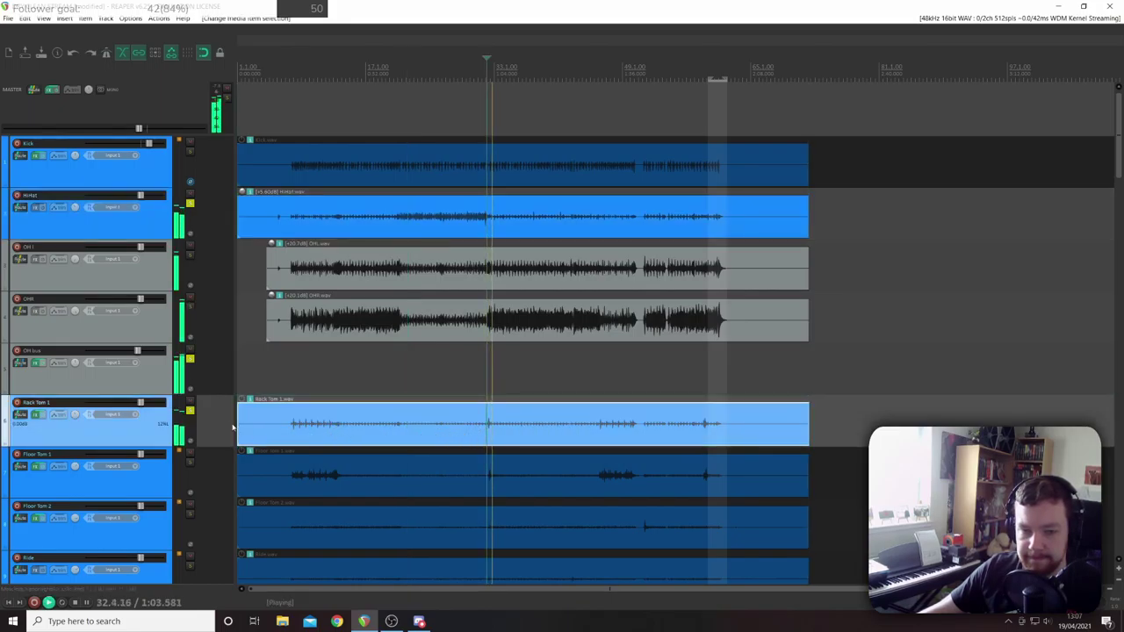
key(space)
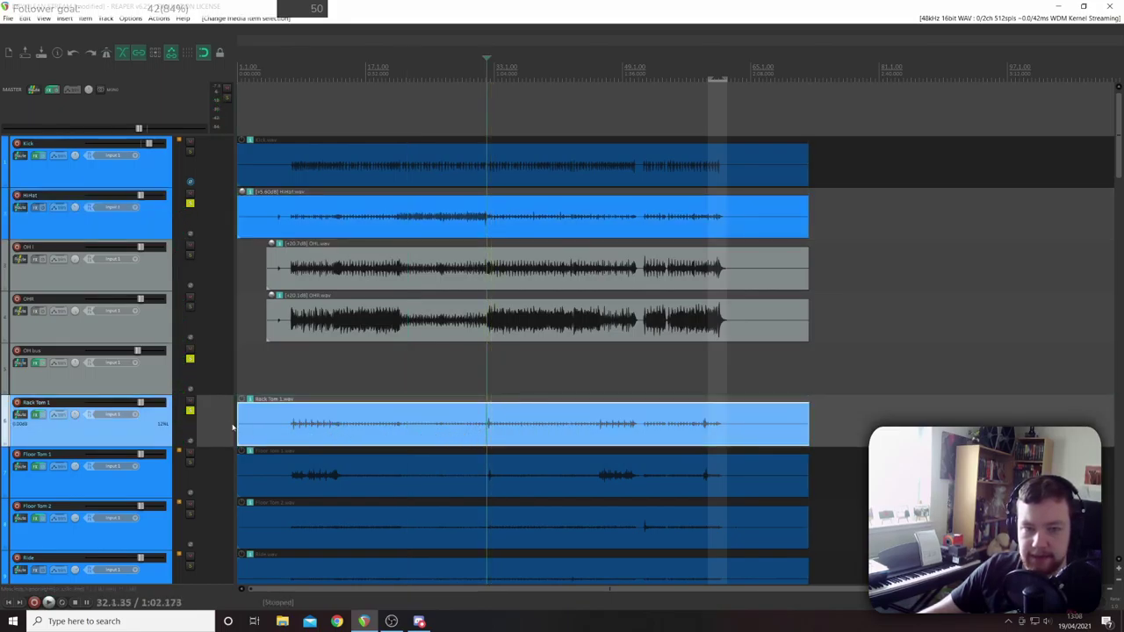
click(189, 205)
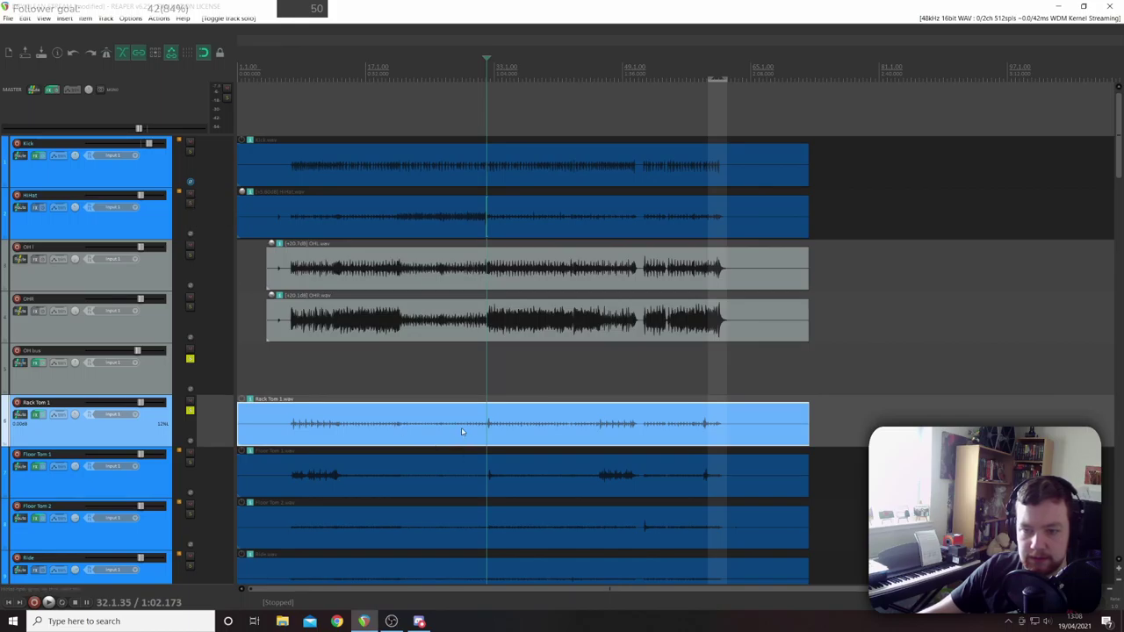
click(292, 424)
key(space)
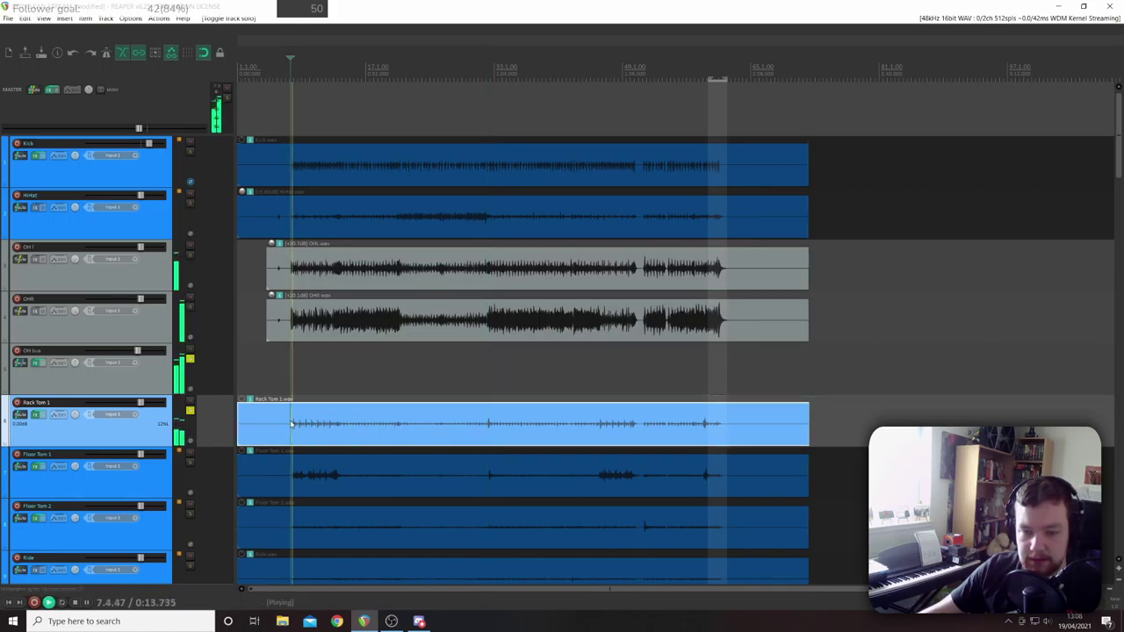
click(190, 445)
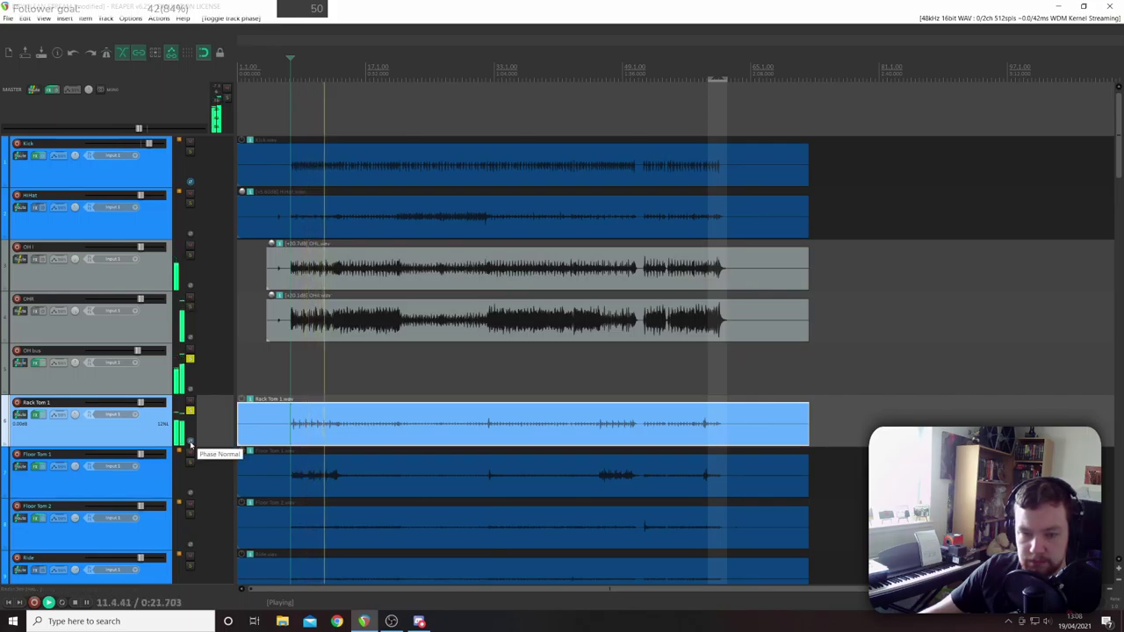
key(space)
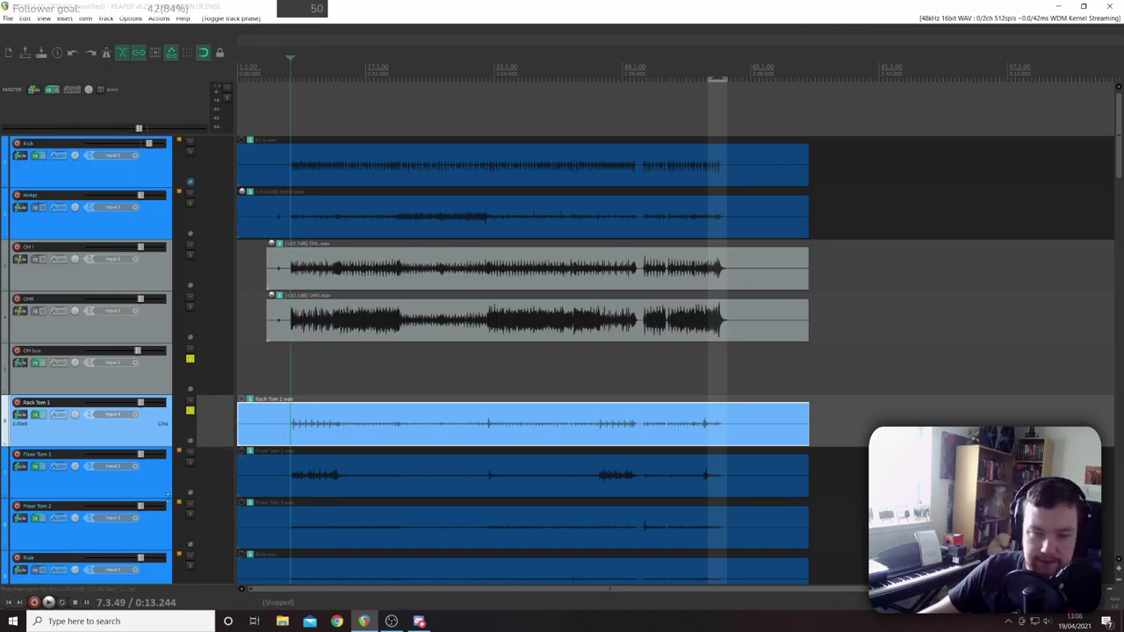
- Solo Floor Tom 1 instead of Rack Tom 1 and play it with polarity inverted
click(191, 463)
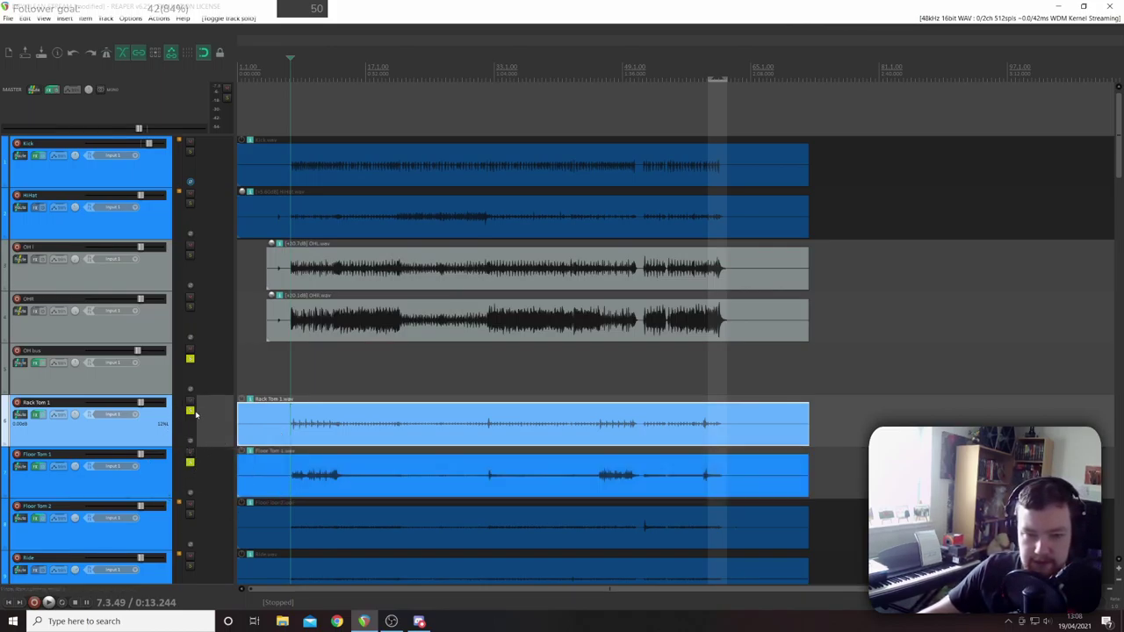
click(190, 411)
key(space)
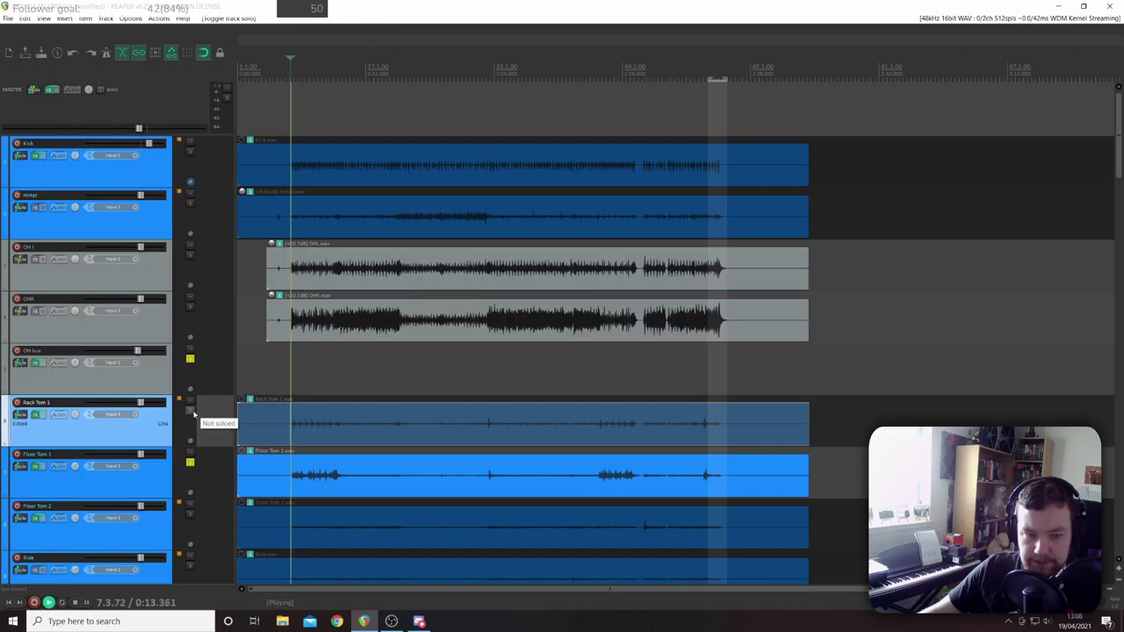
click(189, 495)
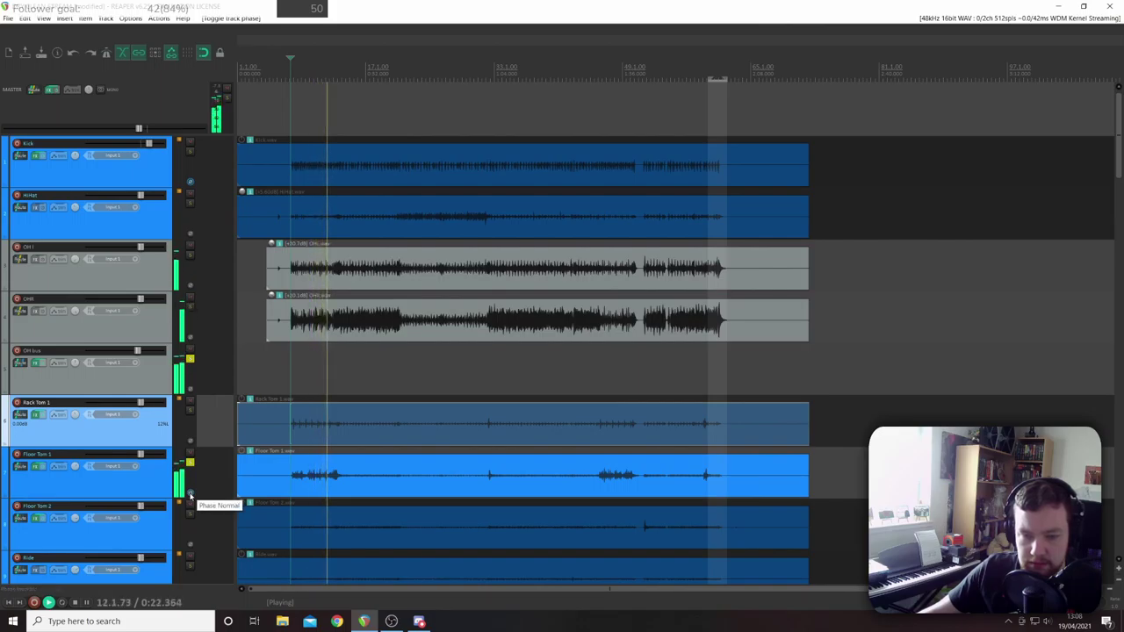
key(space)
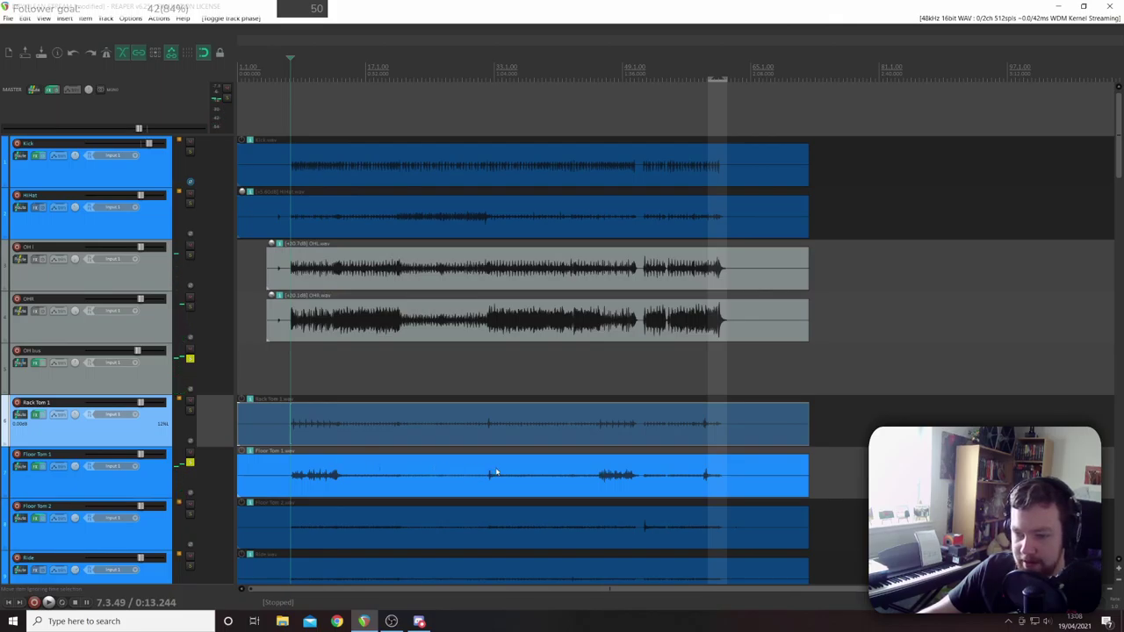
- Audition Floor Tom 1 from points in its item, restoring its normal polarity
click(482, 475)
key(space)
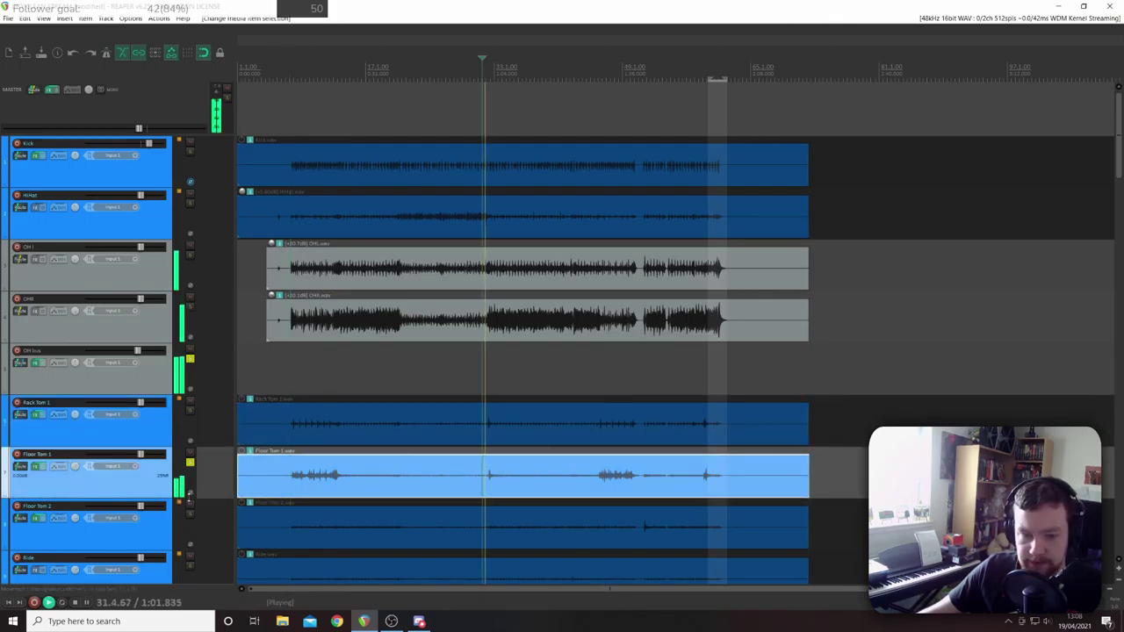
click(191, 498)
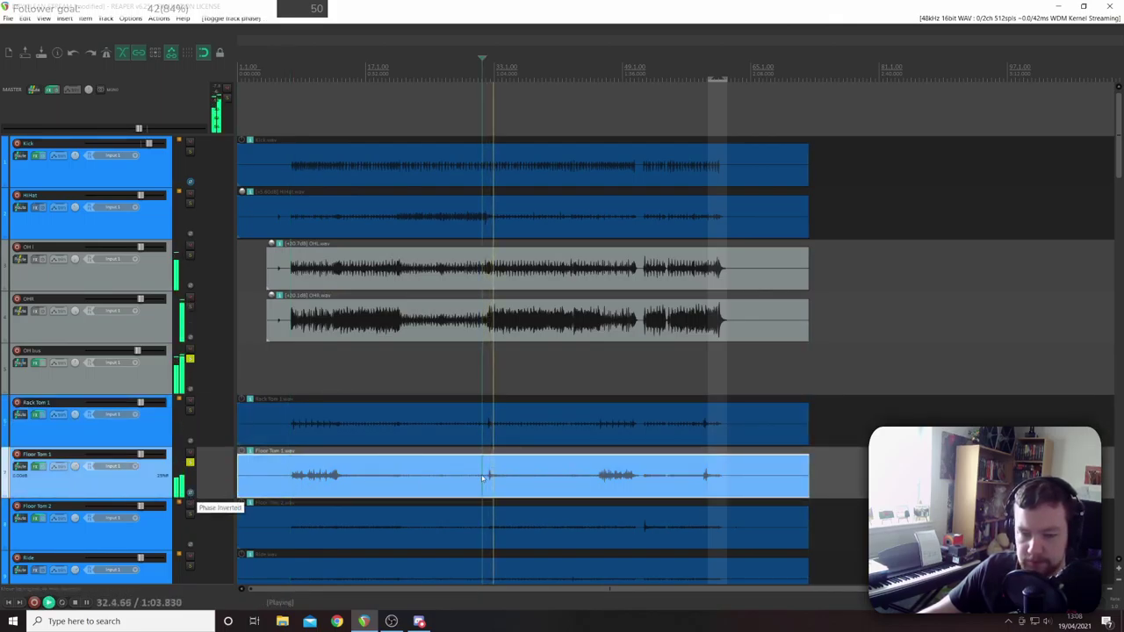
key(space)
click(604, 475)
key(space)
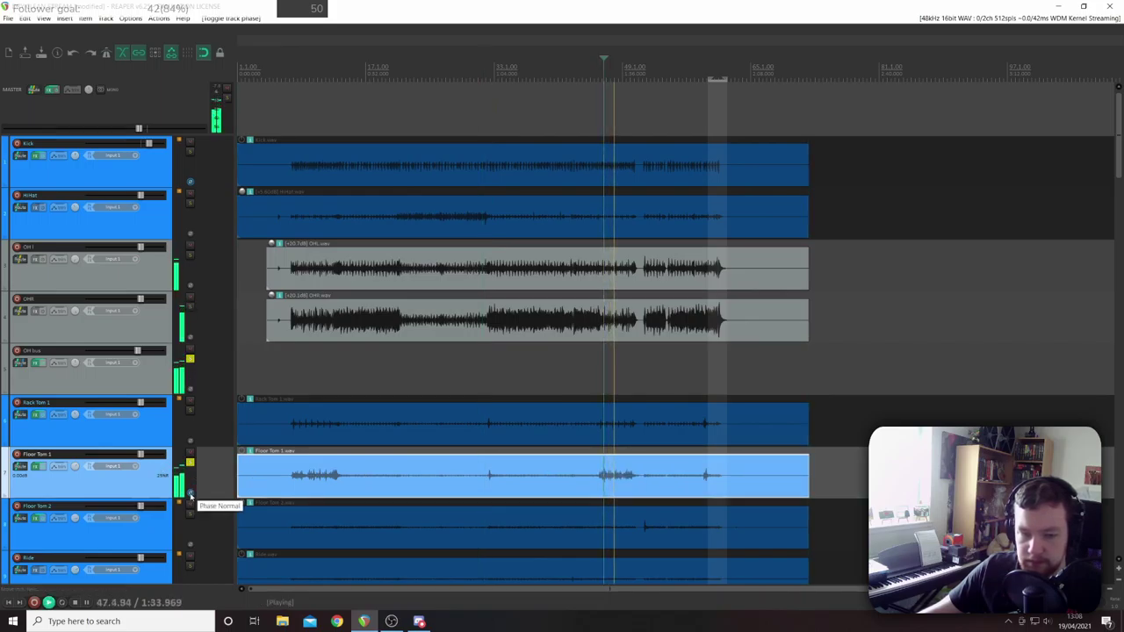
key(space)
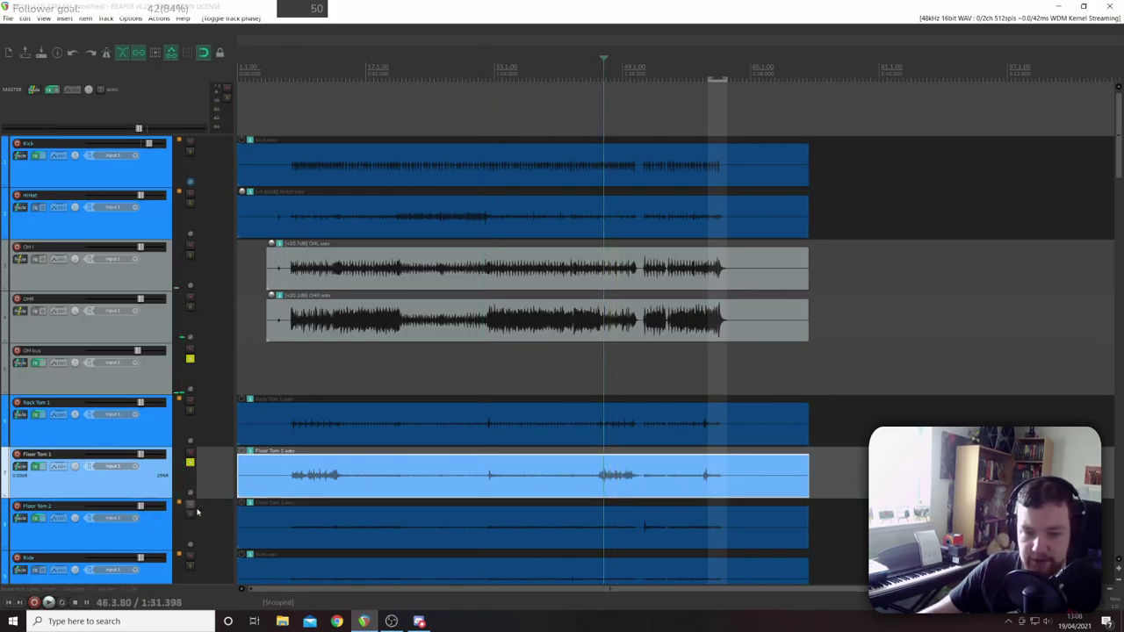
- Solo Floor Tom 2 alone, unsoloing Floor Tom 1, and play its item
click(191, 516)
click(644, 527)
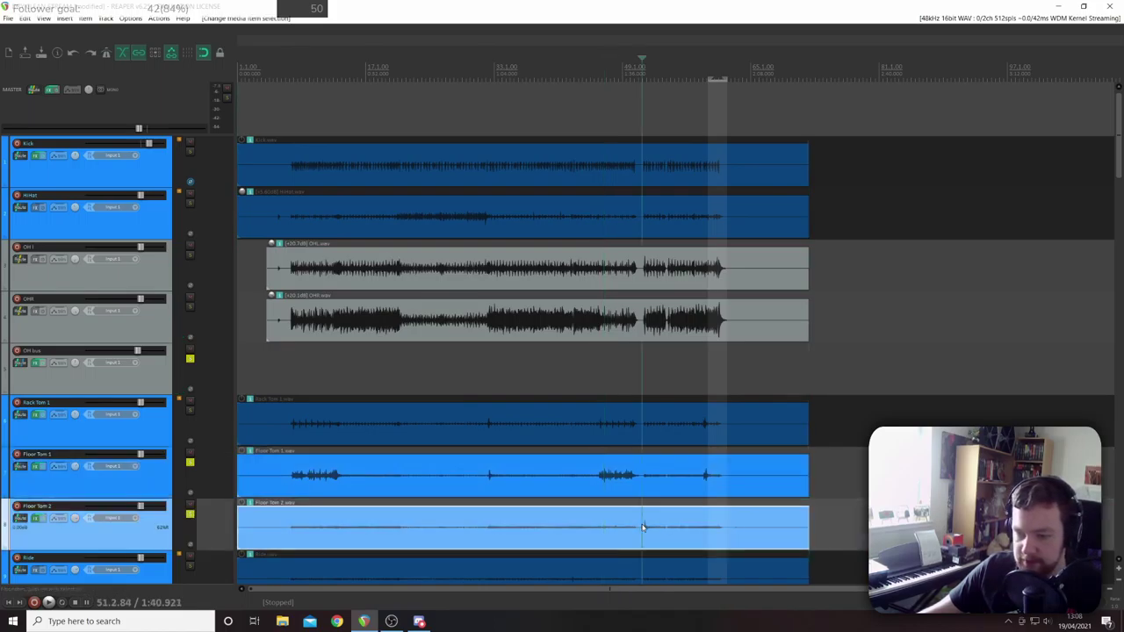
key(space)
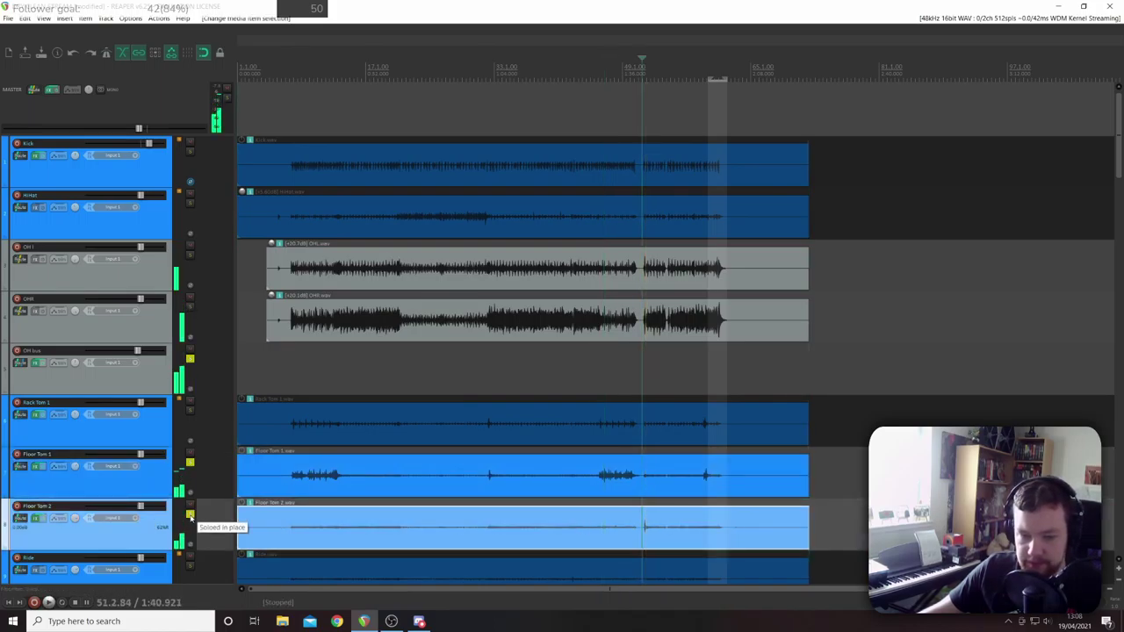
key(space)
click(191, 463)
click(190, 464)
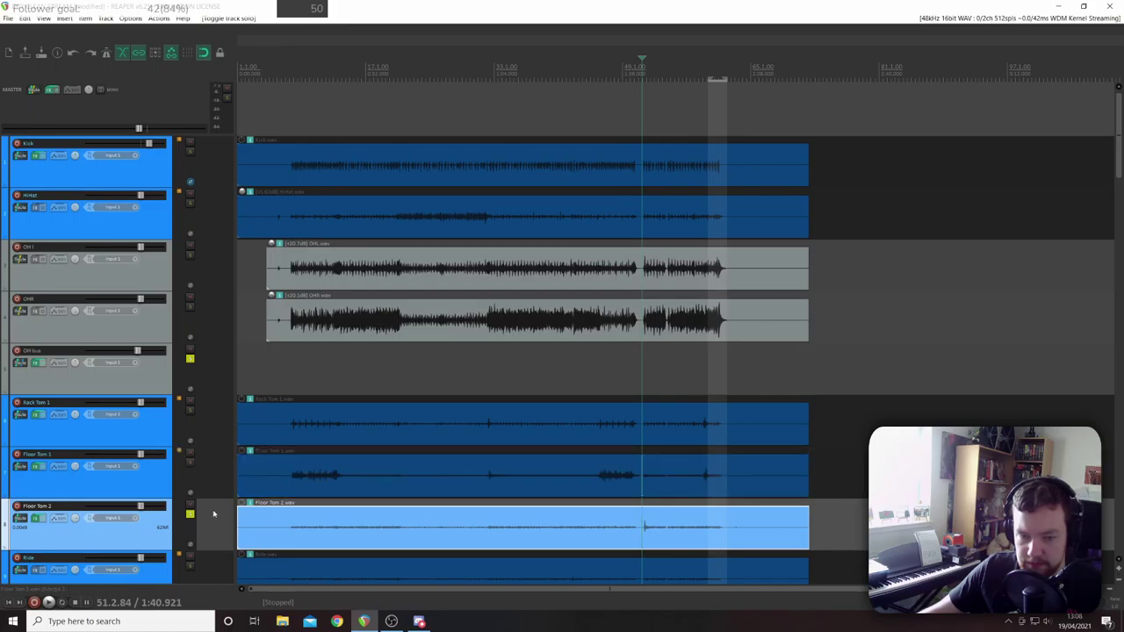
key(space)
- Invert Floor Tom 2's polarity to compare during playback, then solo the Ride track
click(190, 545)
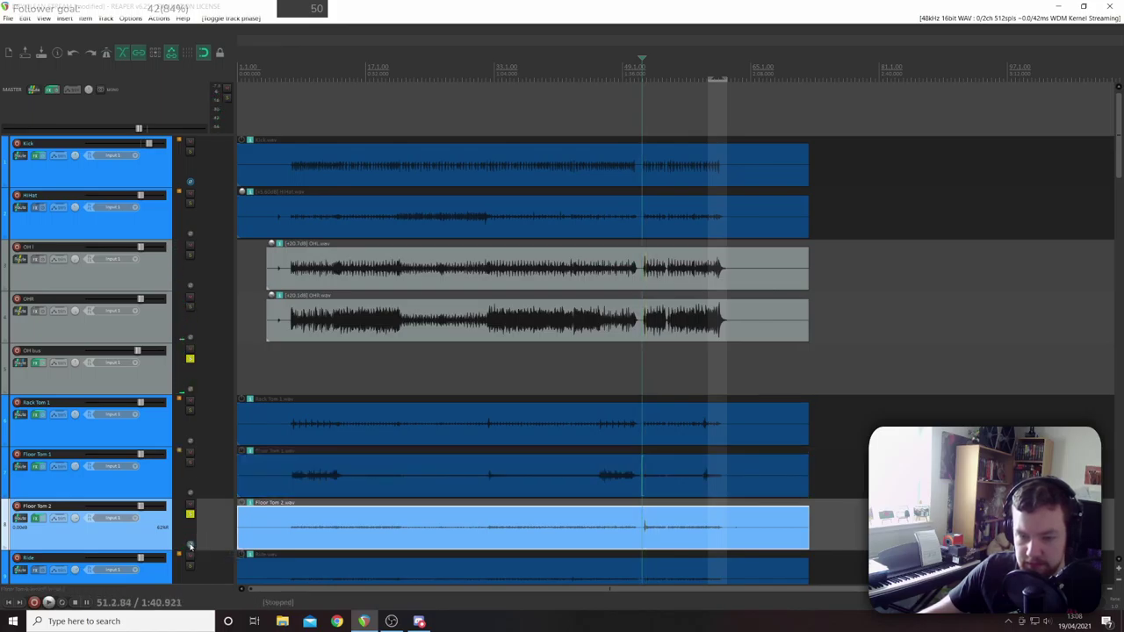
key(space)
key(space)
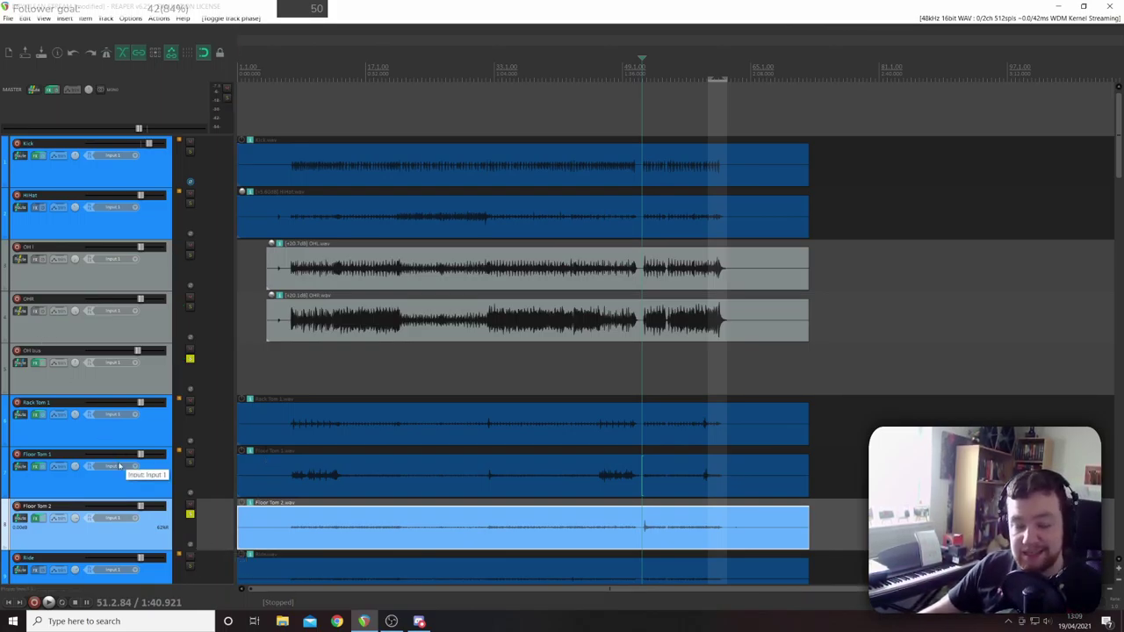
scroll(187, 410, down, 1)
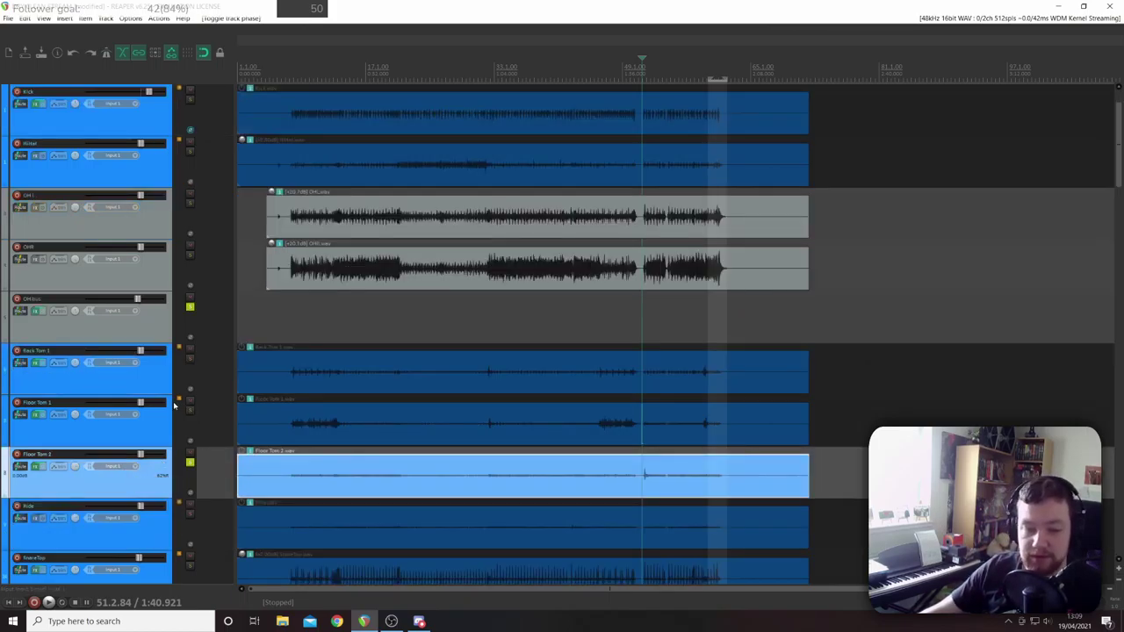
scroll(167, 408, down, 1)
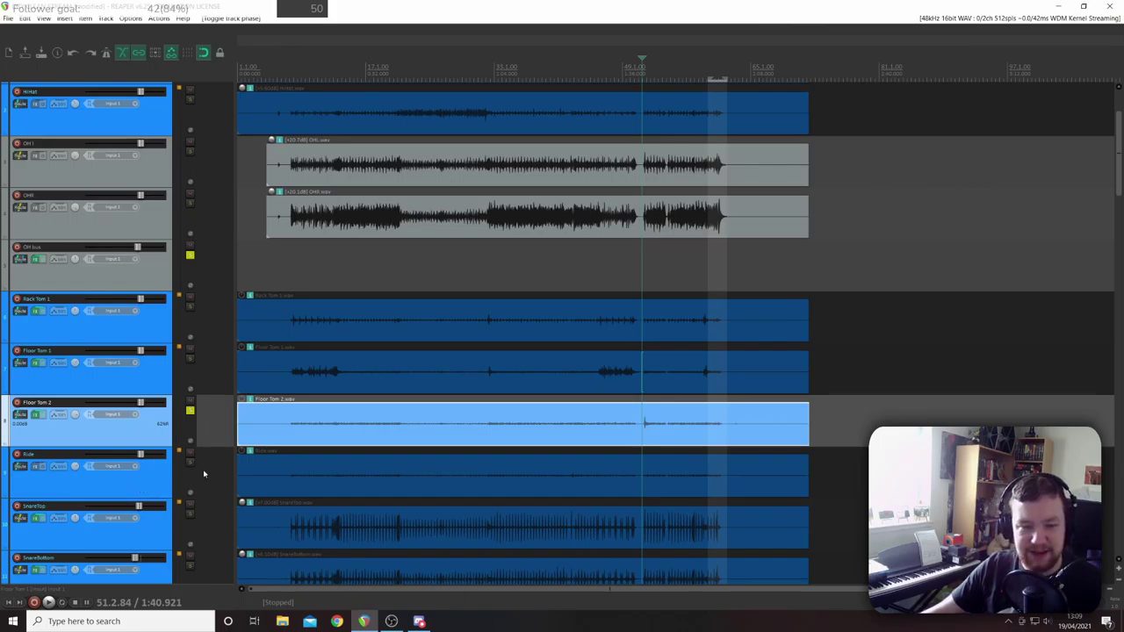
click(190, 462)
- Unsolo Floor Tom 2 and play the soloed Ride item, stopping at 42.1.85
click(189, 410)
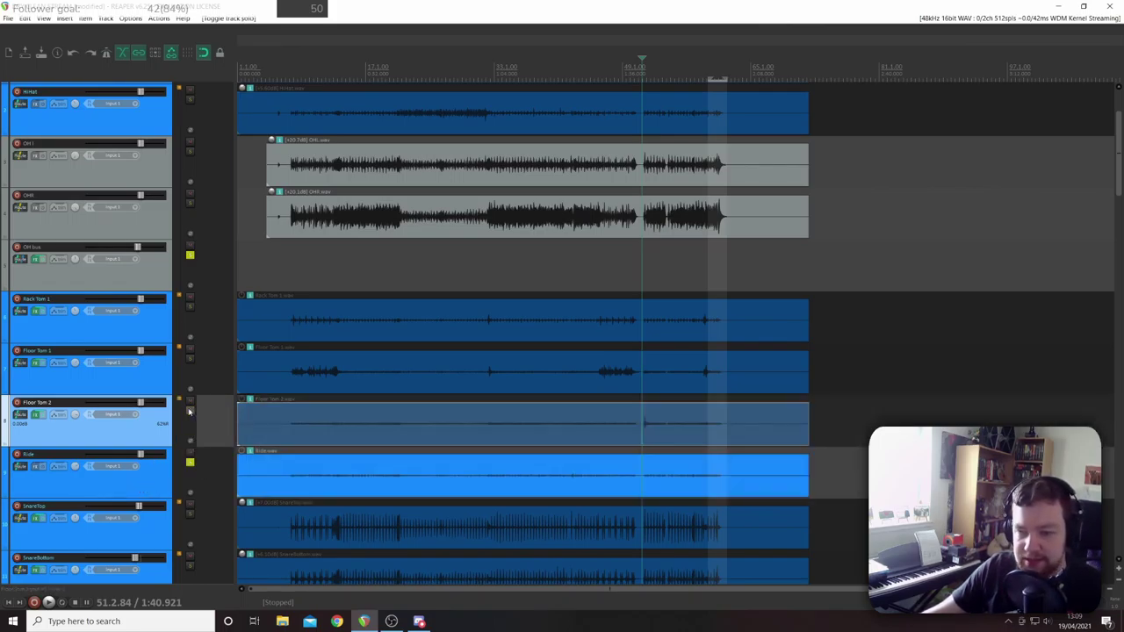
click(567, 470)
key(space)
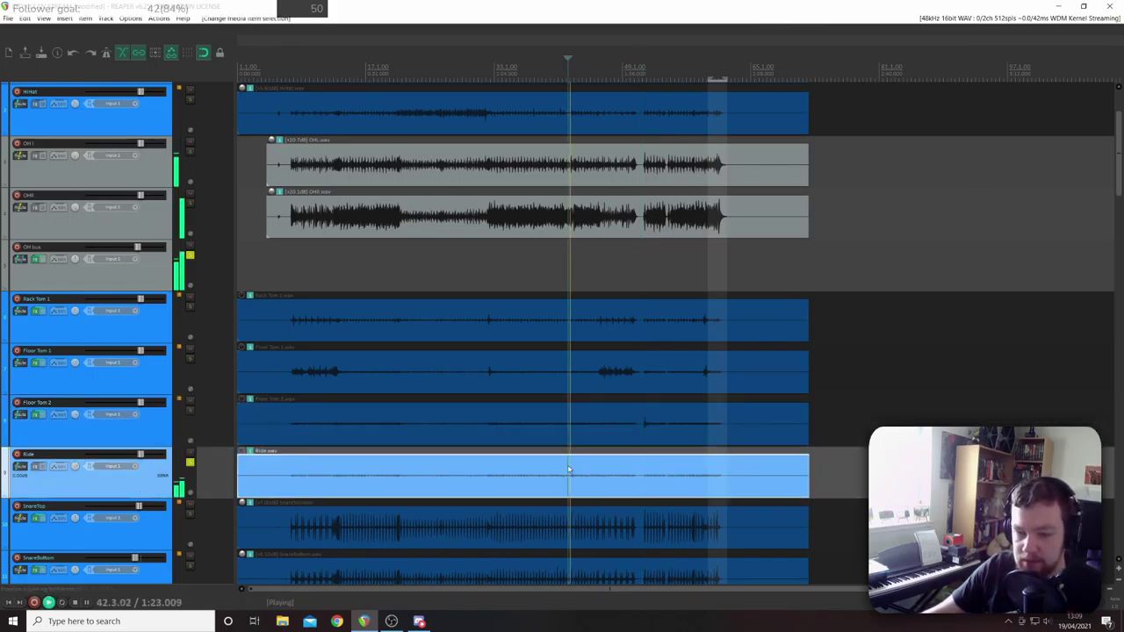
key(space)
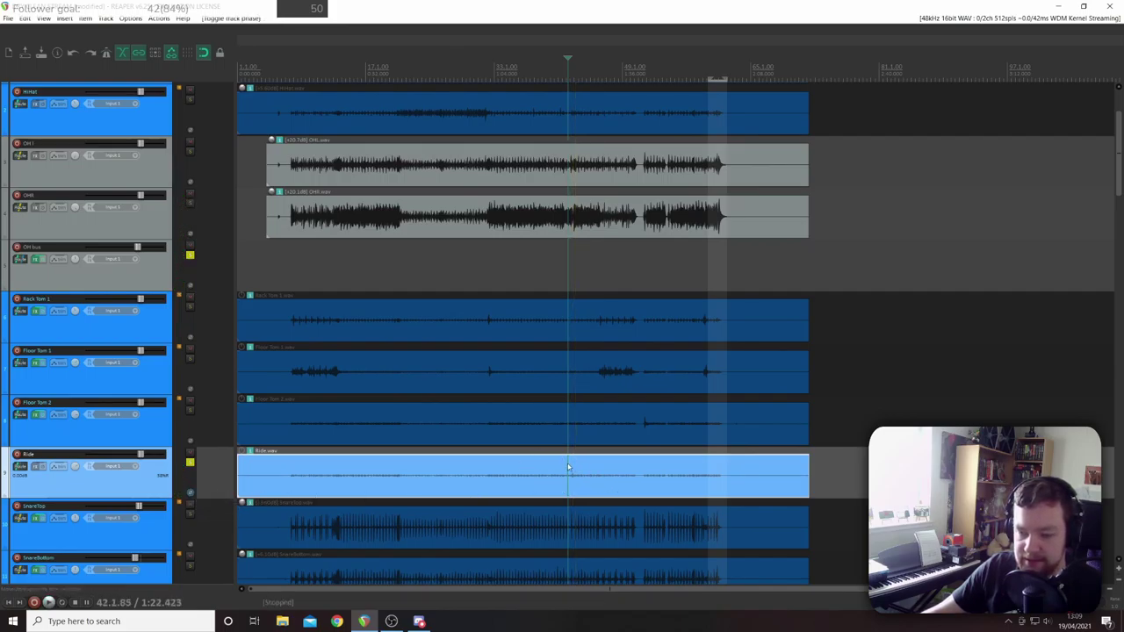
key(space)
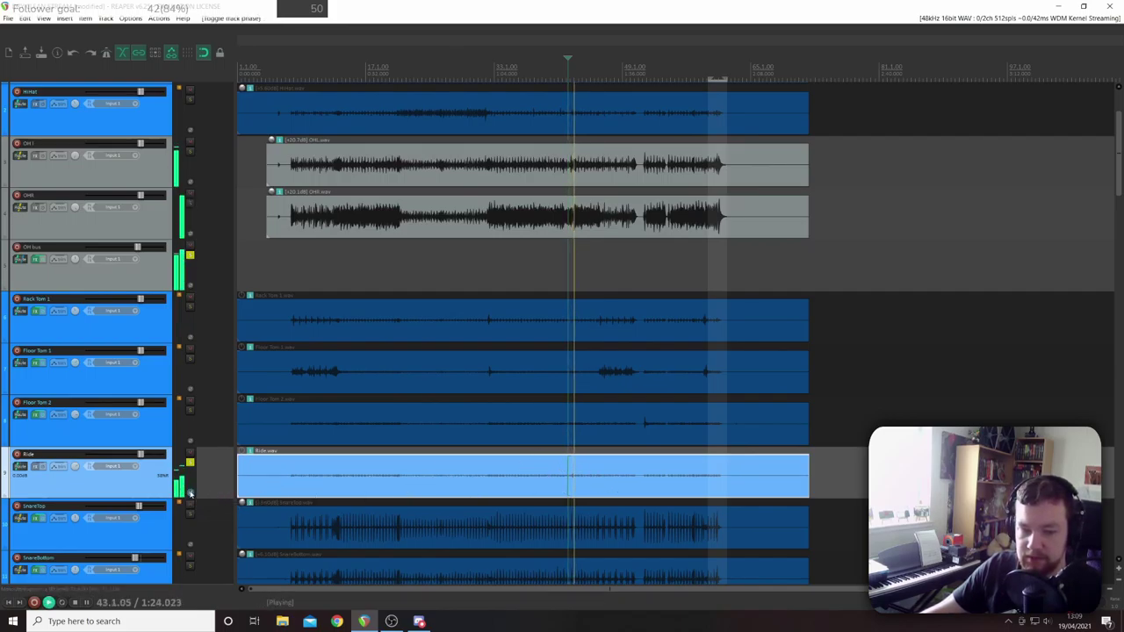
scroll(275, 481, down, 2)
scroll(275, 481, up, 2)
scroll(120, 446, down, 3)
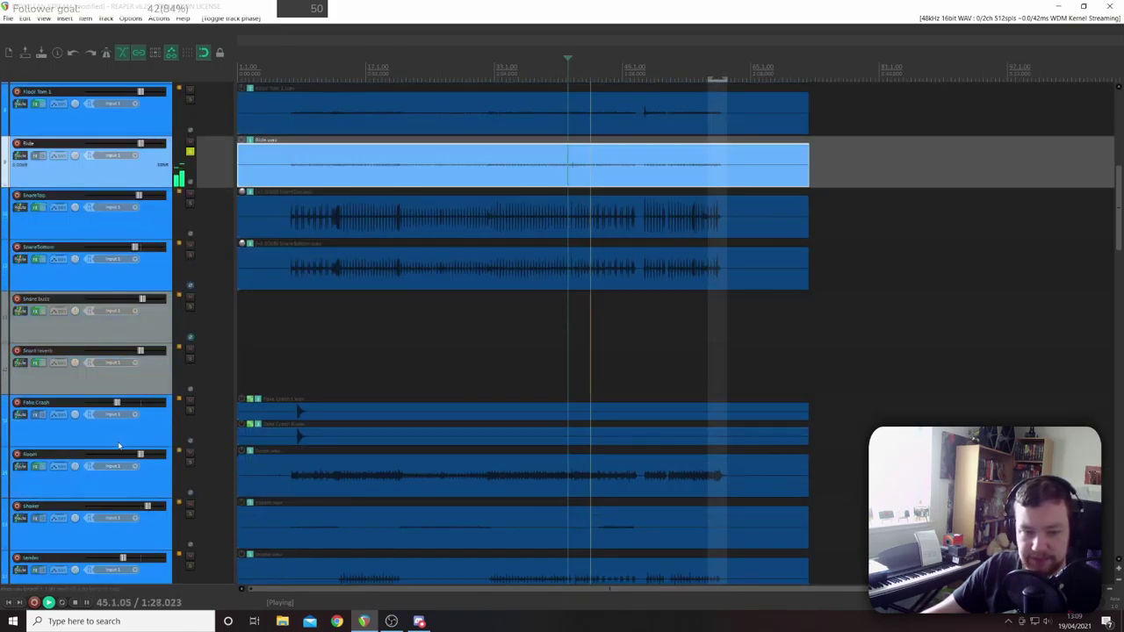
scroll(119, 446, down, 1)
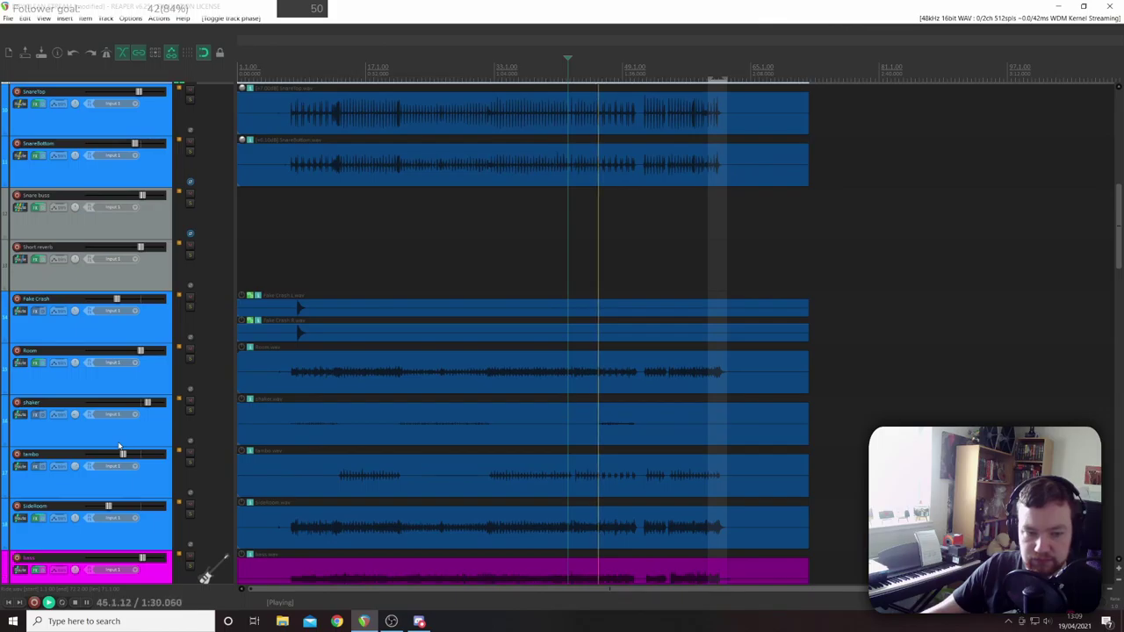
key(space)
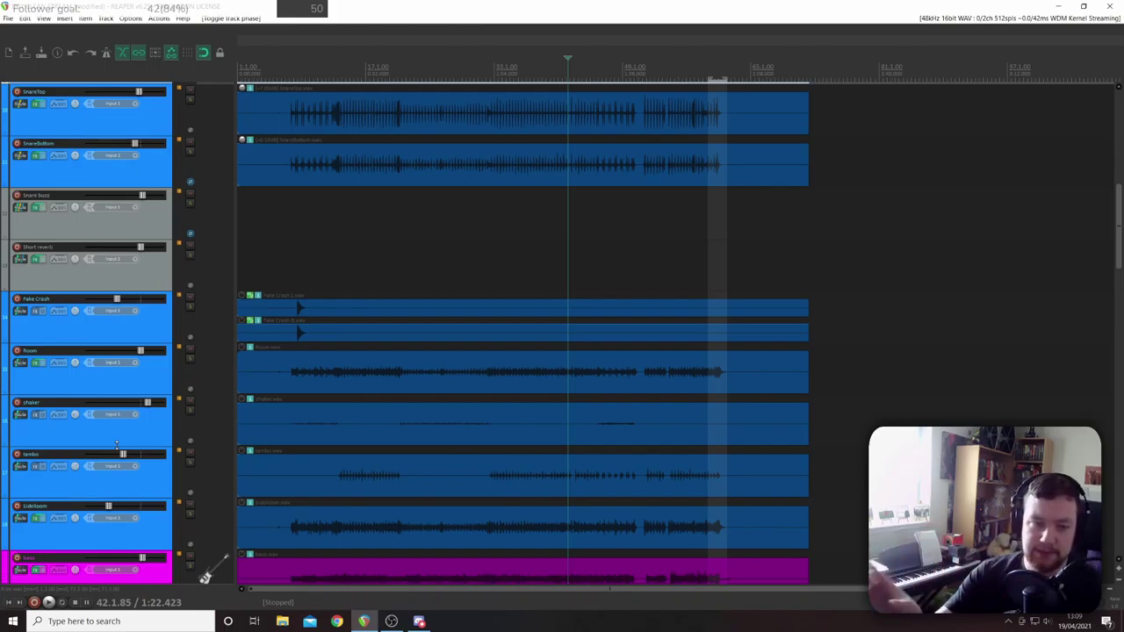
- Turn off the Ride track's solo and scroll back up to the top tracks
scroll(205, 576, up, 3)
scroll(205, 576, up, 5)
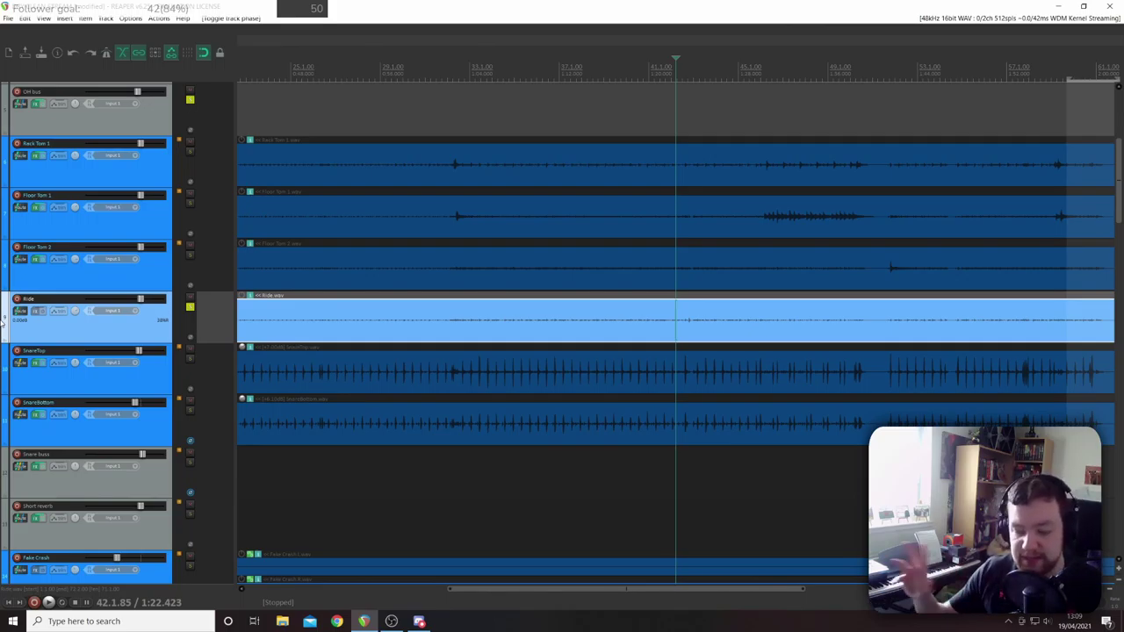
scroll(530, 290, down, 5)
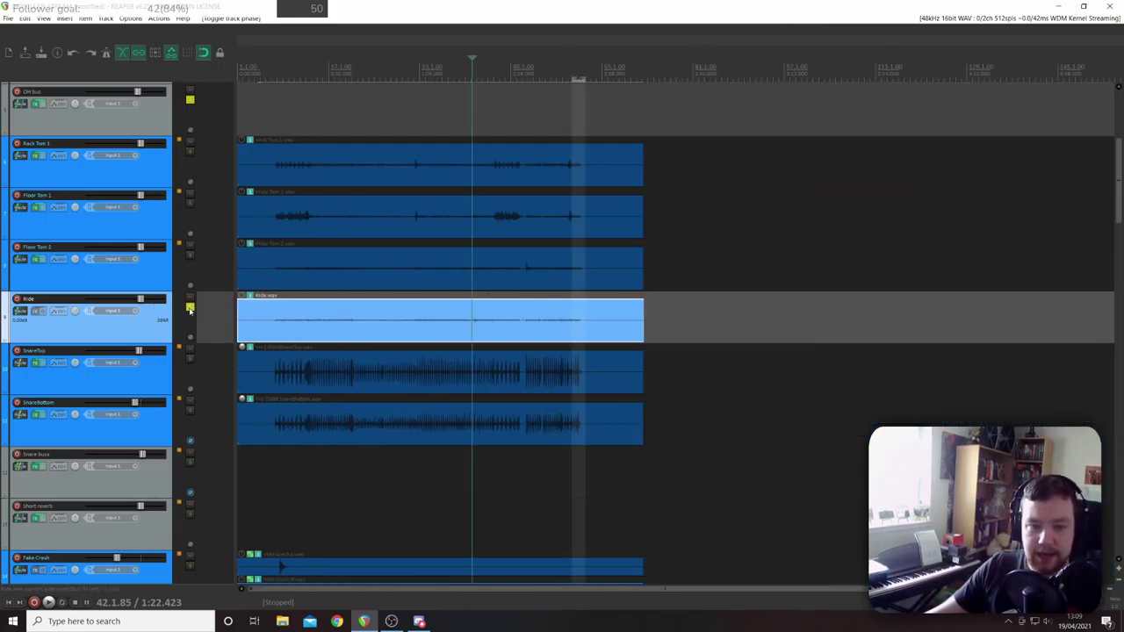
click(189, 307)
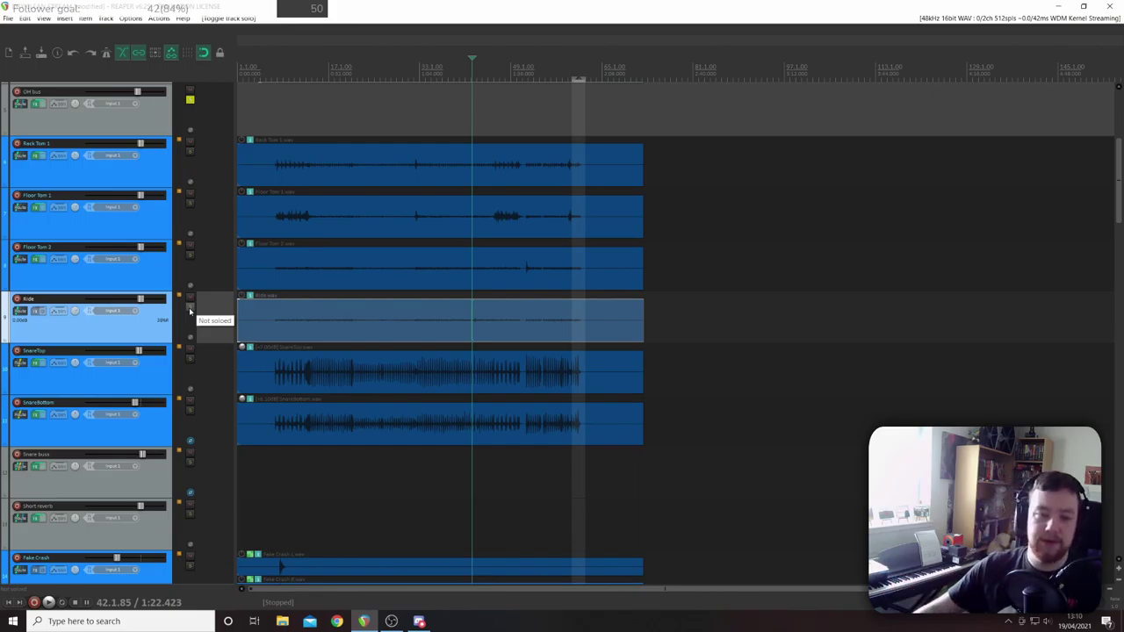
scroll(120, 328, up, 5)
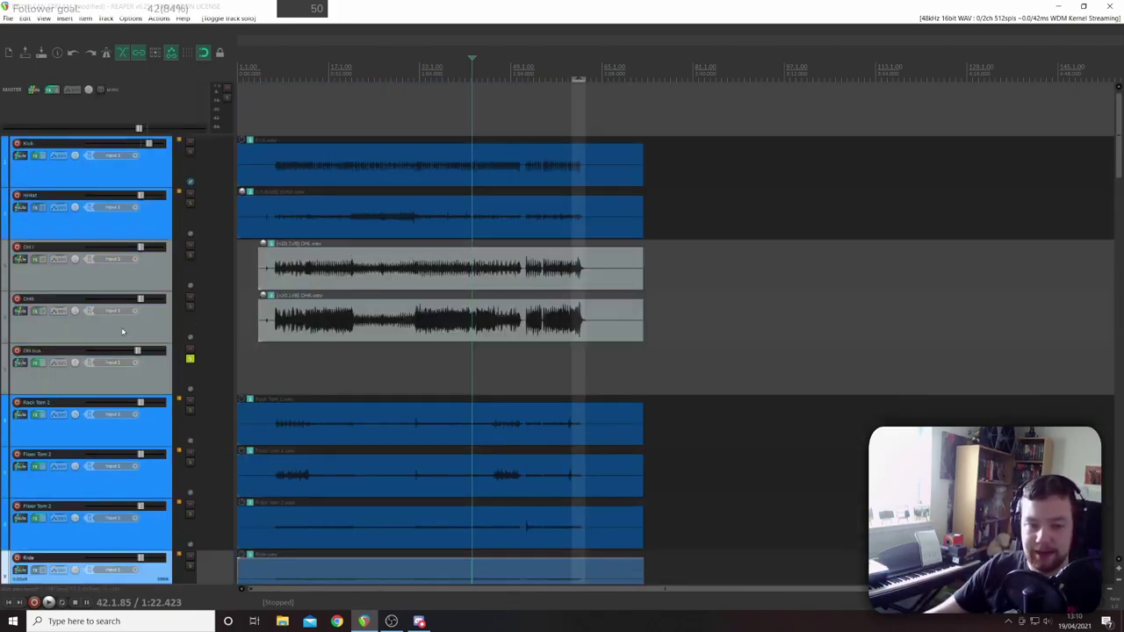
scroll(124, 330, down, 3)
scroll(123, 330, up, 3)
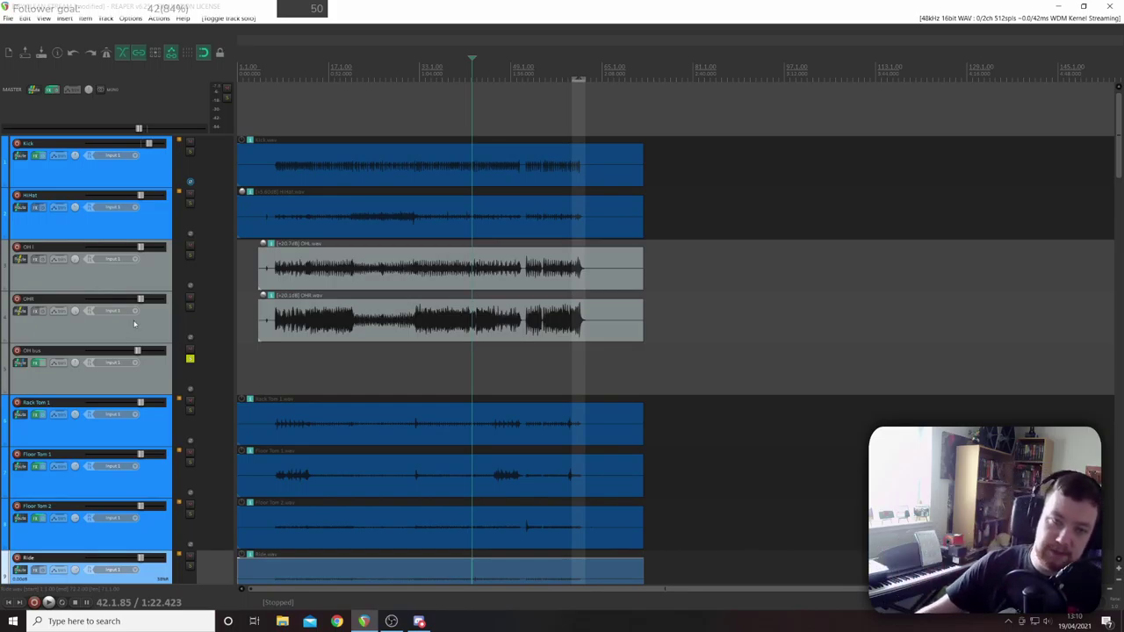
- Unsolo the OH bus, play from Rack Tom 1, and inspect its Pro-Q 2 low-cut near 153 Hz
click(189, 360)
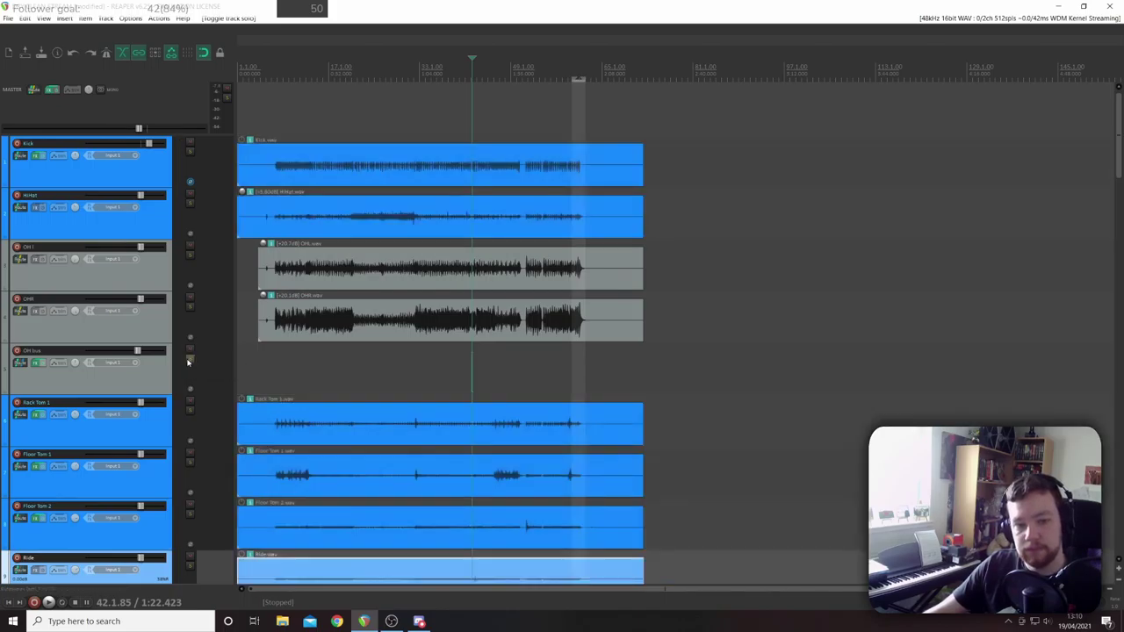
click(259, 424)
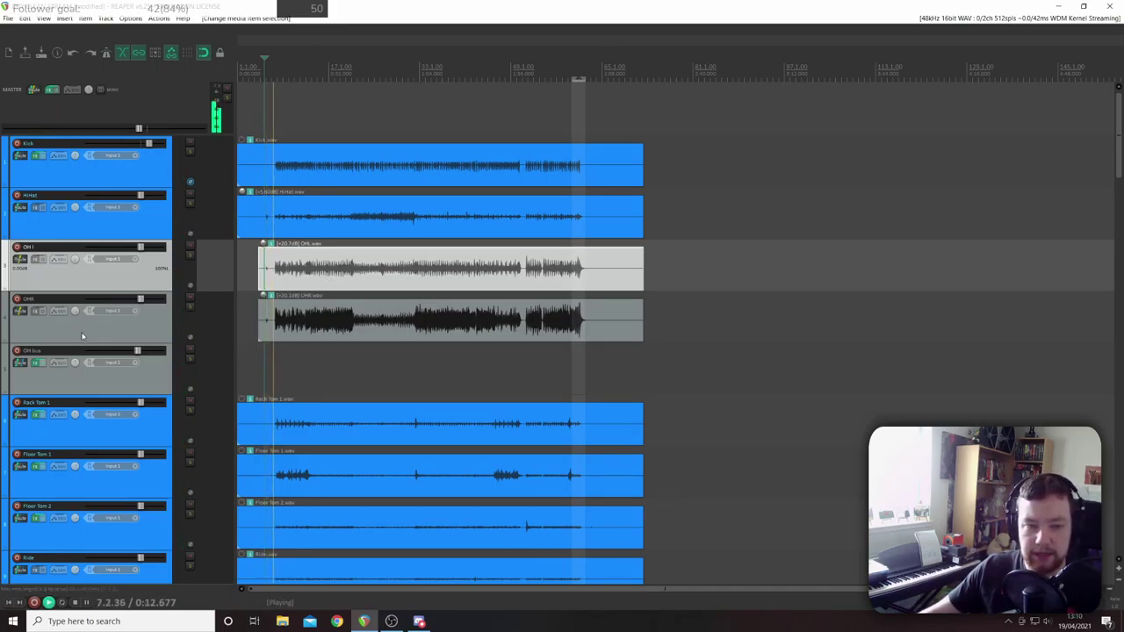
click(37, 368)
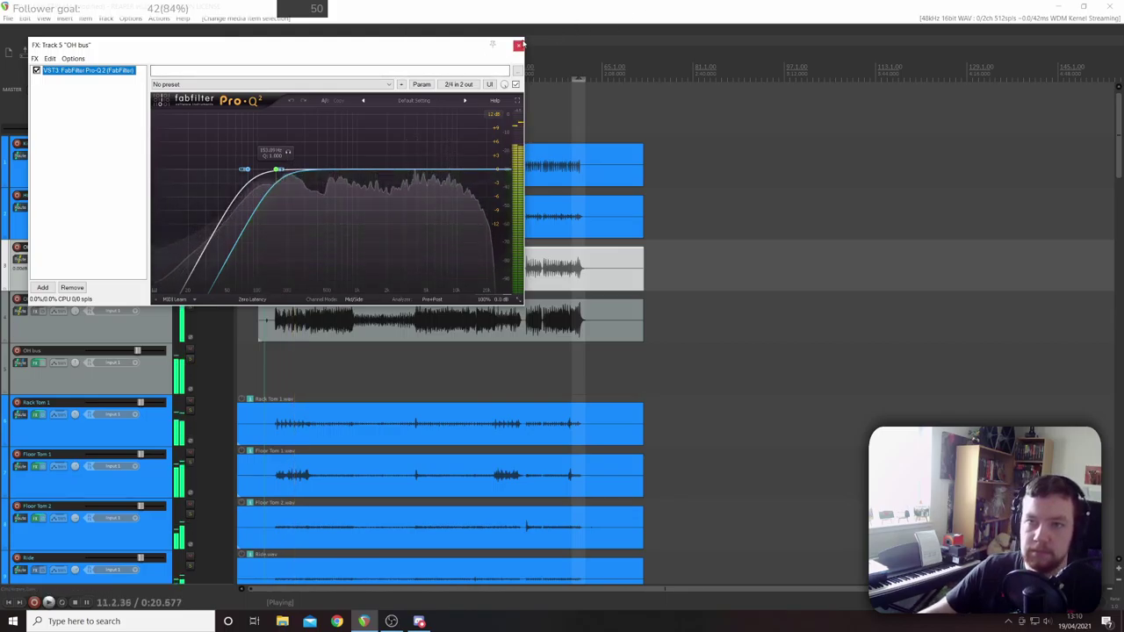
key(space)
click(519, 45)
scroll(109, 420, down, 5)
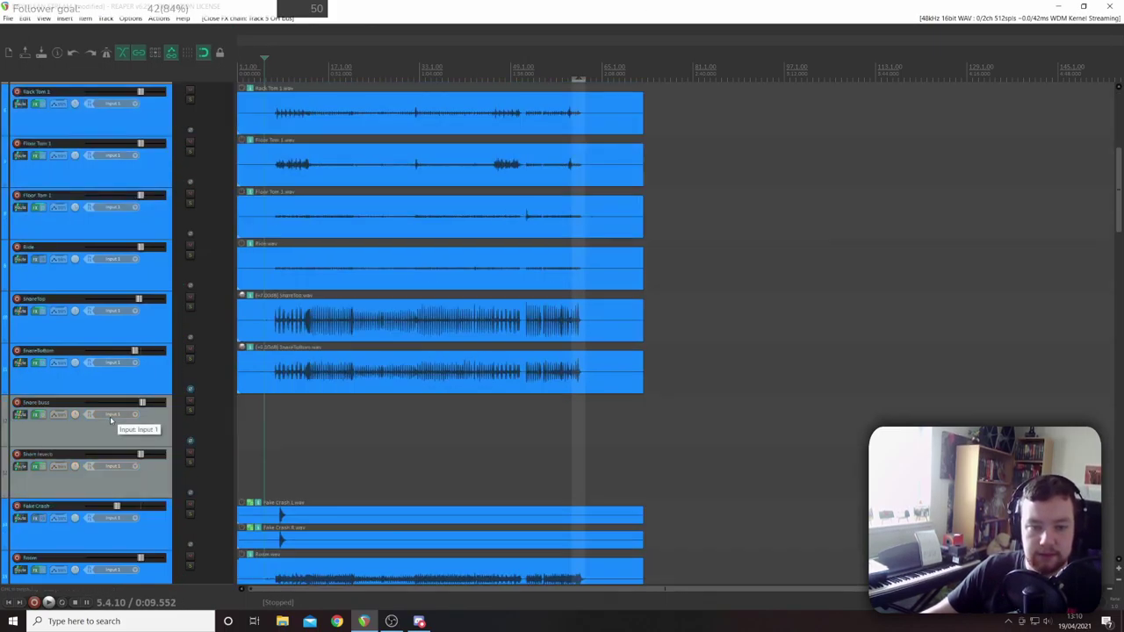
- Select the Sideroom track and start playback of the drum project
scroll(110, 420, down, 5)
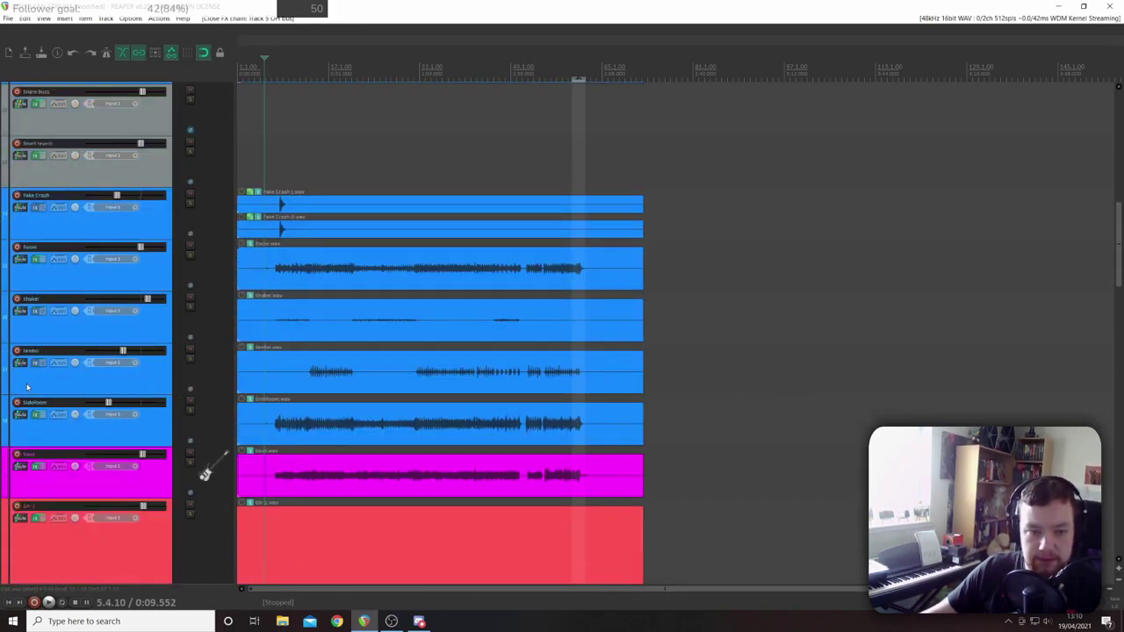
click(152, 422)
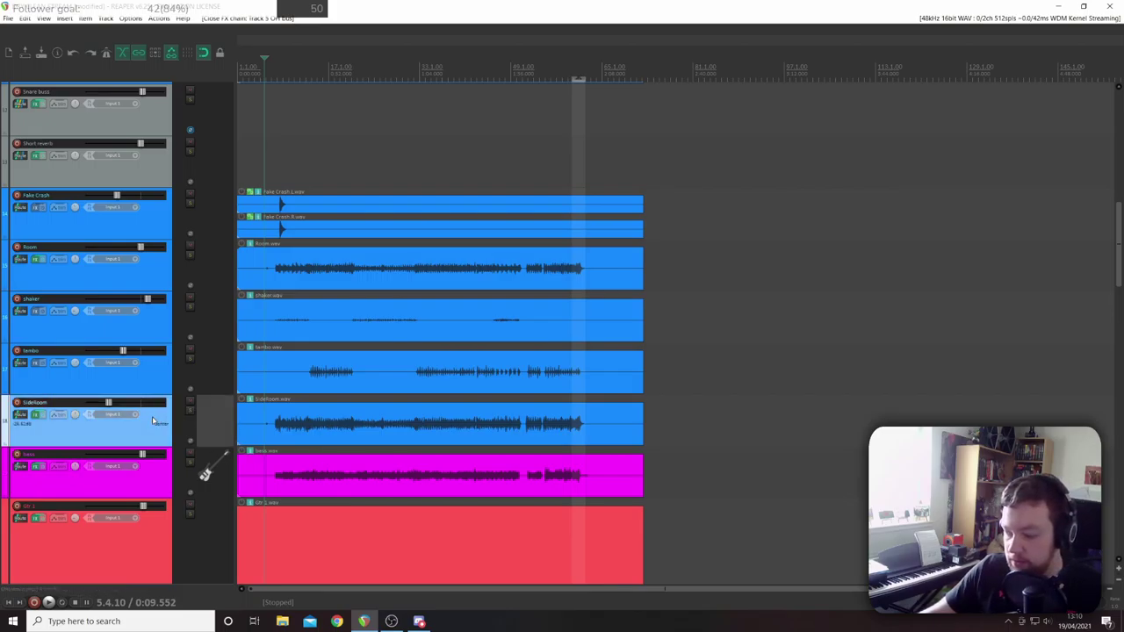
scroll(153, 422, up, 10)
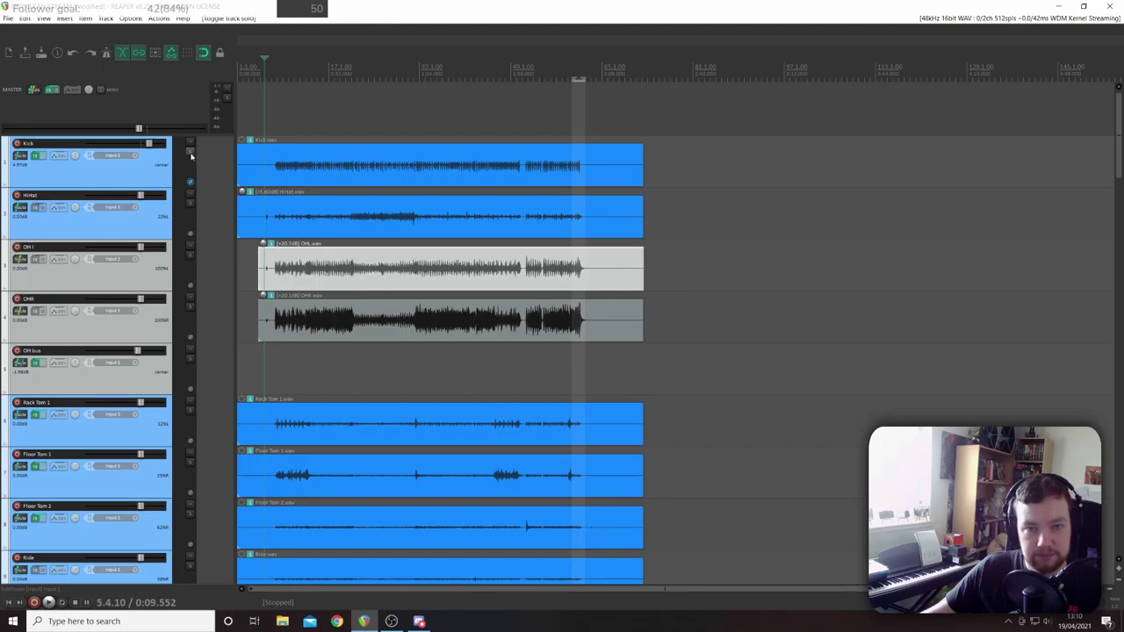
scroll(191, 158, down, 10)
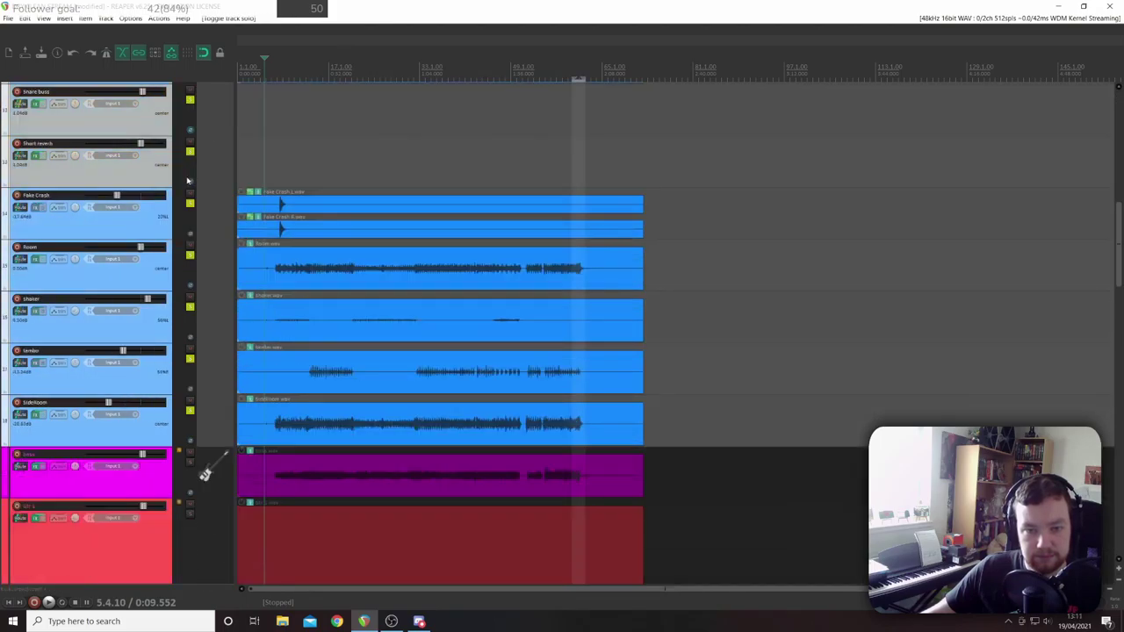
key(space)
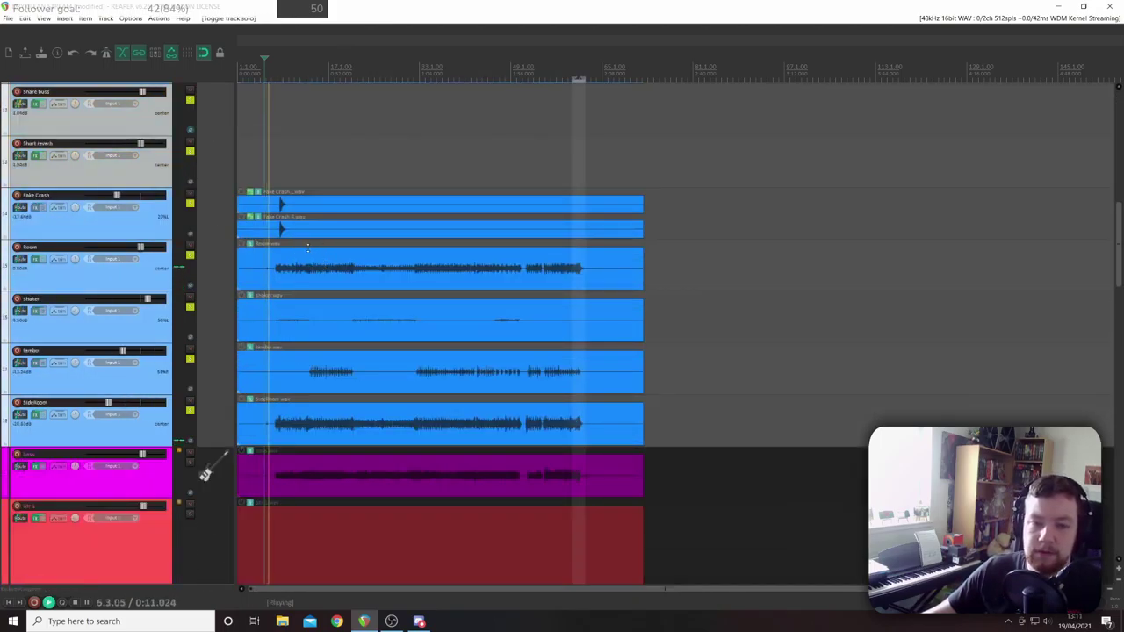
scroll(204, 474, up, 4)
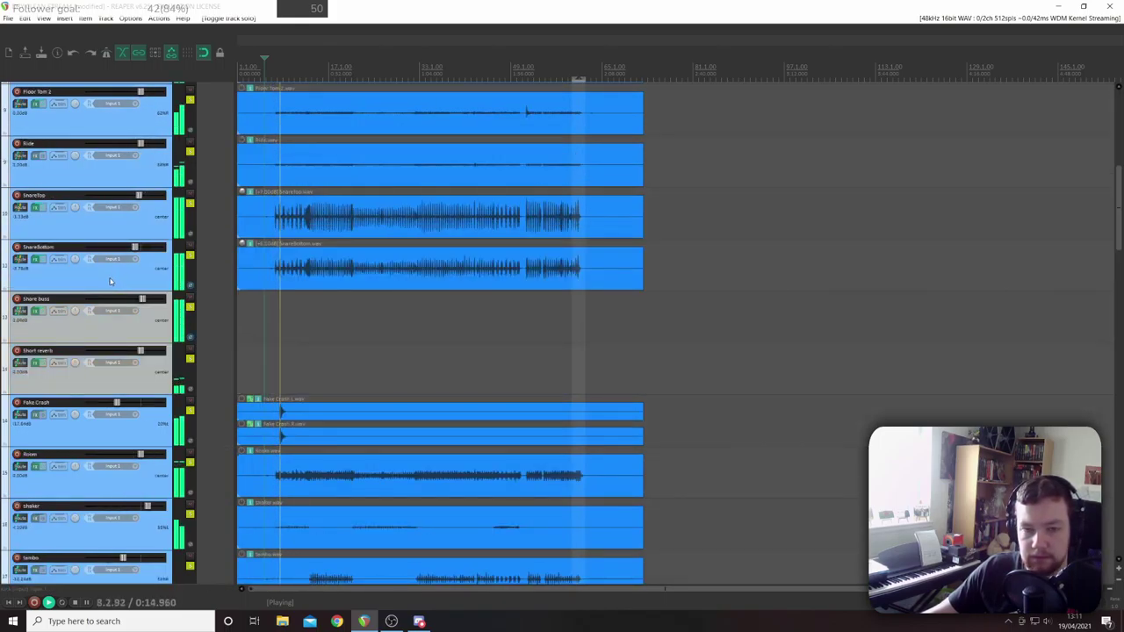
- Select the Snare buss track and move playback back to around bar 10
click(348, 318)
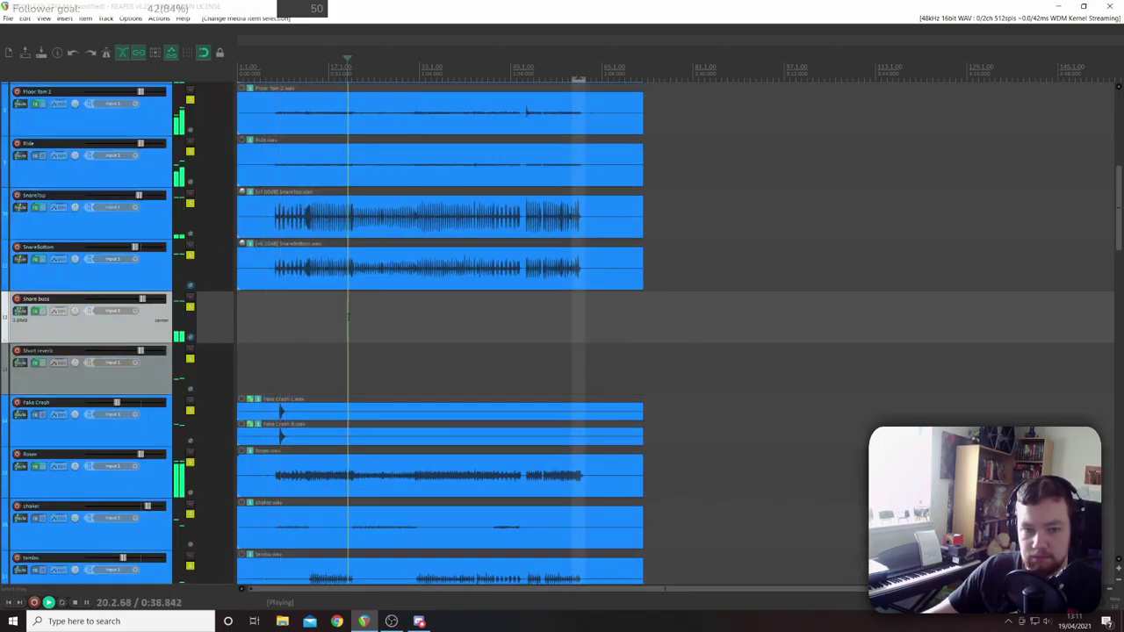
click(261, 352)
click(289, 318)
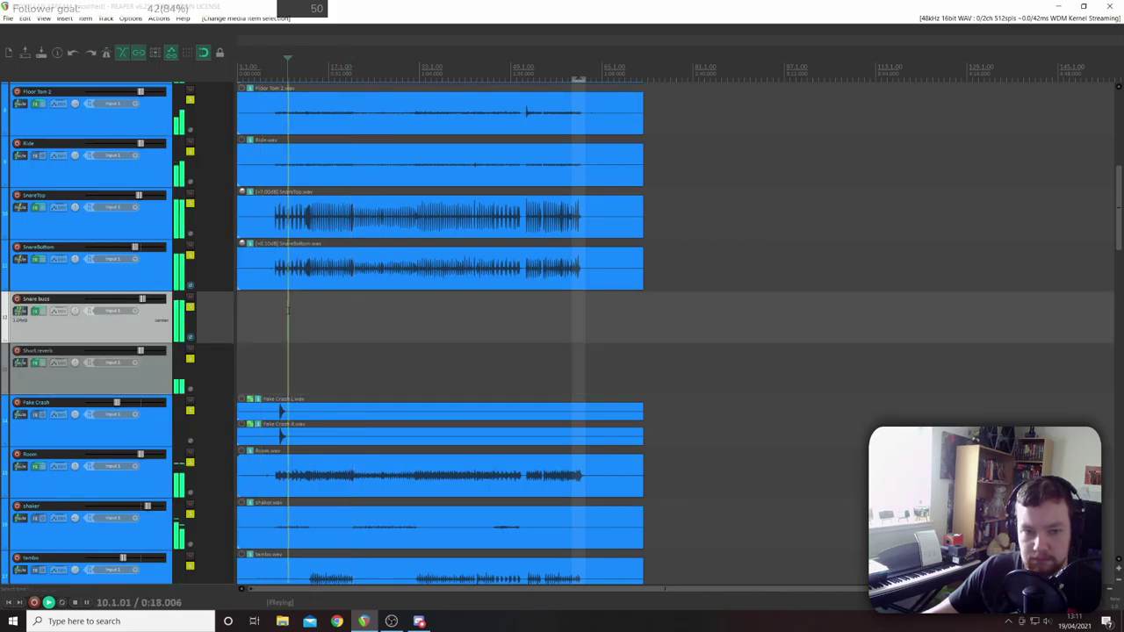
- Check the SnareBottom and SnareTop routing settings
click(22, 260)
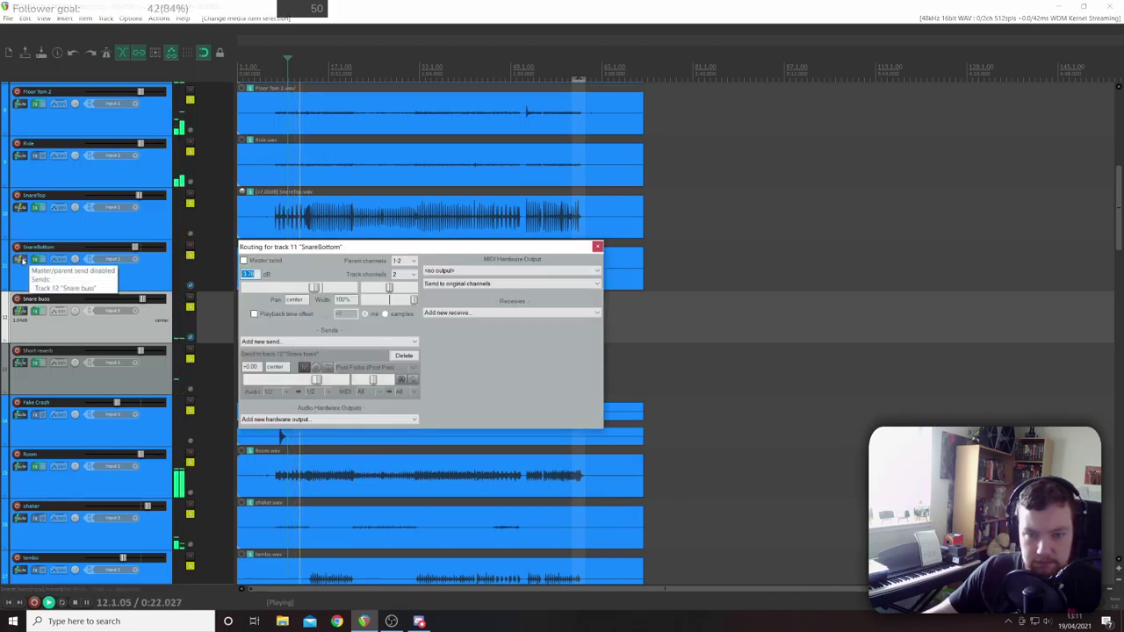
click(597, 247)
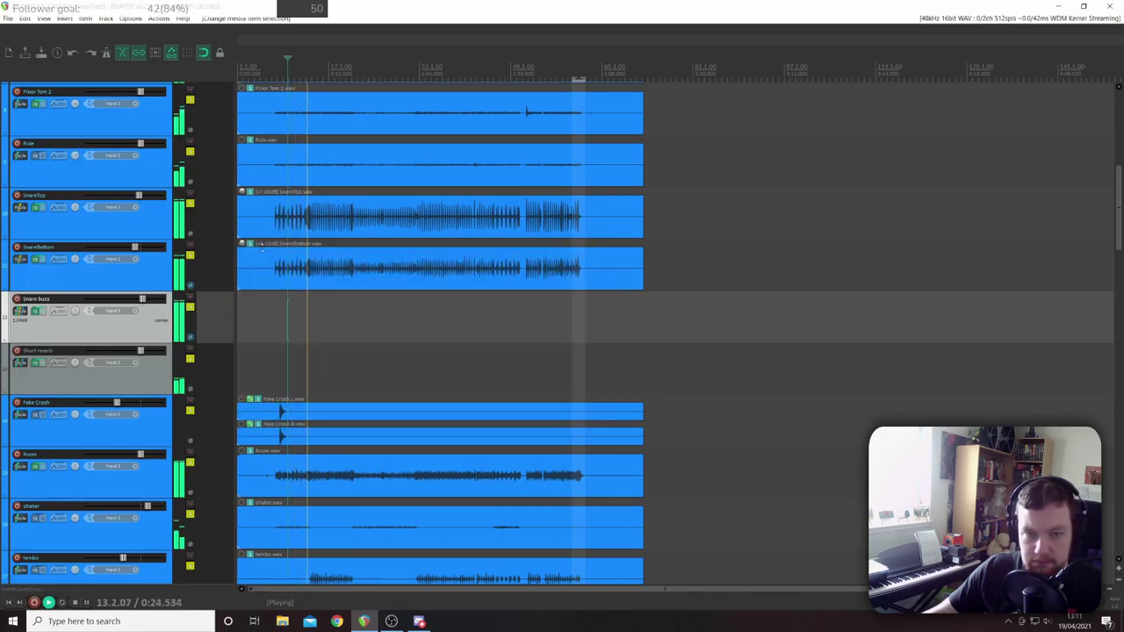
click(20, 259)
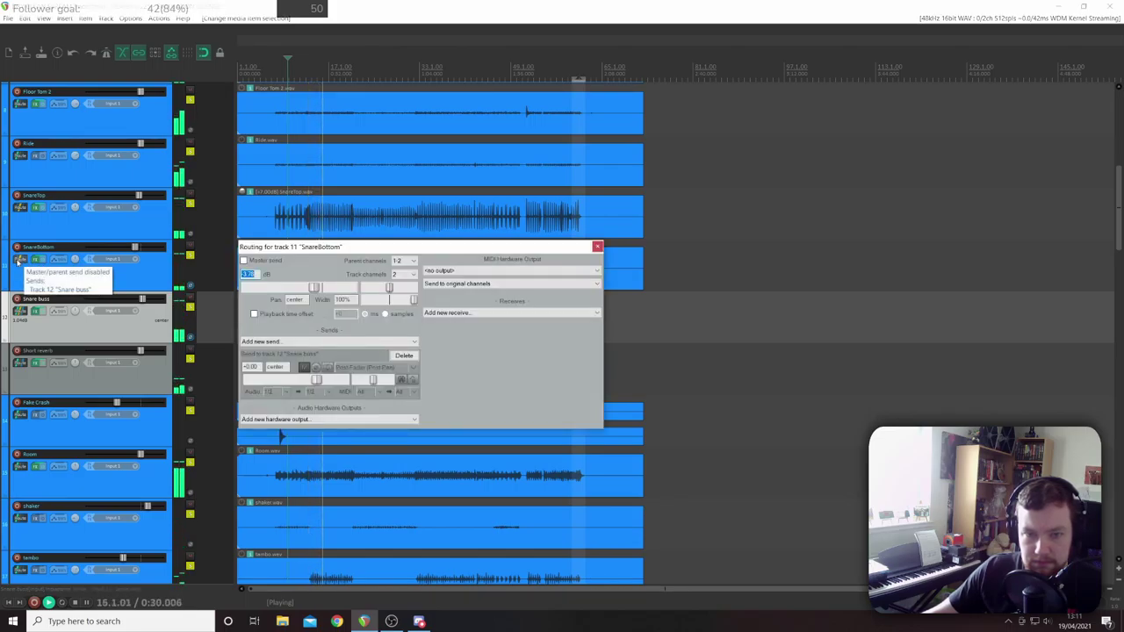
click(596, 248)
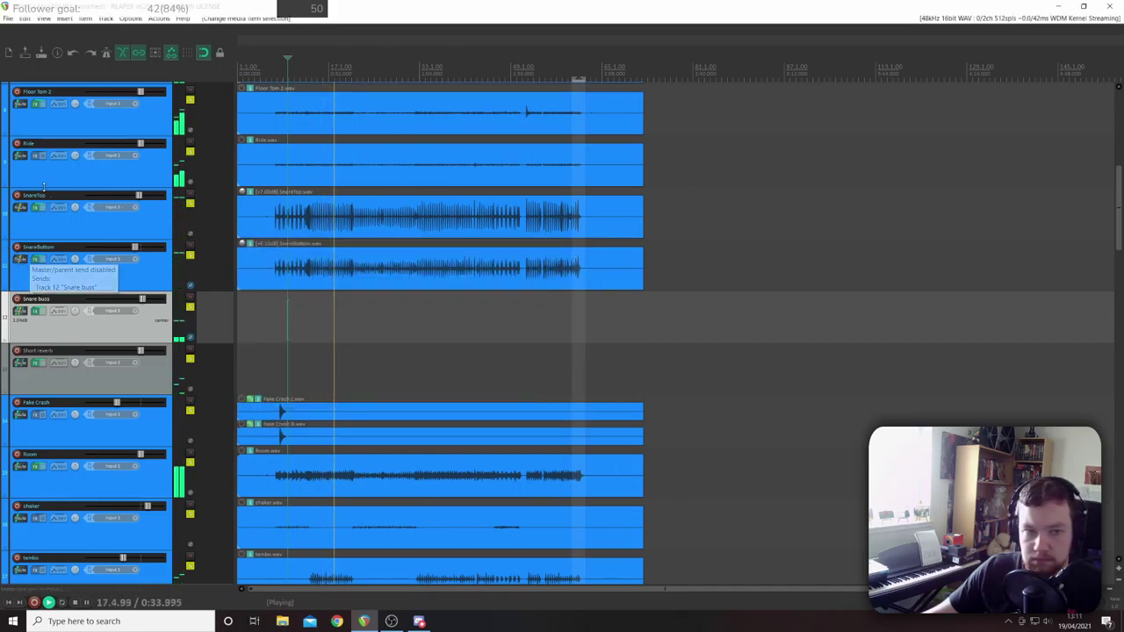
click(20, 208)
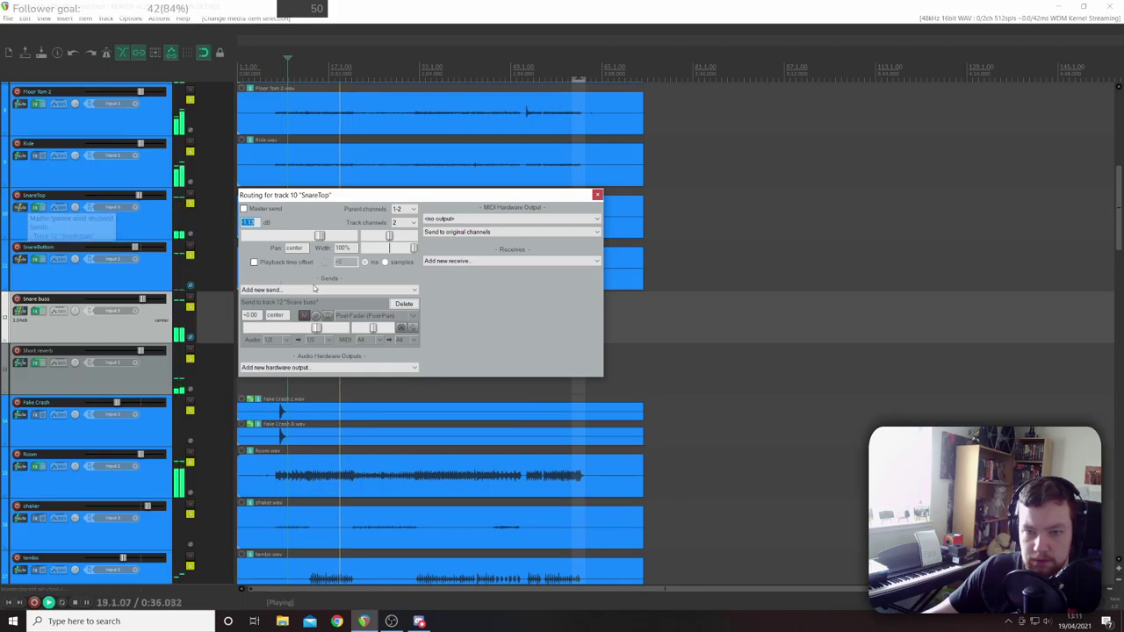
click(597, 195)
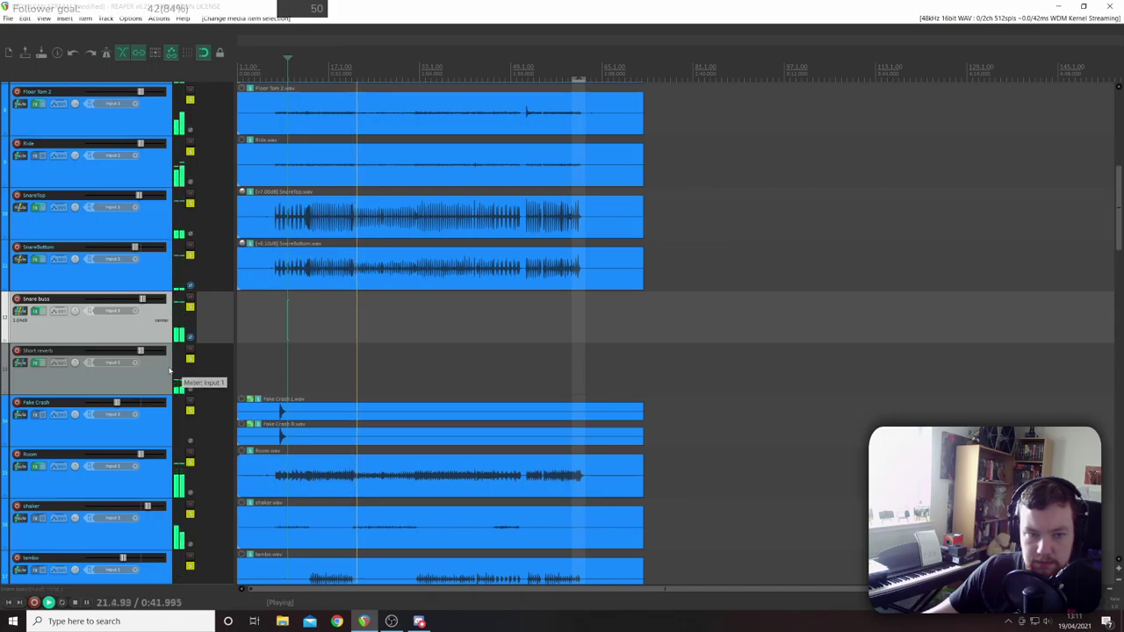
- Set the Snare buss send to the Short reverb track at -35.89 dB
click(21, 312)
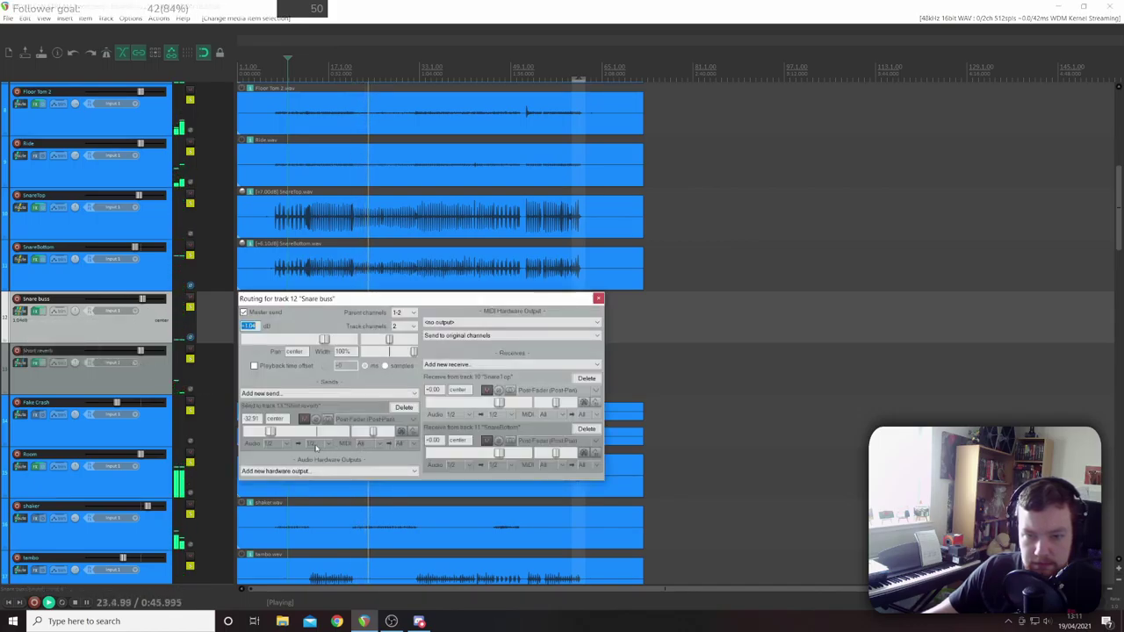
drag(270, 431, 188, 426)
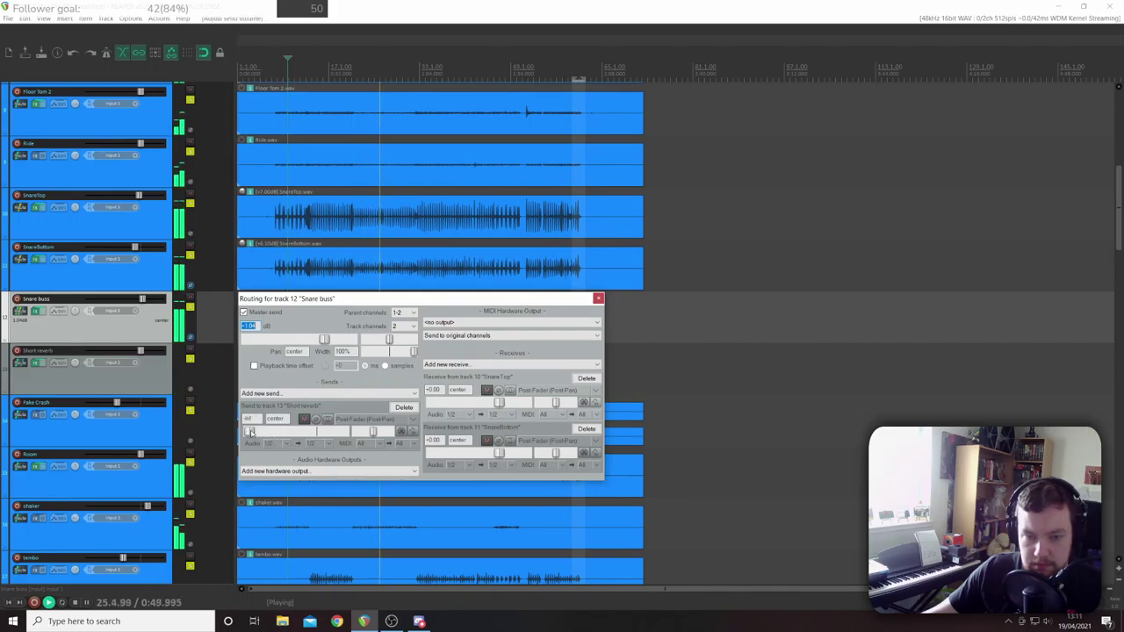
drag(254, 433, 270, 435)
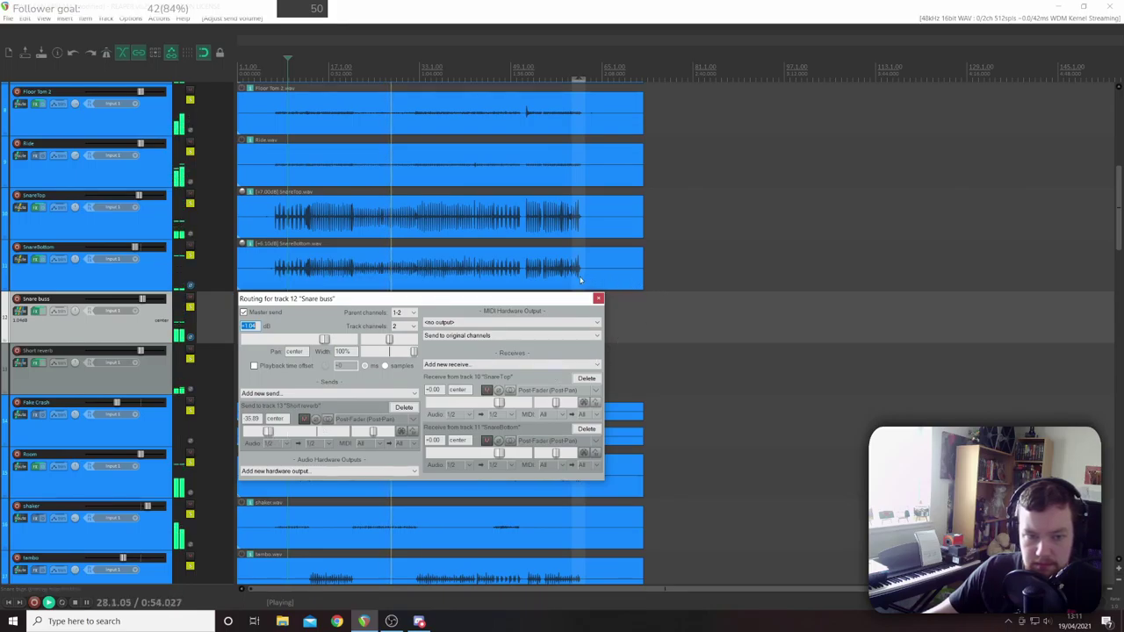
click(598, 298)
- Audition the snare tracks soloed: Snare buss, SnareBottom and SnareTop, ending with Snare buss soloed
scroll(142, 363, down, 5)
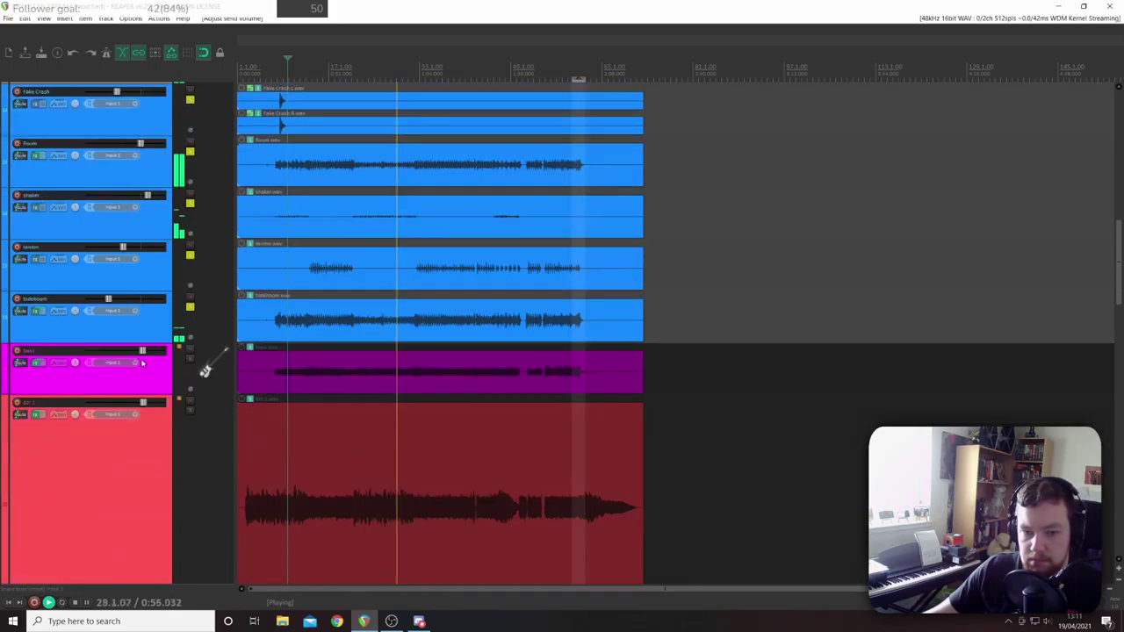
scroll(143, 363, down, 10)
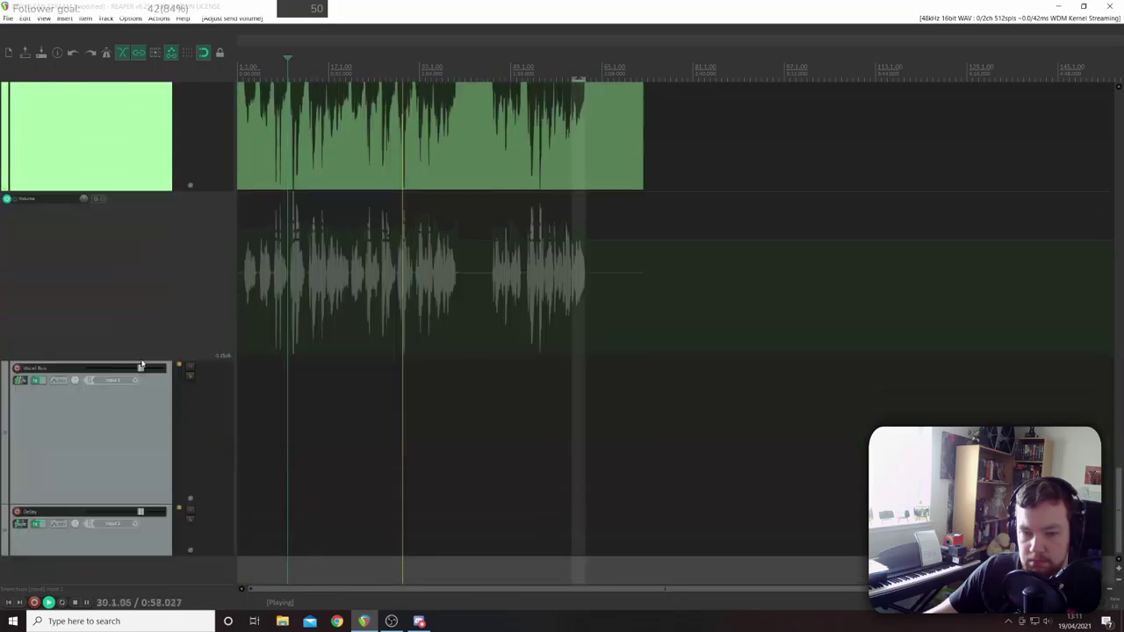
scroll(142, 363, up, 2)
scroll(142, 363, up, 12)
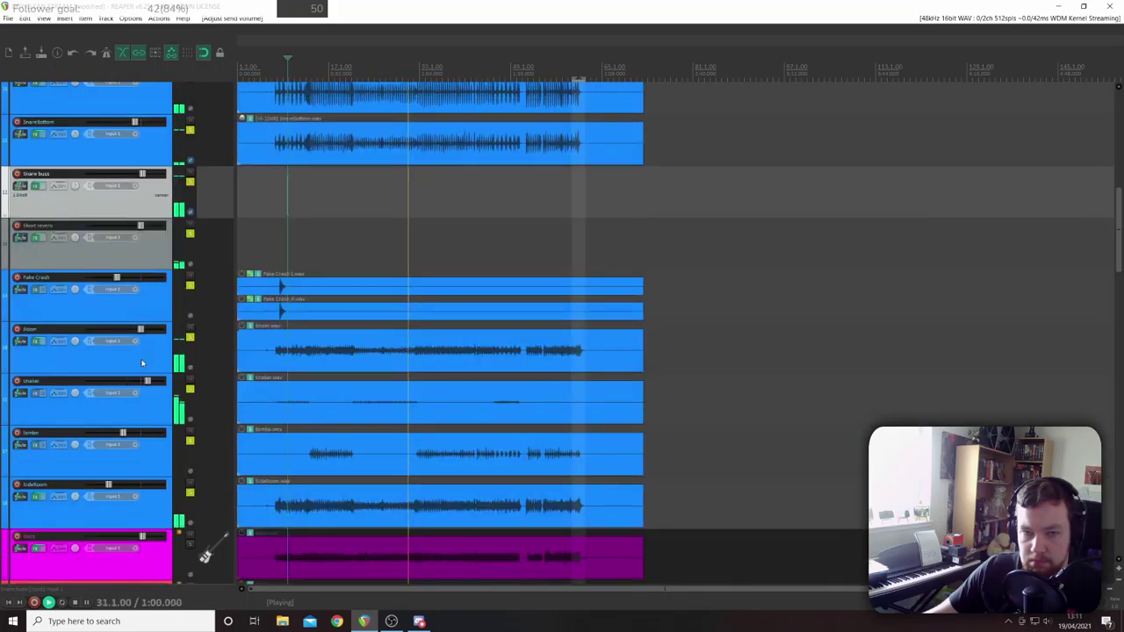
scroll(143, 363, up, 1)
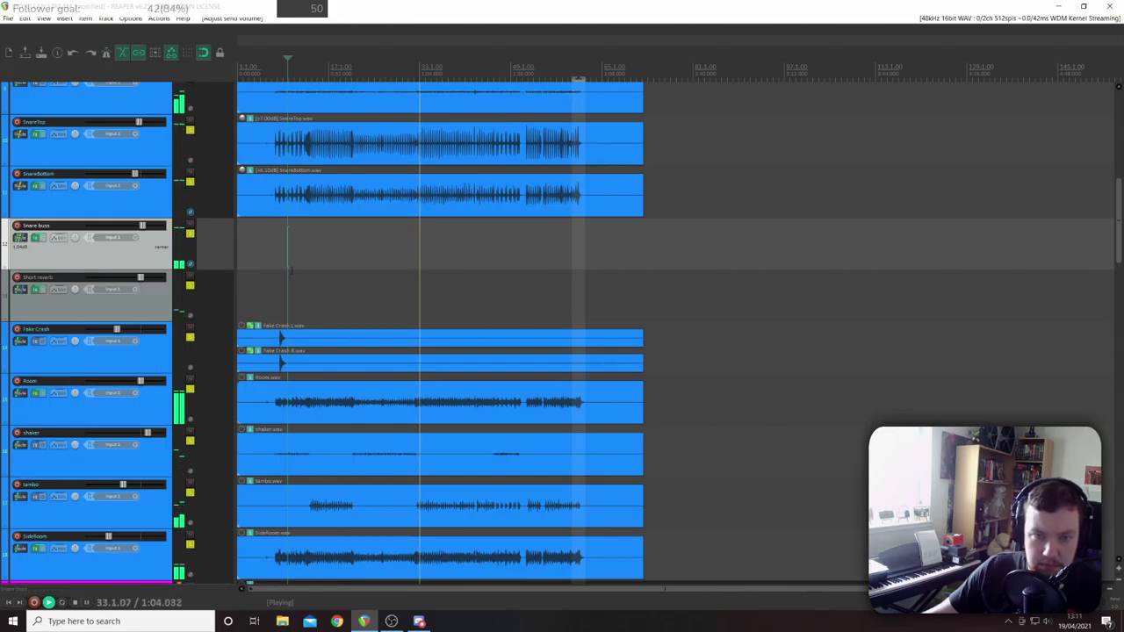
click(189, 236)
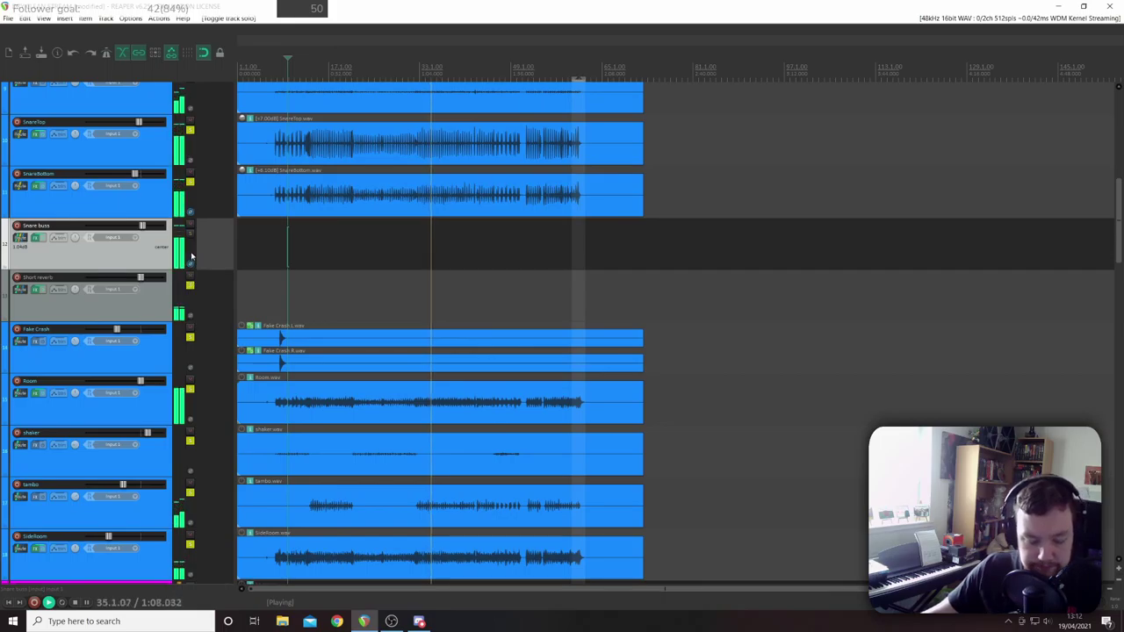
ctrl+alt+click(190, 234)
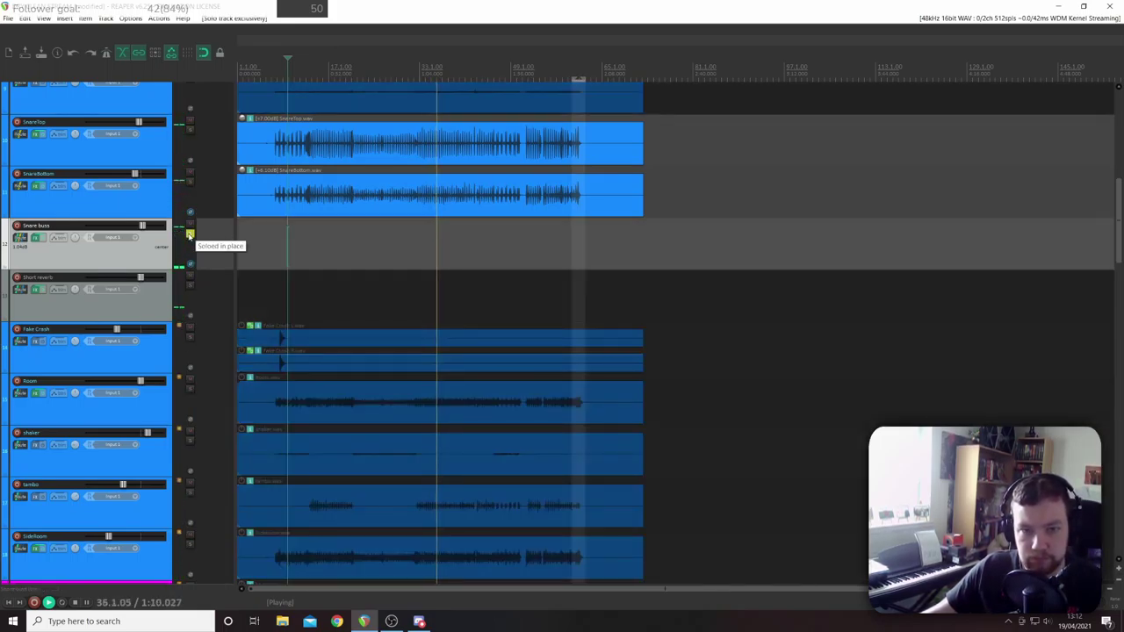
ctrl+alt+click(189, 183)
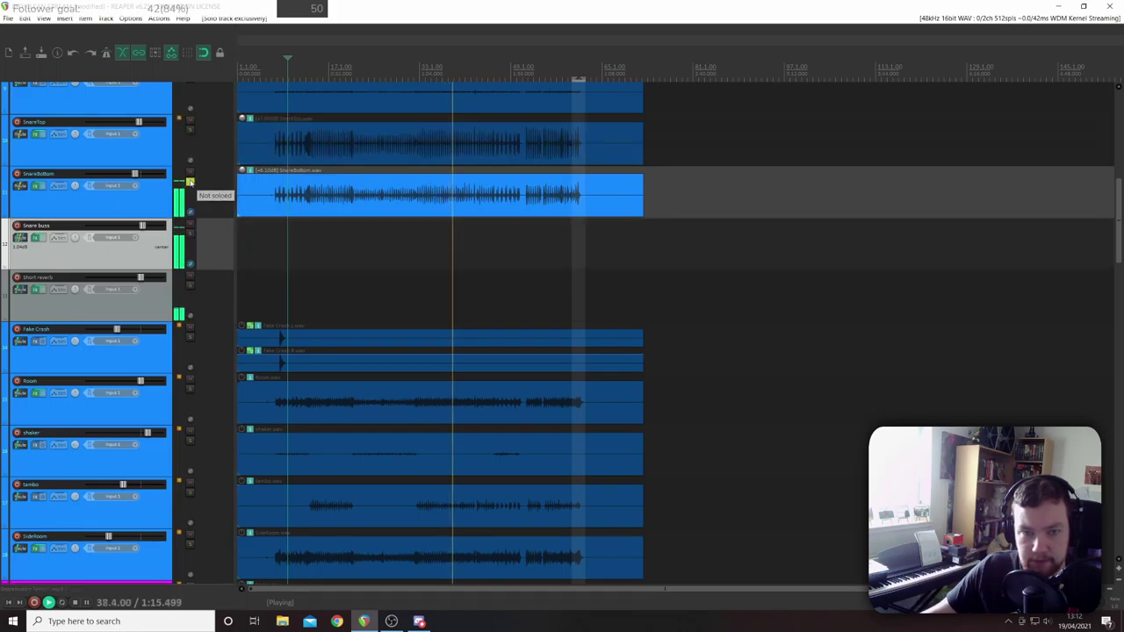
click(193, 132)
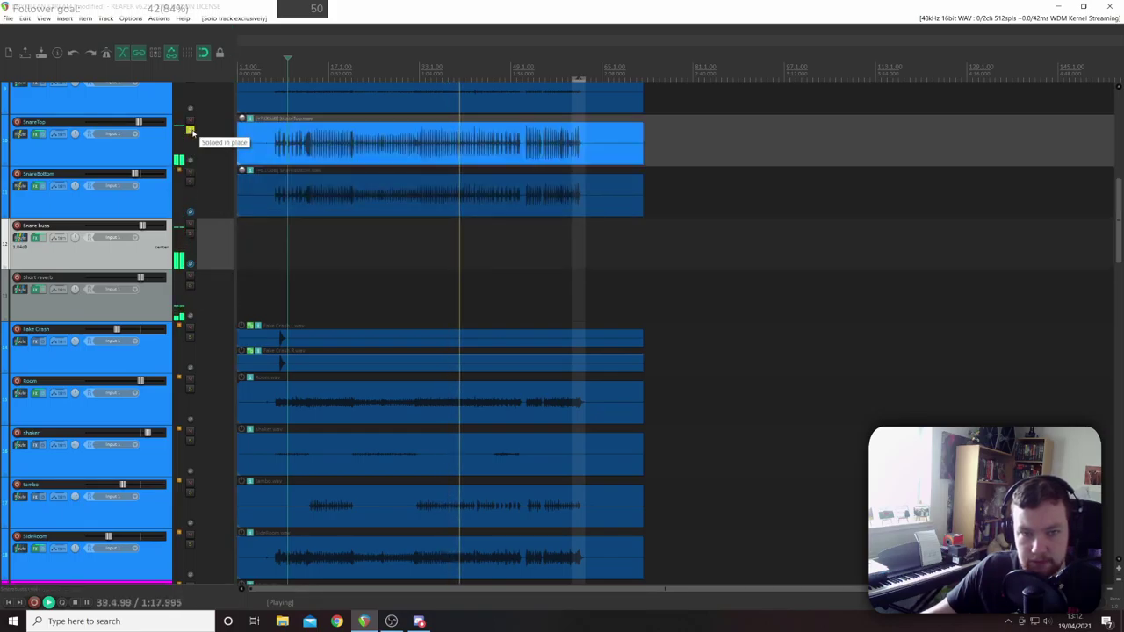
click(192, 132)
click(190, 234)
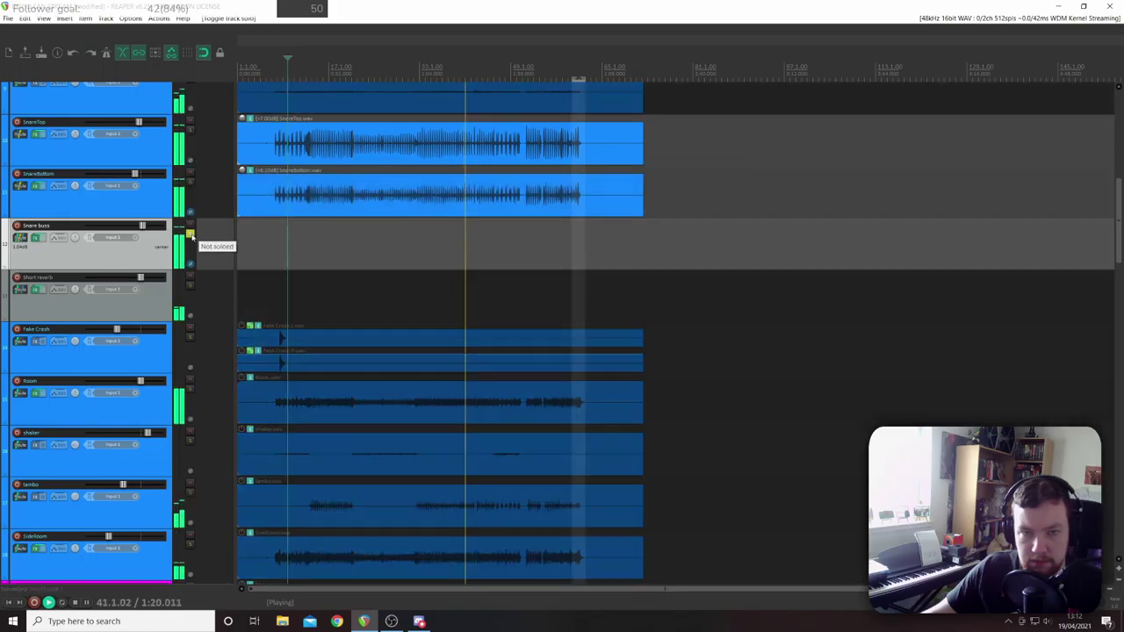
- Add the OH bus track to the solo
scroll(152, 262, up, 2)
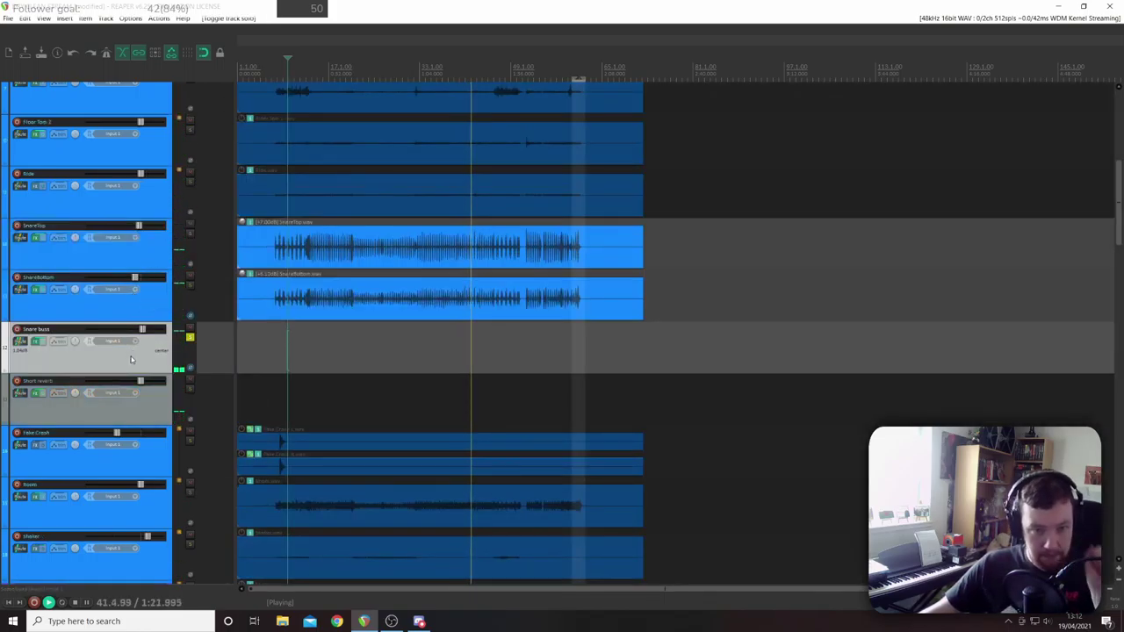
scroll(121, 315, up, 4)
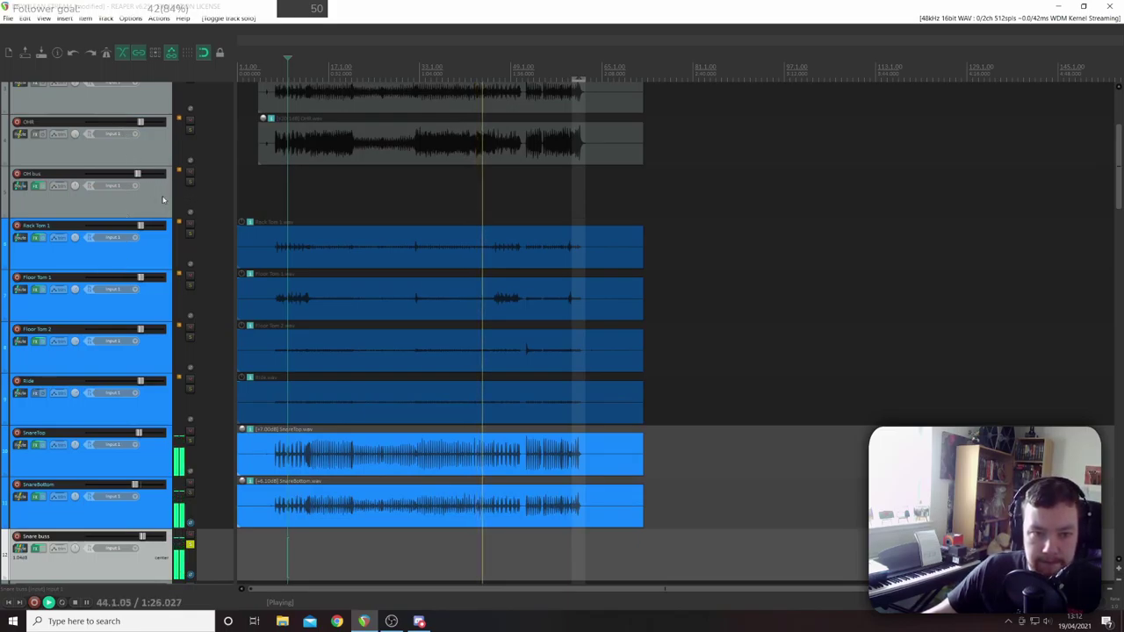
click(190, 184)
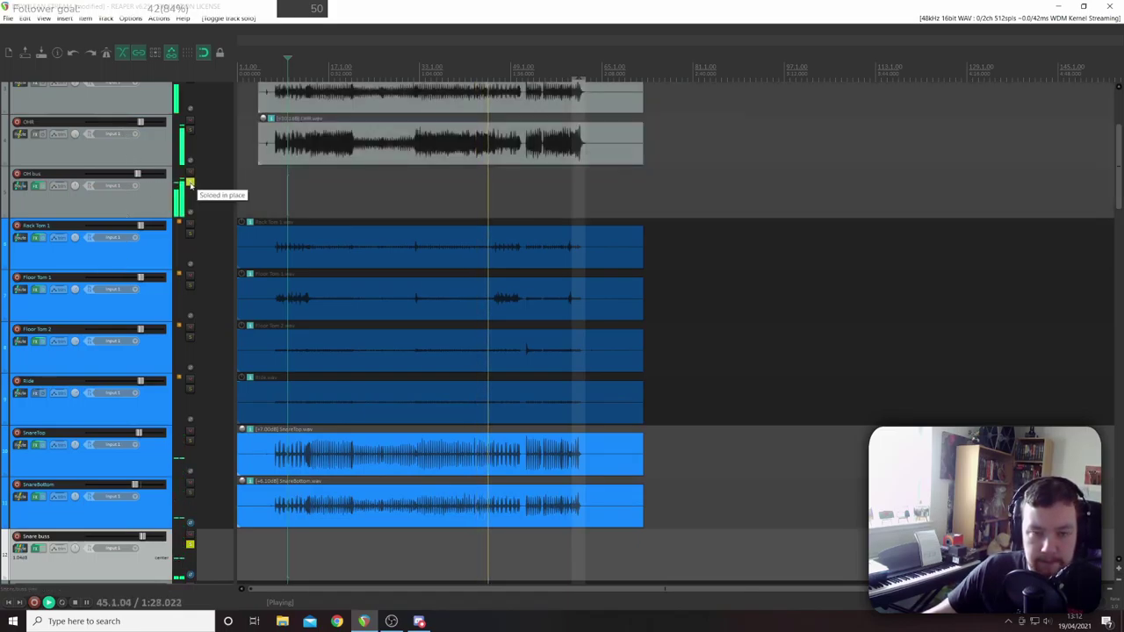
scroll(194, 198, up, 3)
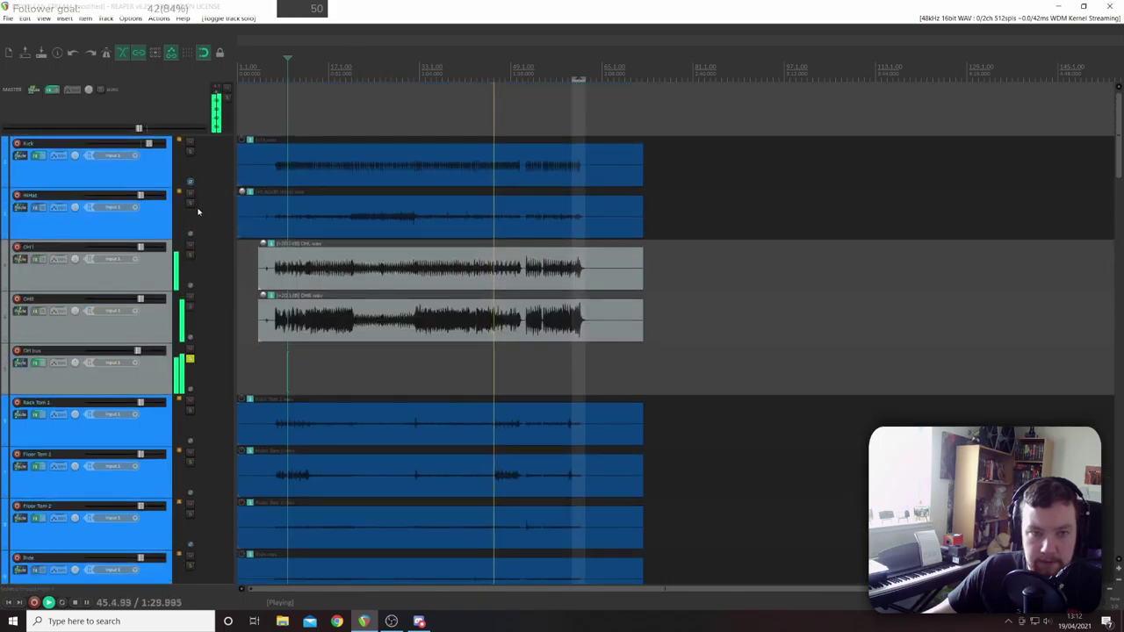
scroll(197, 211, down, 10)
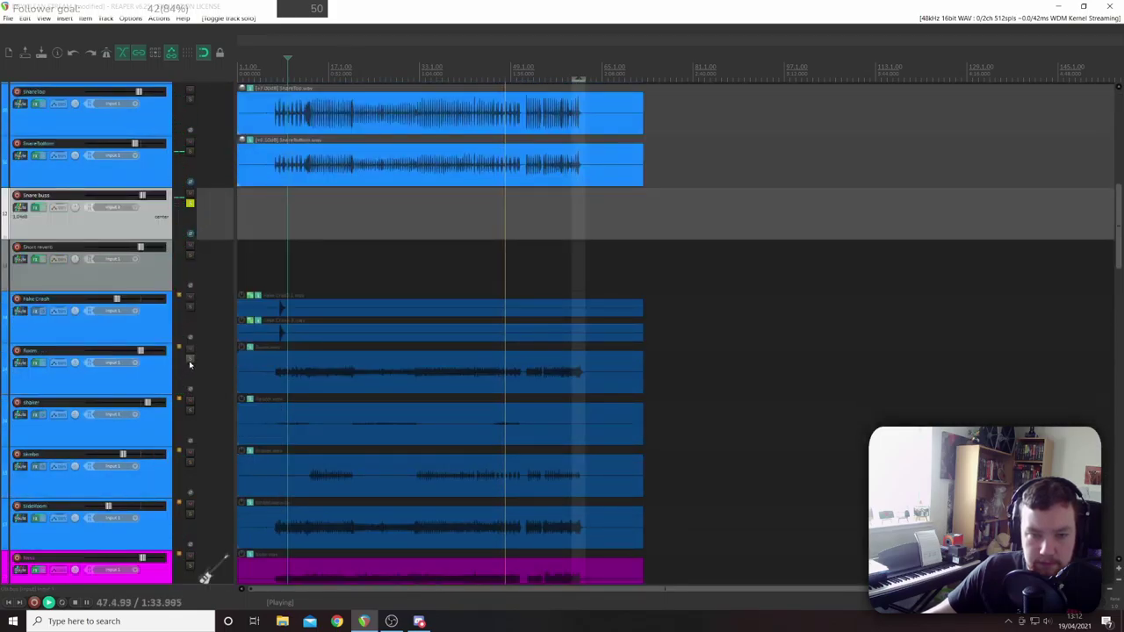
- Turn Room down to about -33.9 dB and SideRoom to about -26.6 dB, unsolo Room, stop playback
click(189, 360)
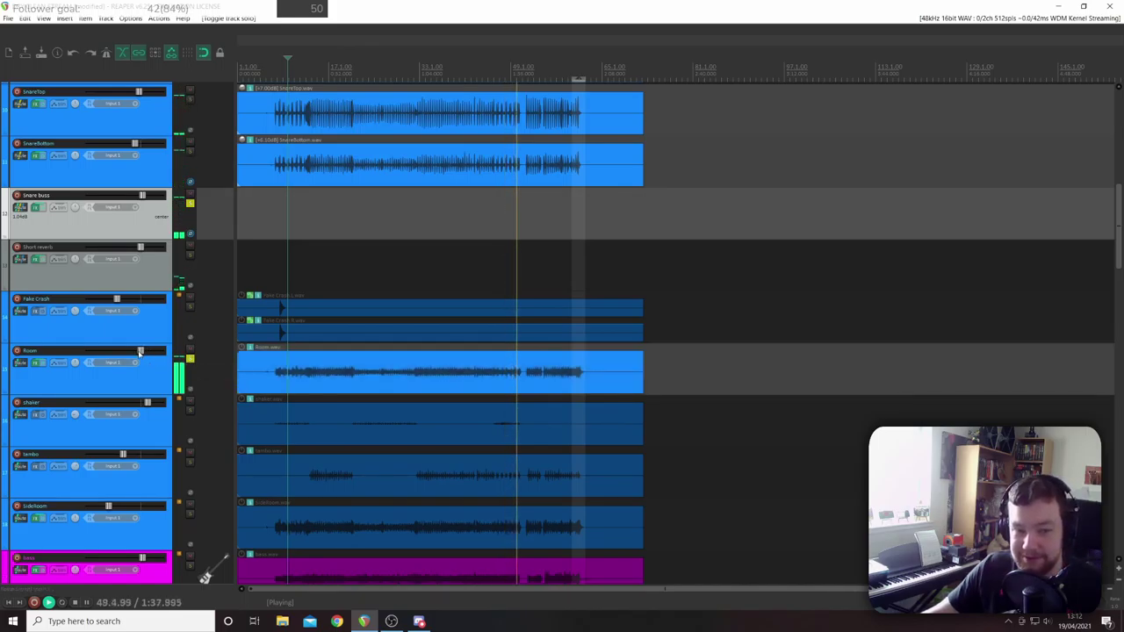
drag(125, 360, 102, 352)
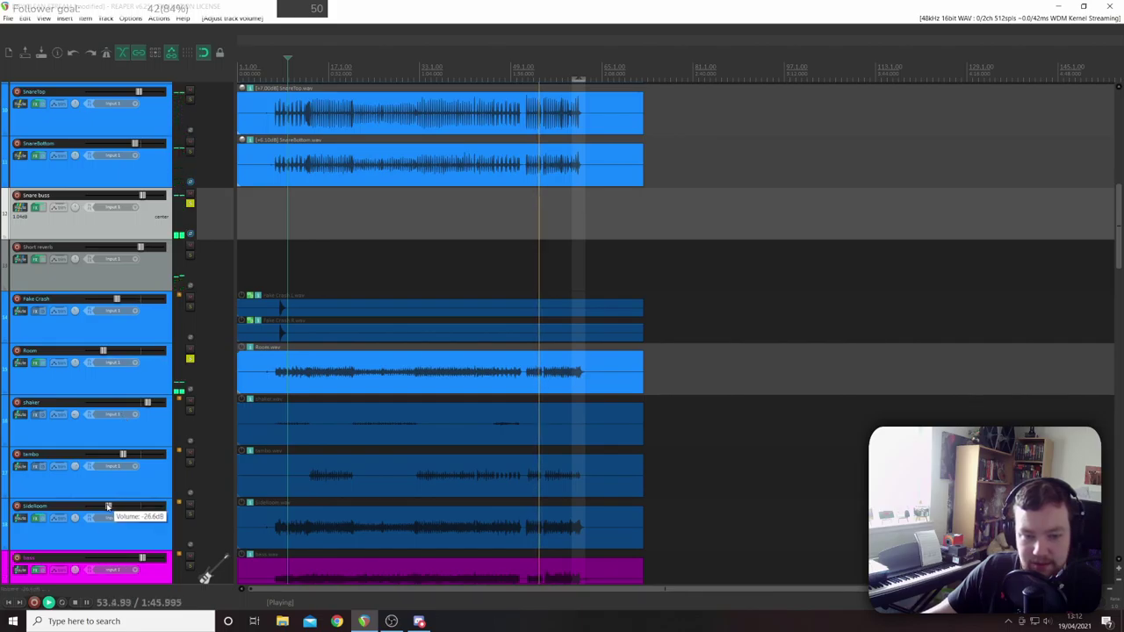
drag(108, 506, 102, 508)
click(190, 358)
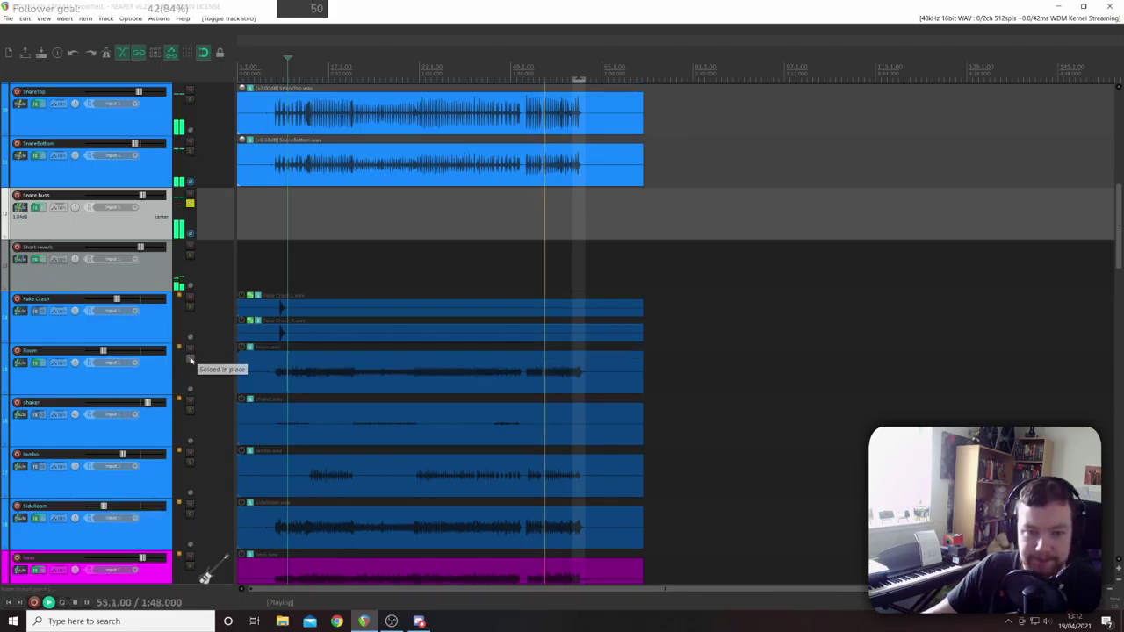
key(space)
- Solo the Room through SideRoom tracks together, then clear the solo
click(153, 534)
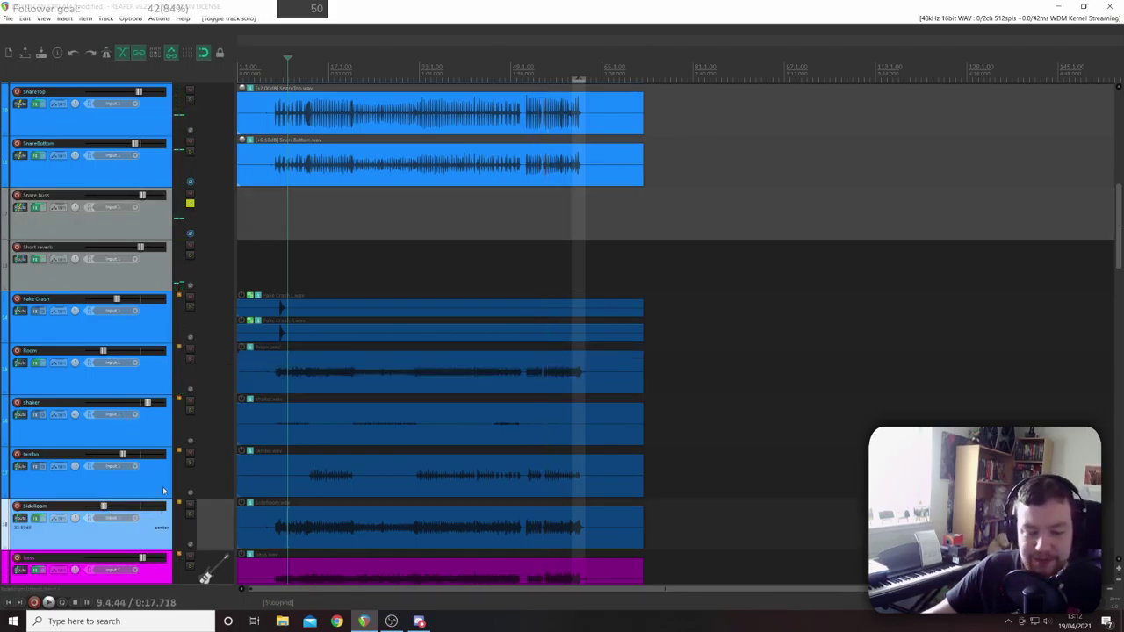
scroll(163, 425, up, 5)
scroll(163, 425, up, 2)
drag(150, 193, 191, 211)
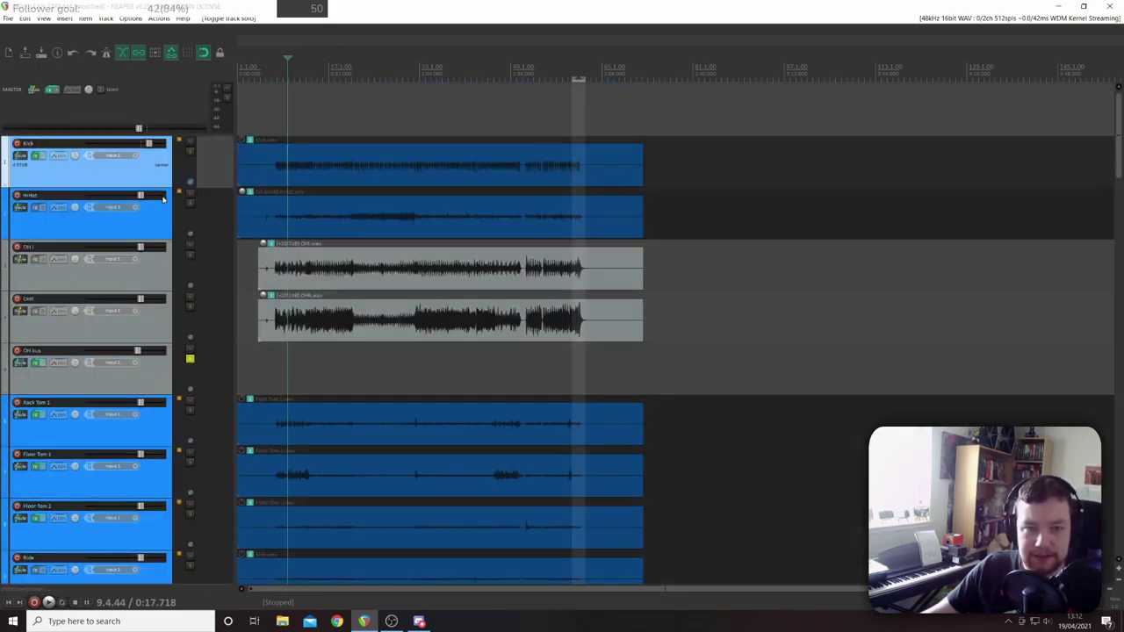
scroll(153, 369, down, 8)
shift+click(146, 284)
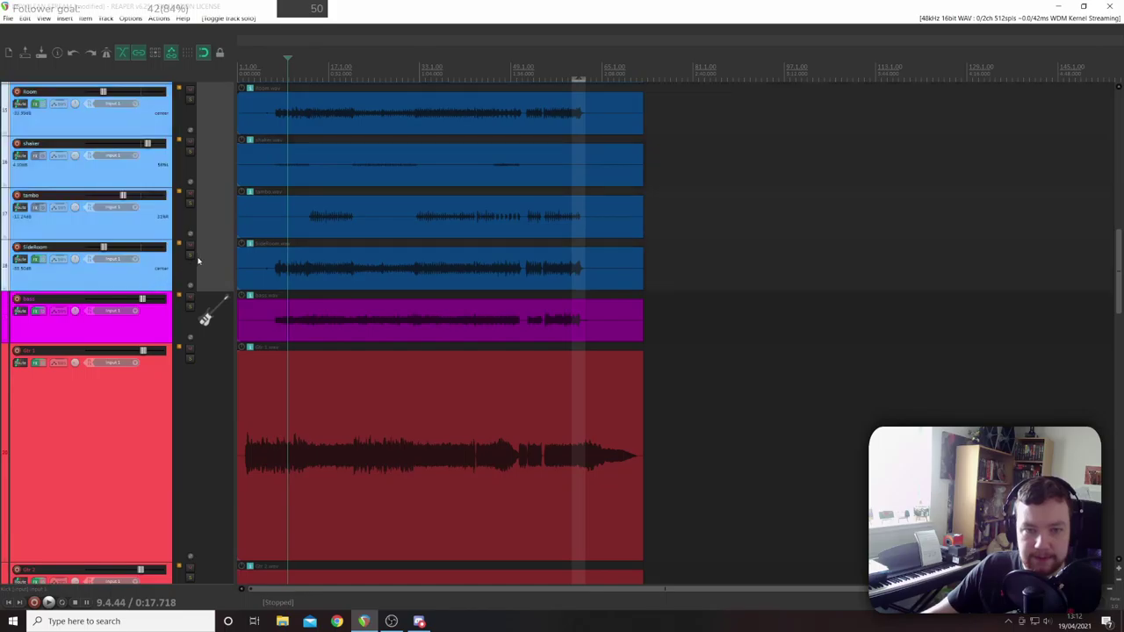
click(190, 257)
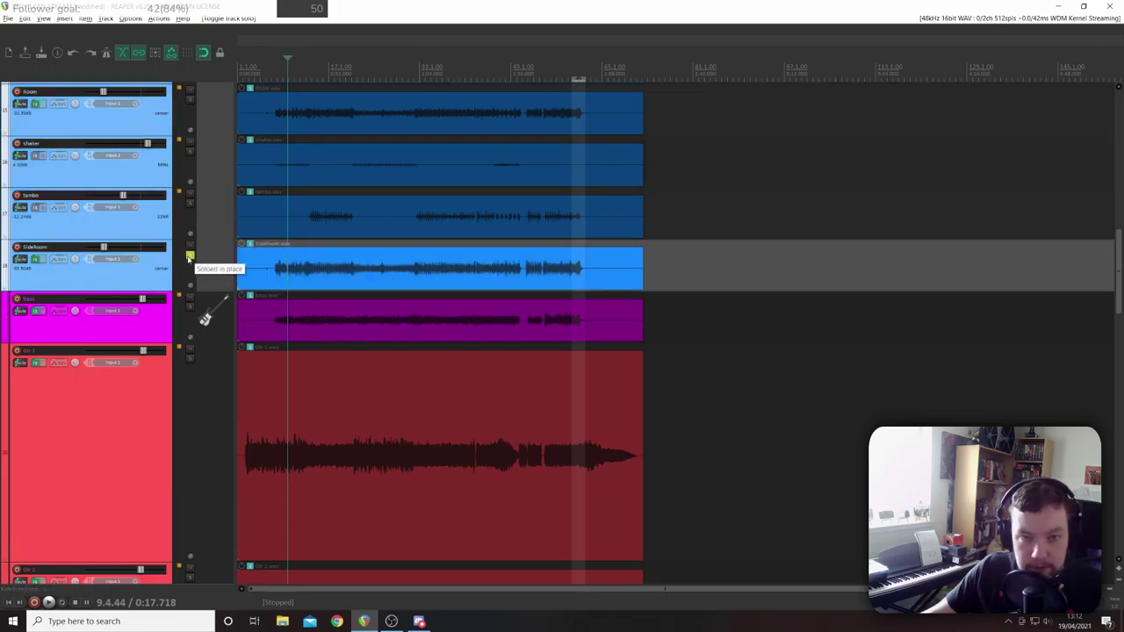
click(189, 257)
click(189, 257)
click(190, 210)
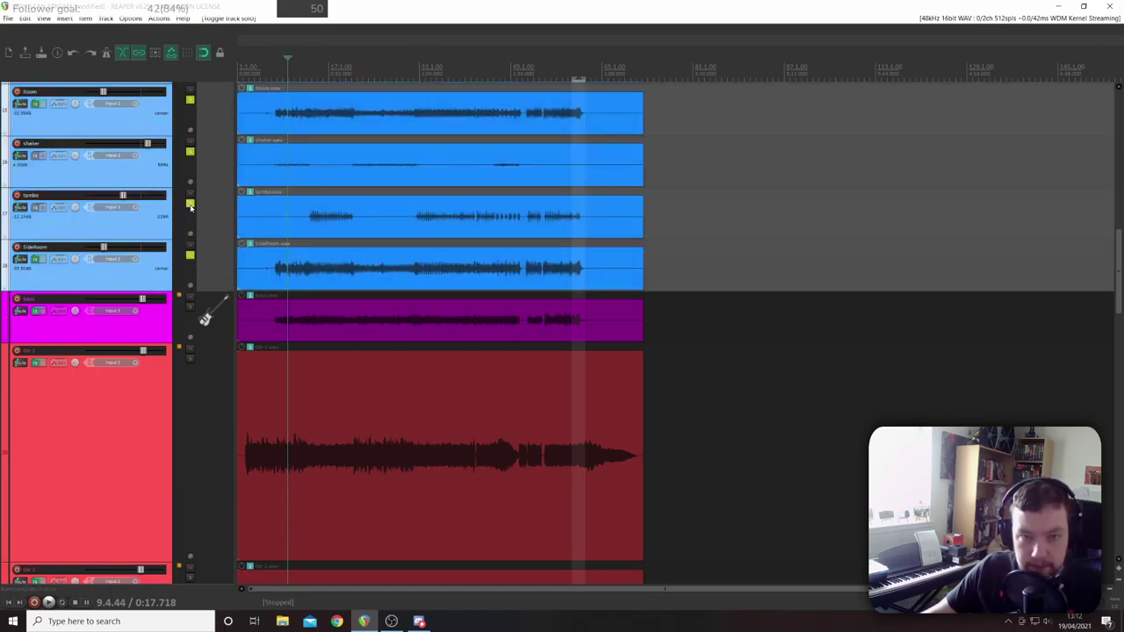
- Play the full unsoloed mix, stop it, and select the OH L item
scroll(227, 239, up, 5)
key(space)
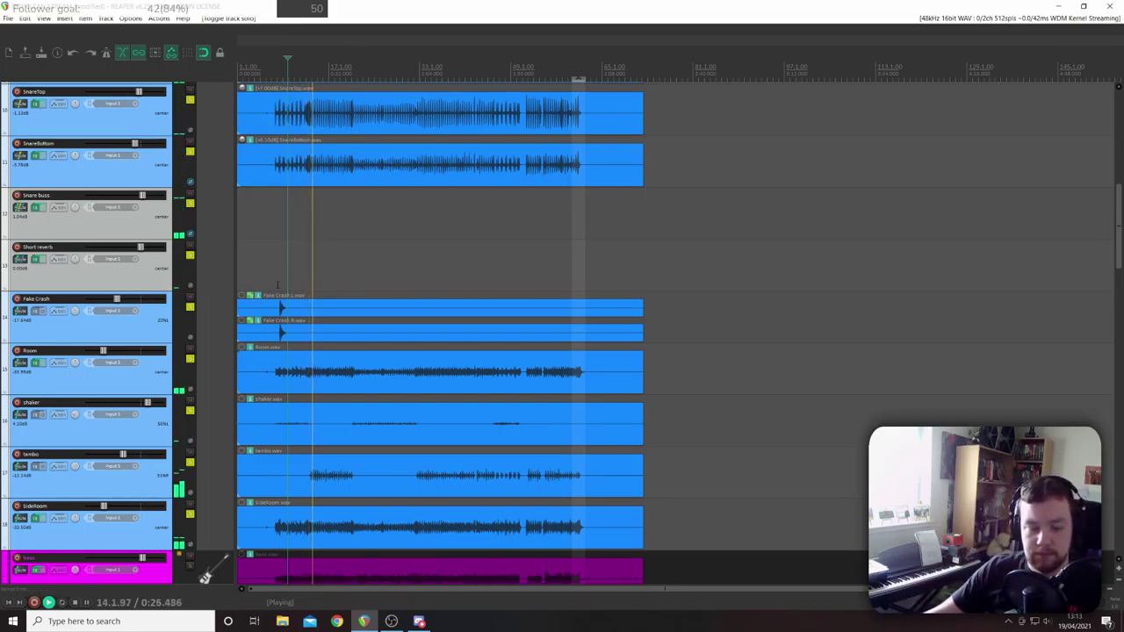
scroll(165, 274, up, 5)
scroll(165, 273, up, 3)
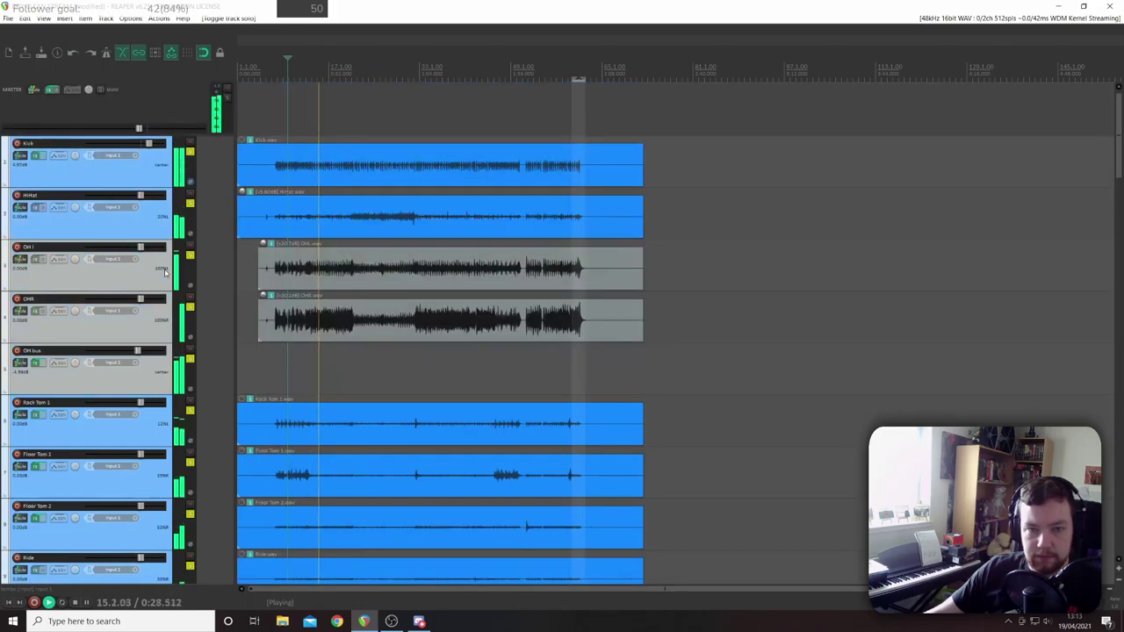
key(space)
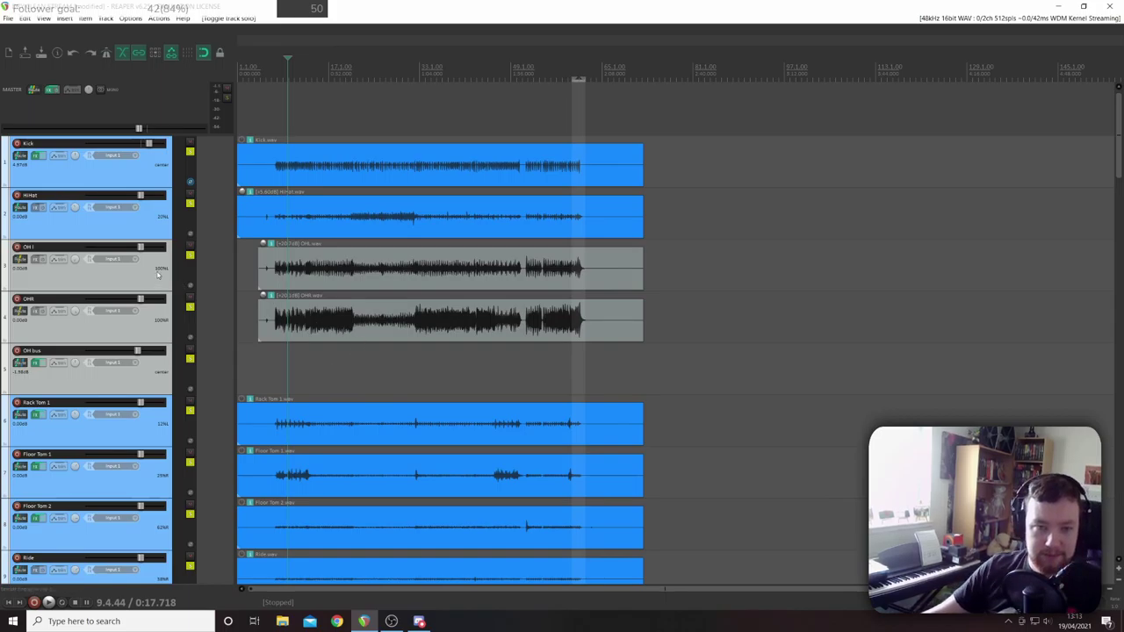
click(274, 268)
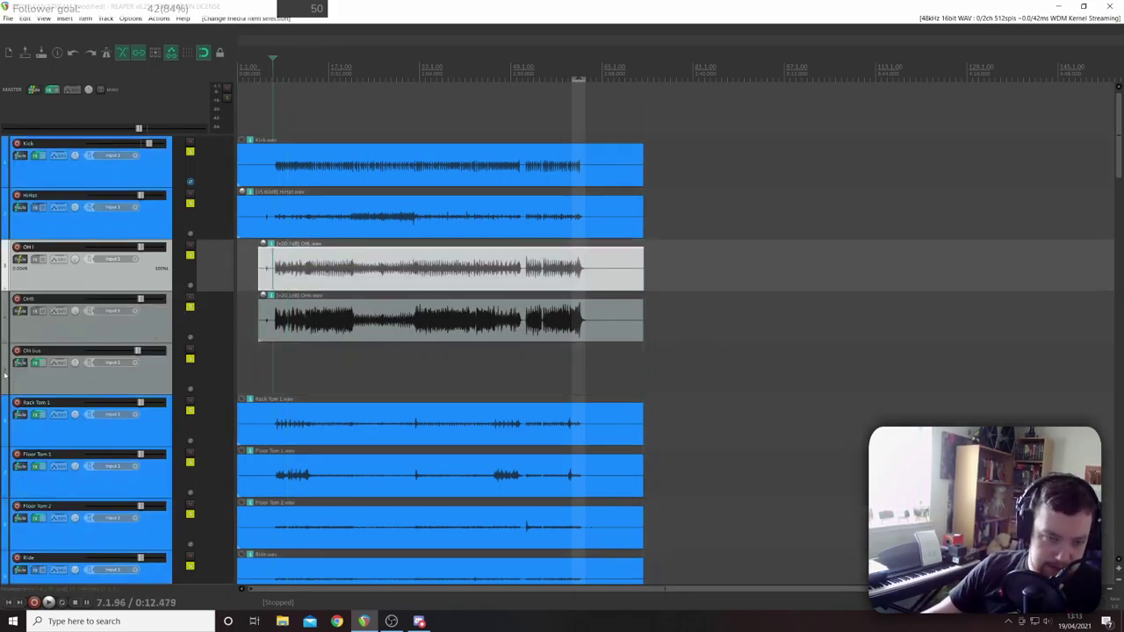
- Bring up the OH bus Pro-Q 2 and select its low-cut band to reach its slope options
click(35, 363)
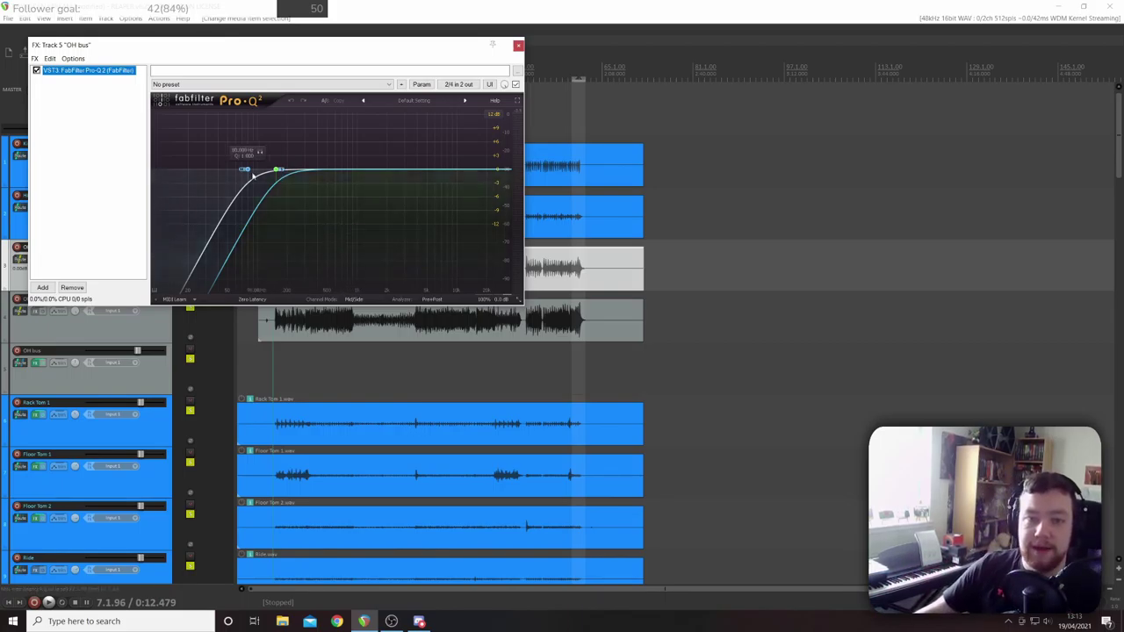
click(248, 171)
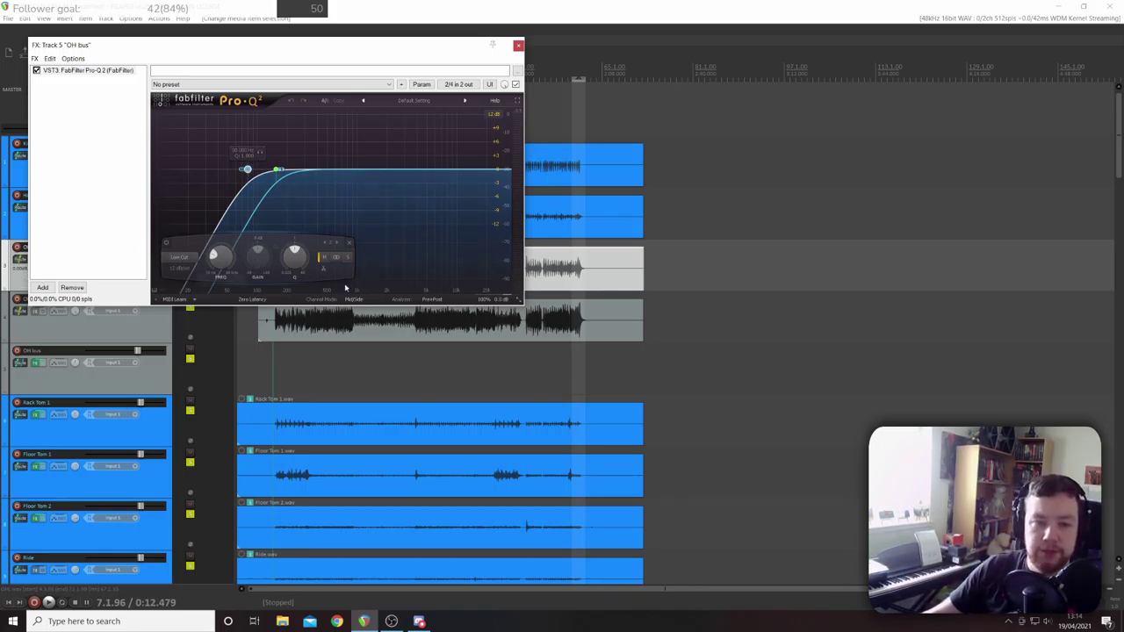
click(185, 268)
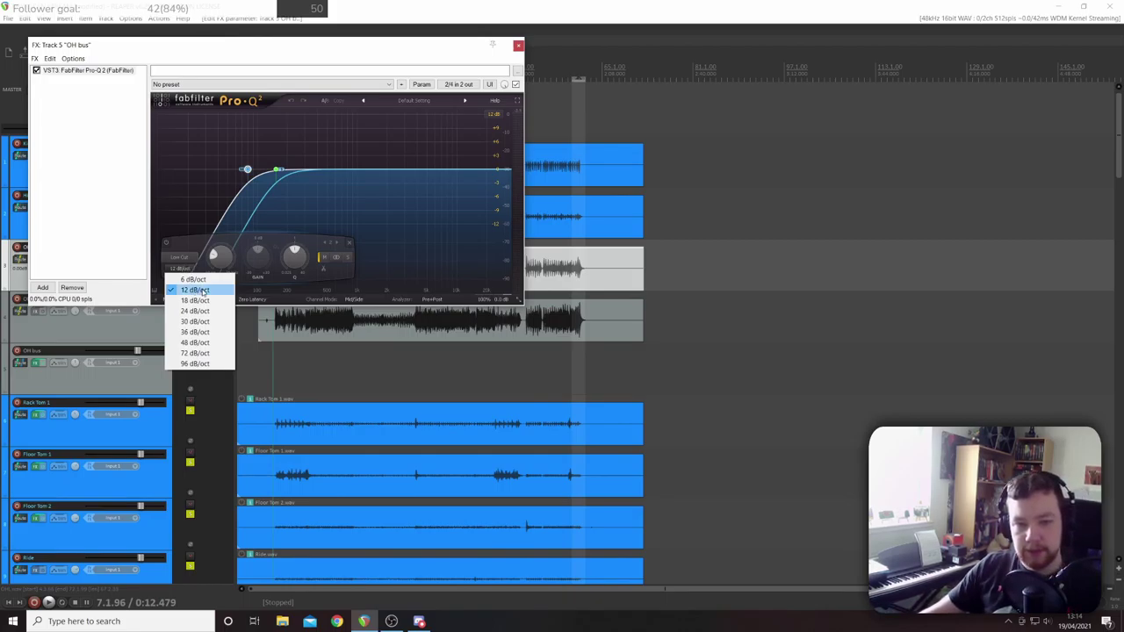
- Set the low cut to a 6 dB/oct slope at 200 Hz, then nudge it slightly lower
click(193, 279)
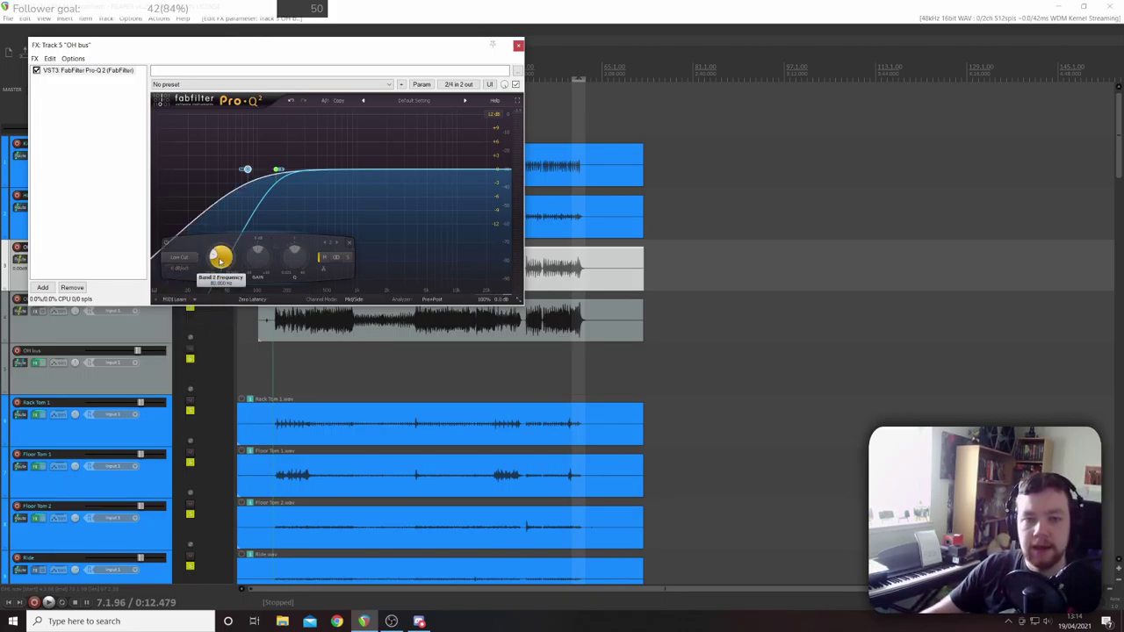
double_click(219, 256)
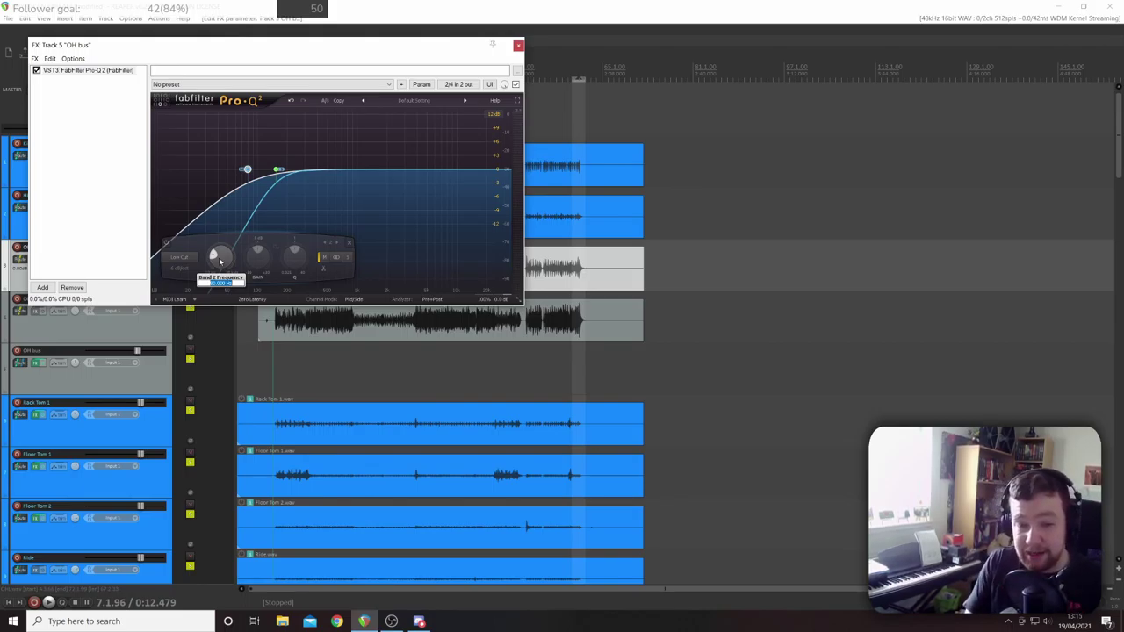
text(200)
key(Return)
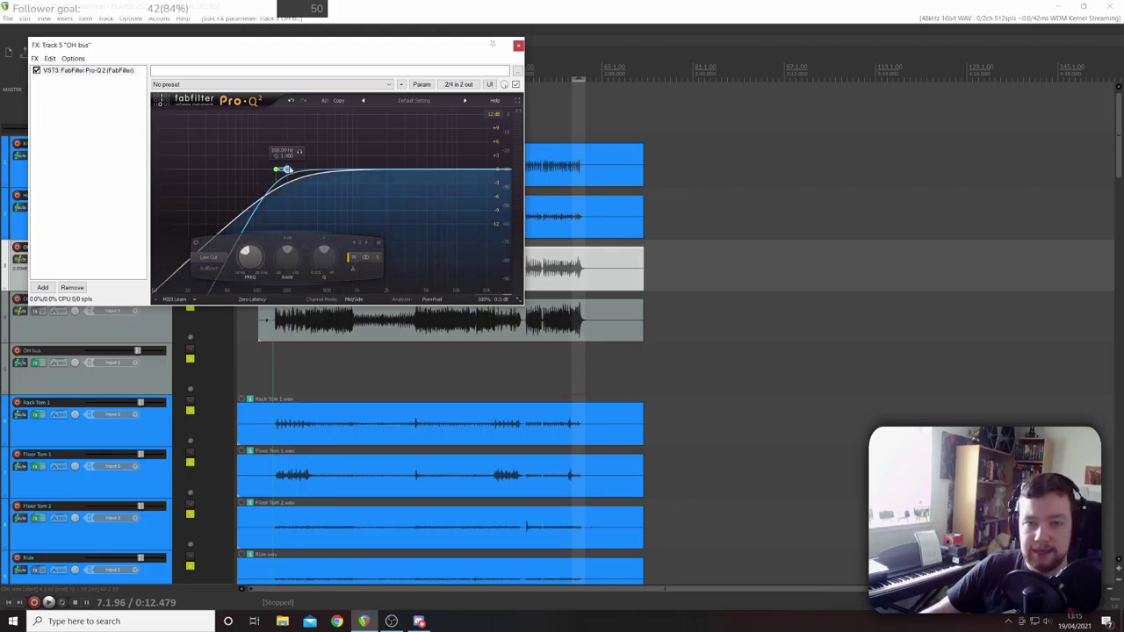
drag(288, 170, 277, 169)
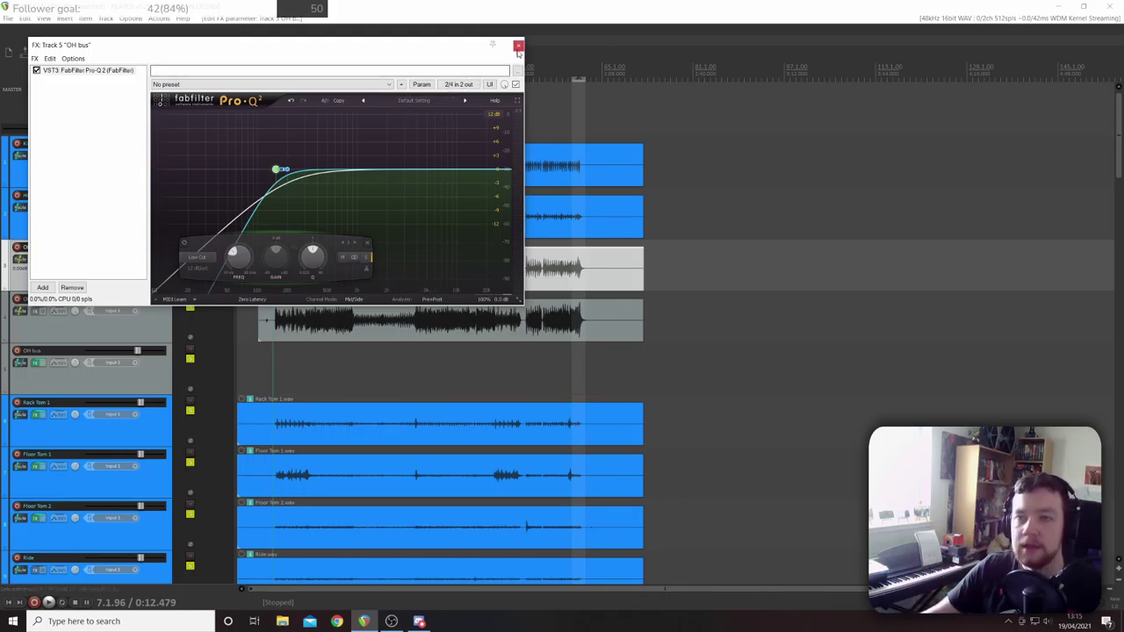
- During playback, move the low cut lower and A/B compare the EQ settings
key(space)
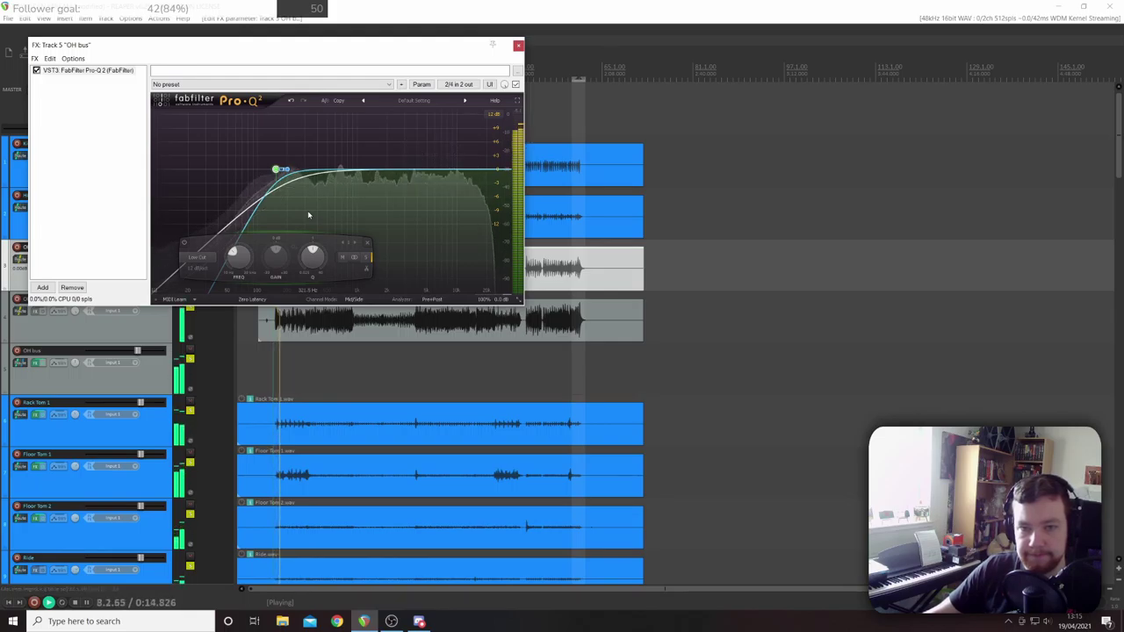
drag(285, 170, 246, 169)
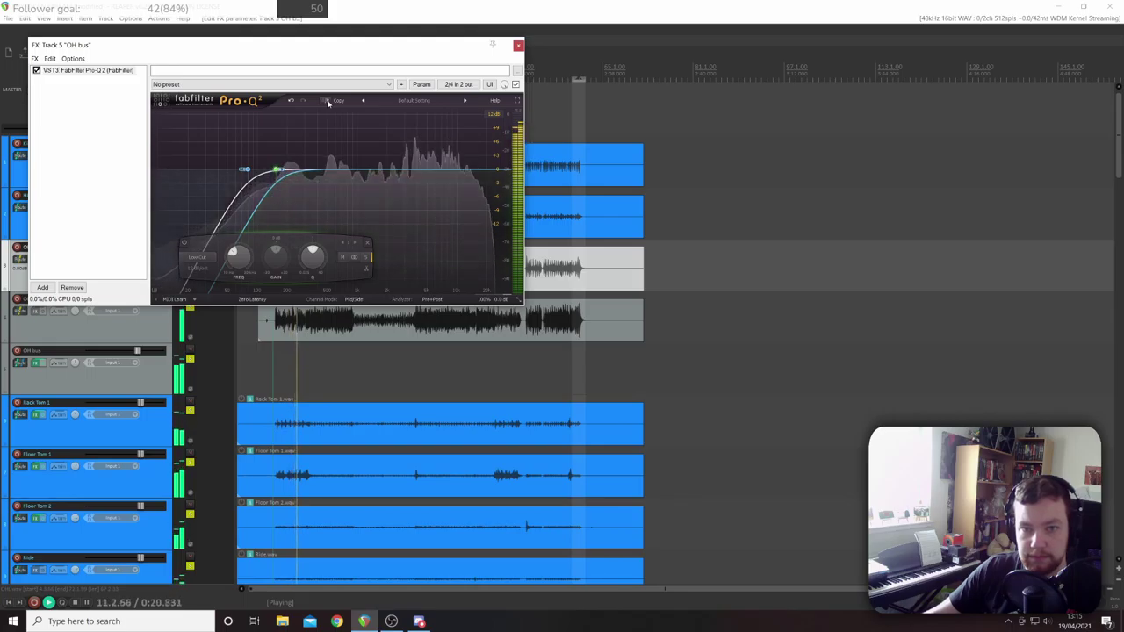
click(326, 101)
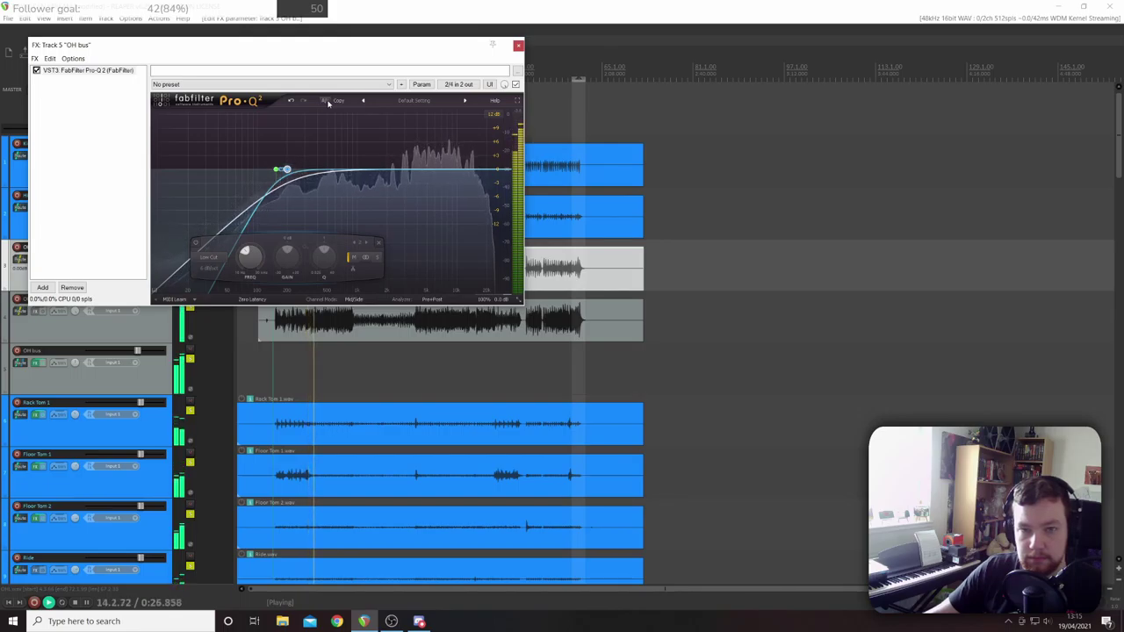
click(327, 101)
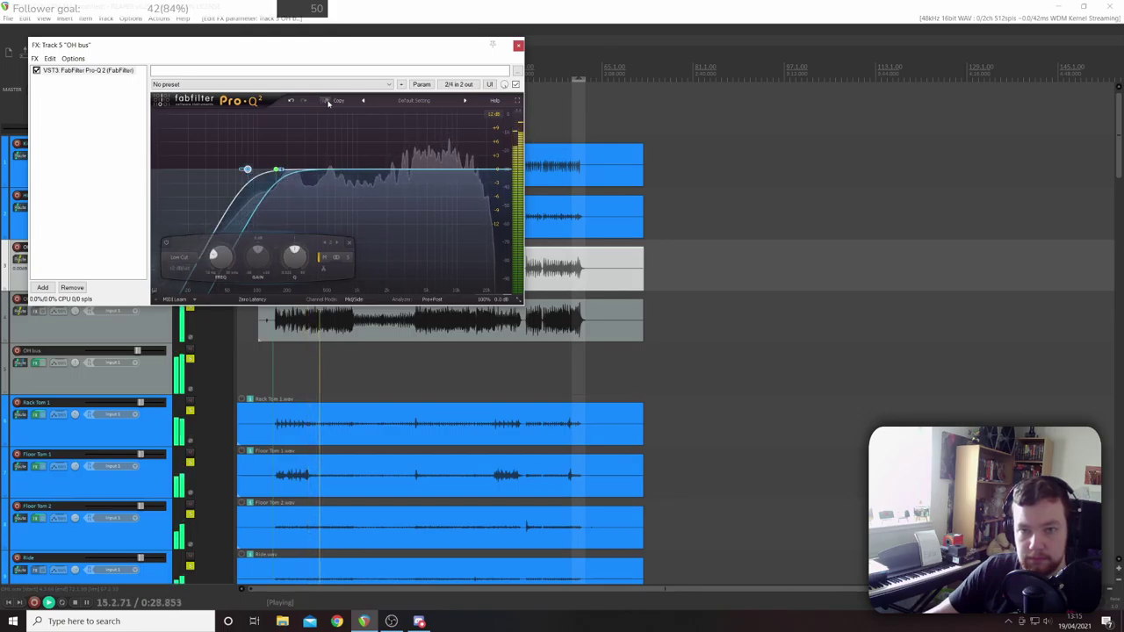
click(327, 101)
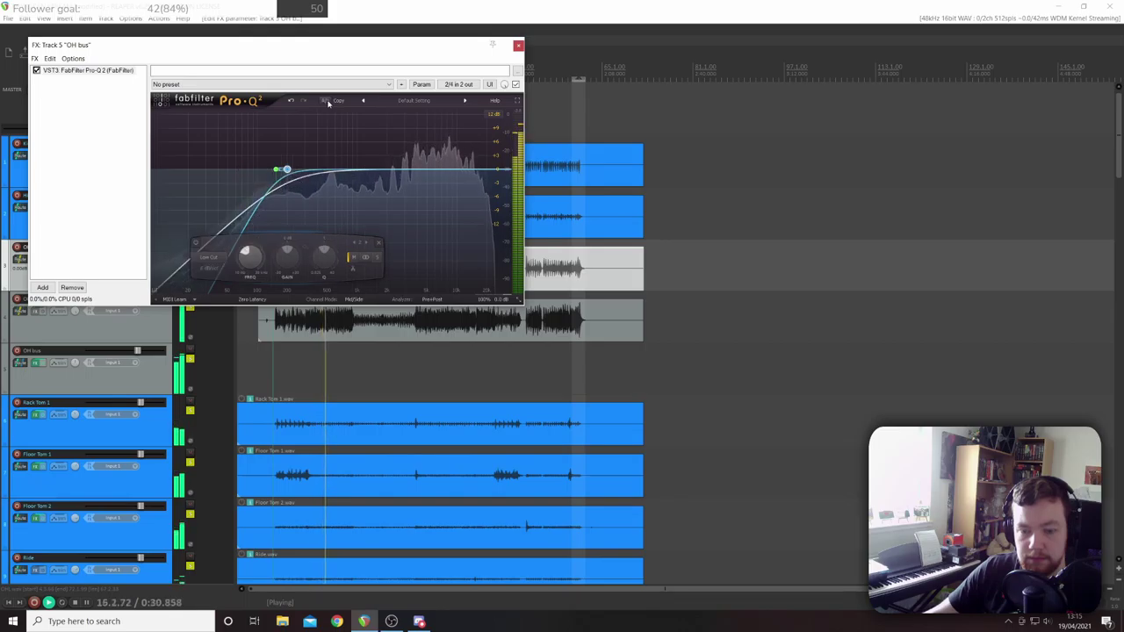
key(space)
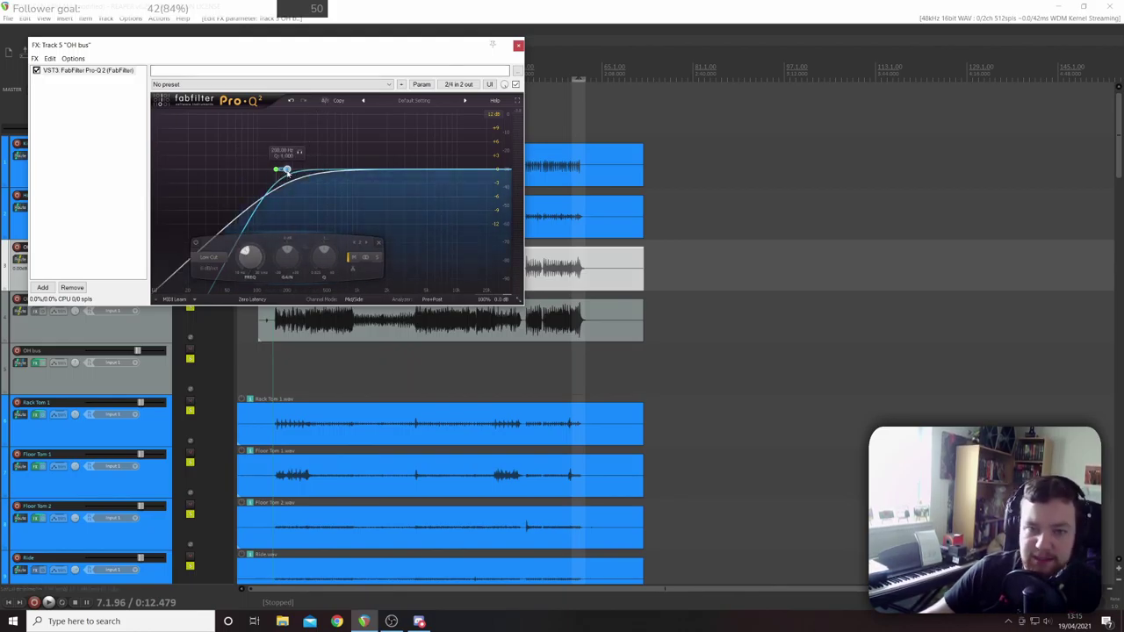
- Move the OH bus low cut to about 154 Hz and compare it via undo/redo during playback
double_click(286, 170)
text(100)
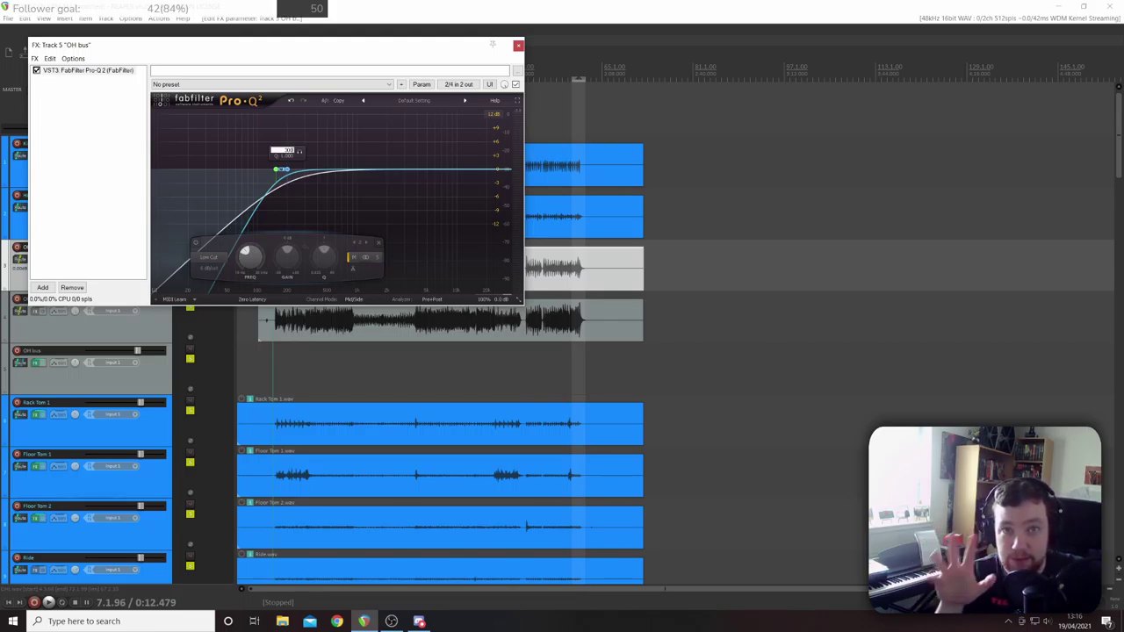
drag(283, 169, 290, 170)
key(space)
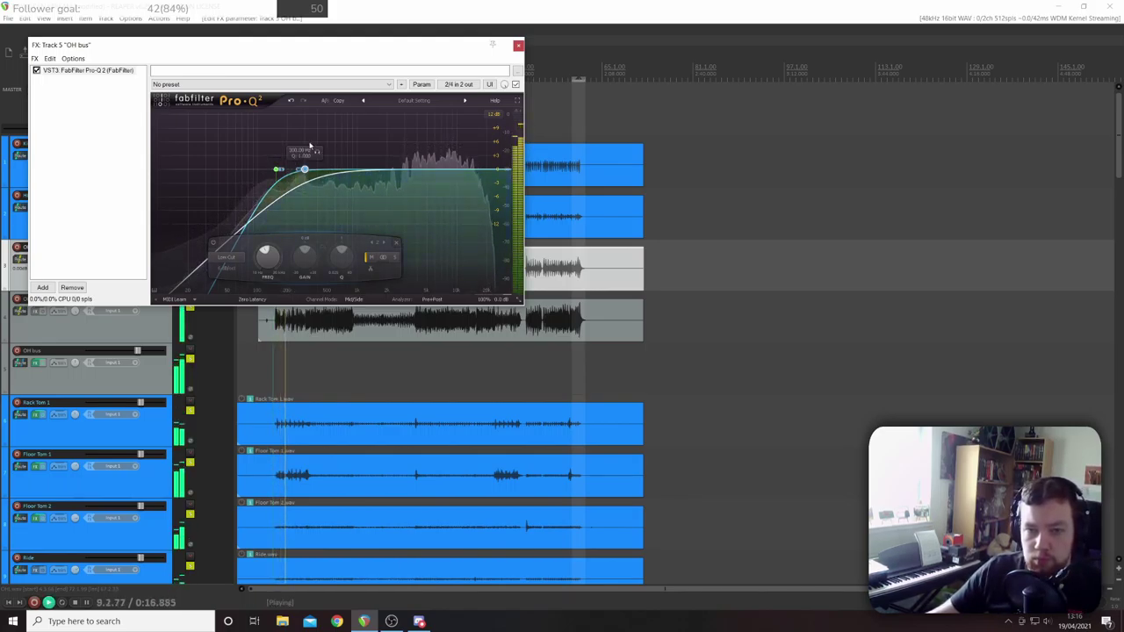
click(303, 102)
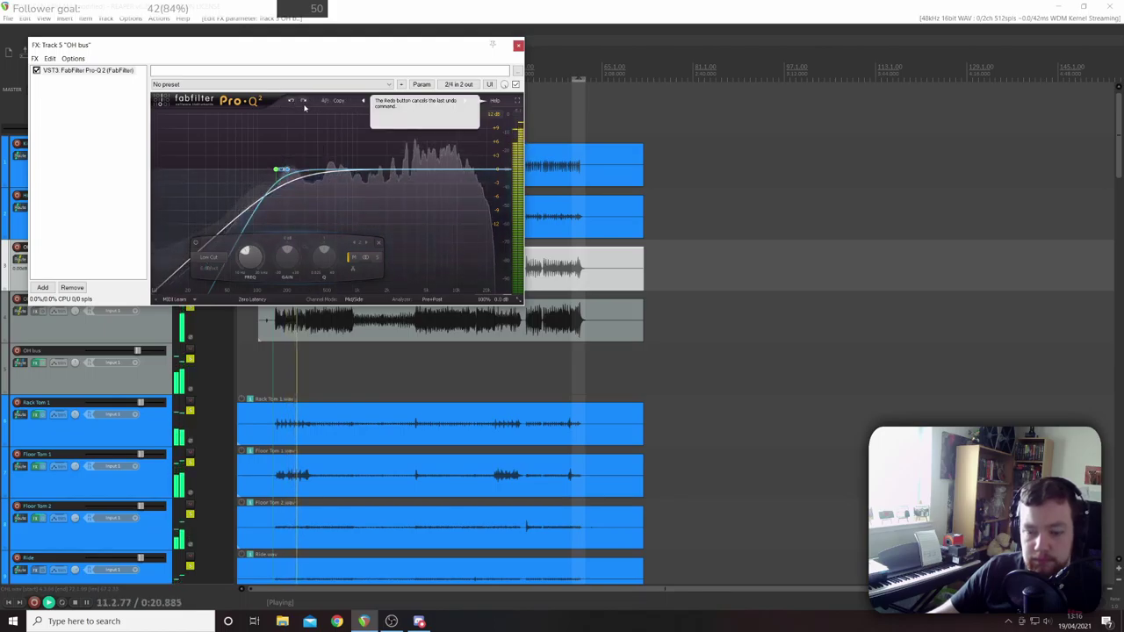
click(304, 102)
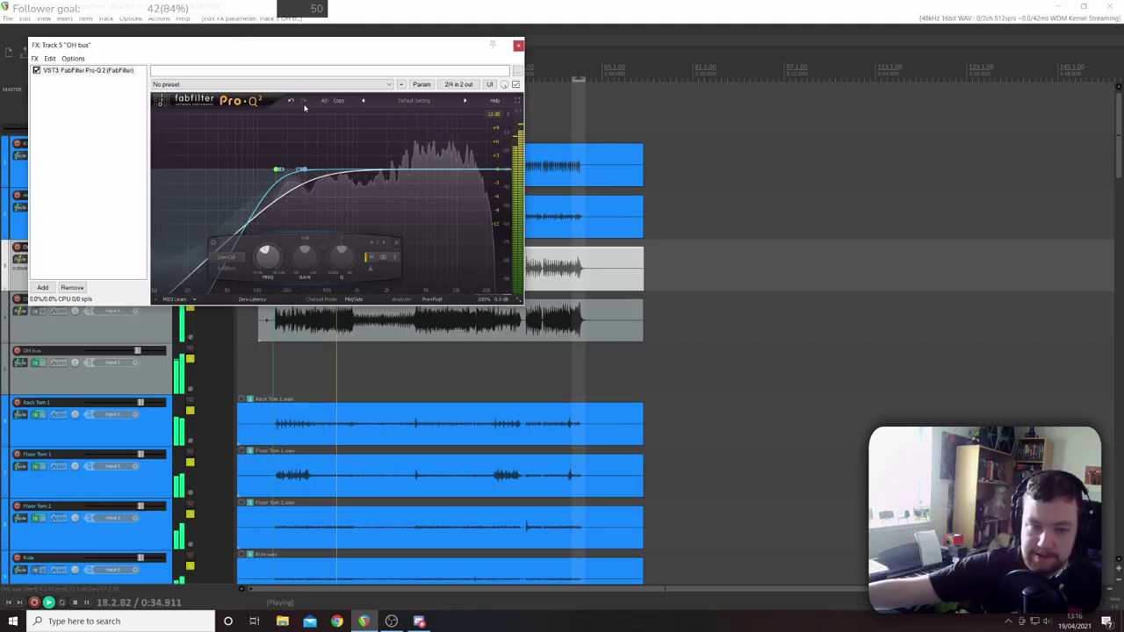
- Pull the Room and SideRoom faders further down, then stop playback
scroll(134, 419, down, 5)
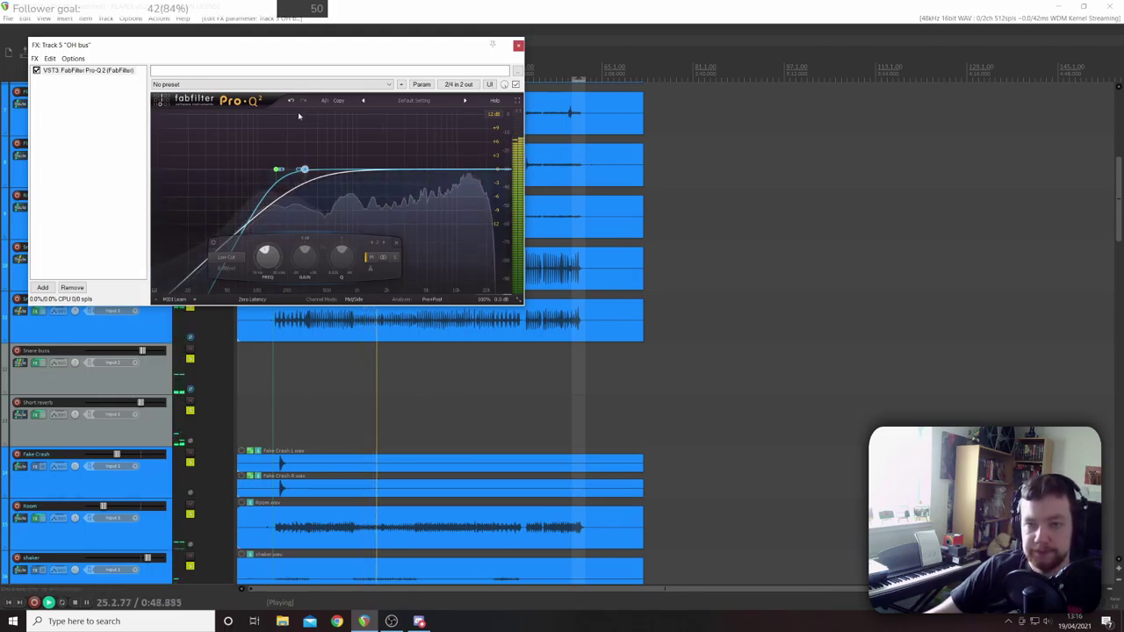
scroll(161, 384, down, 3)
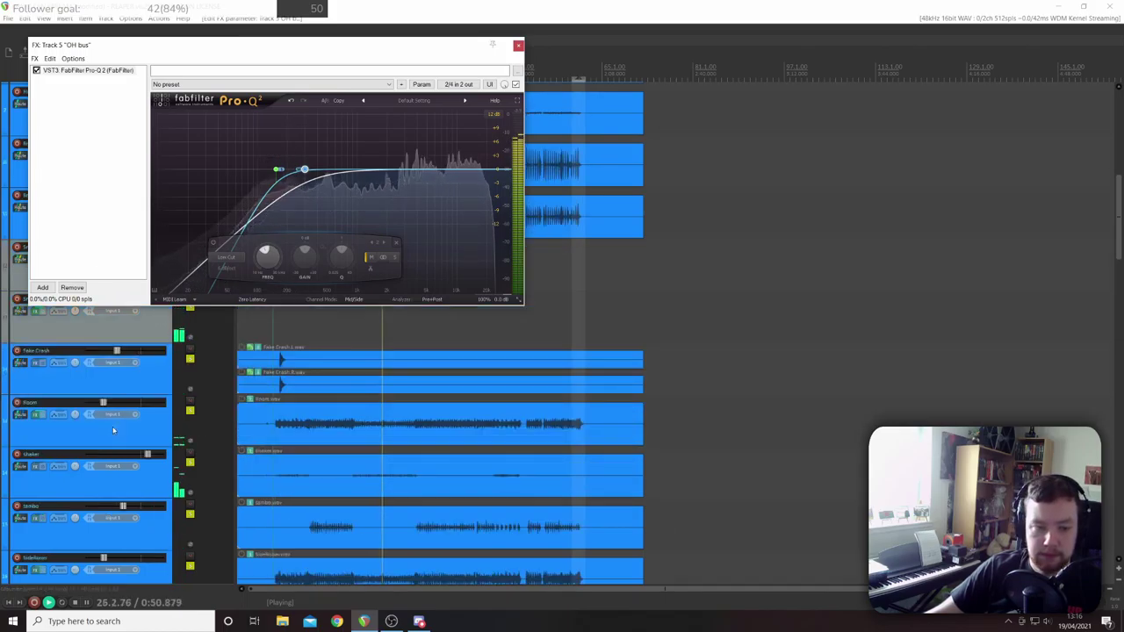
drag(103, 350, 86, 351)
drag(103, 507, 86, 508)
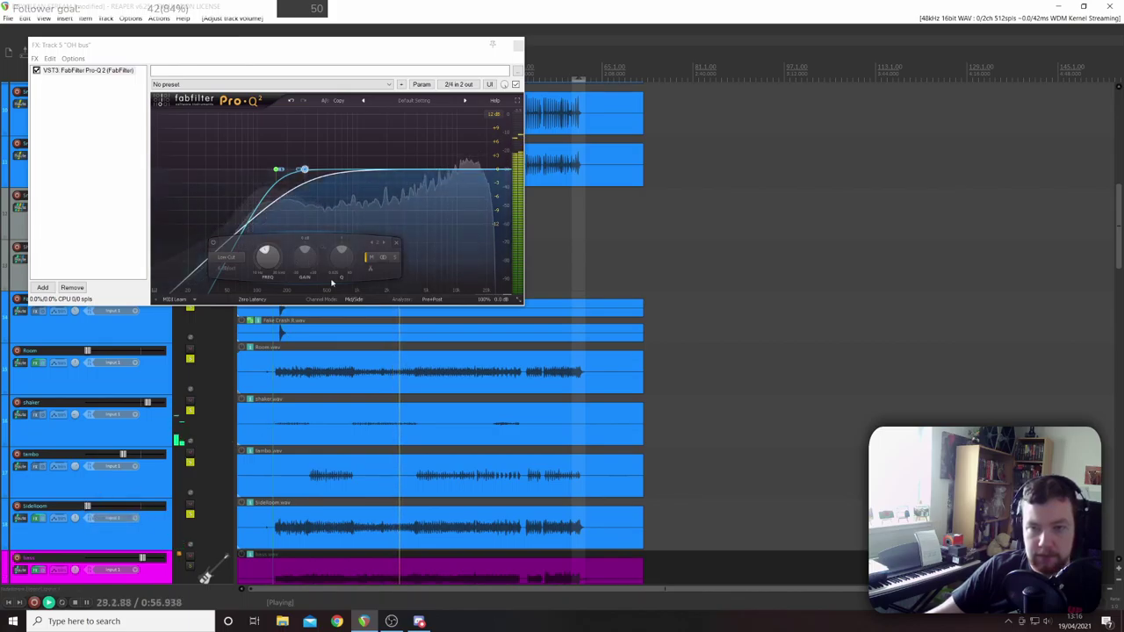
scroll(263, 402, up, 3)
scroll(92, 402, up, 3)
scroll(325, 418, down, 4)
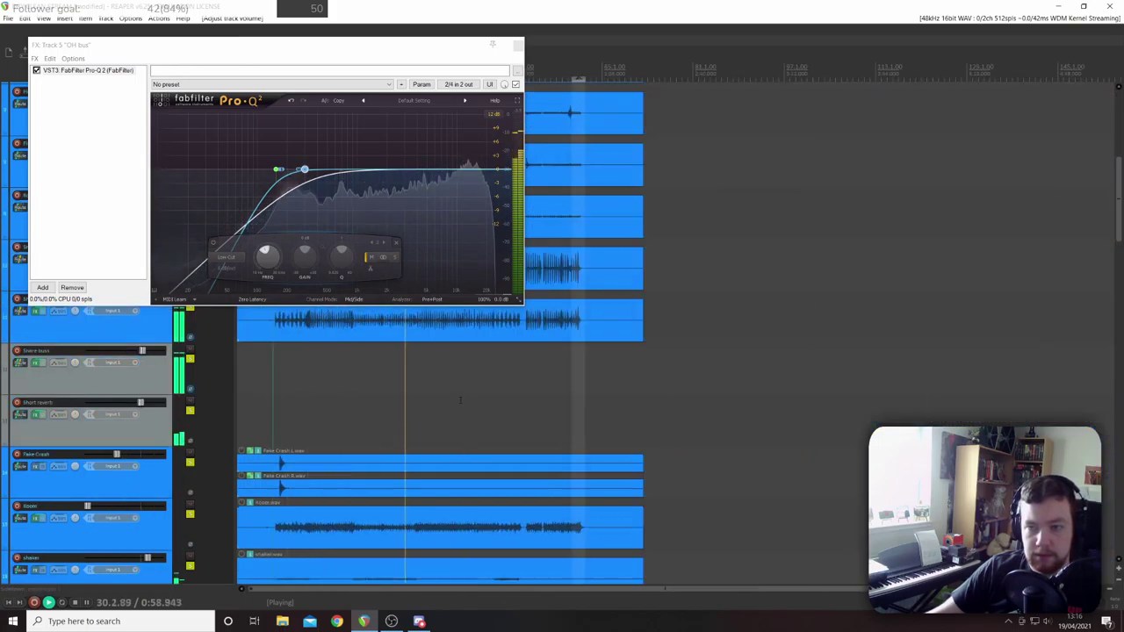
scroll(123, 401, up, 2)
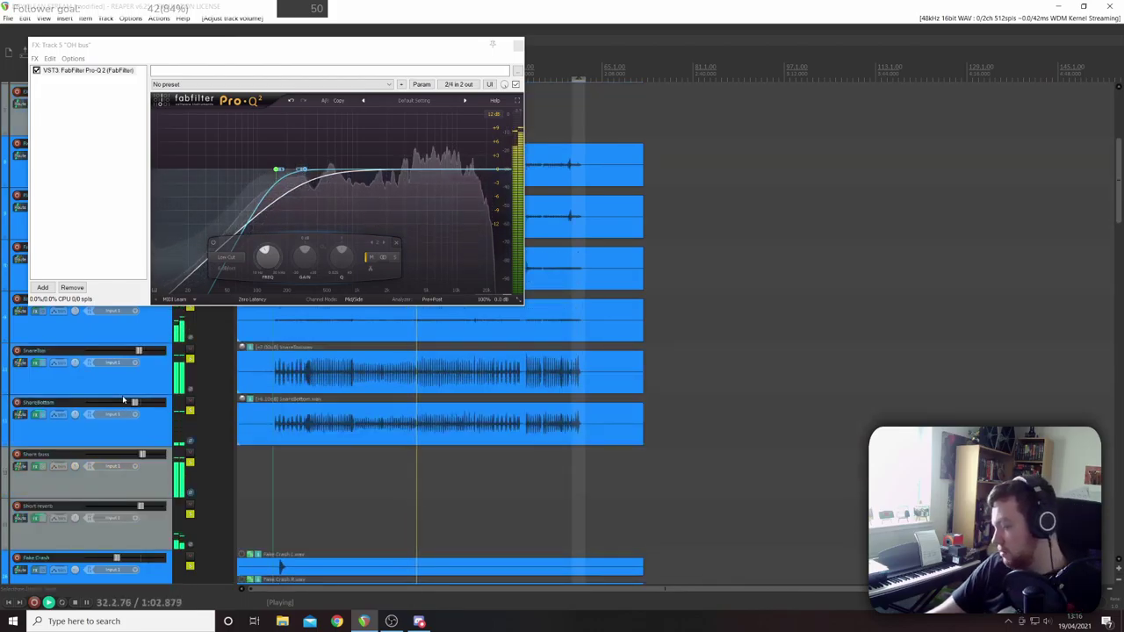
key(space)
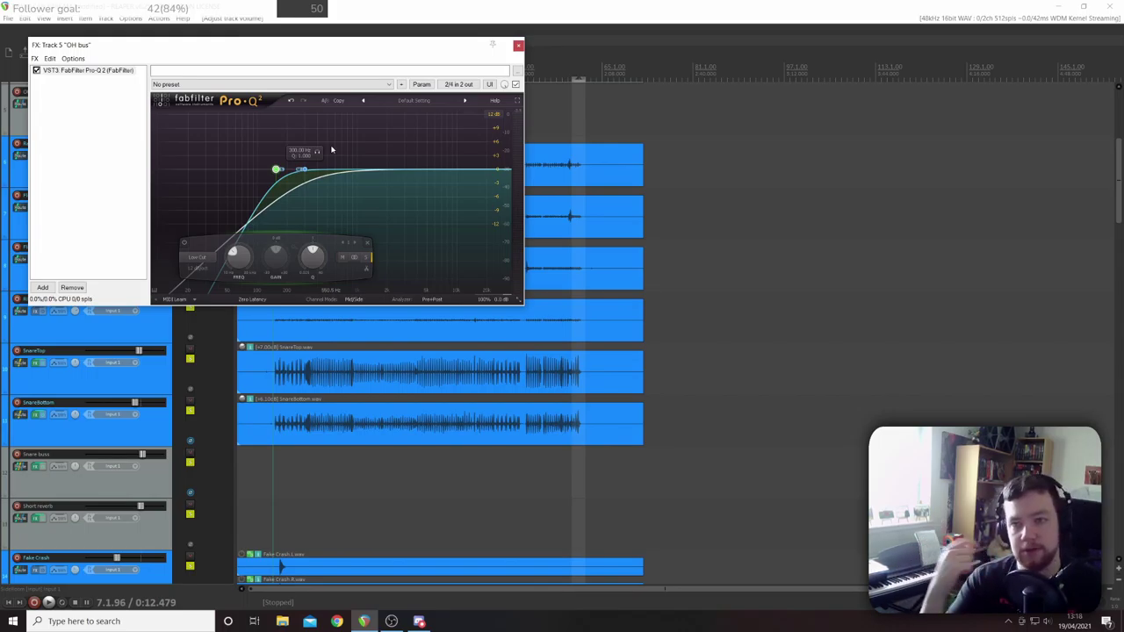
key(space)
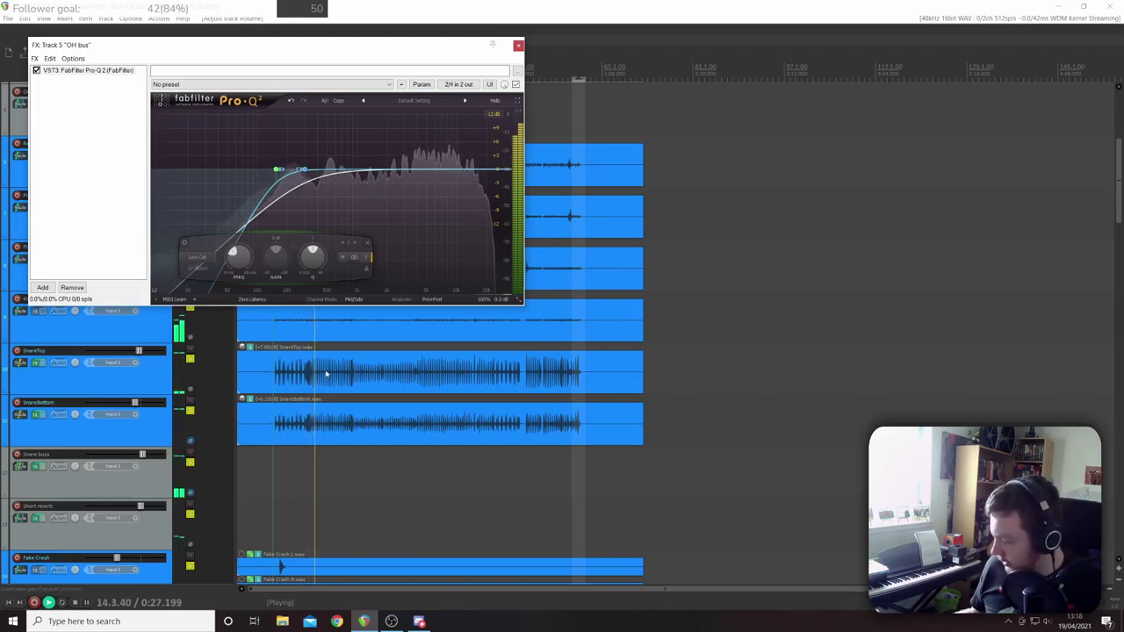
key(space)
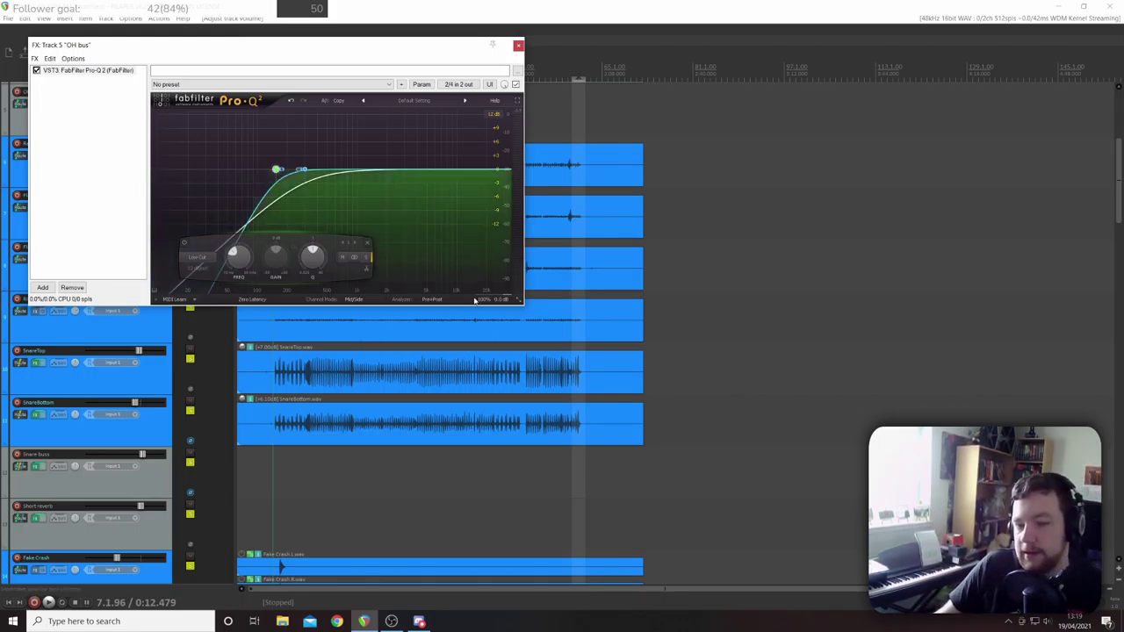
- Select the SnareTop track's audio item in the arrange view
click(288, 369)
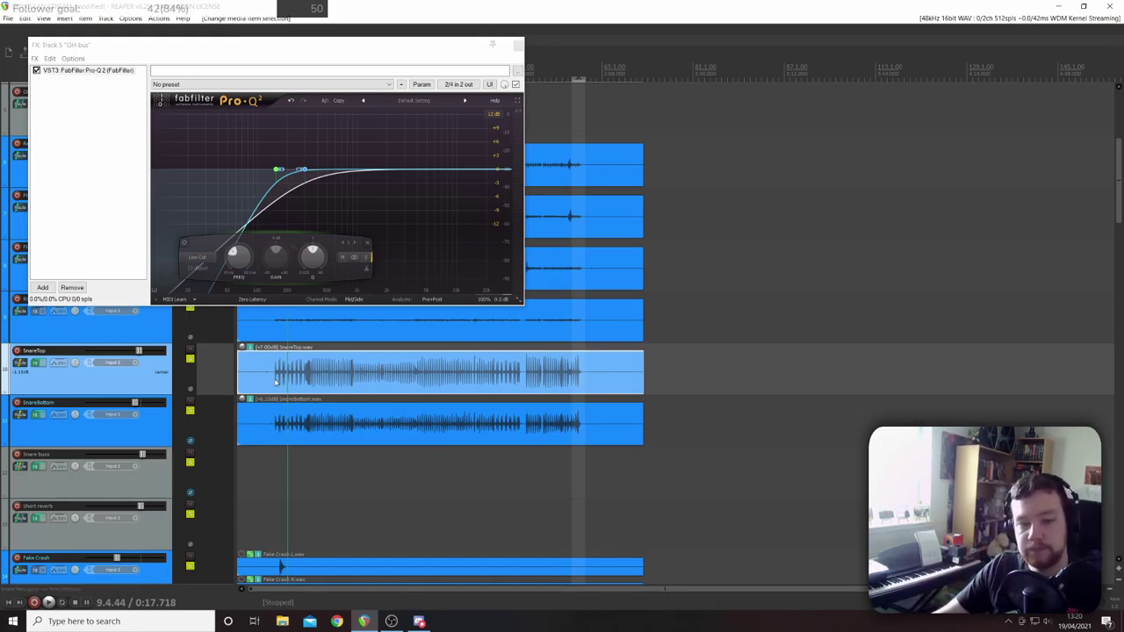
- Place the play position on the SnareTop hits and set the OH bus low cut to 200 Hz
click(294, 370)
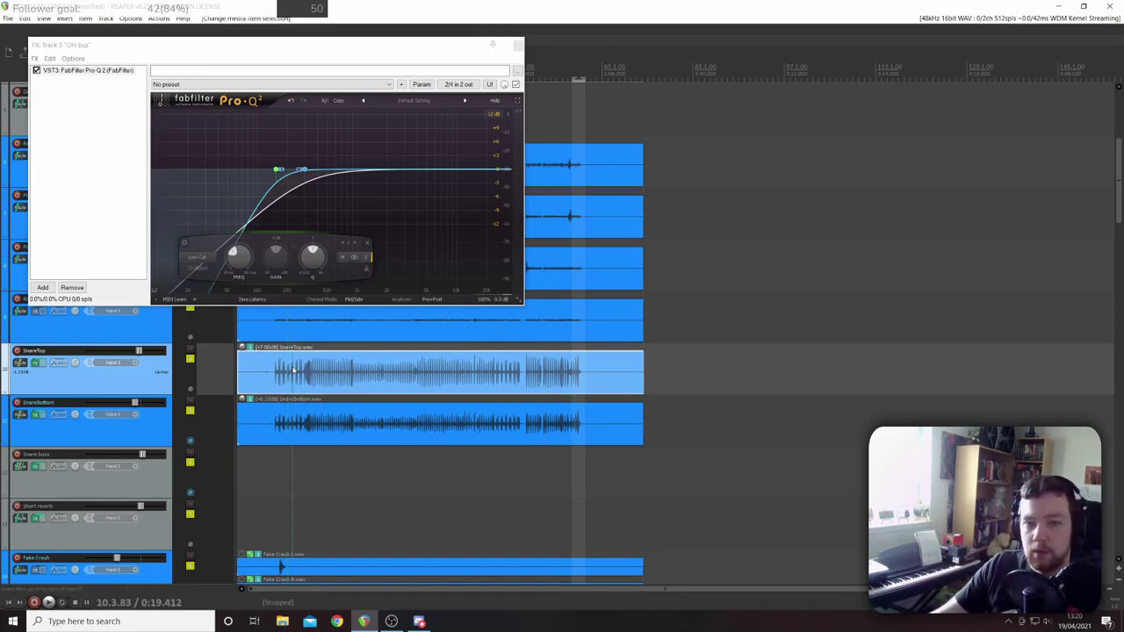
mouse_move(307, 173)
mouse_down()
mouse_move(289, 171)
mouse_move(307, 166)
mouse_up()
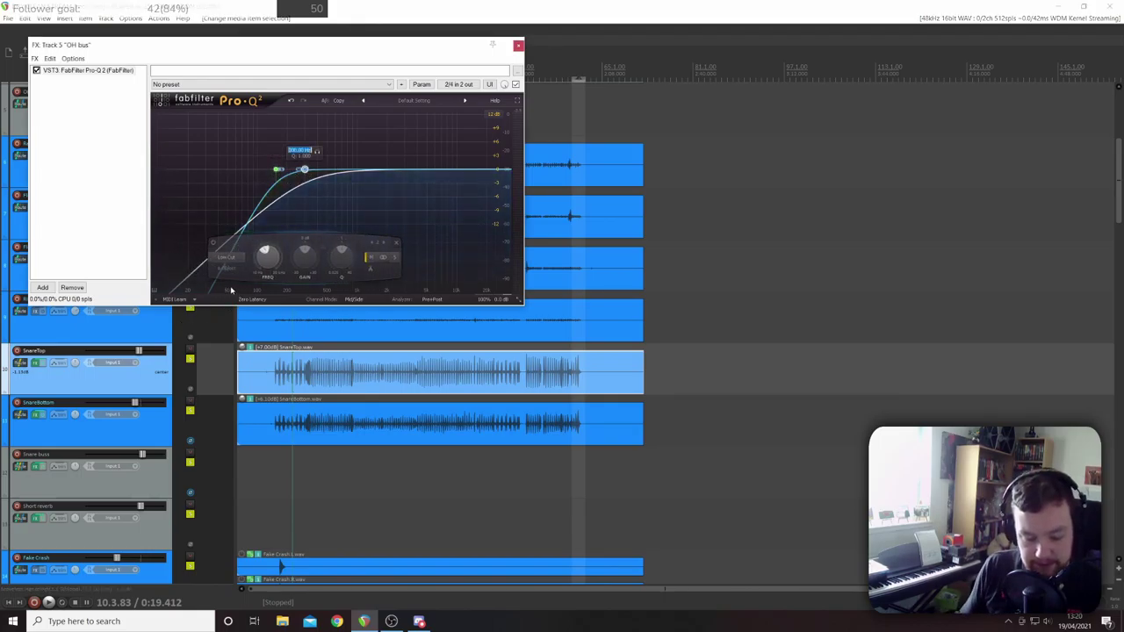
double_click(300, 150)
text(200)
key(Return)
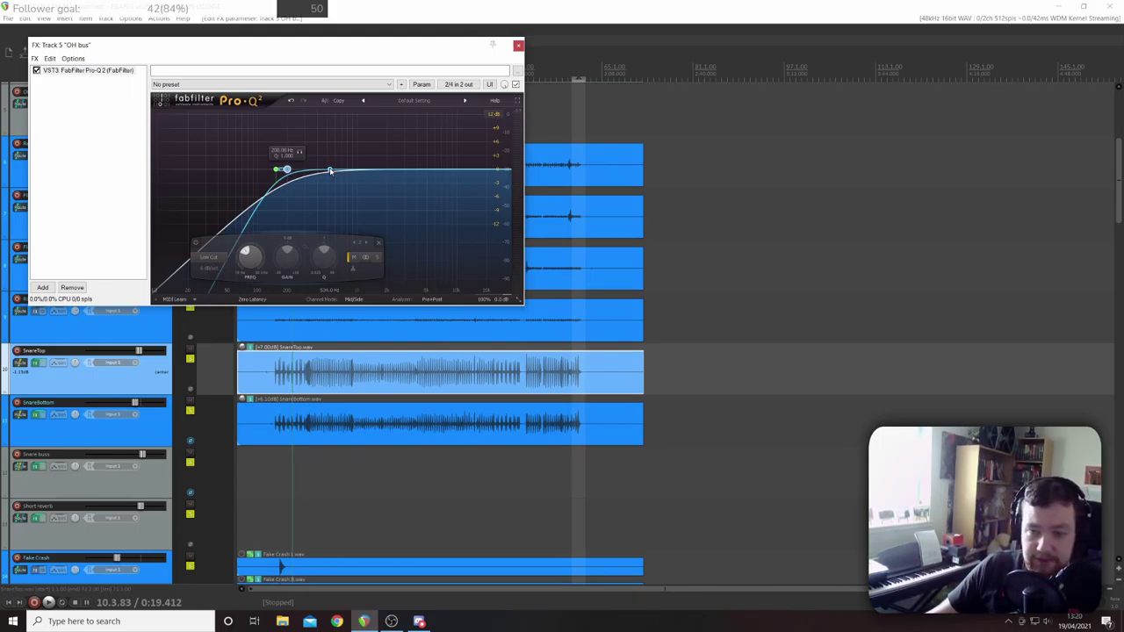
- Audition the 200 Hz low cut, then add a bell band boosting the low mids
key(space)
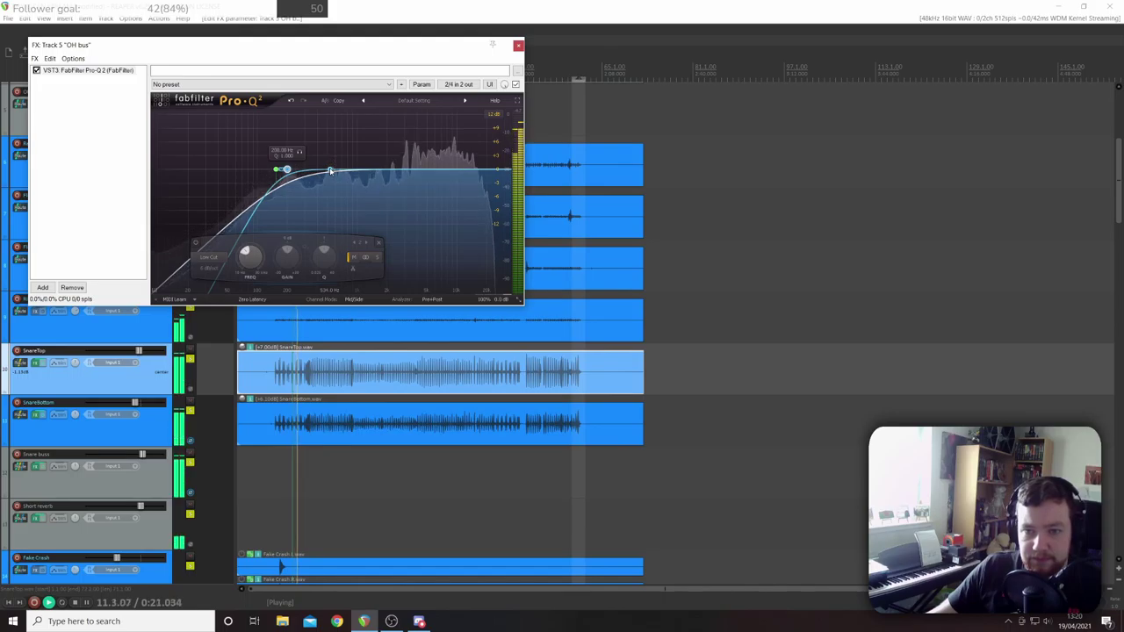
key(space)
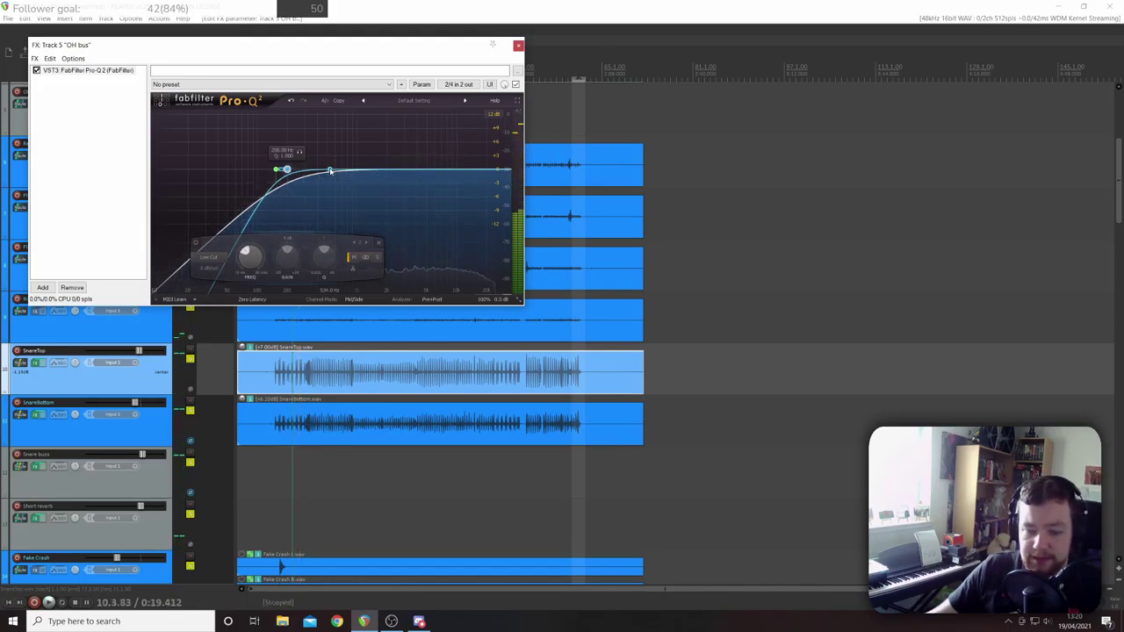
mouse_move(339, 170)
mouse_down()
mouse_move(342, 155)
mouse_move(361, 153)
mouse_move(332, 150)
mouse_move(345, 156)
mouse_up()
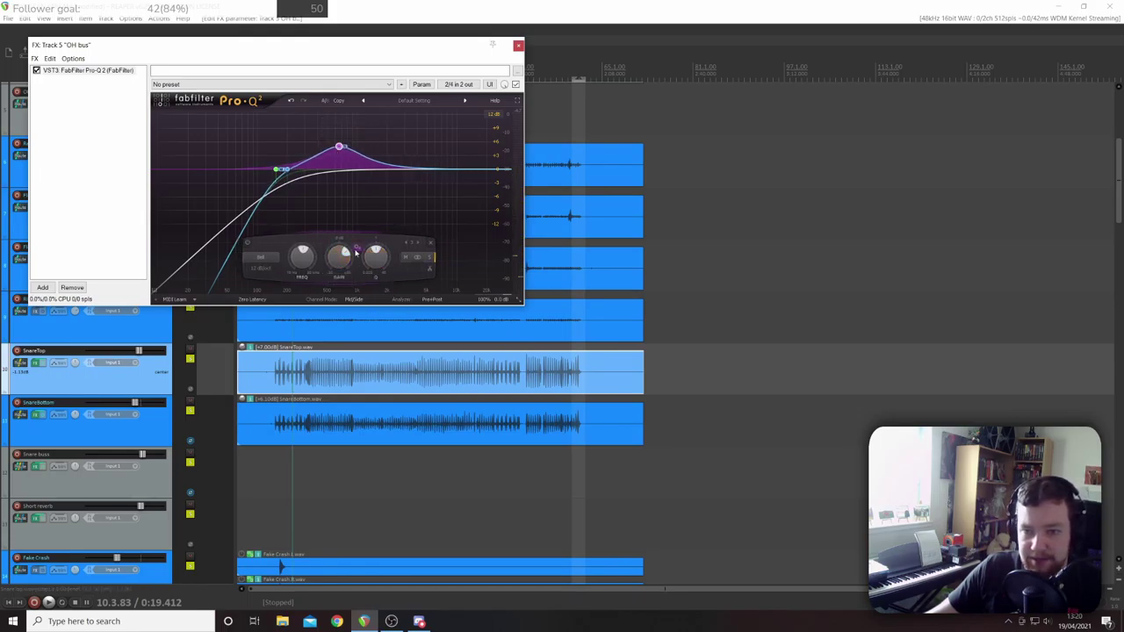
- Try the OH bus Pro-Q 2 bell band at +8 dB, then pull it down to a -6 dB low-mid cut
drag(336, 267, 339, 257)
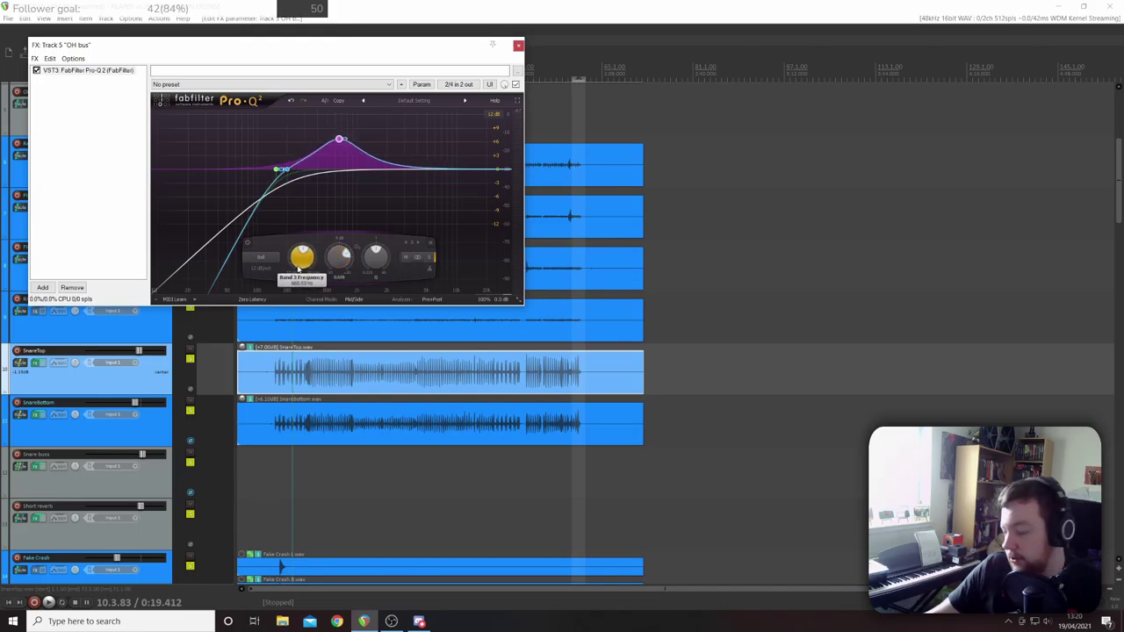
mouse_move(299, 268)
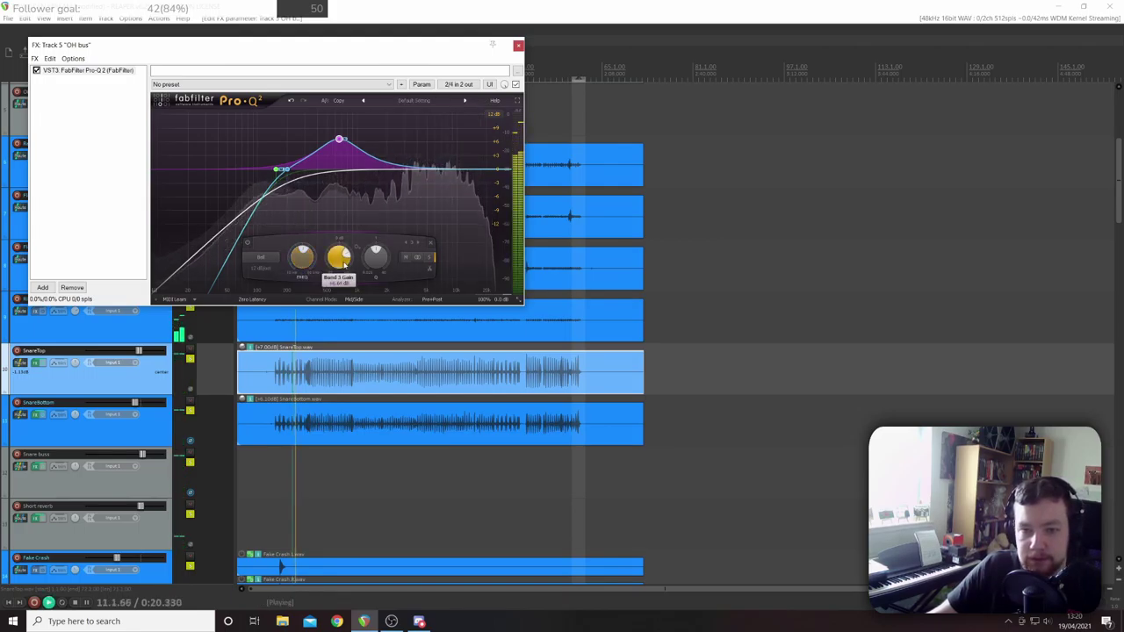
scroll(338, 250, up, 5)
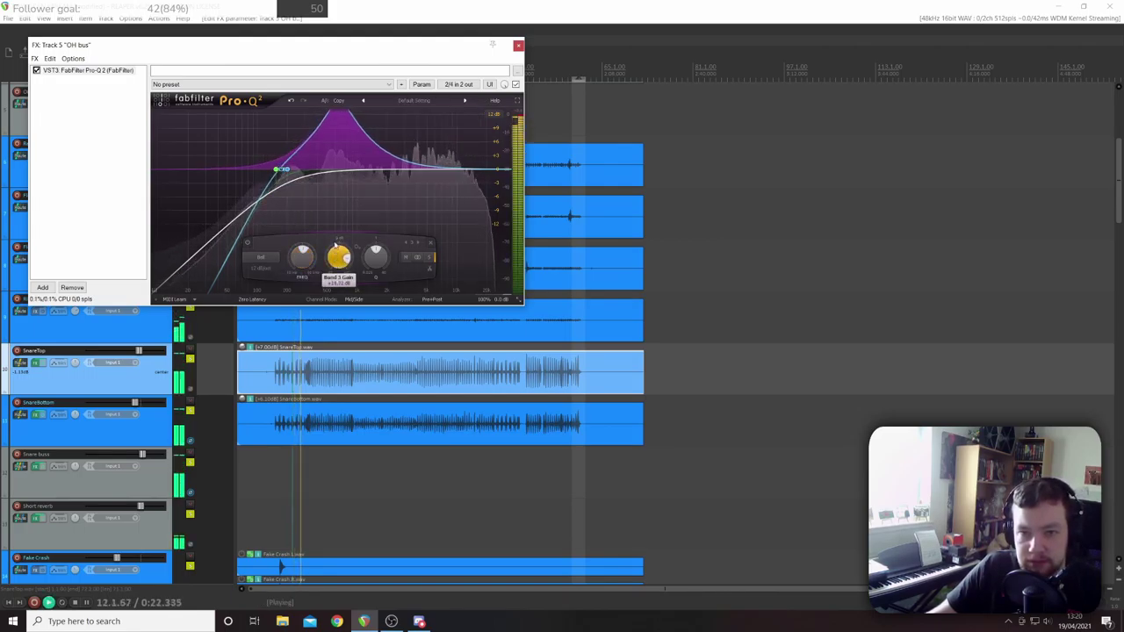
scroll(338, 256, down, 1)
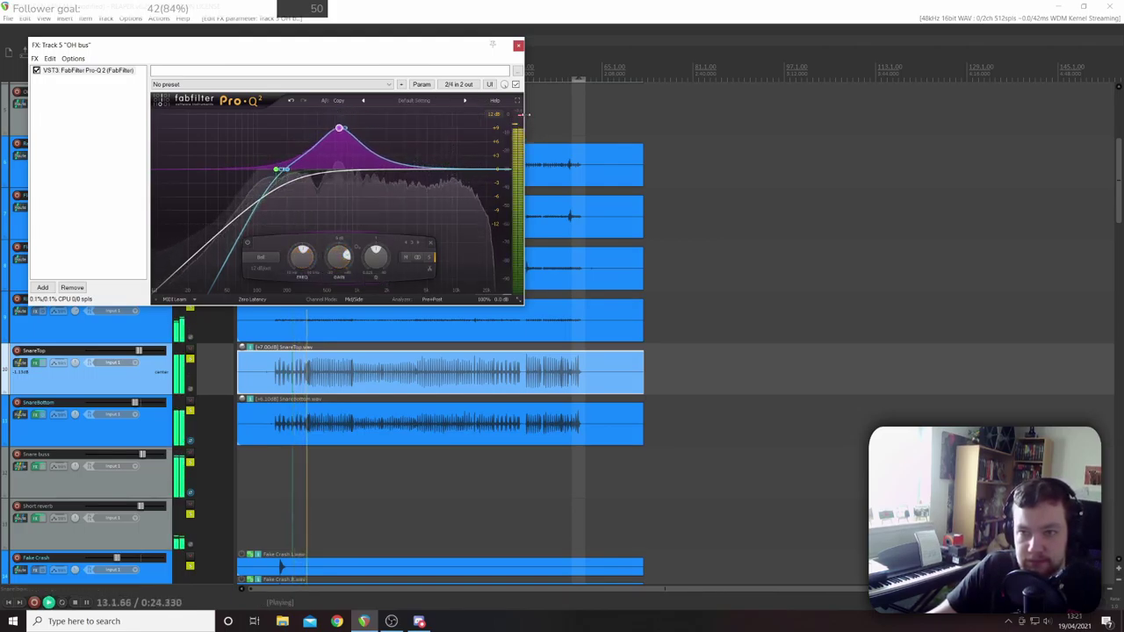
mouse_move(499, 290)
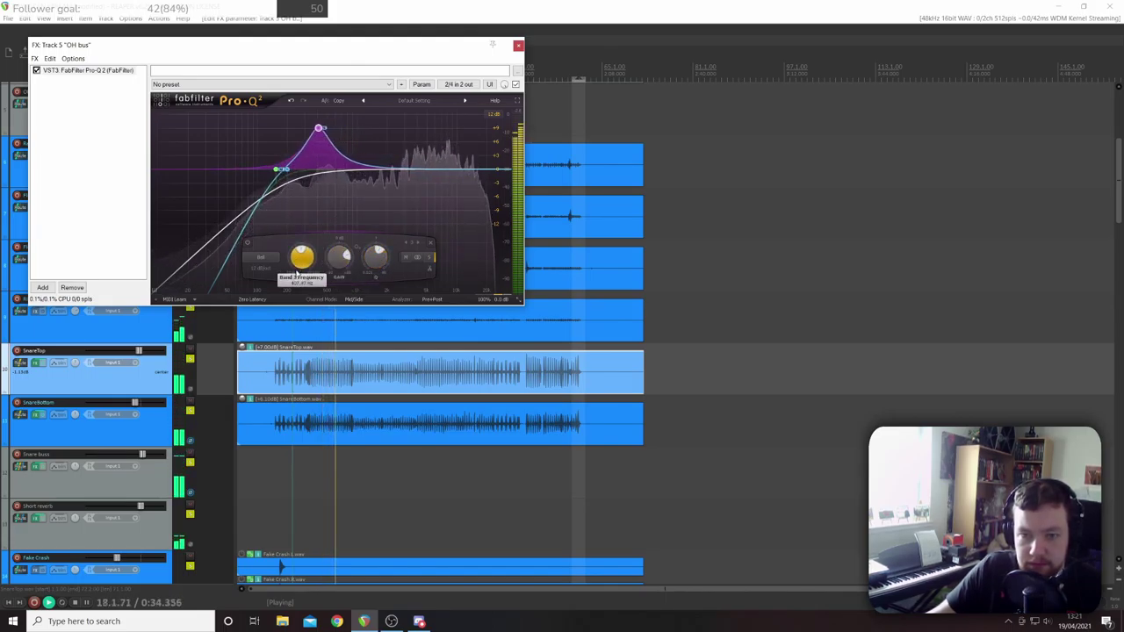
scroll(295, 290, down, 2)
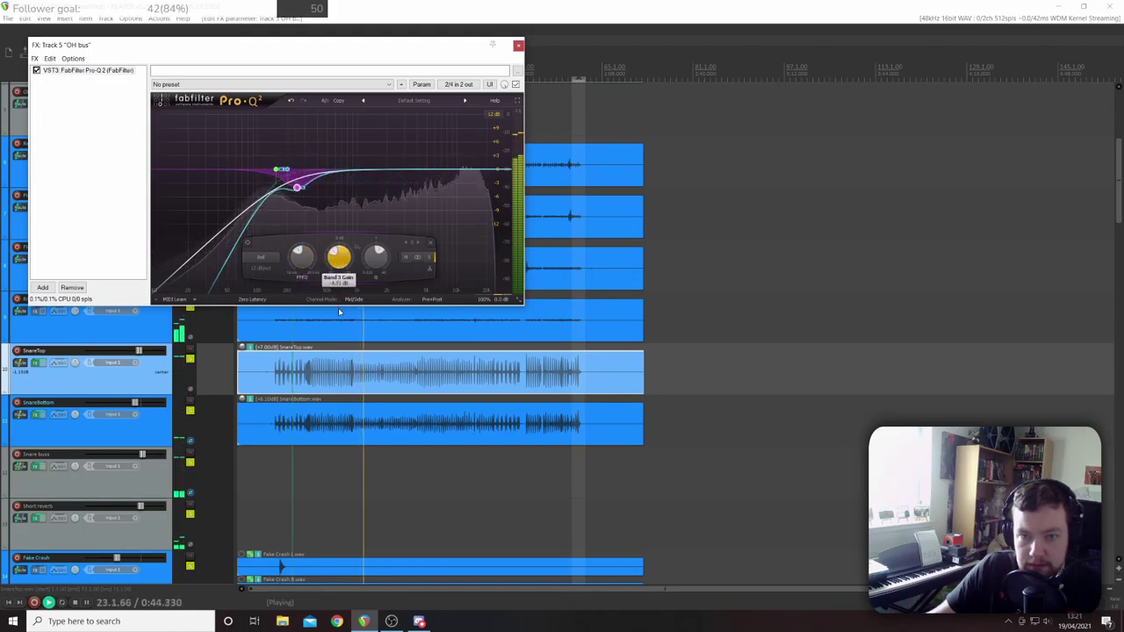
drag(339, 312, 339, 322)
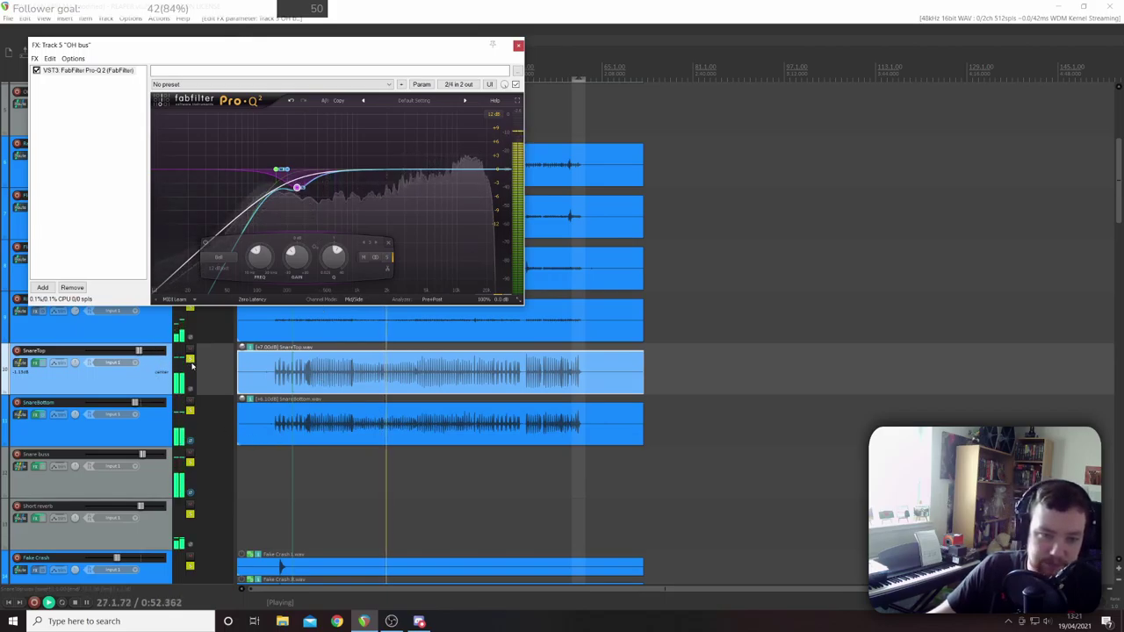
scroll(274, 395, up, 4)
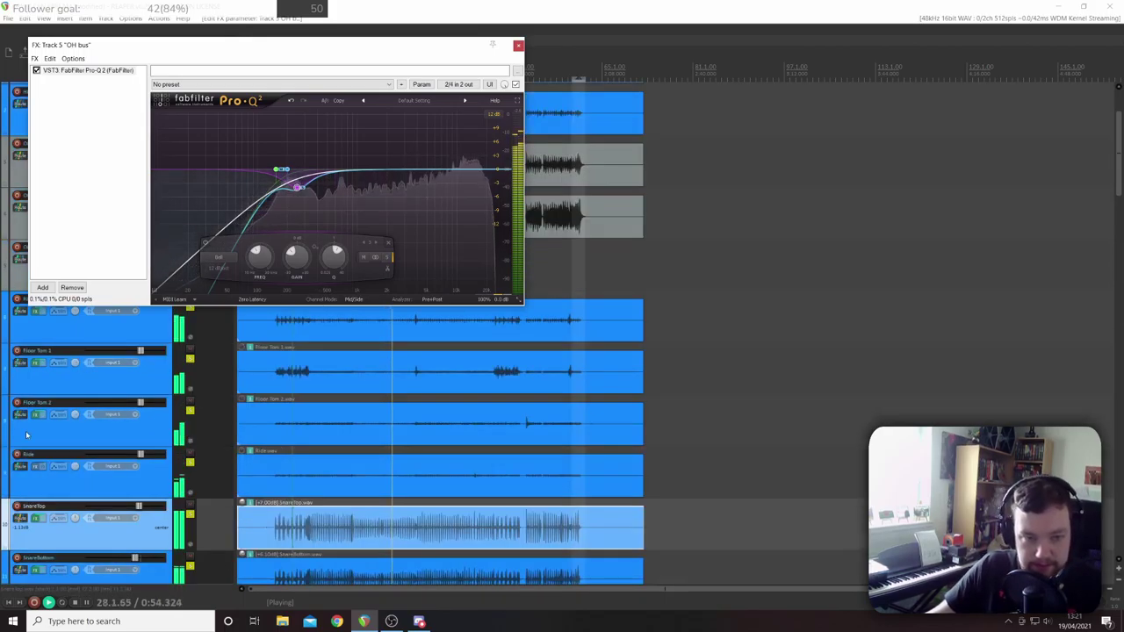
scroll(273, 394, up, 2)
scroll(190, 363, down, 1)
- Solo the OH bus and shift the Pro-Q 2 low-mid dip band down to about 173 Hz
click(190, 360)
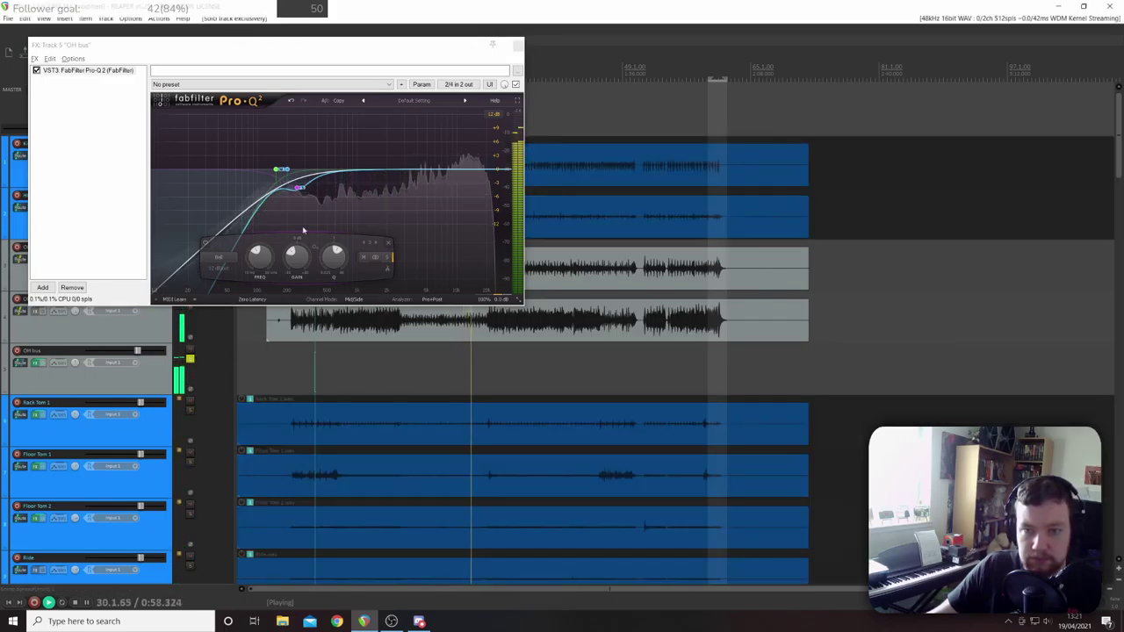
click(298, 186)
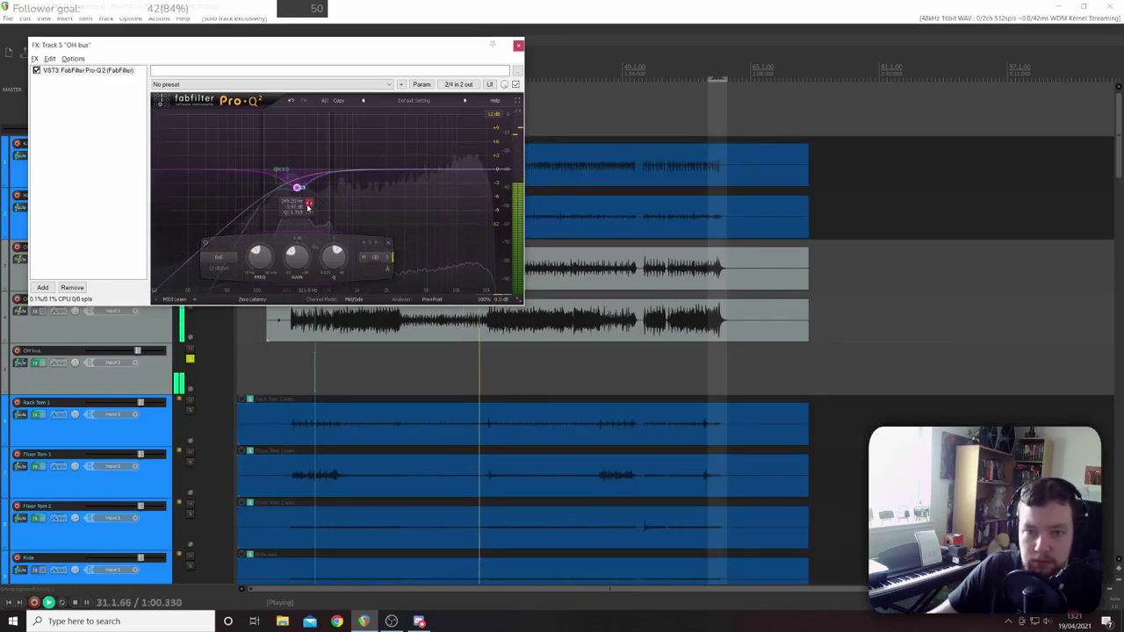
mouse_move(308, 204)
mouse_down()
mouse_move(293, 203)
mouse_move(311, 204)
mouse_up()
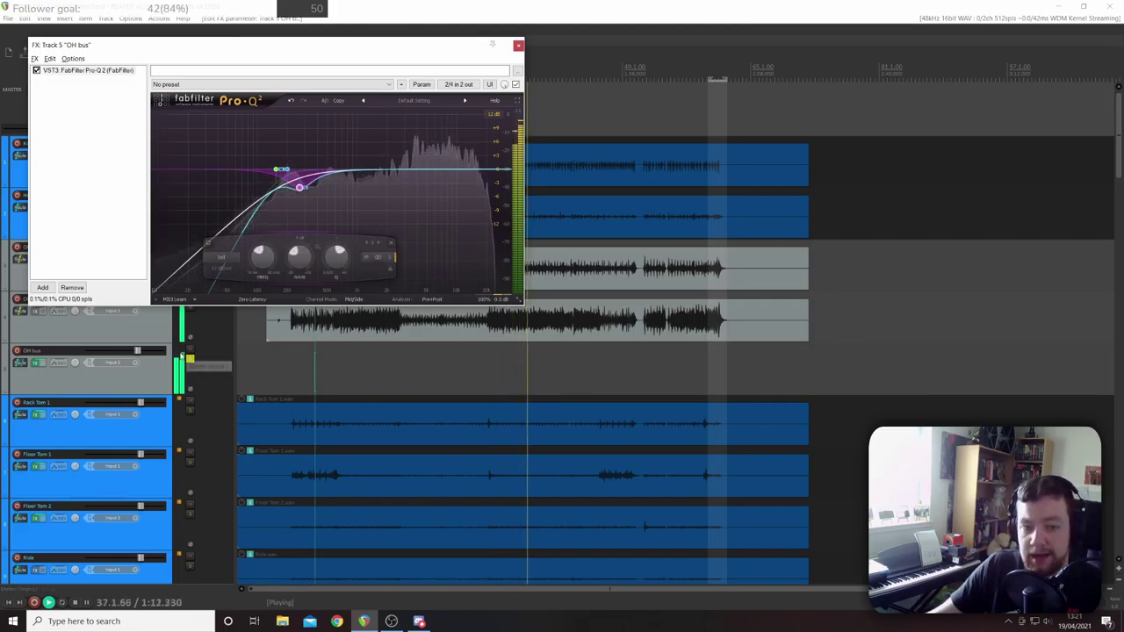
- Unsolo the OH bus, moving the Pro-Q 2 window aside and back over the upper tracks
drag(220, 44, 721, 65)
click(109, 180)
scroll(109, 180, down, 10)
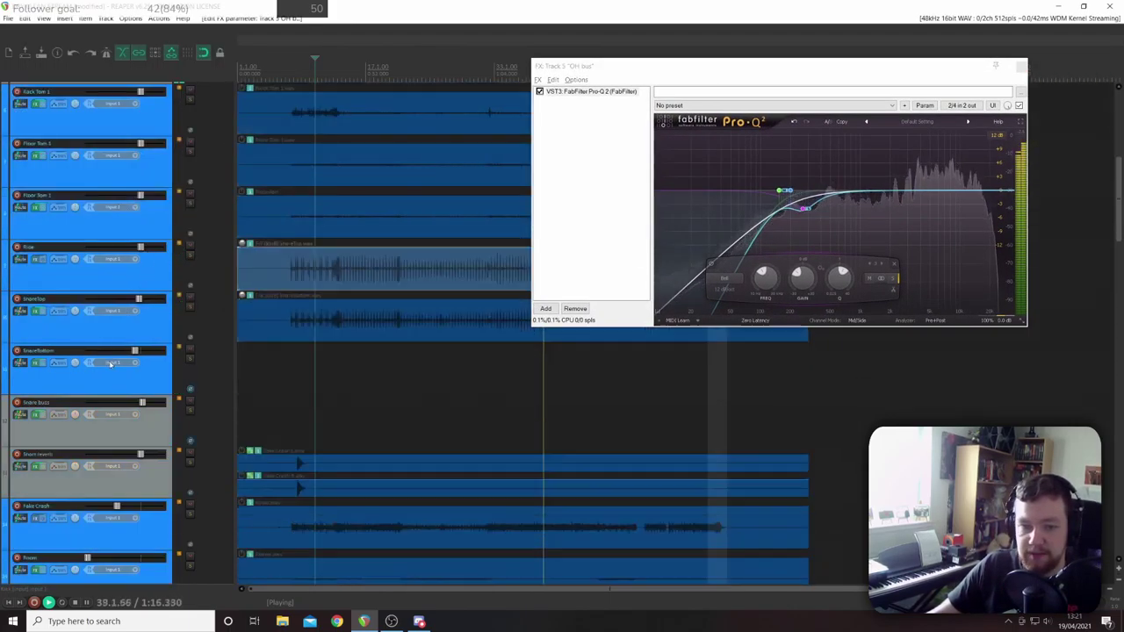
click(190, 465)
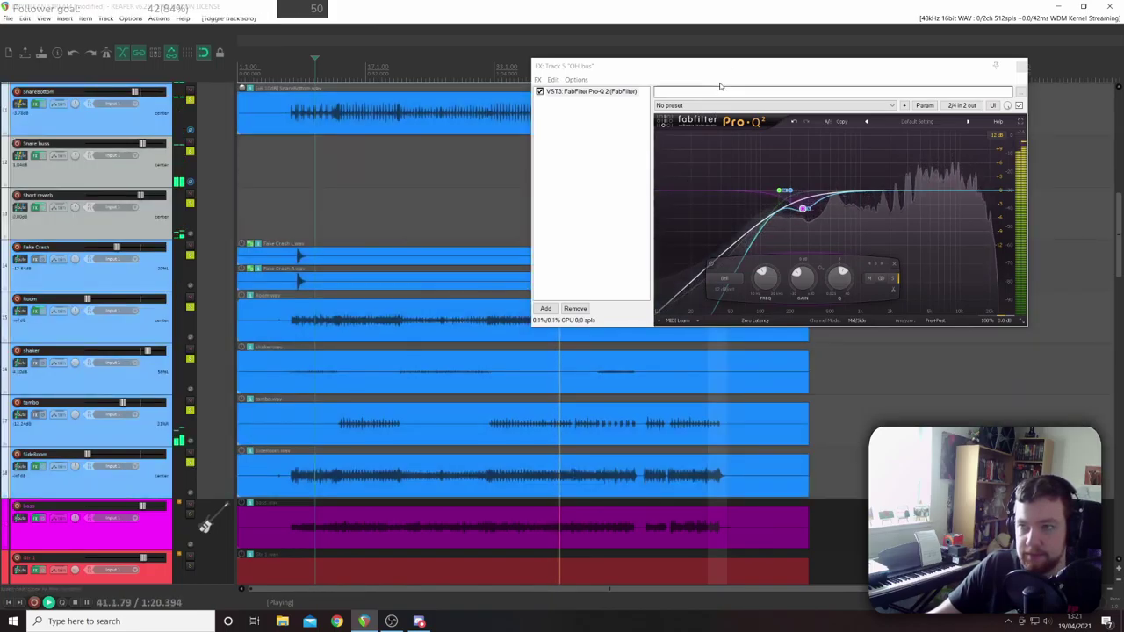
drag(720, 66, 382, 8)
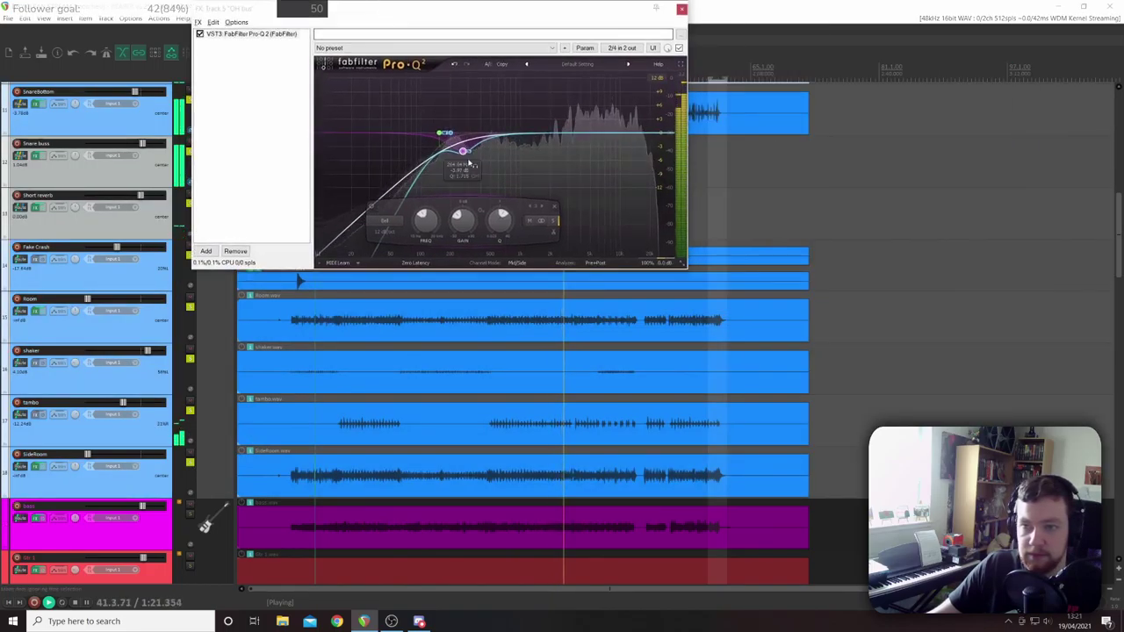
double_click(373, 207)
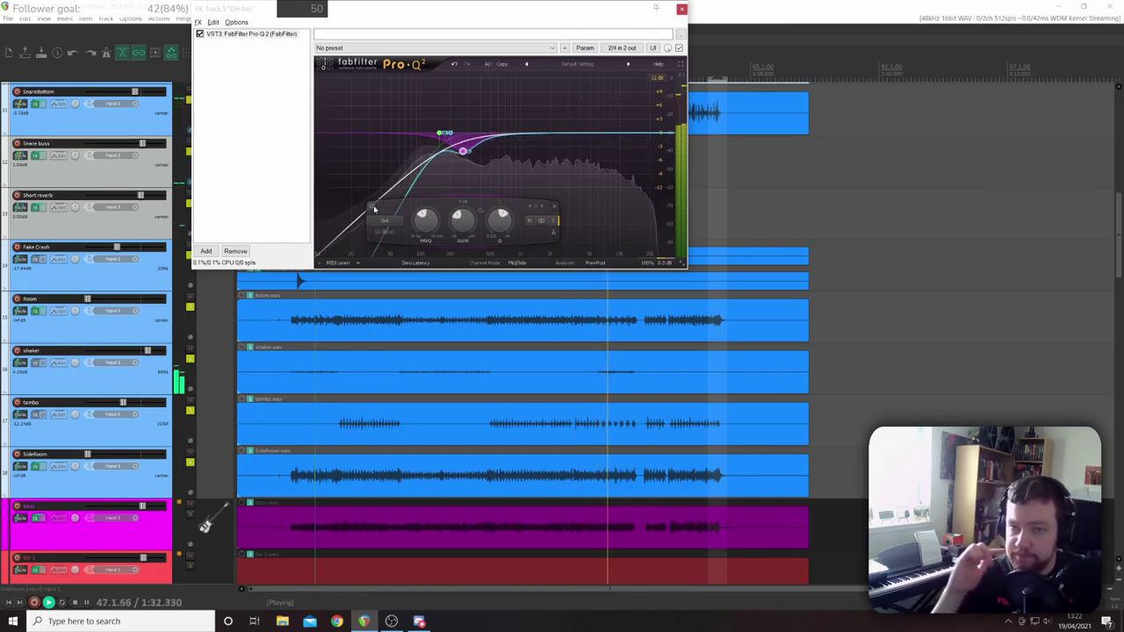
click(373, 208)
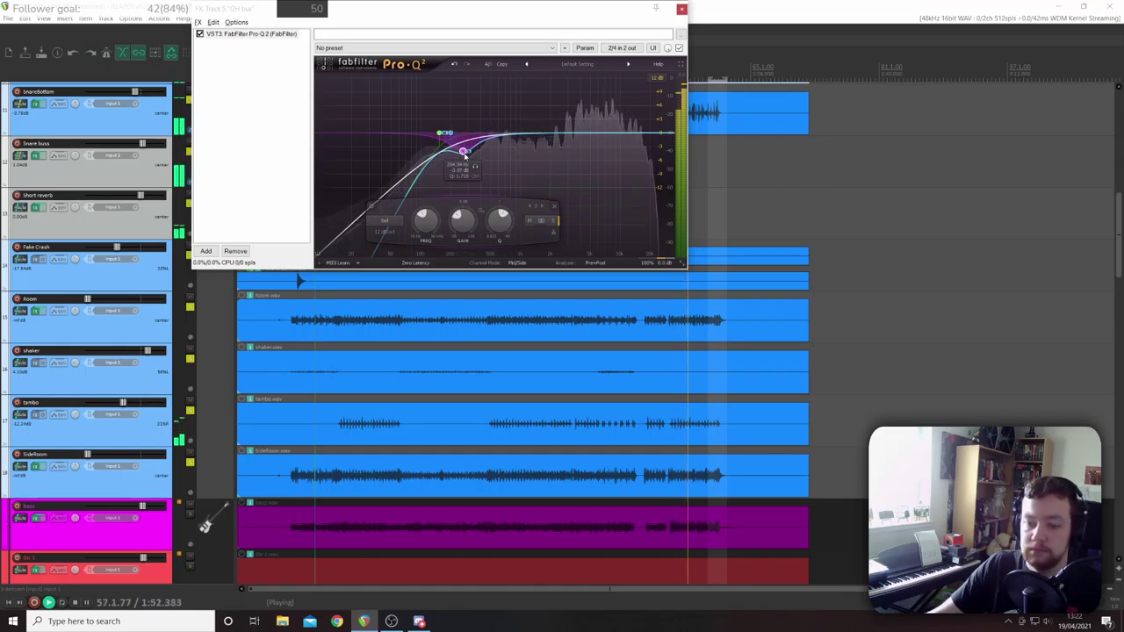
drag(463, 151, 503, 152)
key(space)
key(space)
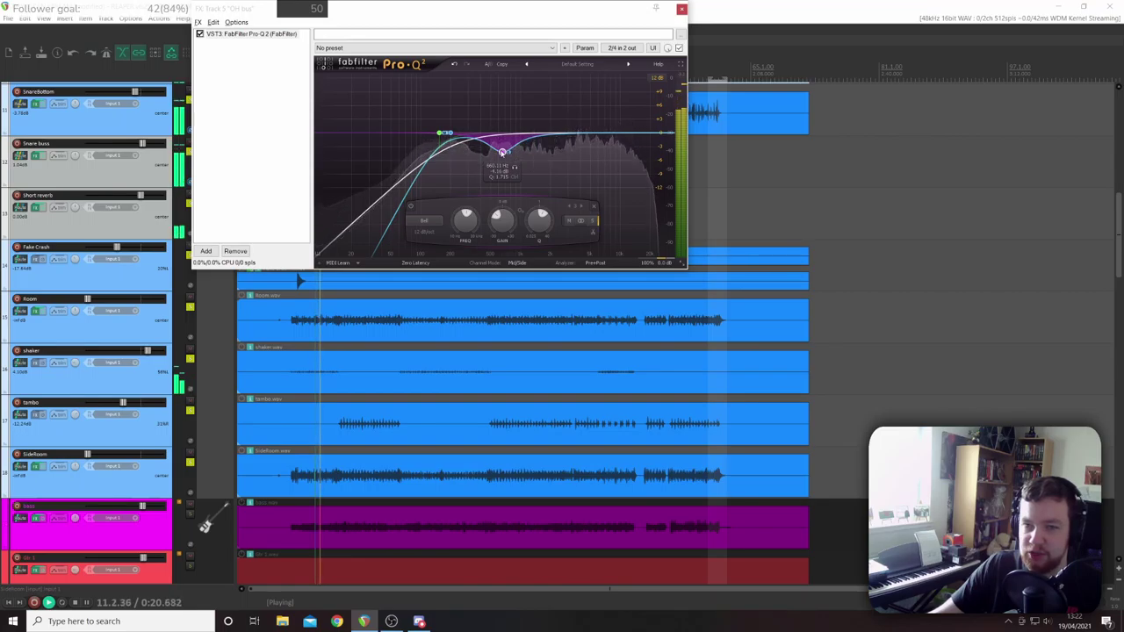
drag(503, 152, 500, 151)
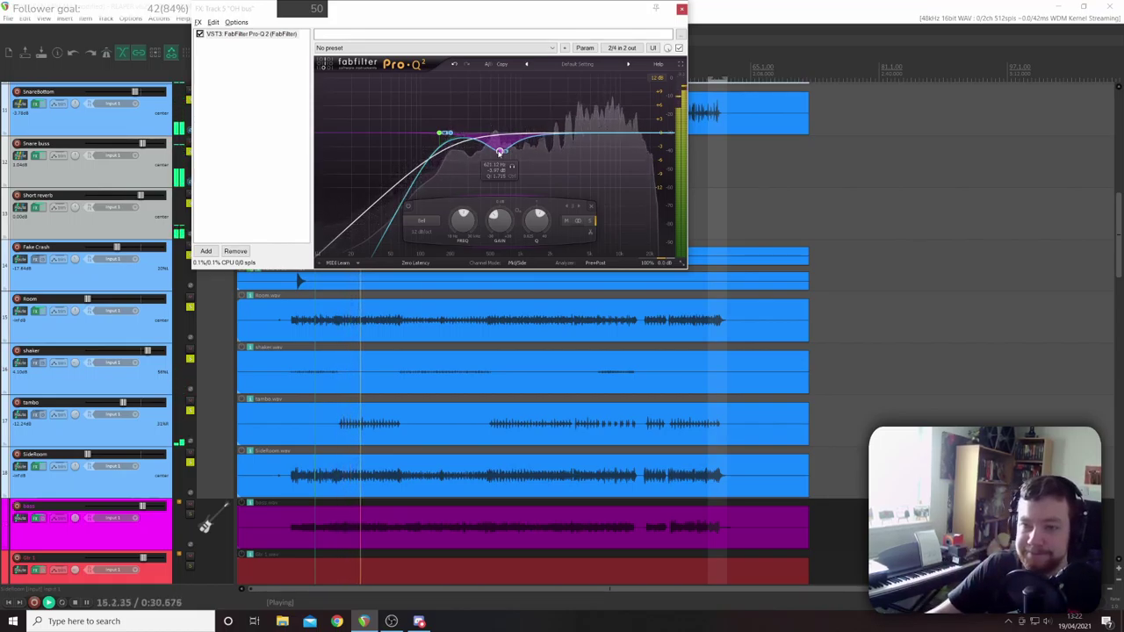
drag(500, 152, 461, 151)
- Stop playback, bypass the upper Pro-Q 2 band, and bring up the high-cut band's filter shape list
key(space)
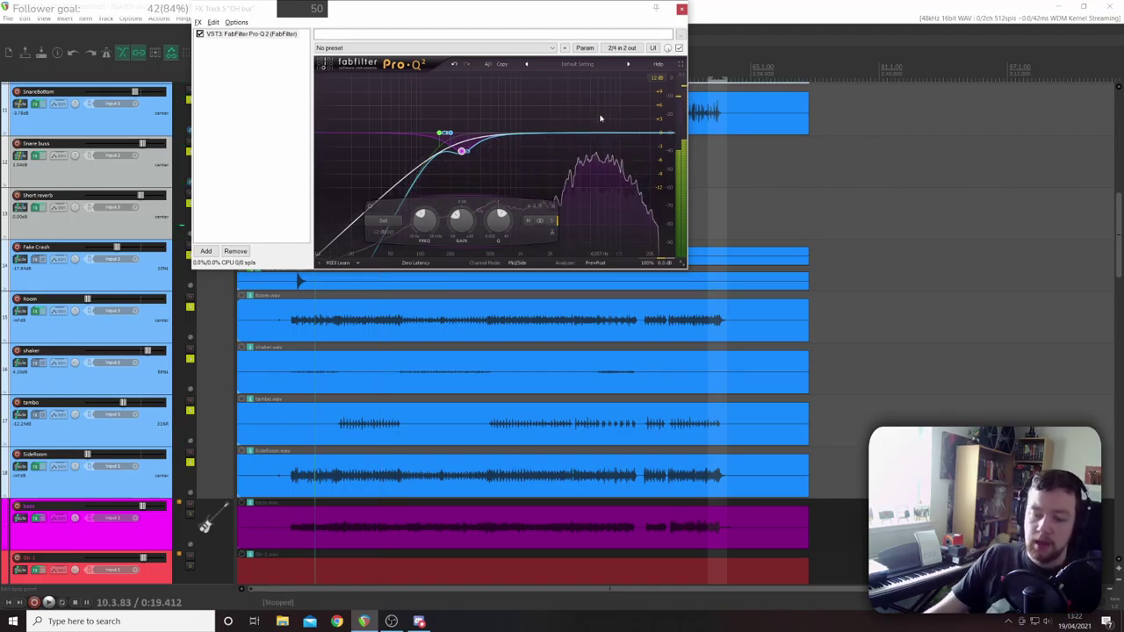
mouse_move(606, 123)
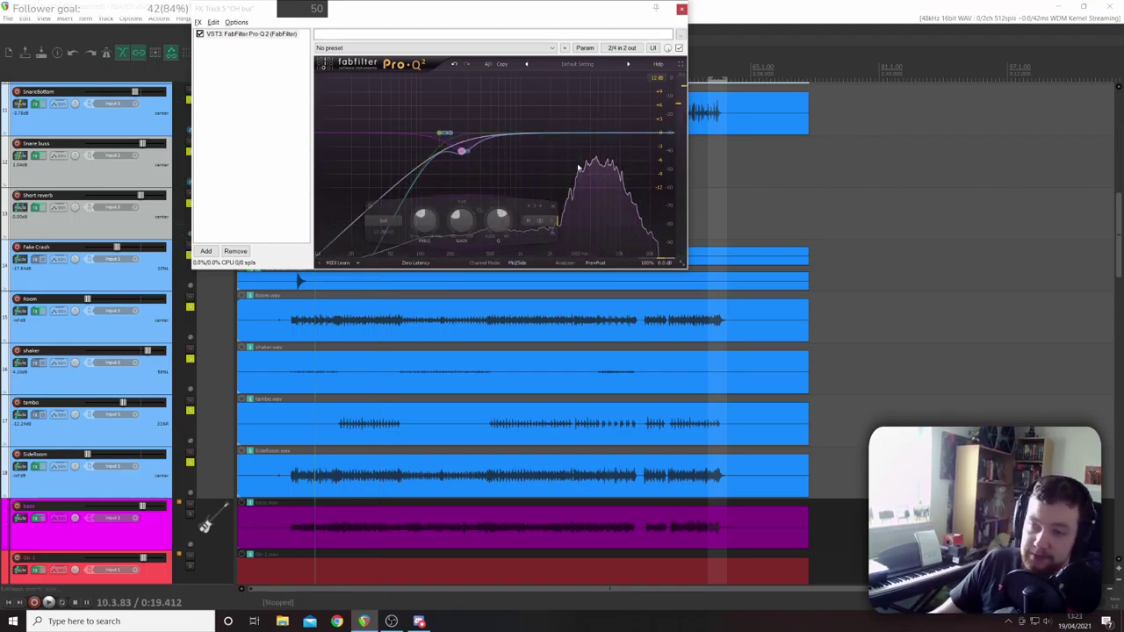
click(612, 133)
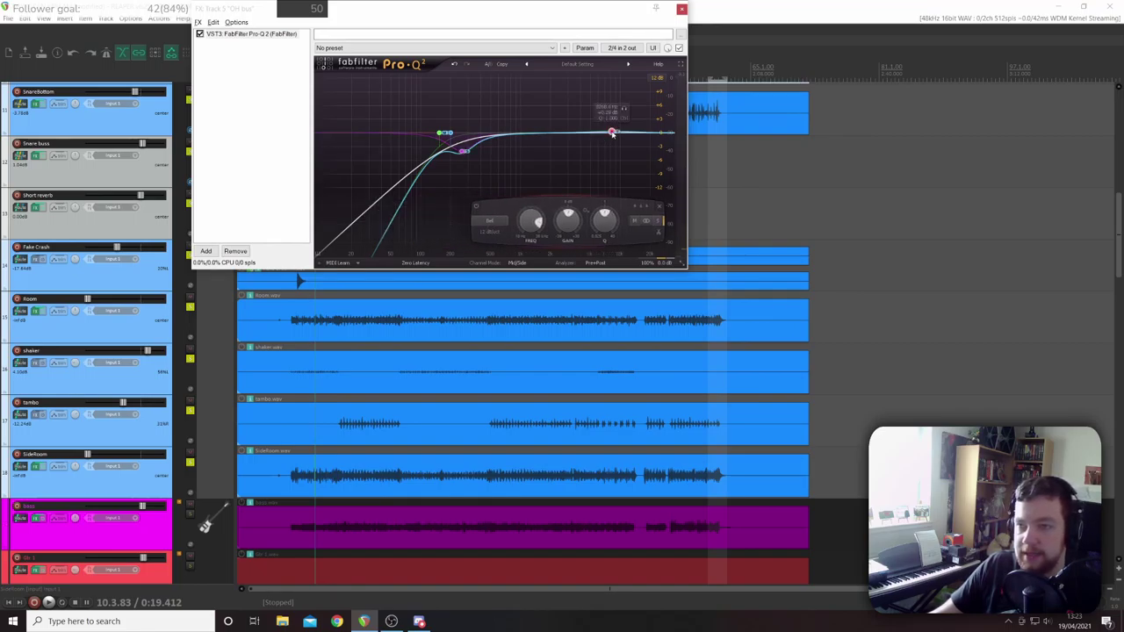
click(475, 209)
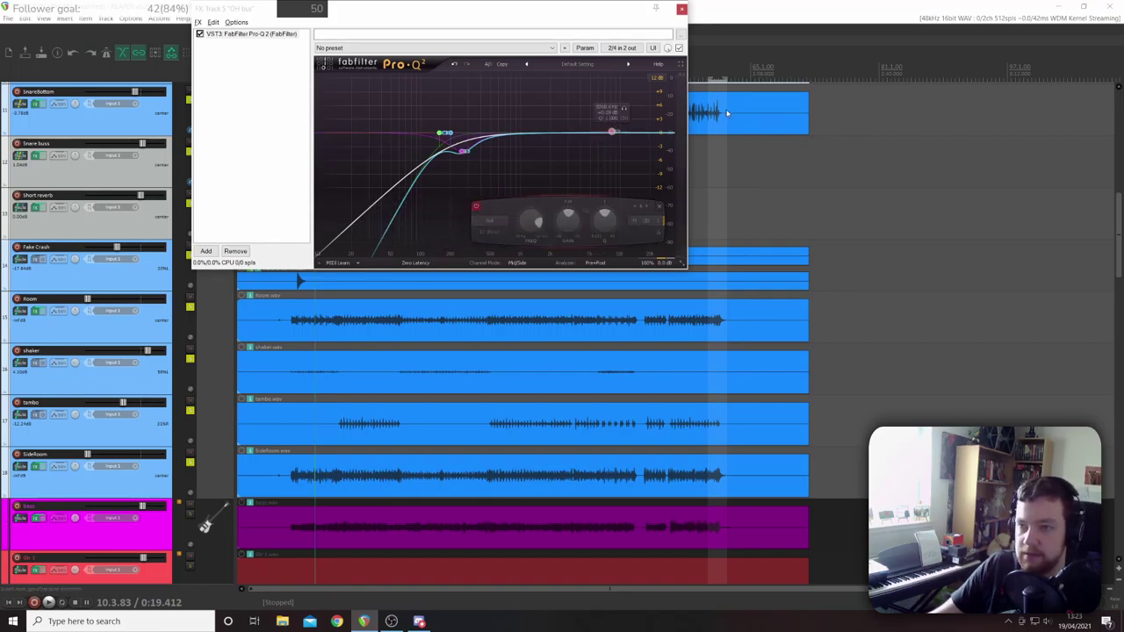
click(662, 133)
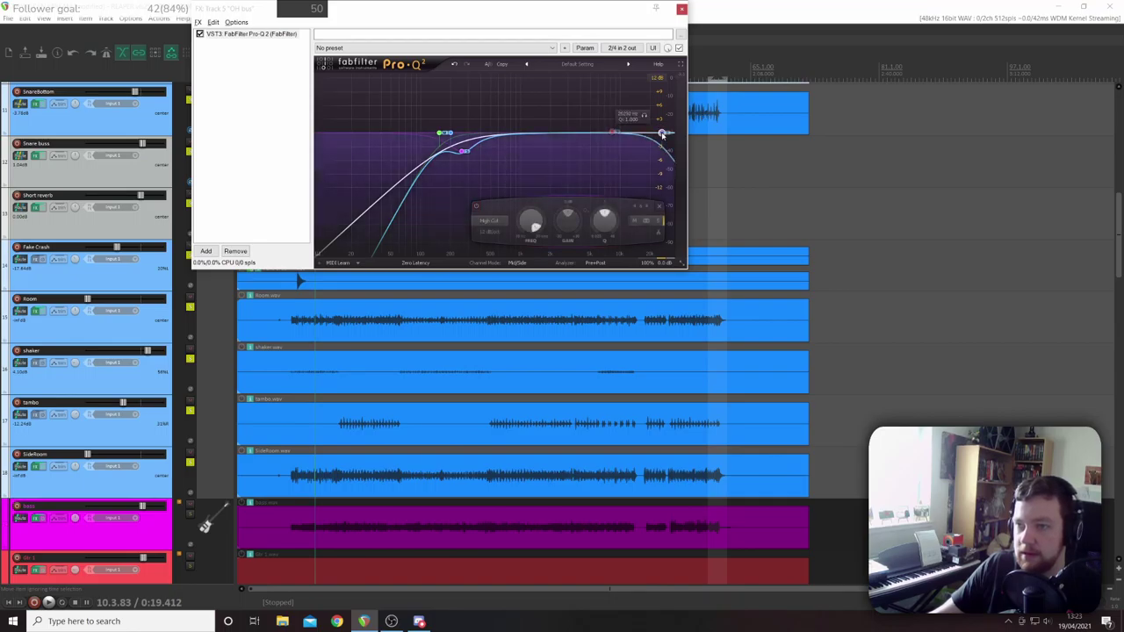
click(488, 221)
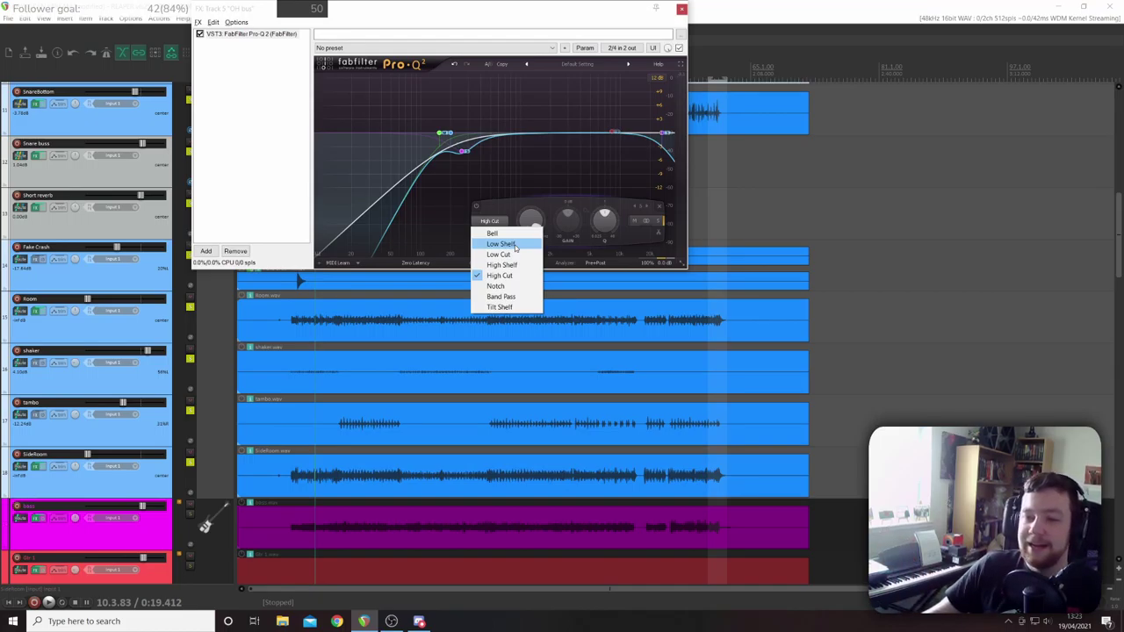
- Turn the high cut into a High Shelf, raise it, and play back from the Room item
click(504, 264)
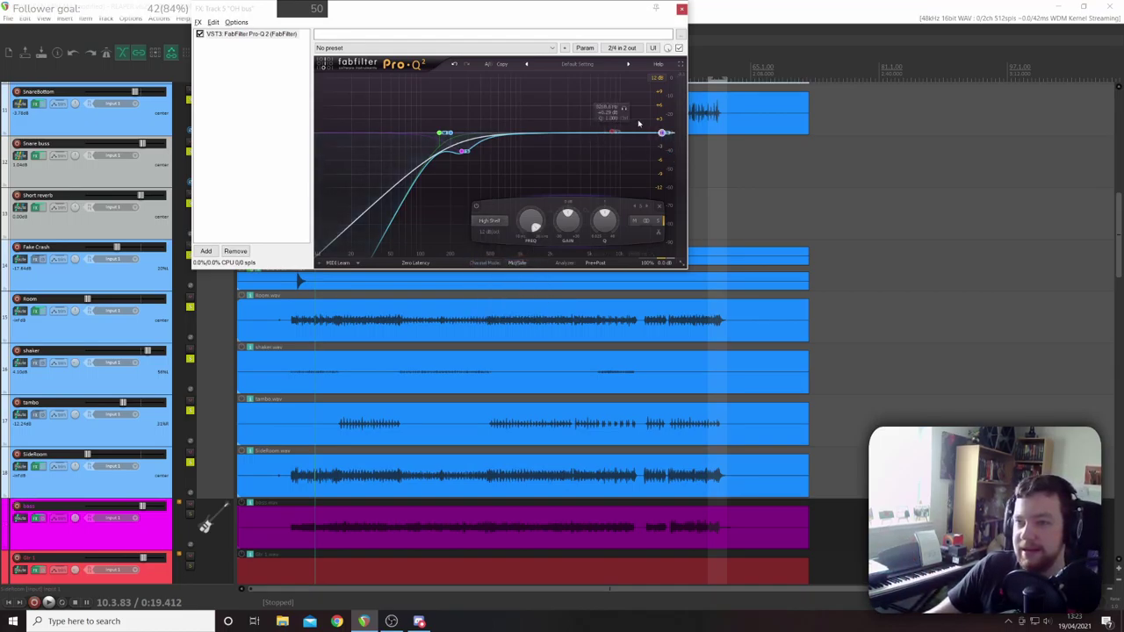
drag(662, 133, 652, 127)
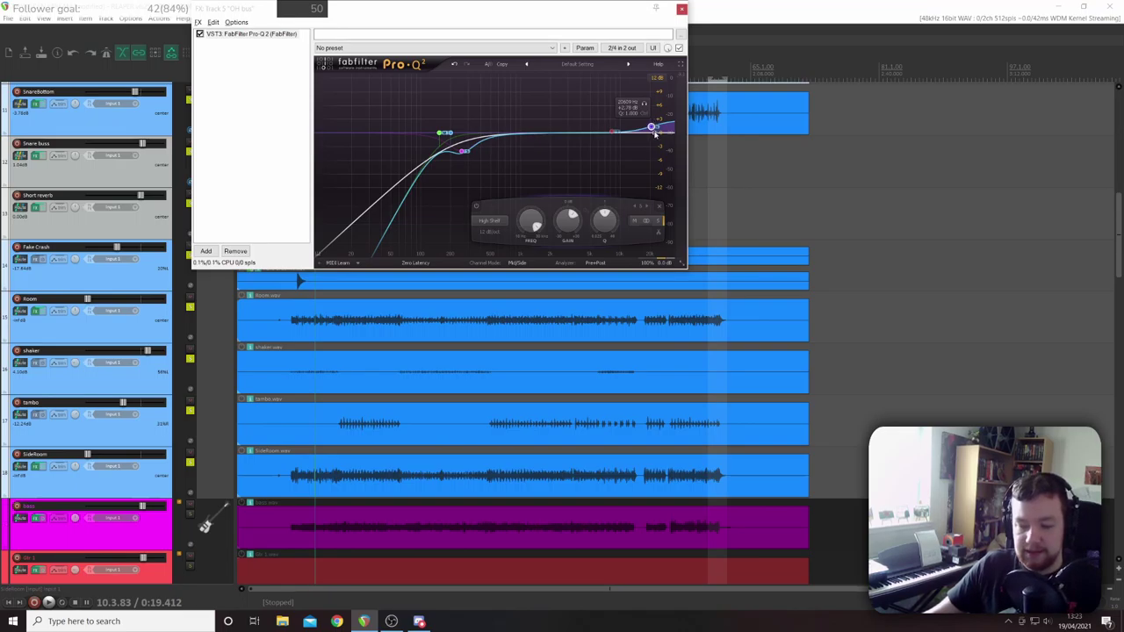
key(space)
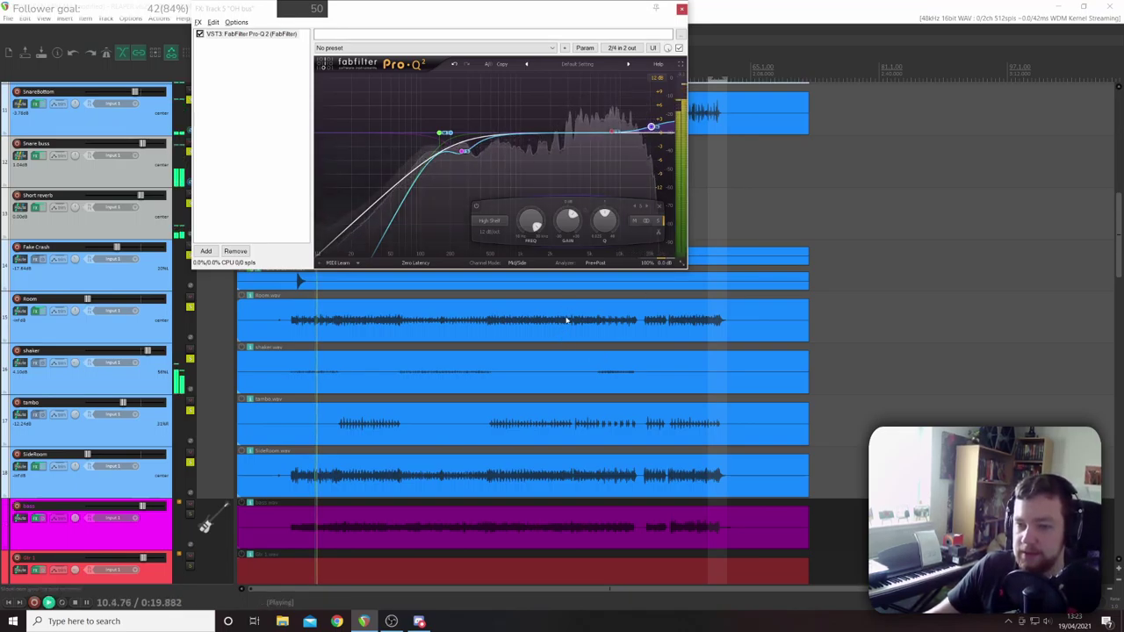
click(564, 321)
key(space)
key(space)
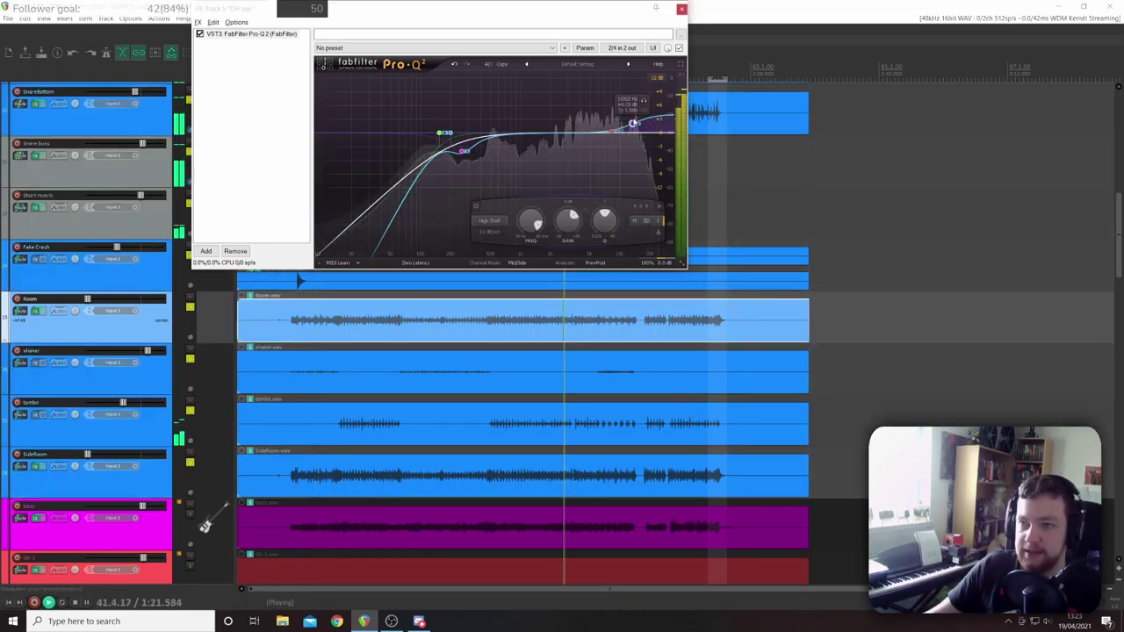
- Lower the shelf to about 8.3 kHz at +3.2 dB, comparing it bypassed and active
drag(652, 127, 613, 118)
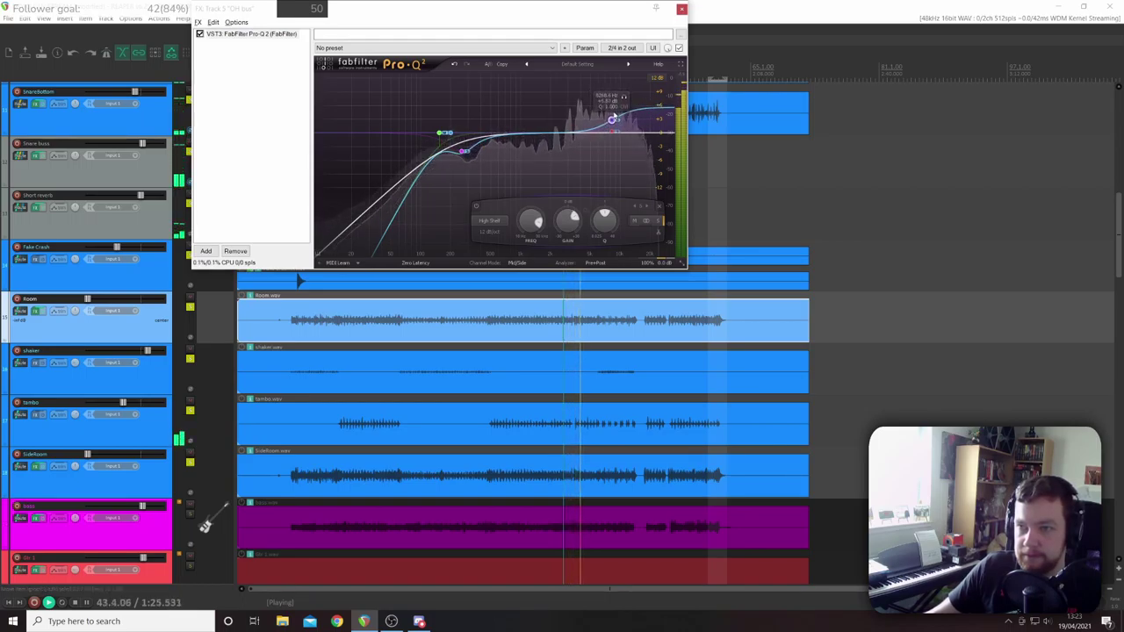
click(477, 209)
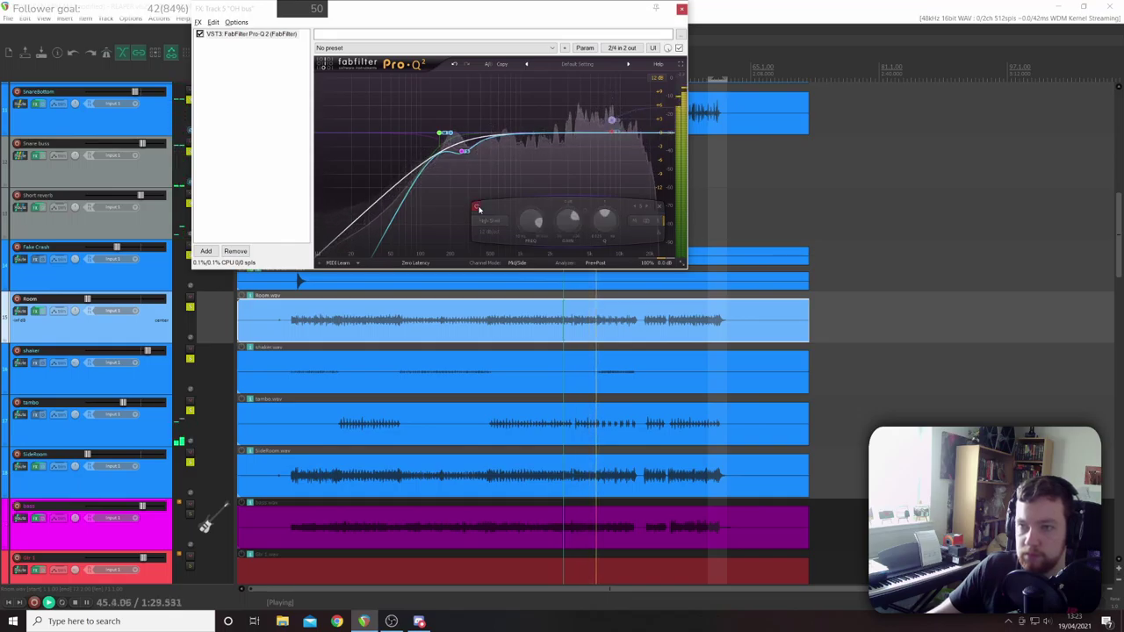
click(477, 208)
drag(612, 119, 614, 130)
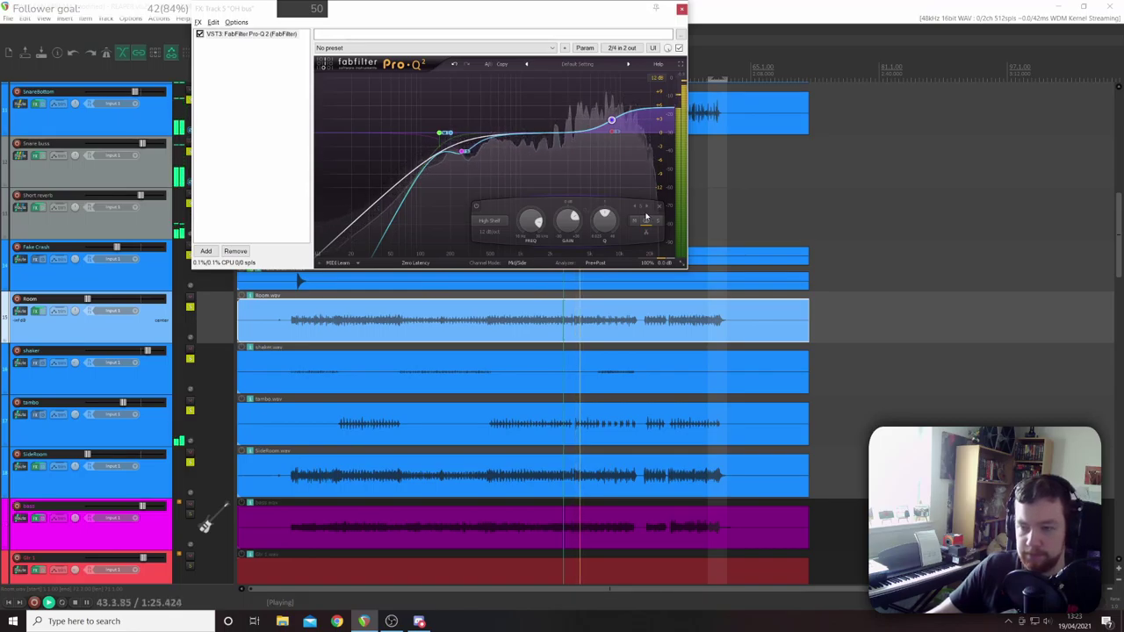
scroll(439, 316, up, 2)
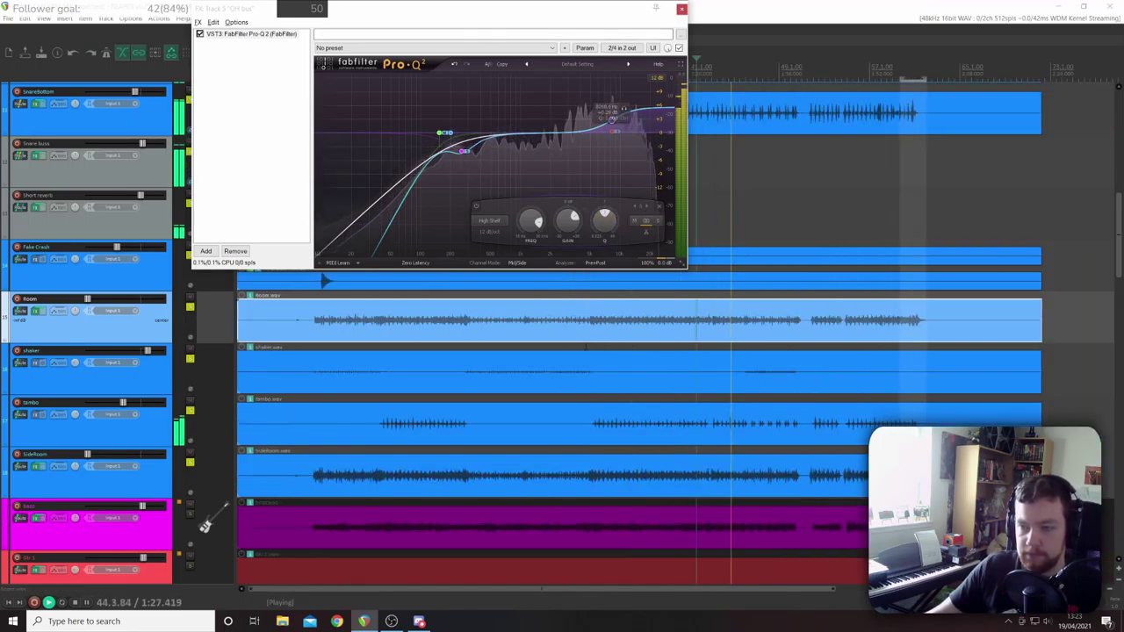
- Play from the SnareTop section and compare the high shelf bypassed versus active
scroll(351, 333, down, 4)
scroll(106, 351, up, 5)
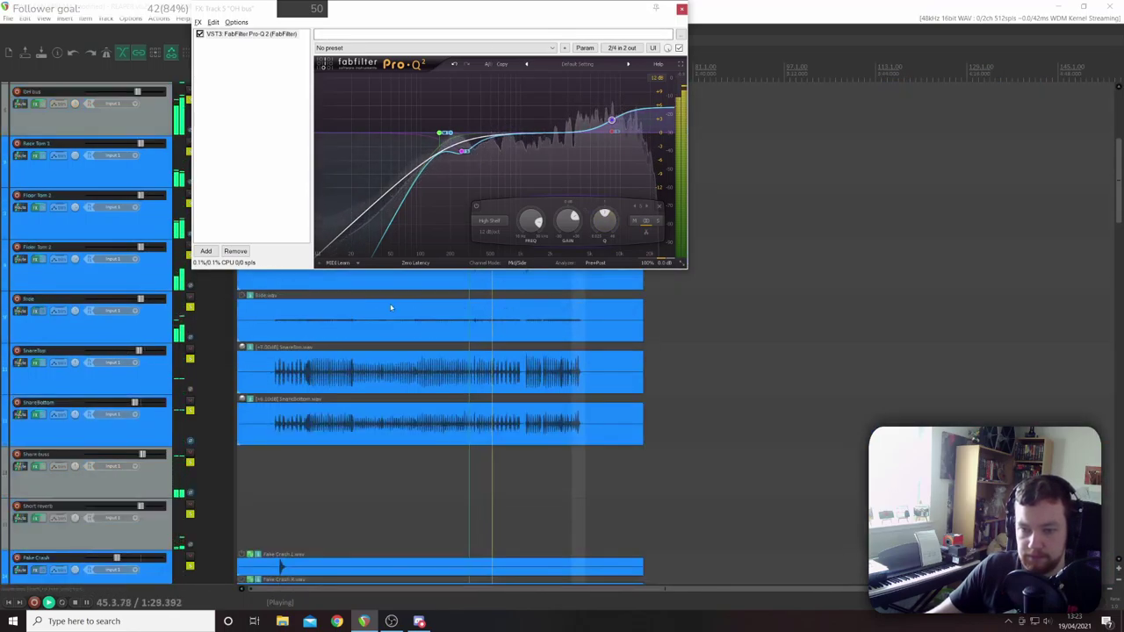
click(381, 361)
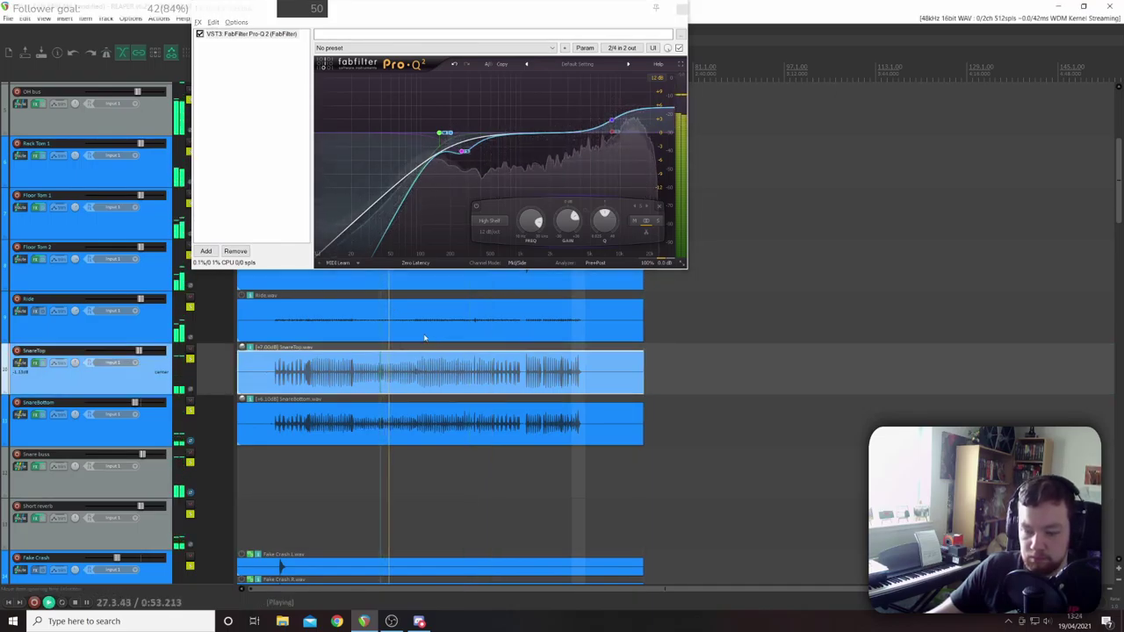
click(477, 207)
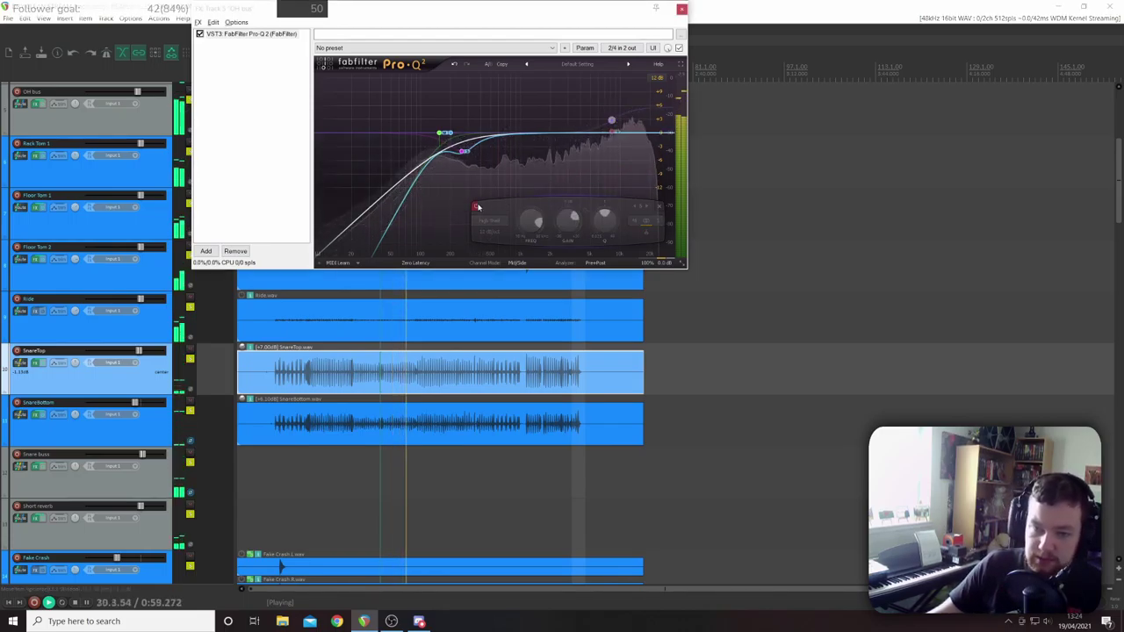
click(477, 207)
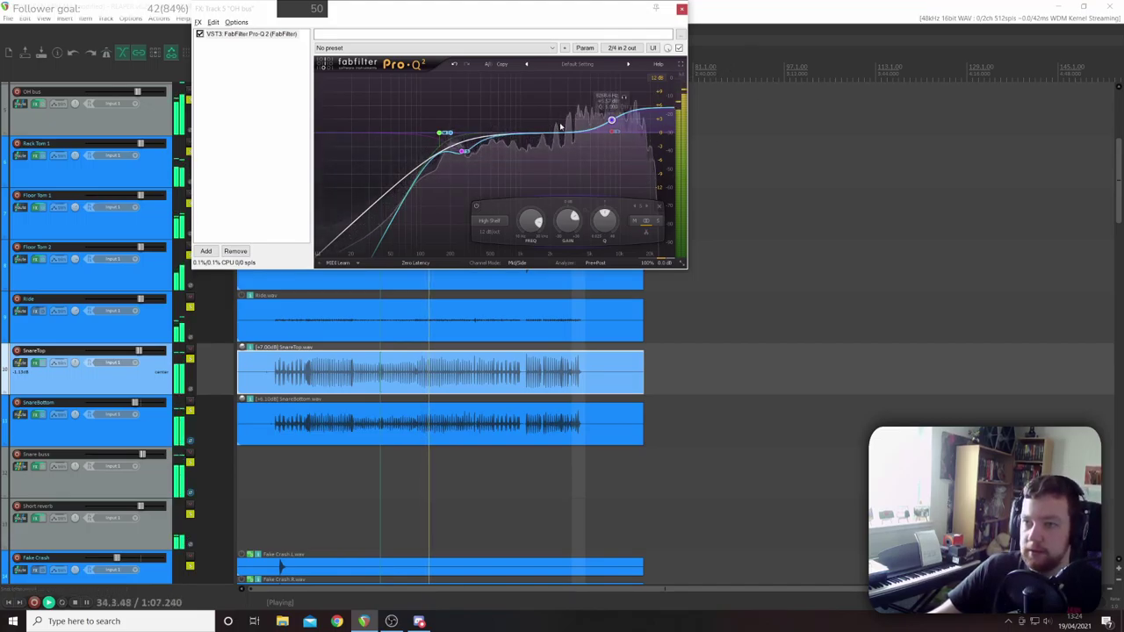
- Set the high shelf to about +4.3 dB at 10246 Hz, then stop playback
drag(612, 120, 612, 123)
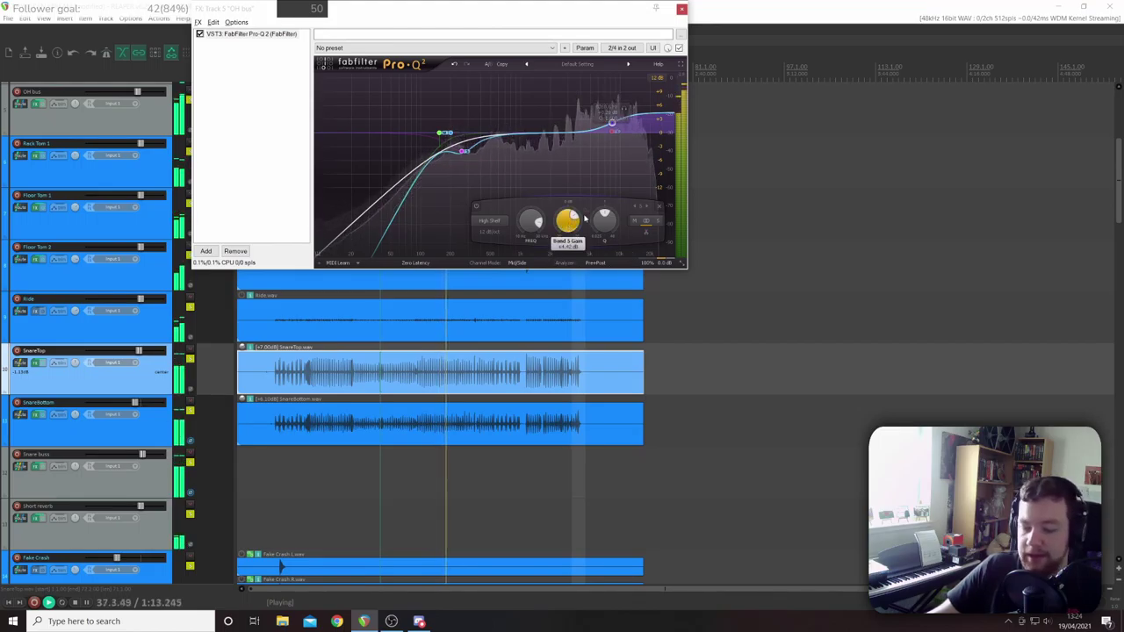
drag(520, 224, 524, 216)
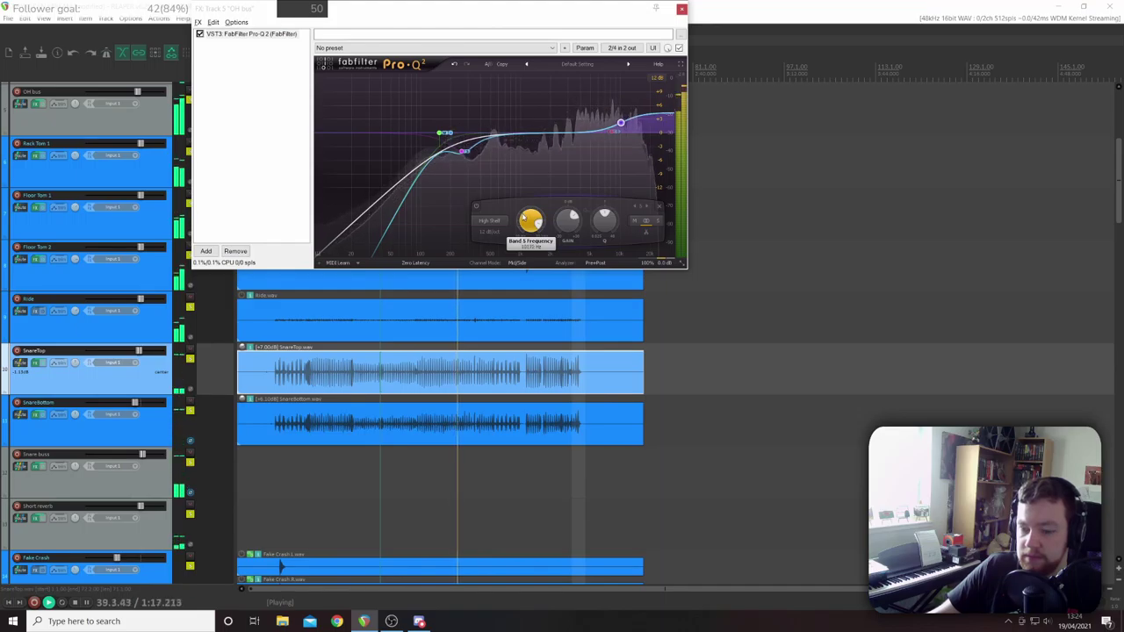
key(space)
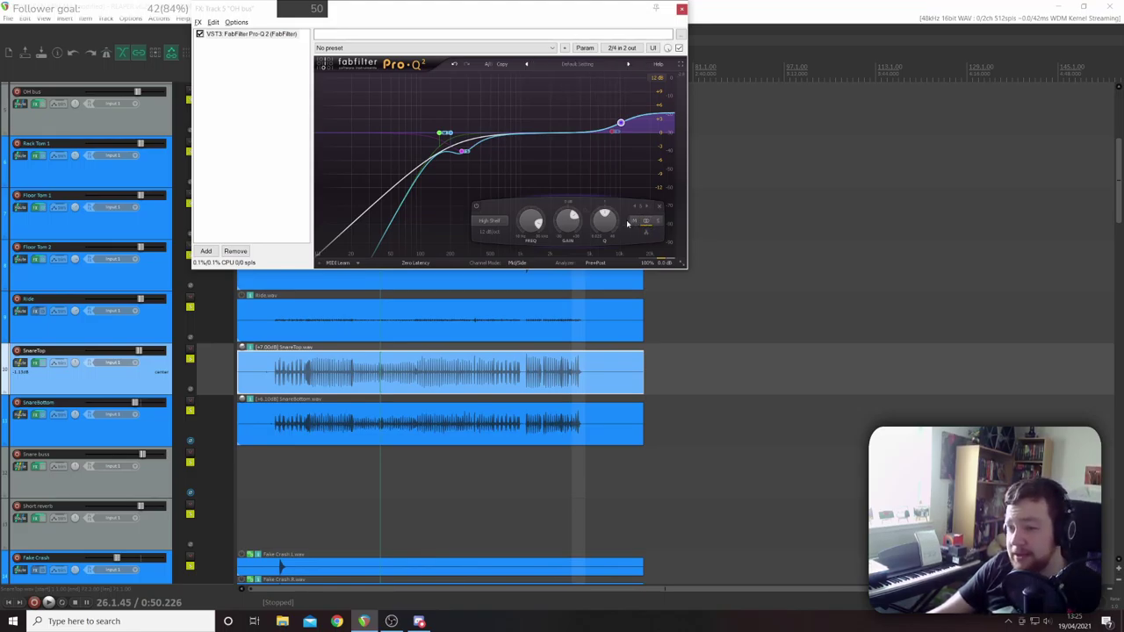
click(349, 367)
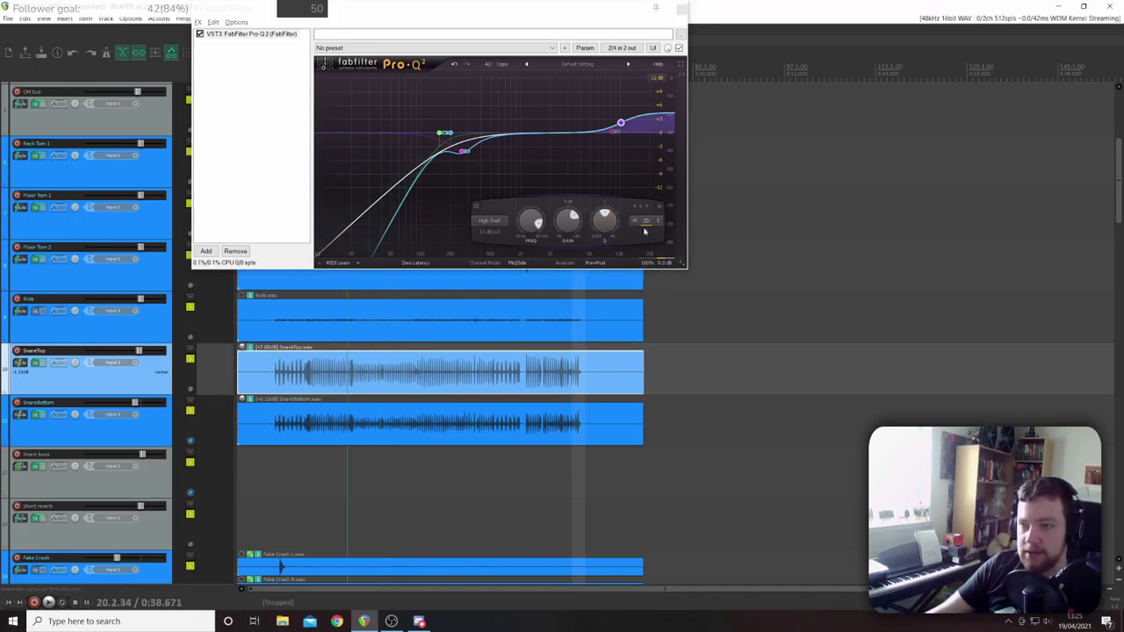
key(space)
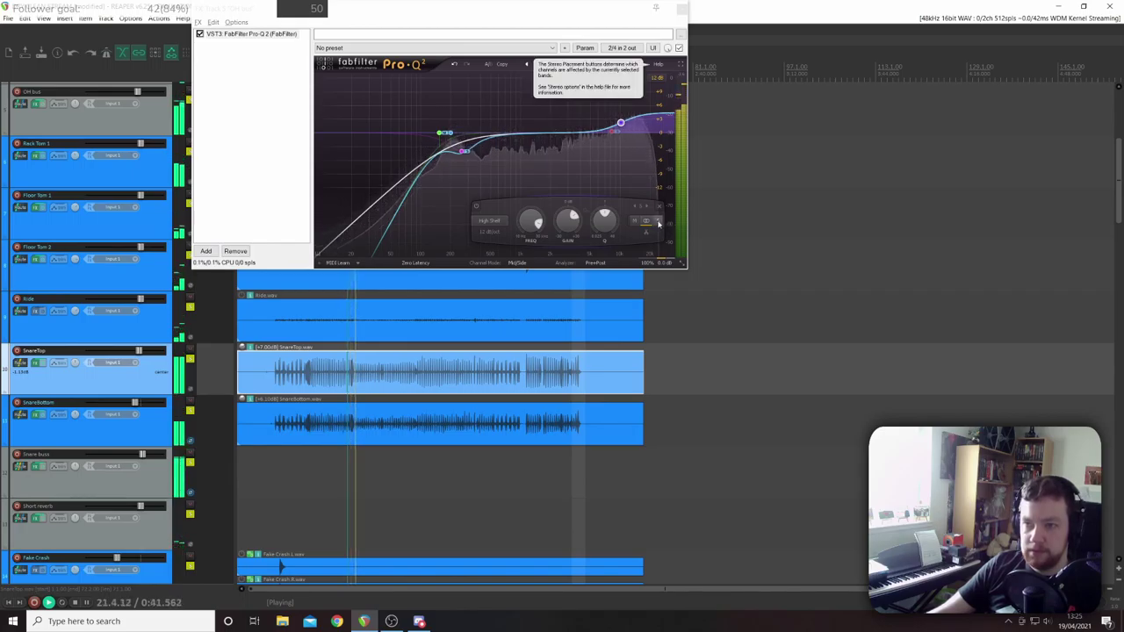
click(658, 224)
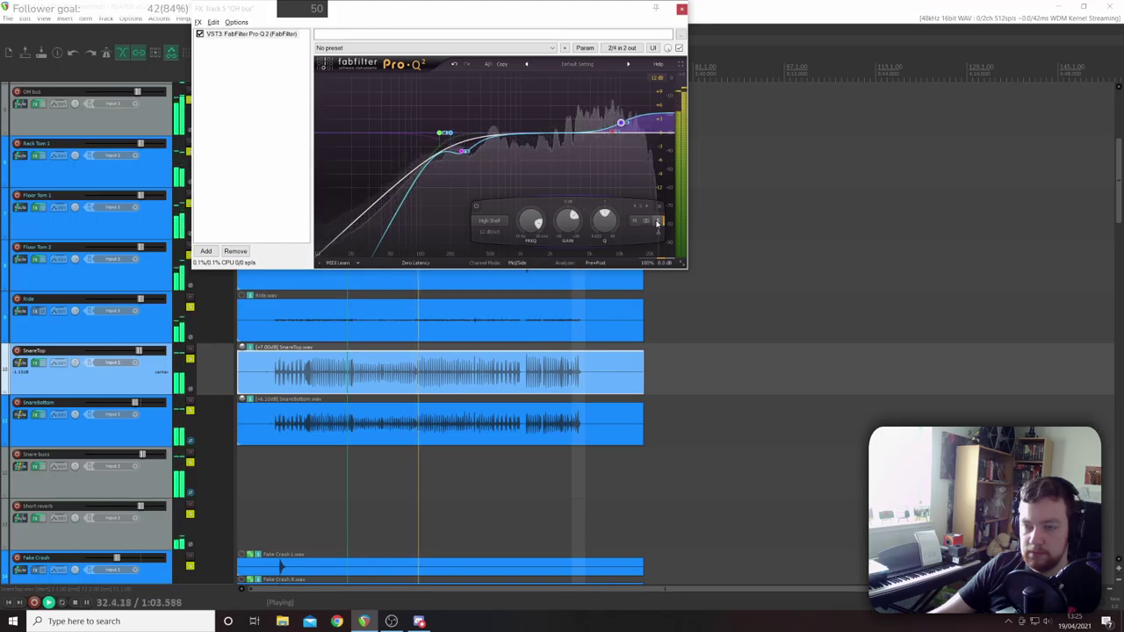
key(space)
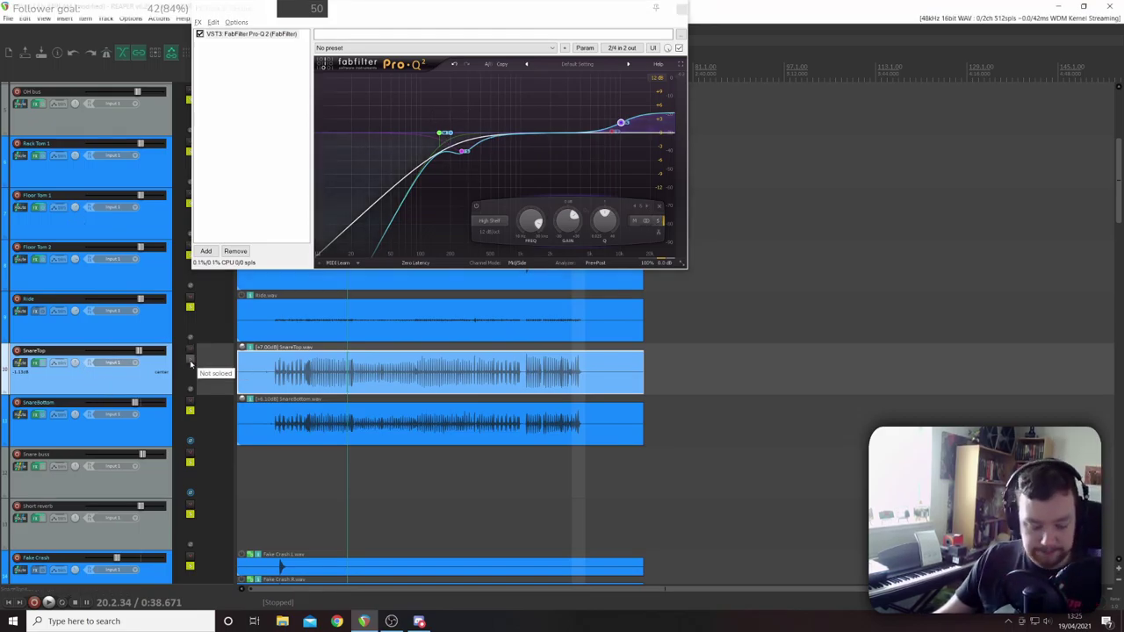
- Toggle SnareTop solo off, start playback, and set the high shelf's stereo placement to Side
click(190, 365)
click(191, 364)
key(space)
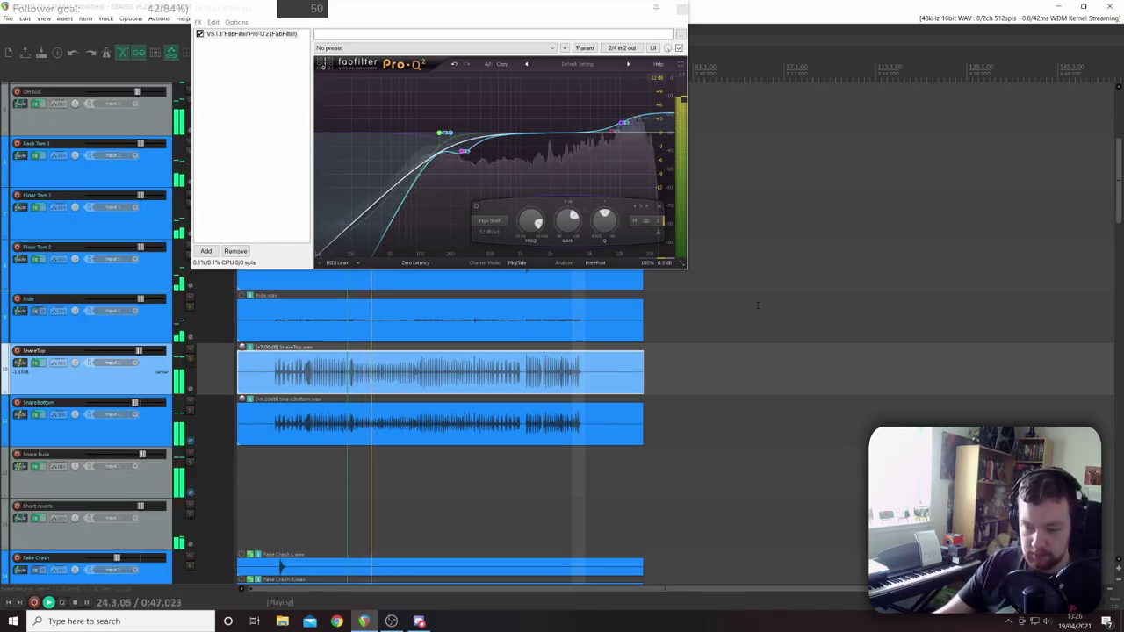
click(644, 226)
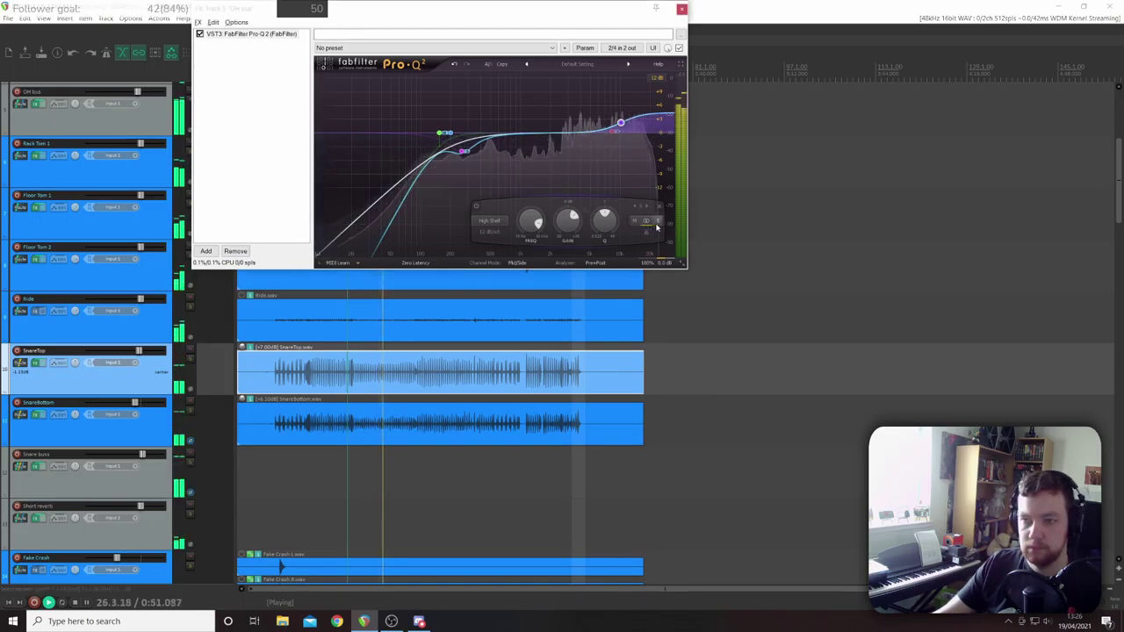
click(659, 225)
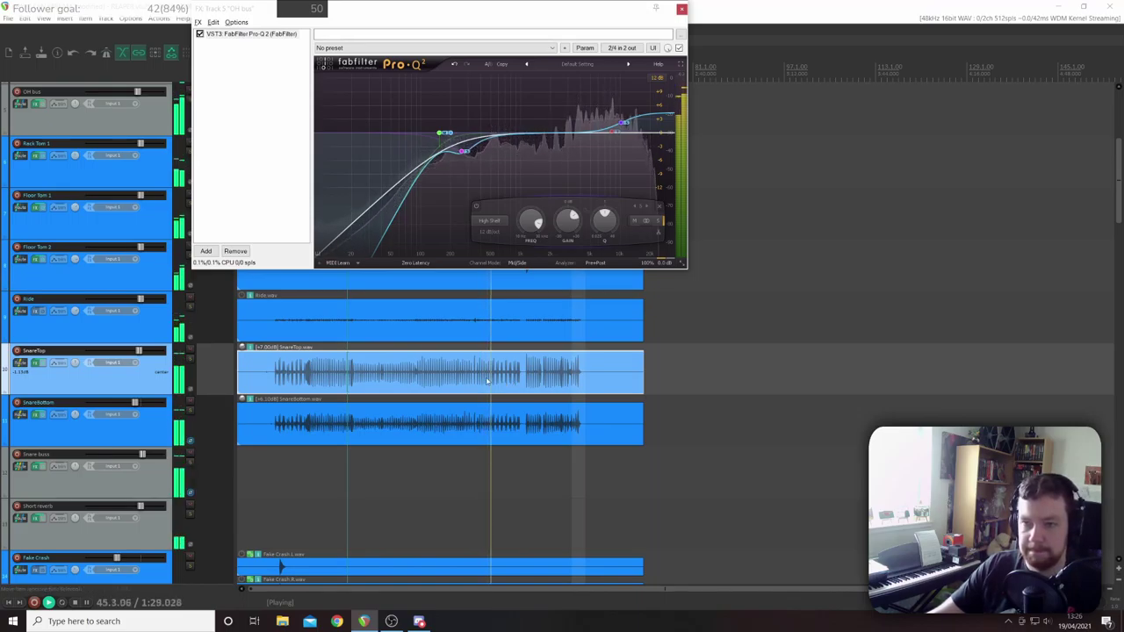
scroll(123, 352, up, 1)
- Stop playback and set the play position to about 1:01 in the SnareTop take
scroll(123, 352, down, 2)
scroll(123, 351, up, 4)
scroll(123, 351, down, 1)
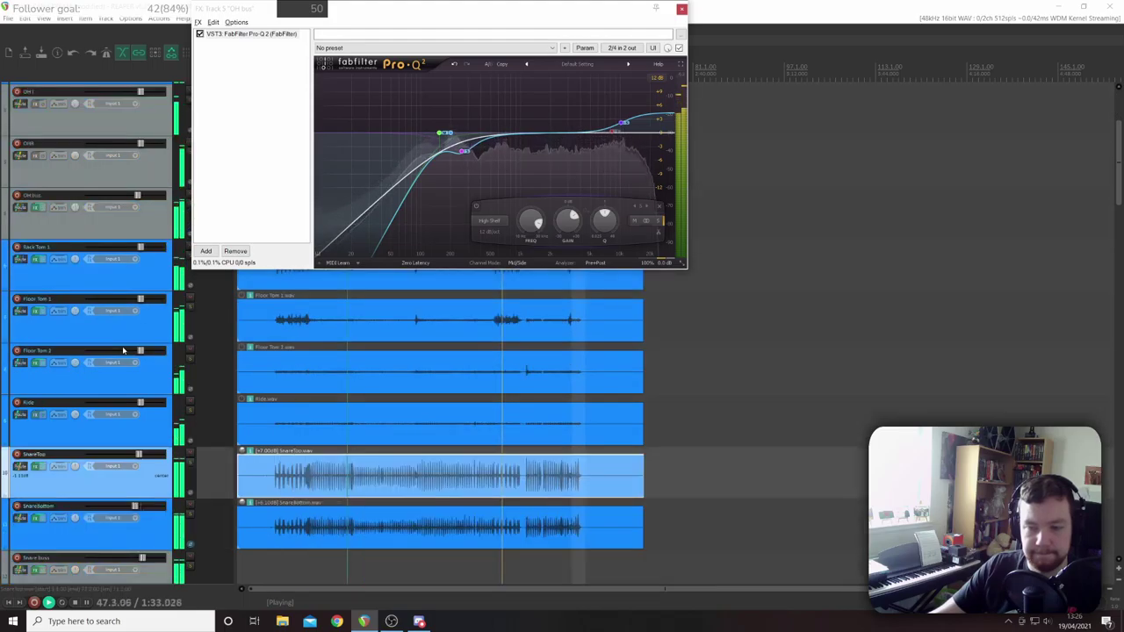
scroll(123, 351, down, 3)
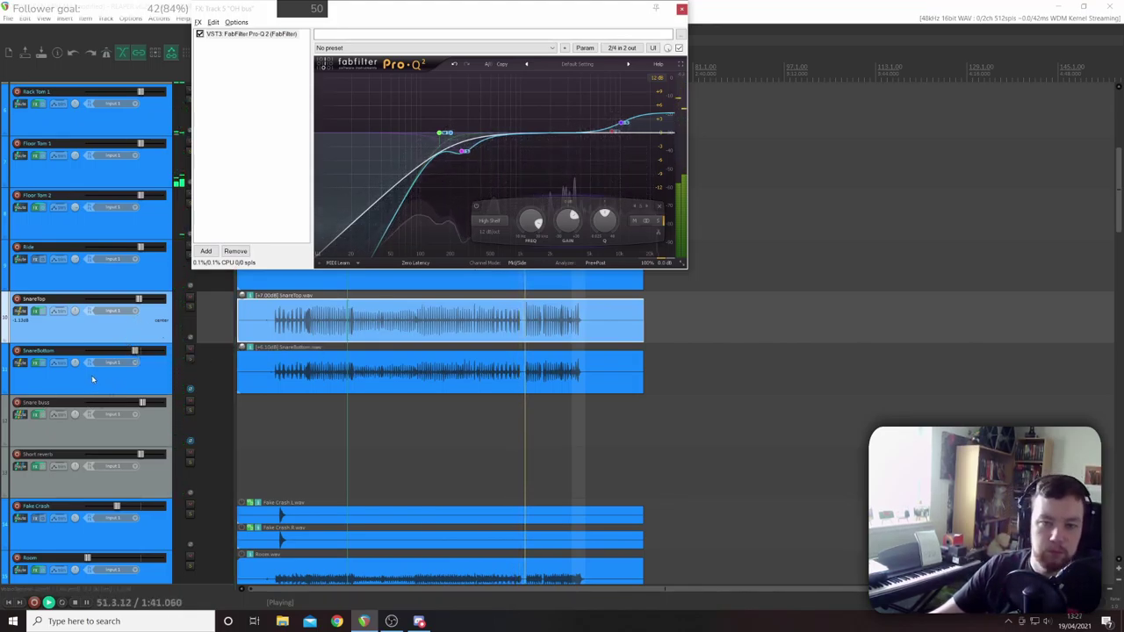
scroll(121, 395, up, 4)
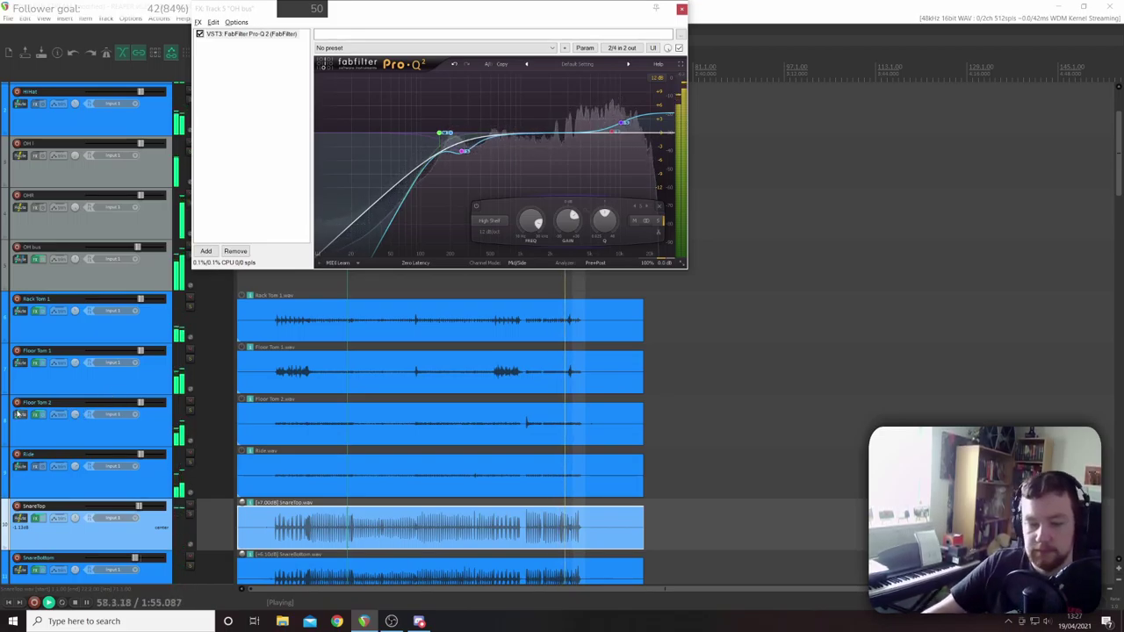
scroll(17, 413, down, 3)
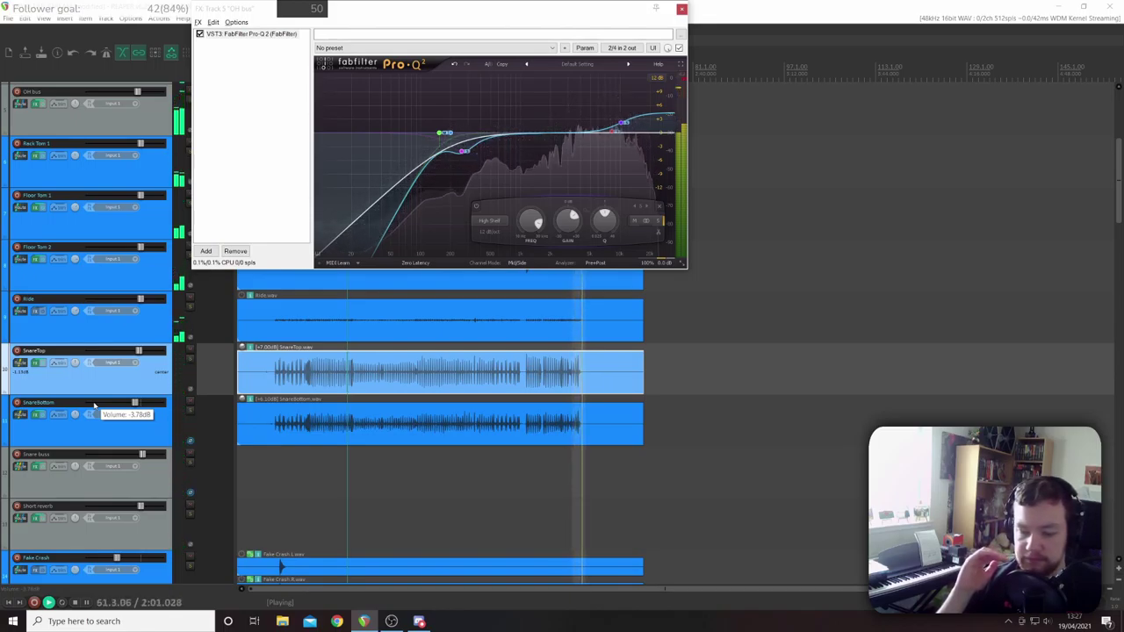
key(space)
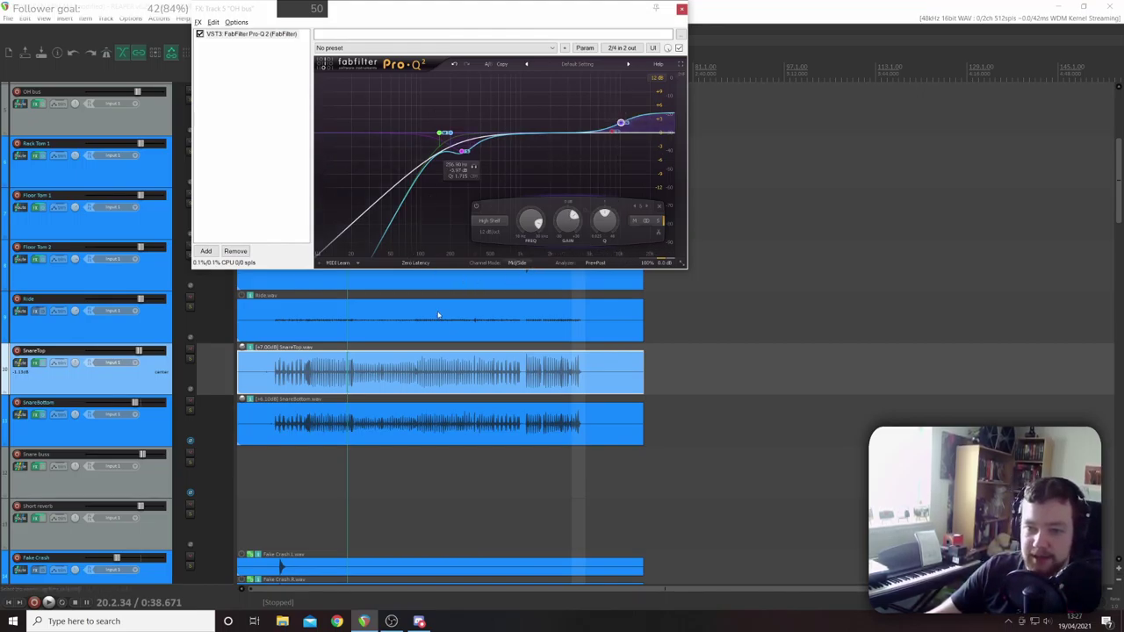
click(341, 375)
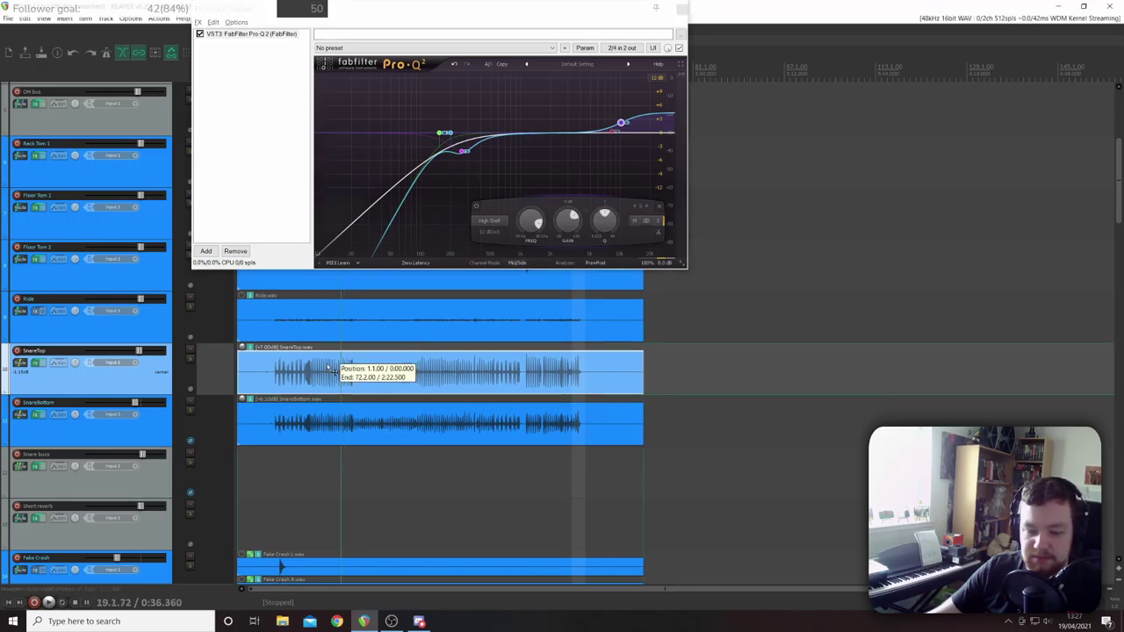
click(327, 367)
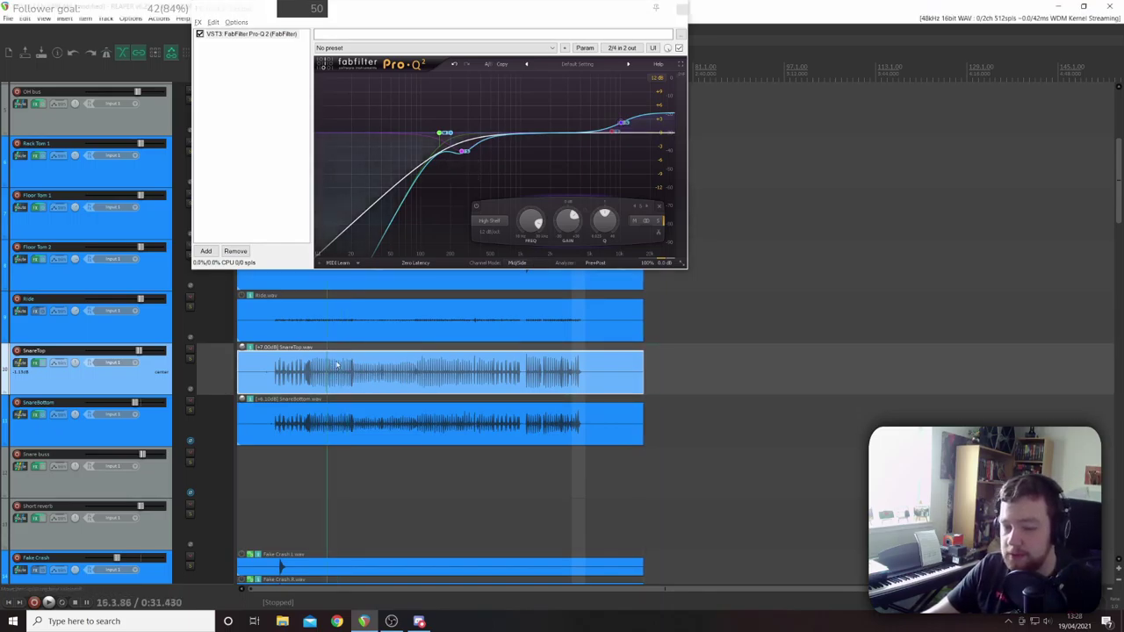
click(368, 371)
click(471, 376)
click(413, 373)
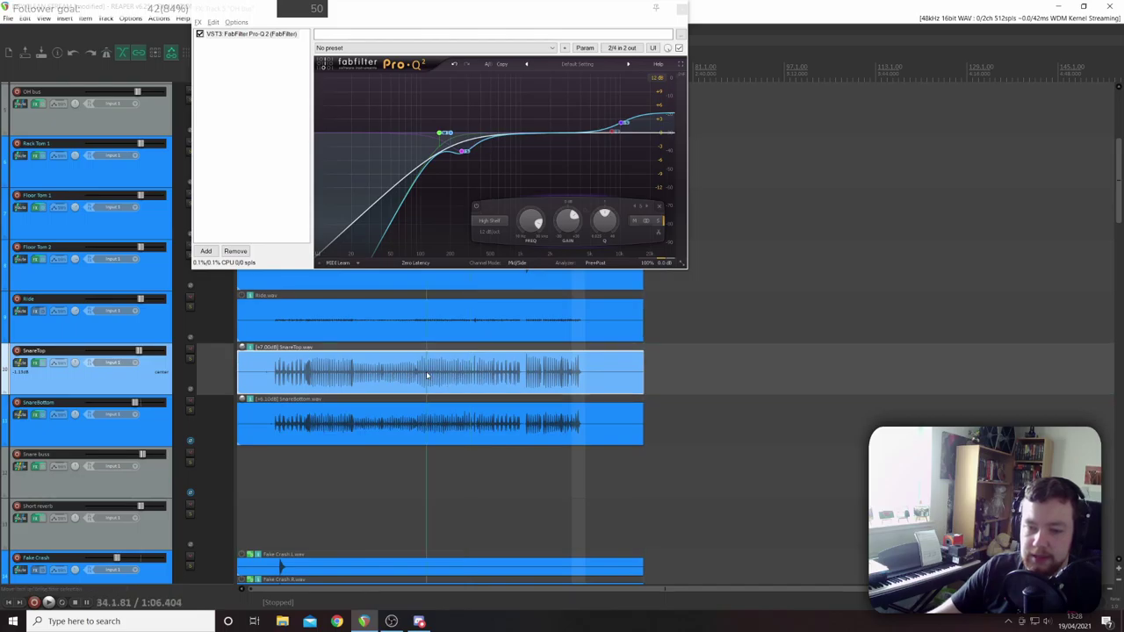
- Add a trial mid bell band near 1.4 kHz in the OH bus Pro-Q 2, then delete it
click(620, 123)
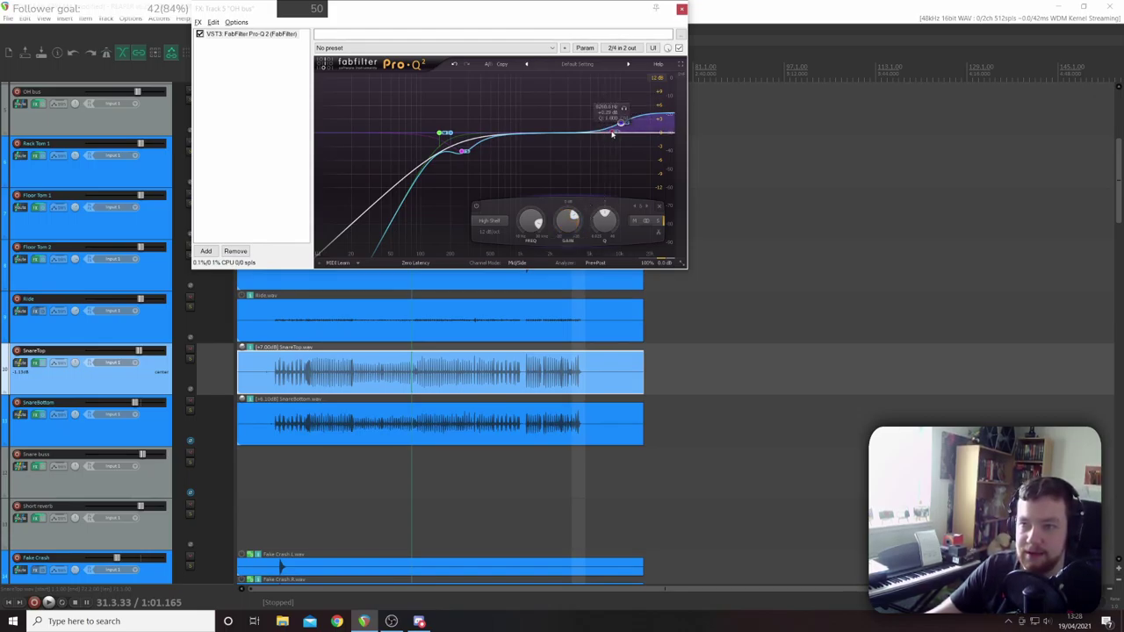
click(535, 144)
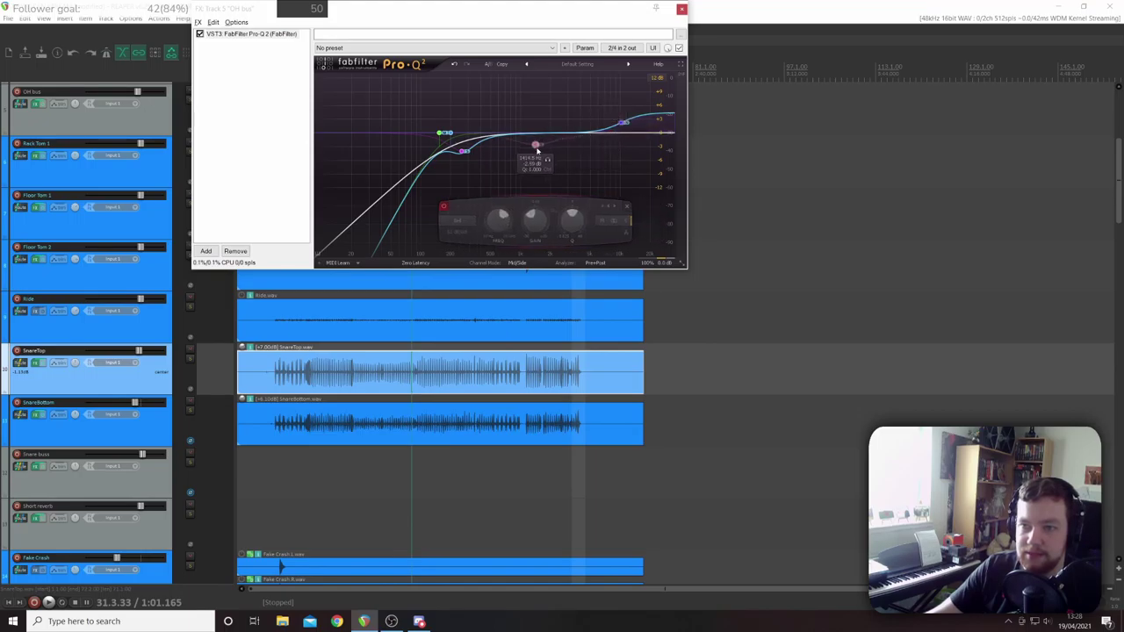
click(442, 209)
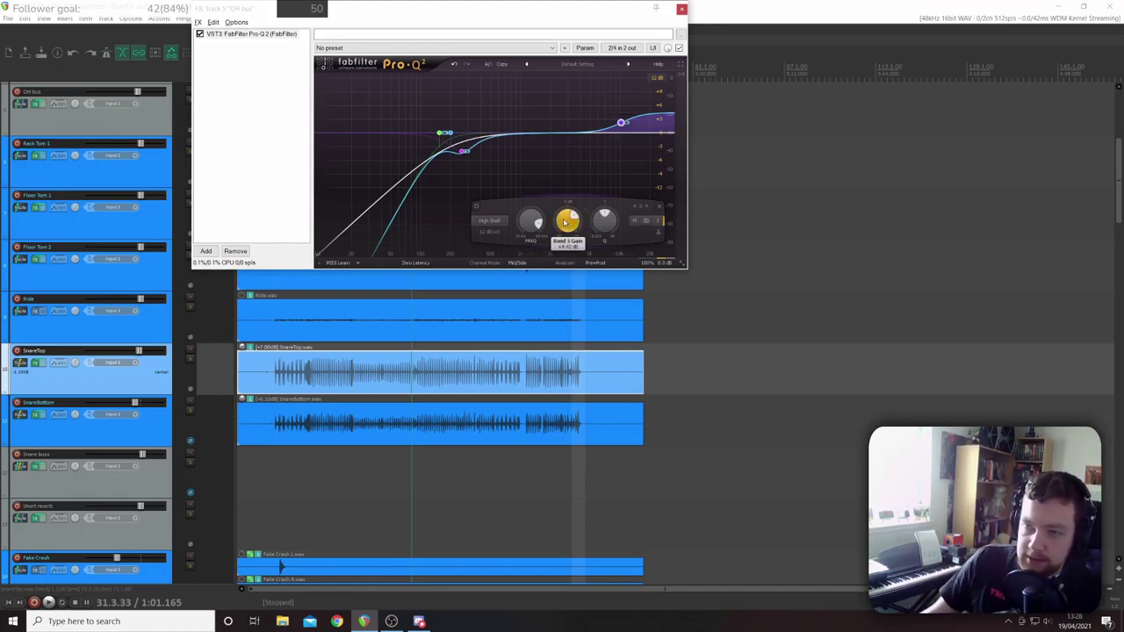
mouse_move(565, 222)
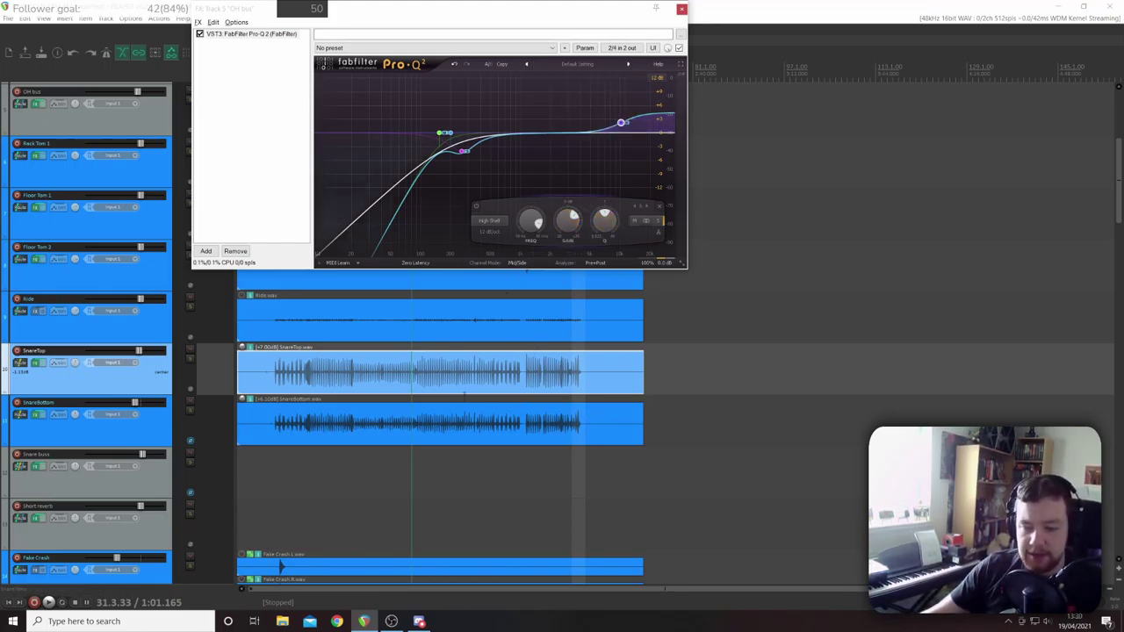
- Move the play position to about 0:49 and add VST3: FabFilter Pro-C 2 from the Dynamics category
click(379, 463)
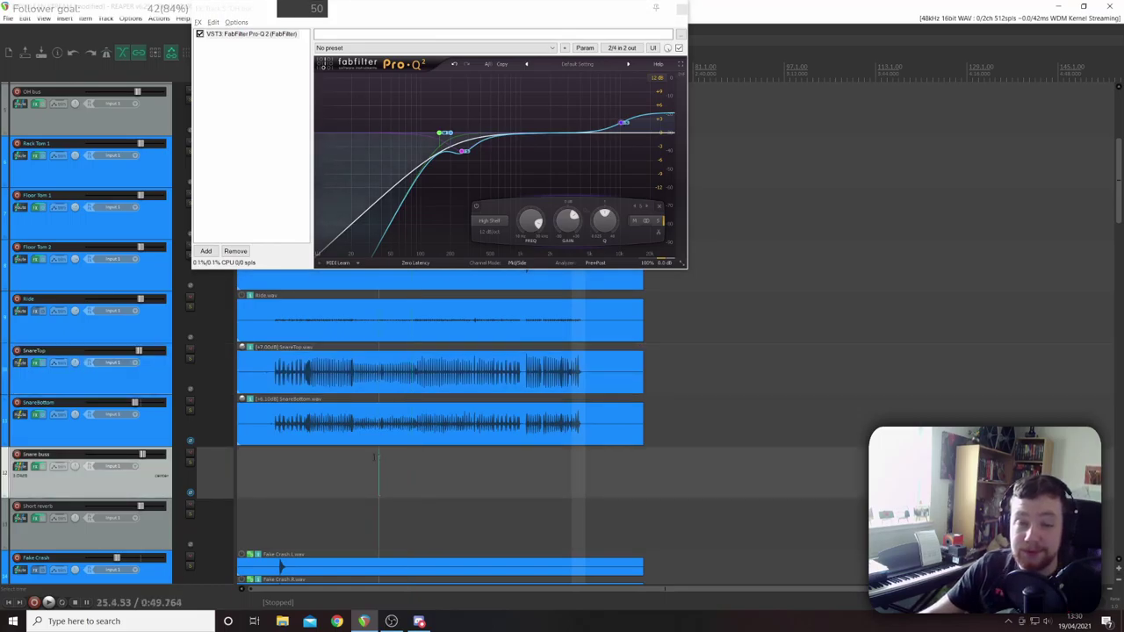
double_click(267, 143)
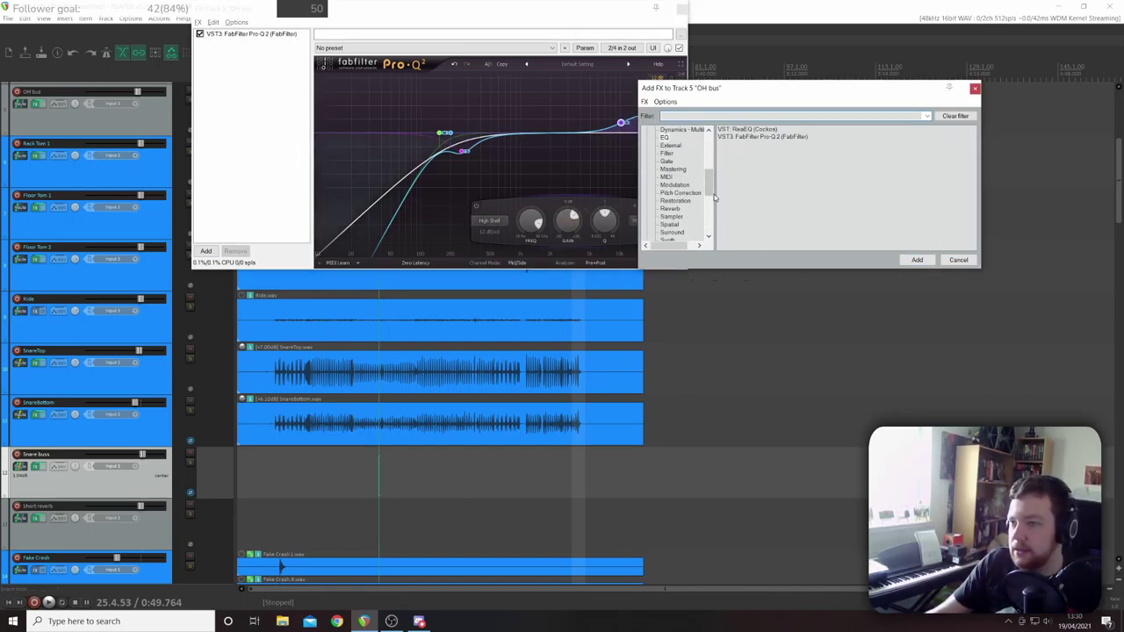
scroll(712, 194, down, 2)
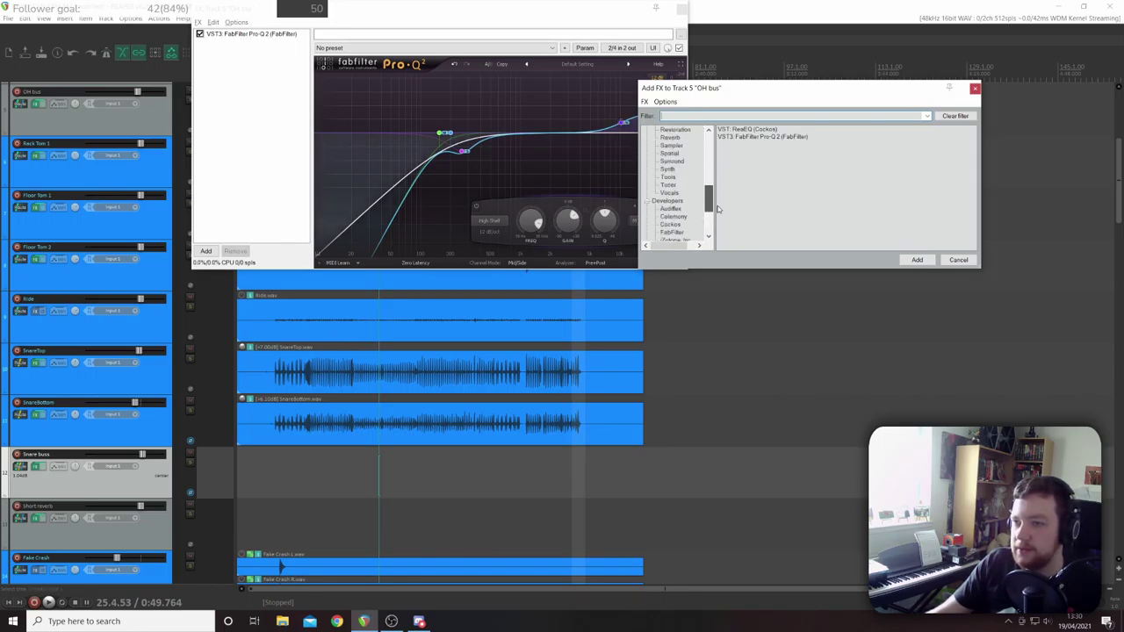
scroll(713, 196, up, 1)
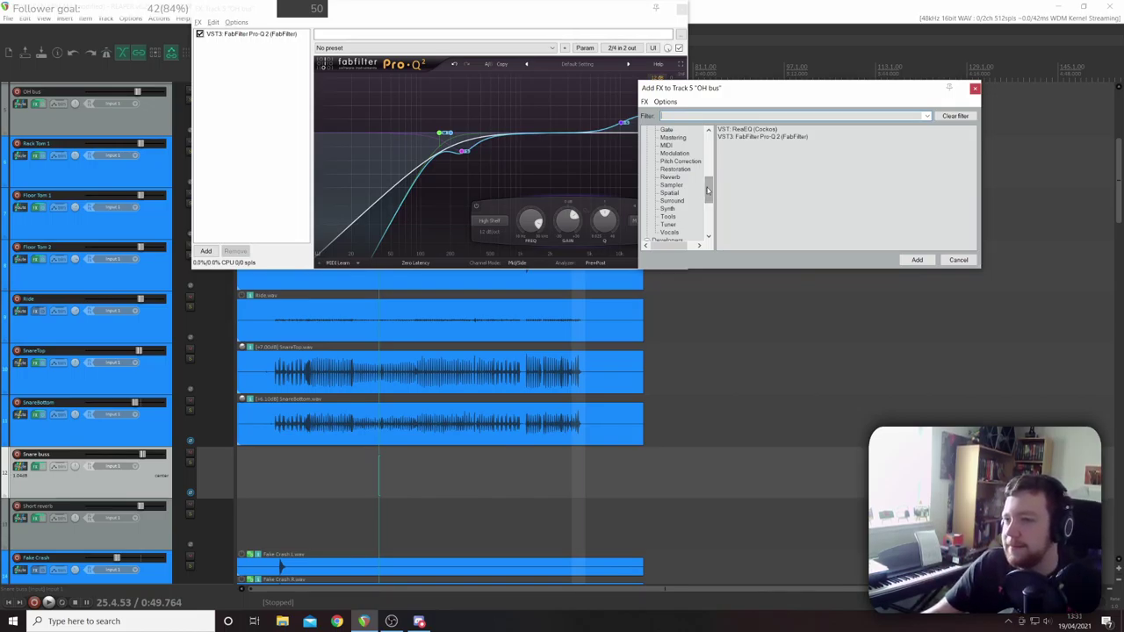
drag(708, 191, 712, 166)
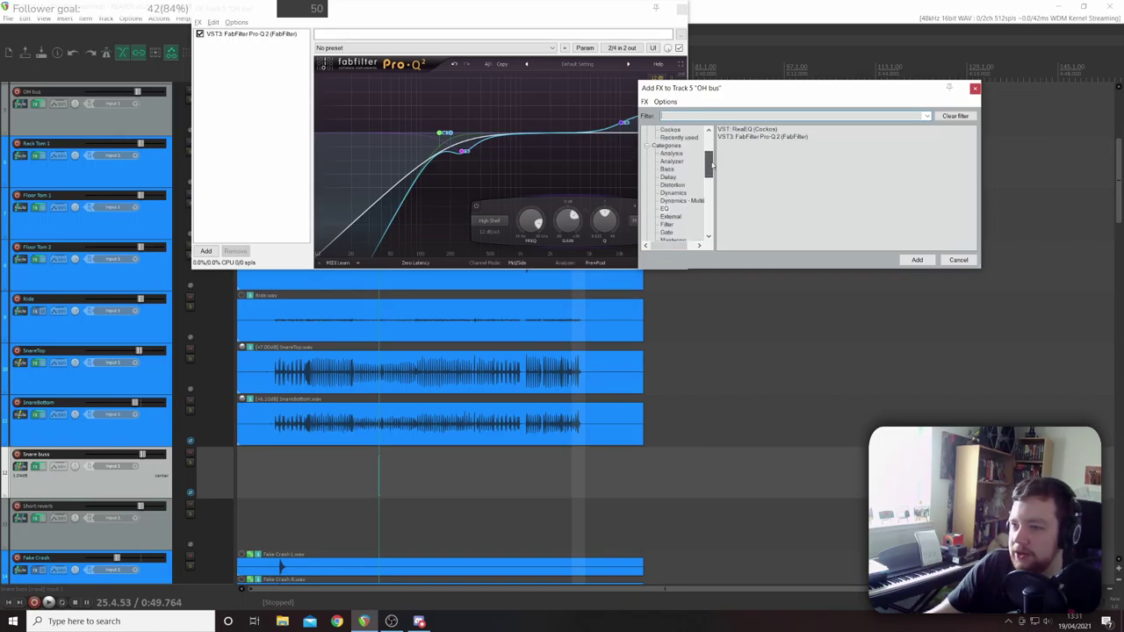
click(673, 193)
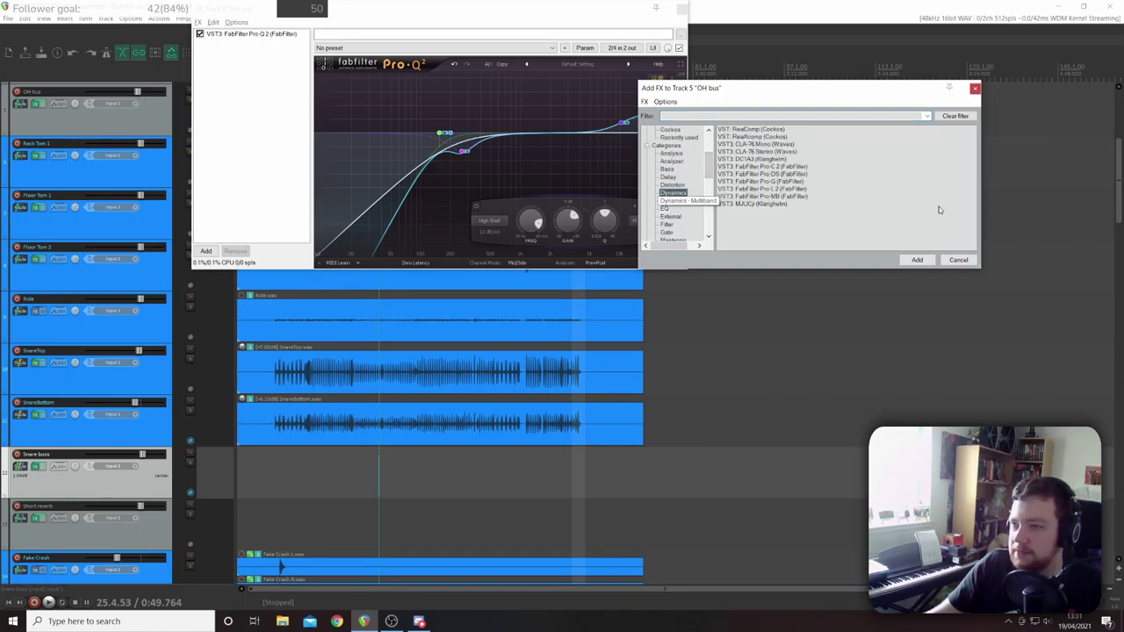
click(773, 166)
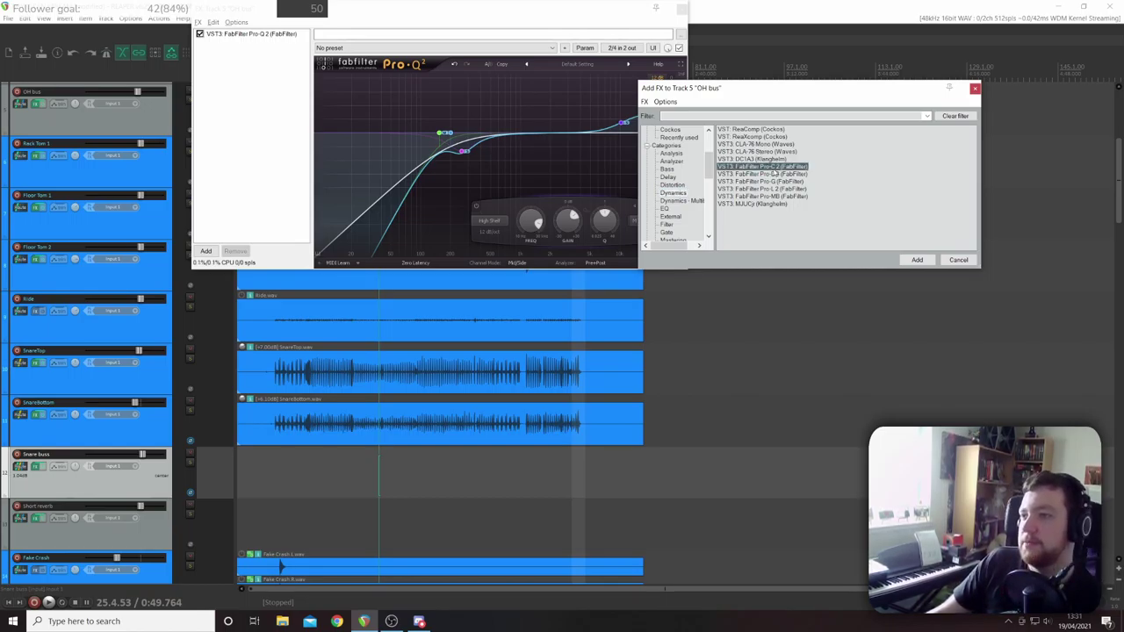
click(918, 261)
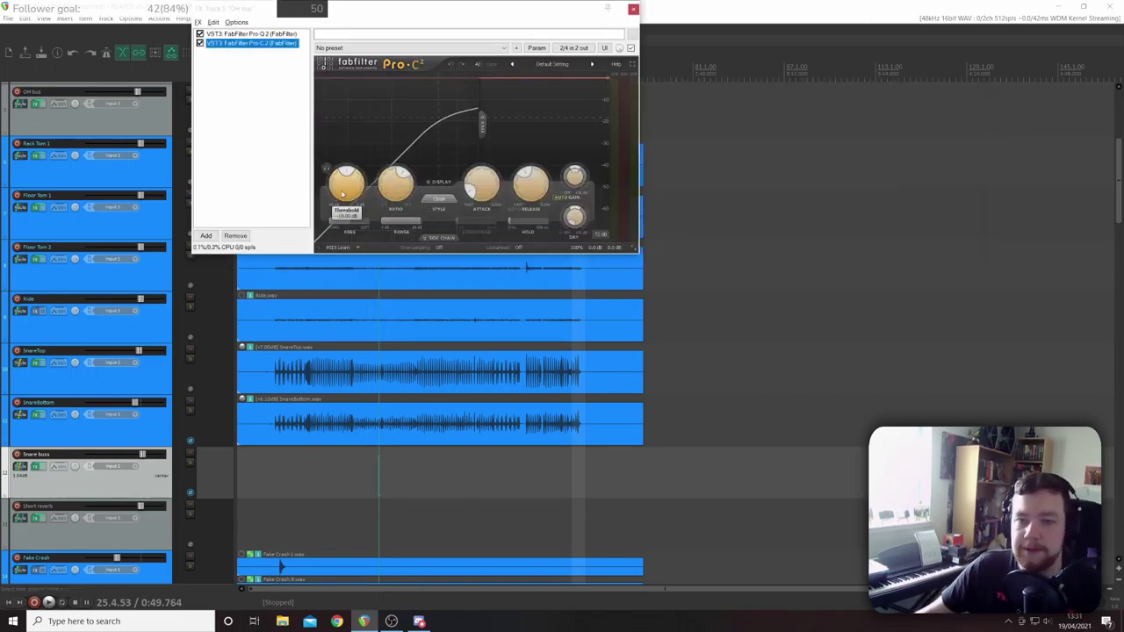
- Start playback and set Pro-C 2 threshold to about -11.24 dB and attack to 0.47 ms
drag(342, 195, 355, 173)
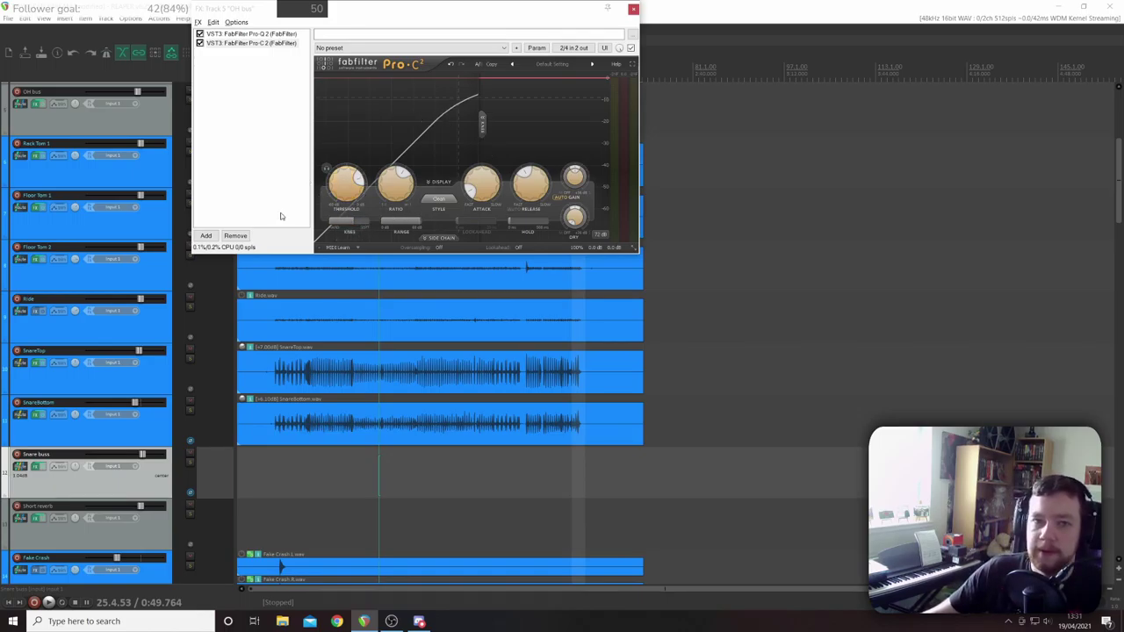
key(space)
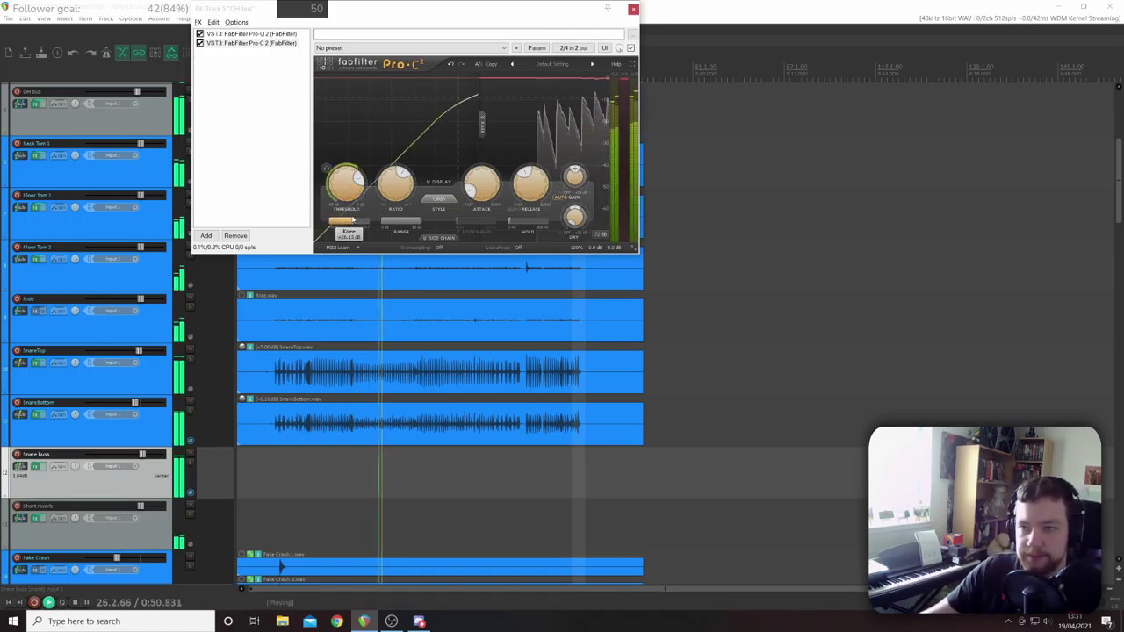
mouse_move(346, 191)
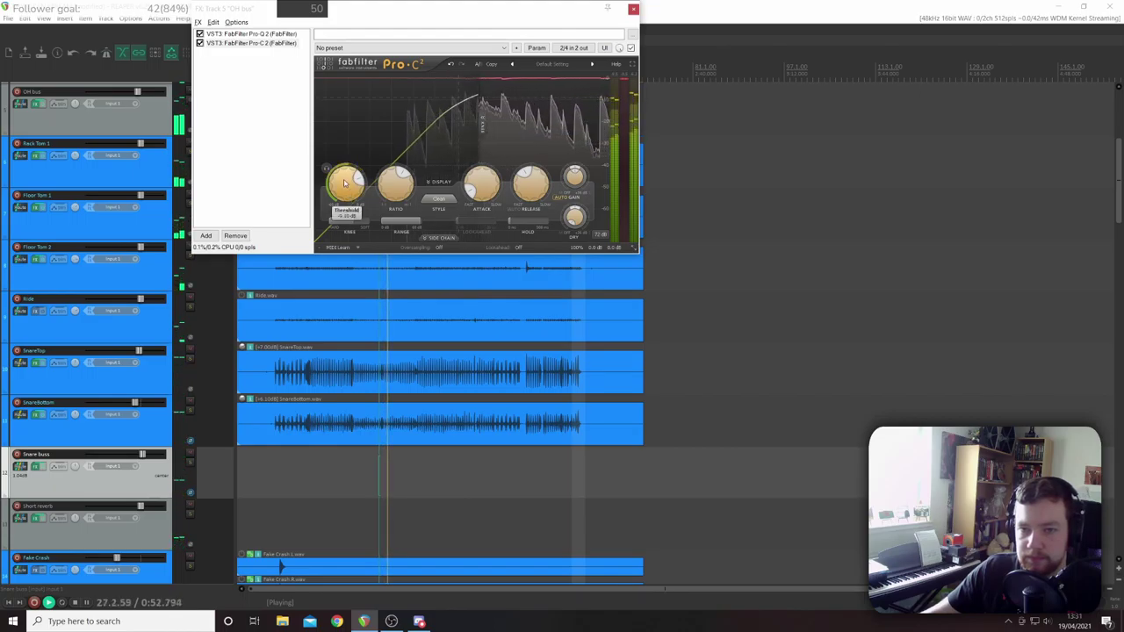
drag(346, 190, 344, 195)
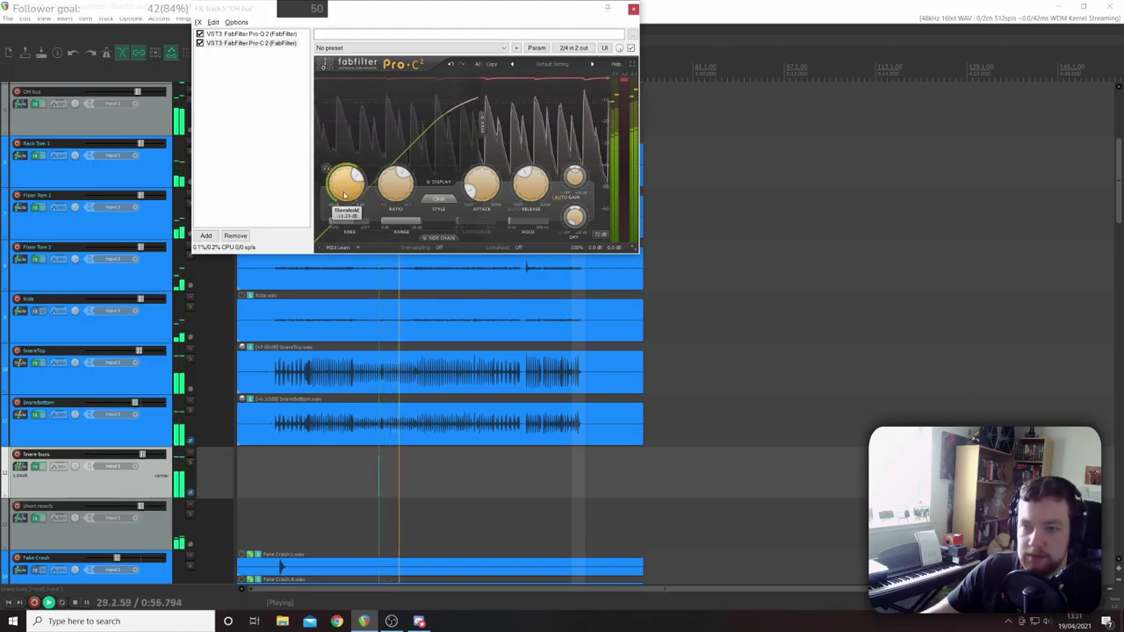
mouse_move(481, 193)
drag(481, 193, 479, 187)
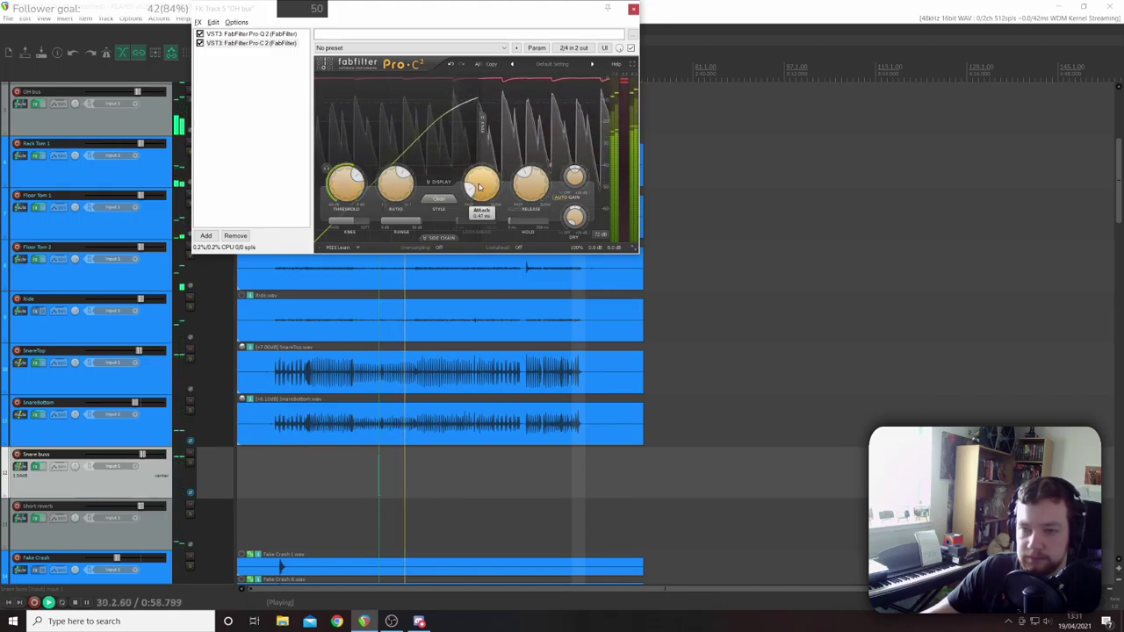
- Raise the Pro-C 2 threshold to about -9.29 dB and compare the compressor bypassed and active
mouse_move(395, 186)
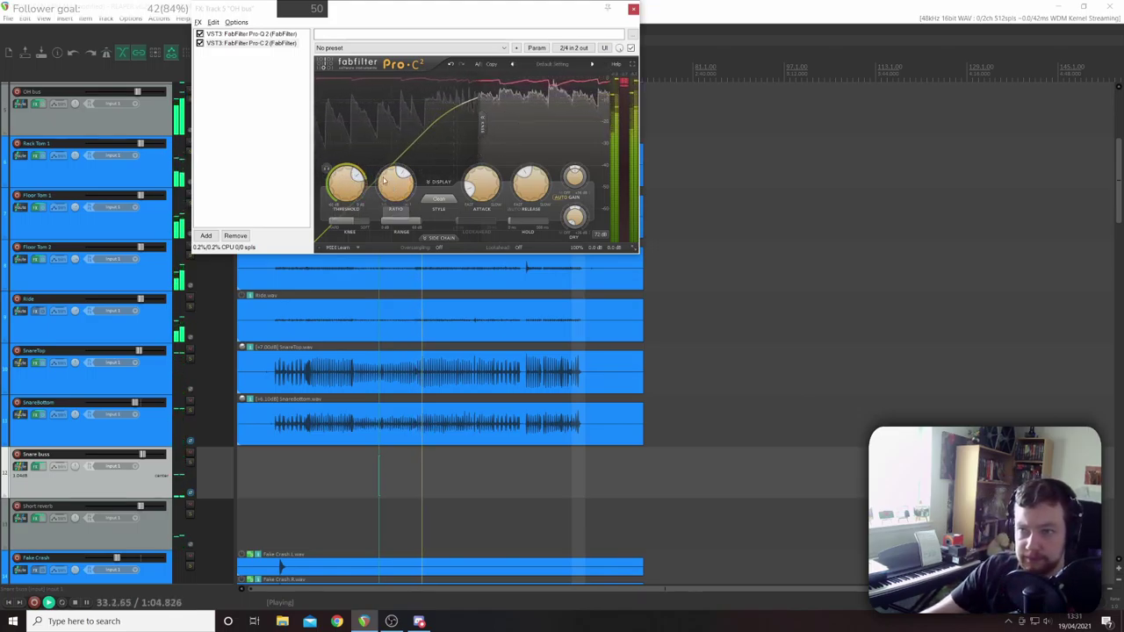
mouse_move(349, 191)
drag(348, 191, 349, 179)
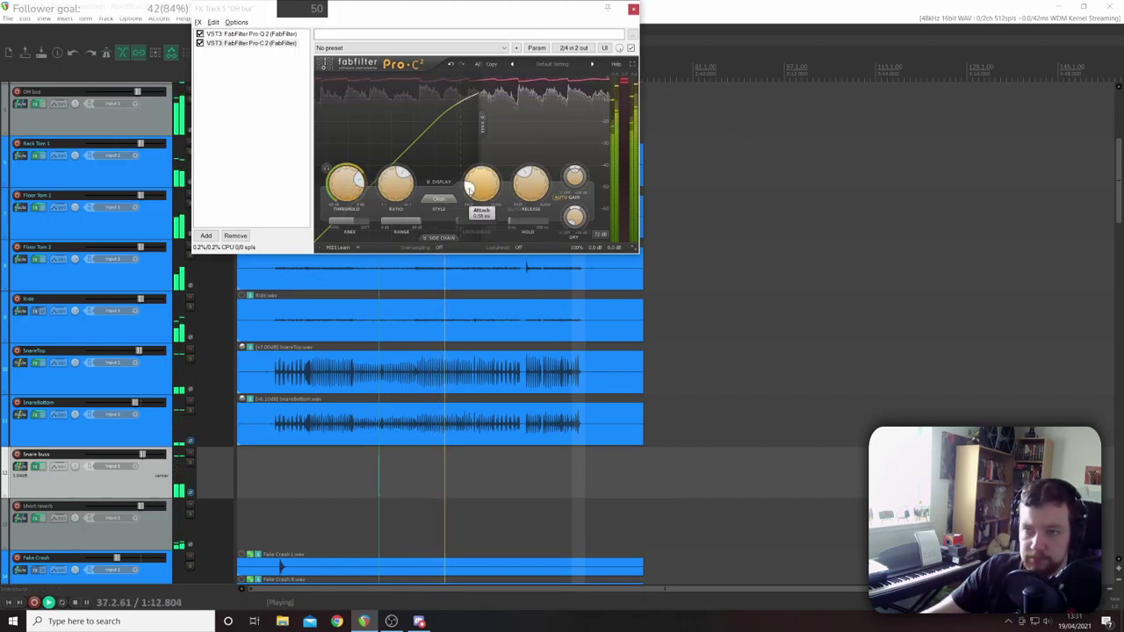
mouse_move(398, 191)
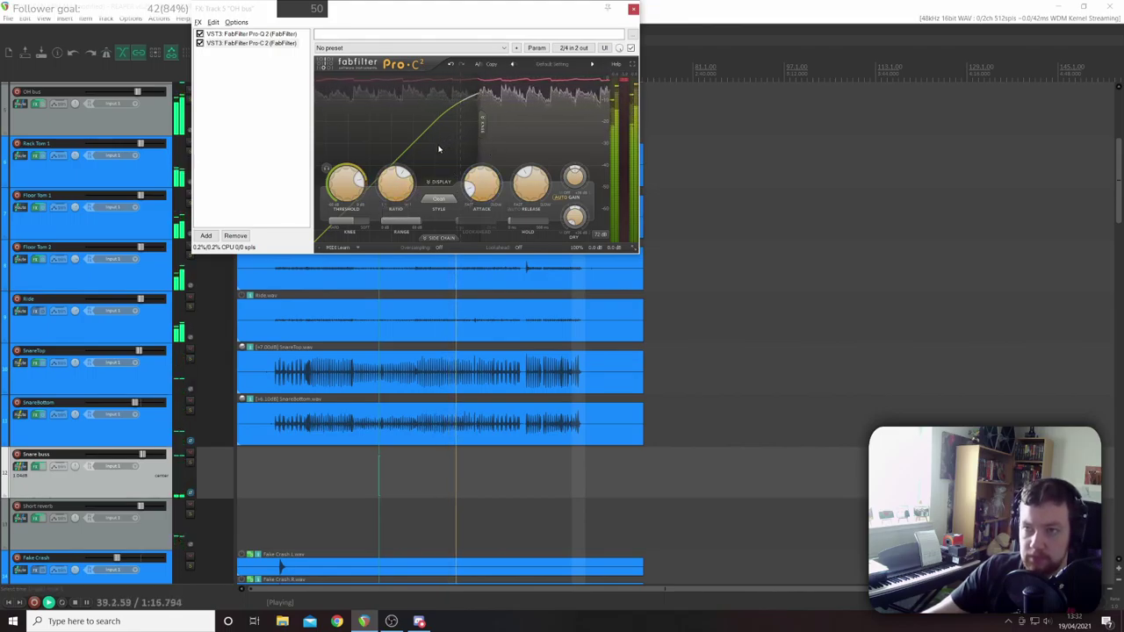
mouse_move(575, 216)
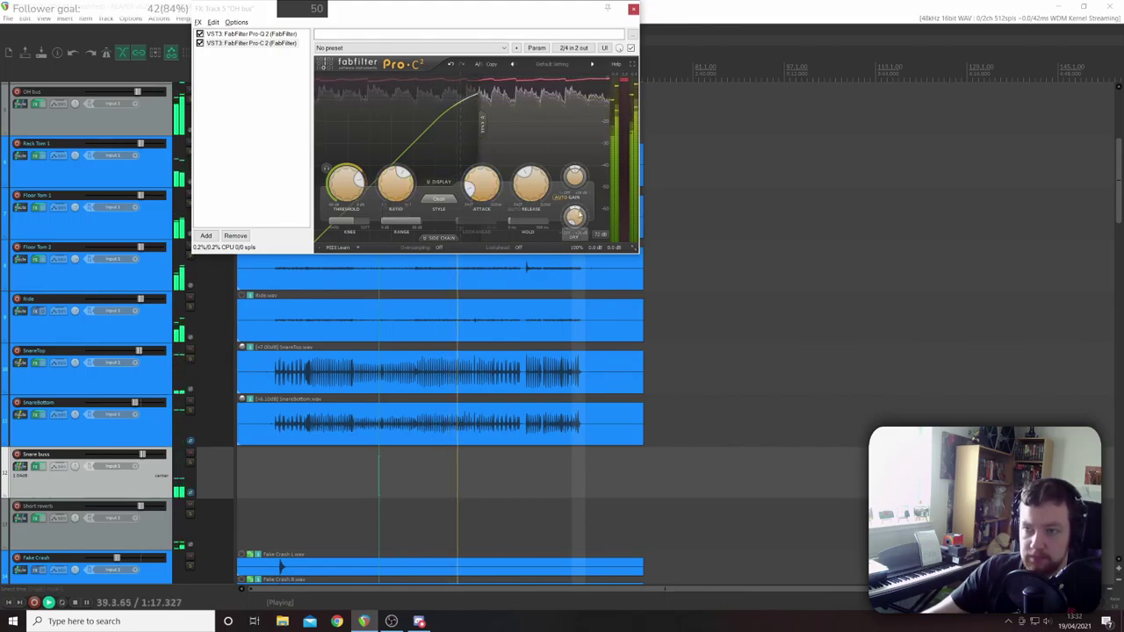
click(631, 48)
click(630, 47)
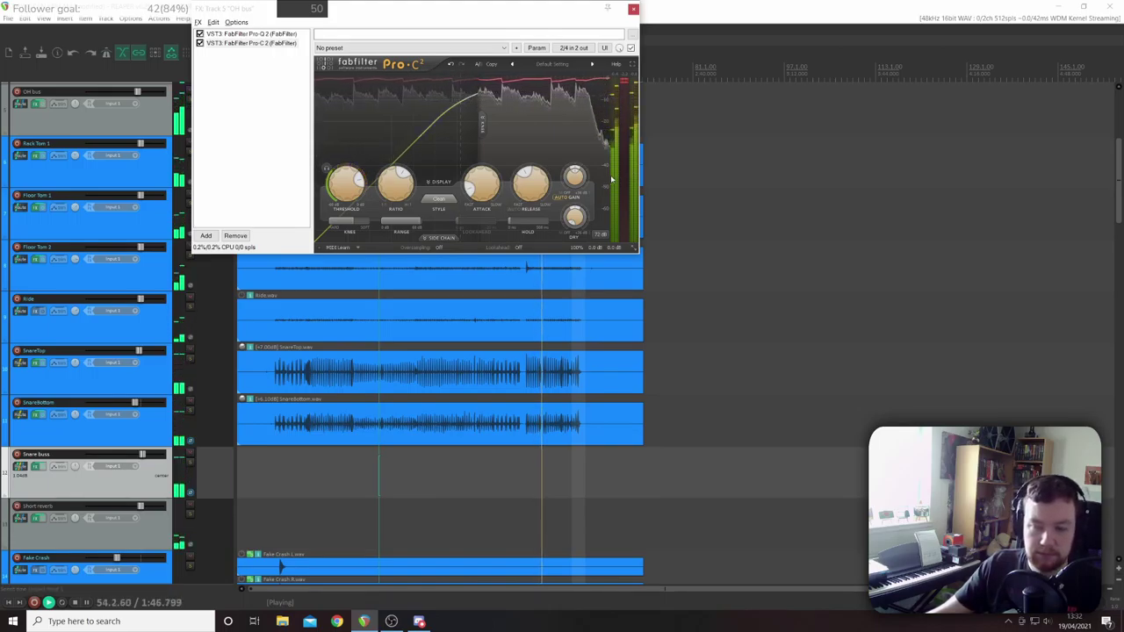
- Replay from about 0:49 and ease the OH bus Pro-C 2 knee to about +22 dB, then stop
mouse_move(620, 185)
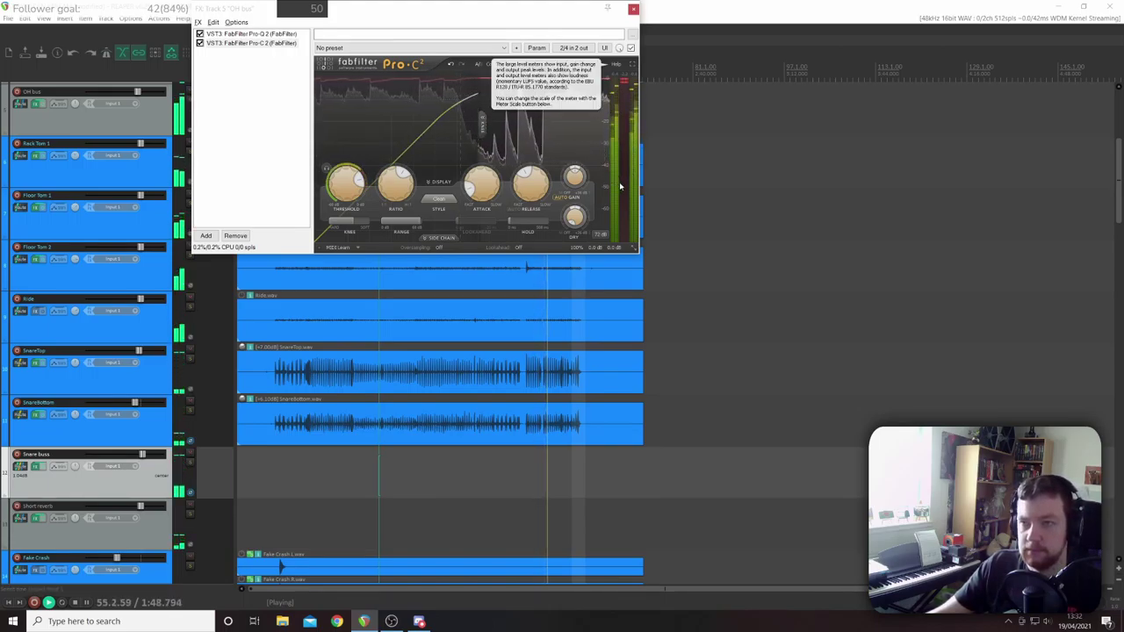
mouse_move(344, 192)
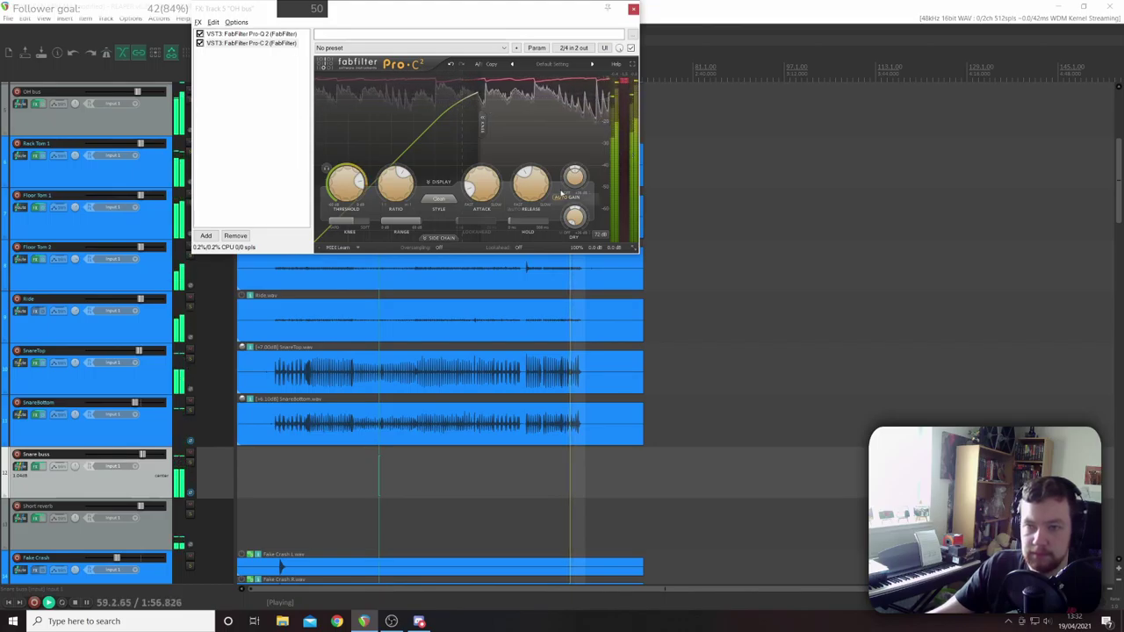
mouse_move(531, 183)
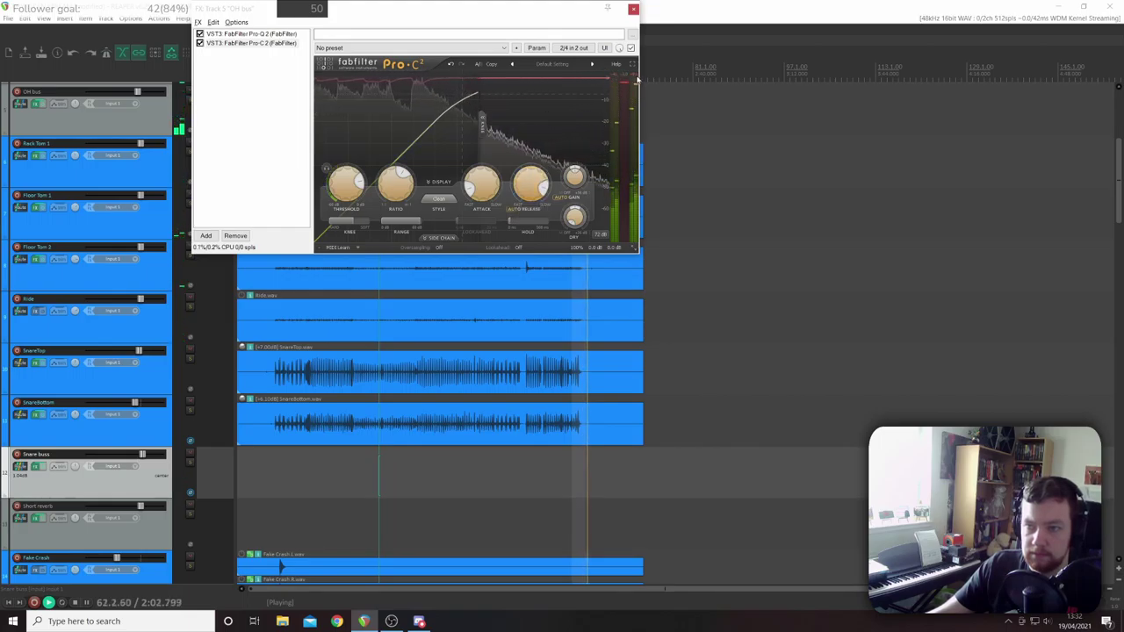
key(space)
key(space)
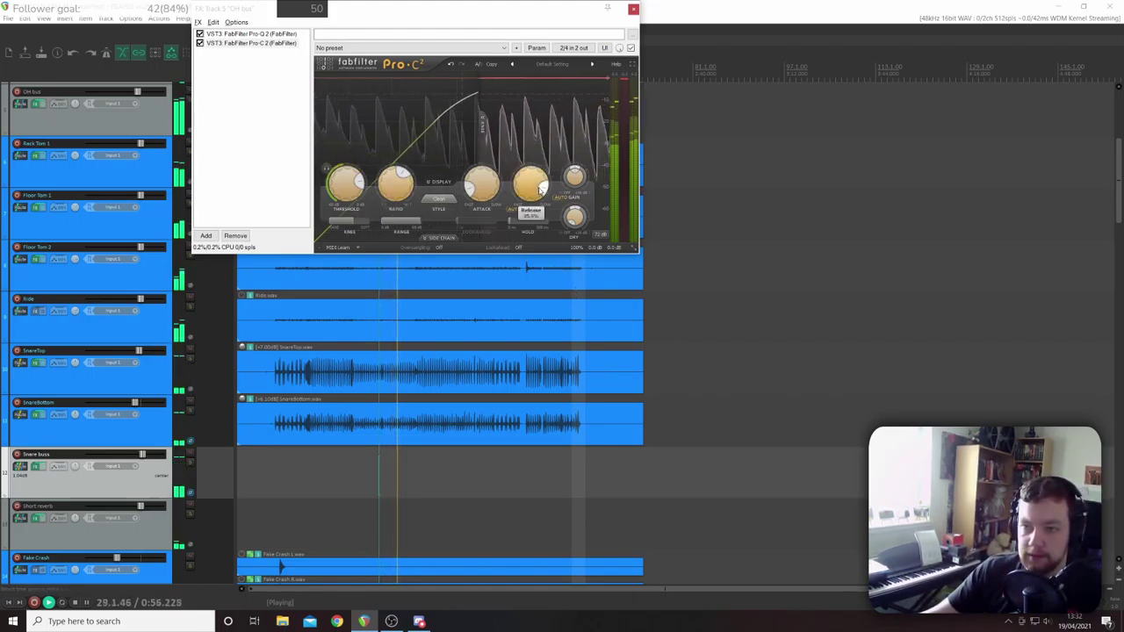
mouse_move(372, 224)
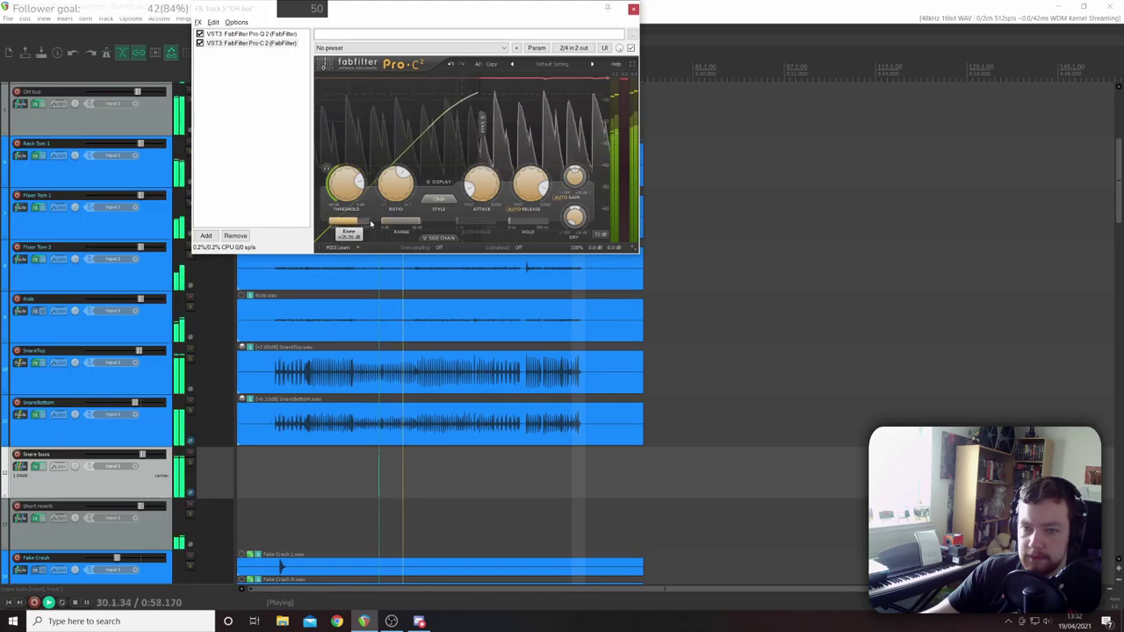
drag(372, 224, 360, 225)
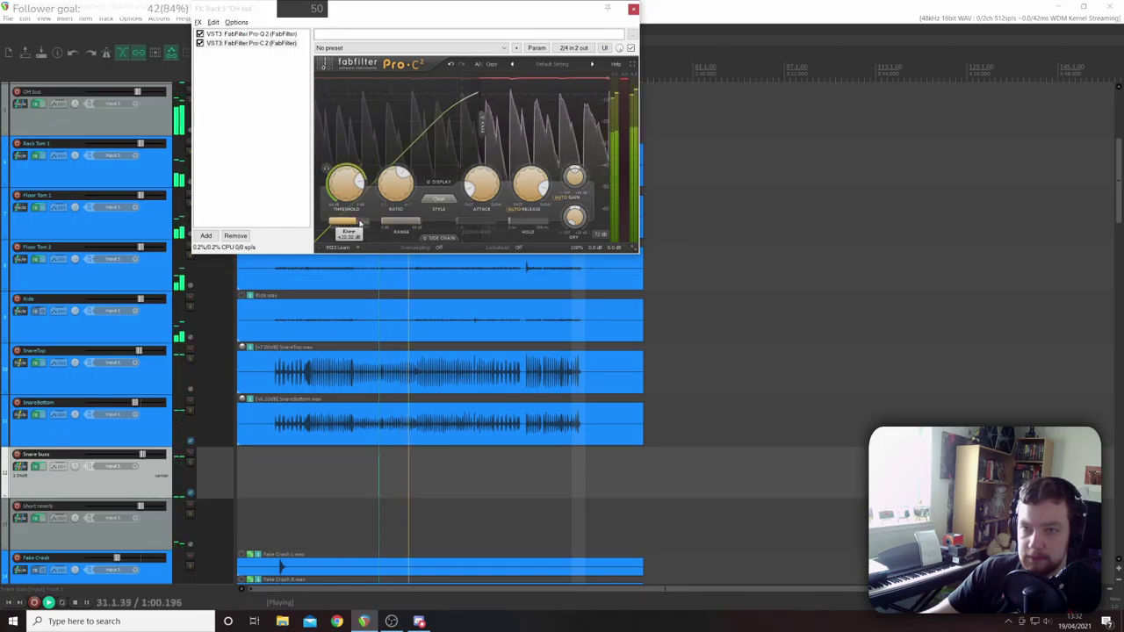
mouse_move(519, 226)
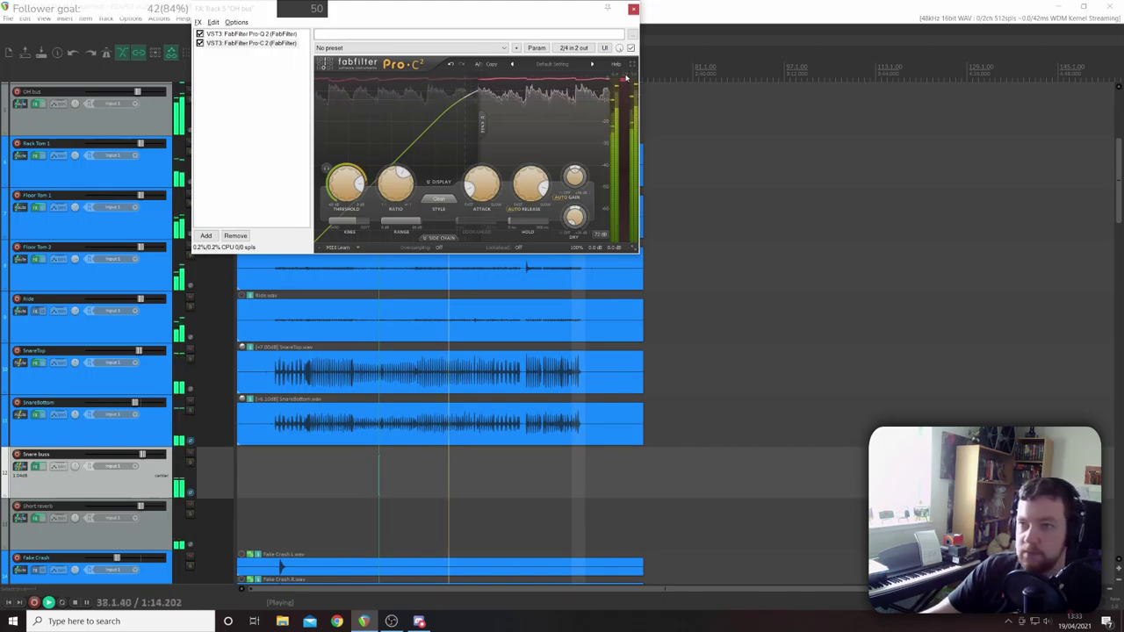
key(space)
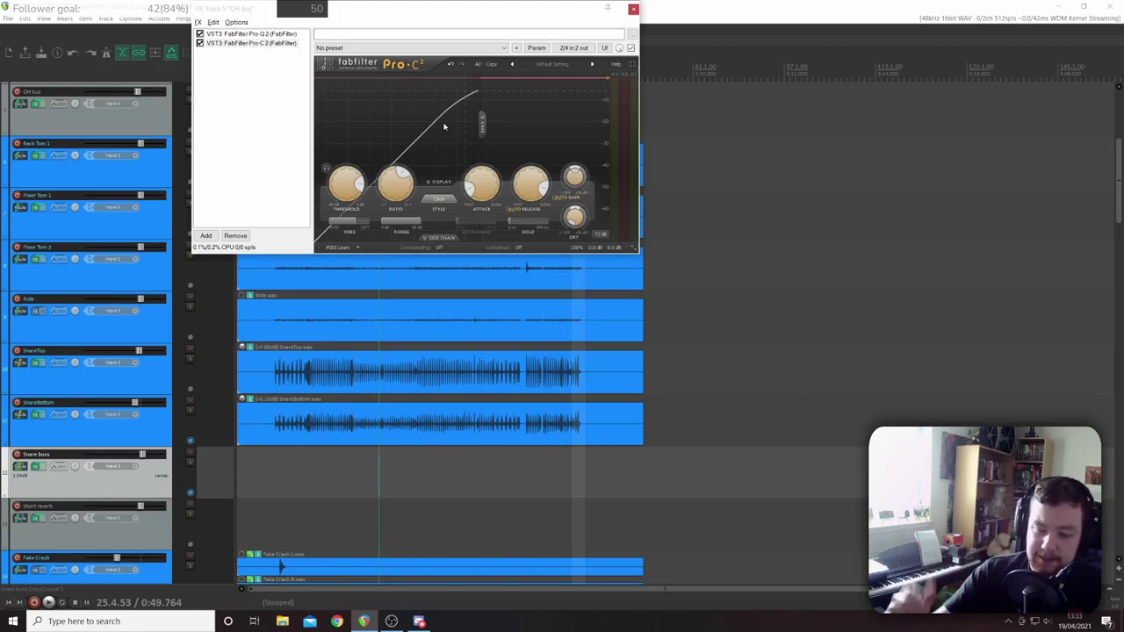
- Play the drums and lower the OH bus Pro-C 2 threshold to about -19.9 dB
mouse_move(470, 191)
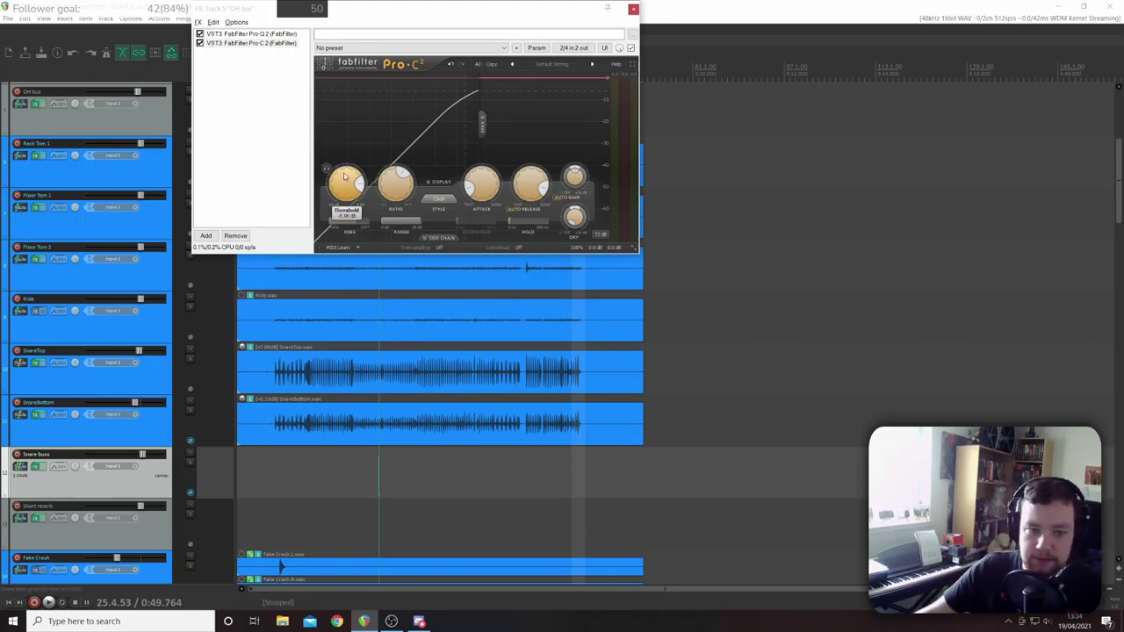
key(space)
drag(344, 176, 343, 223)
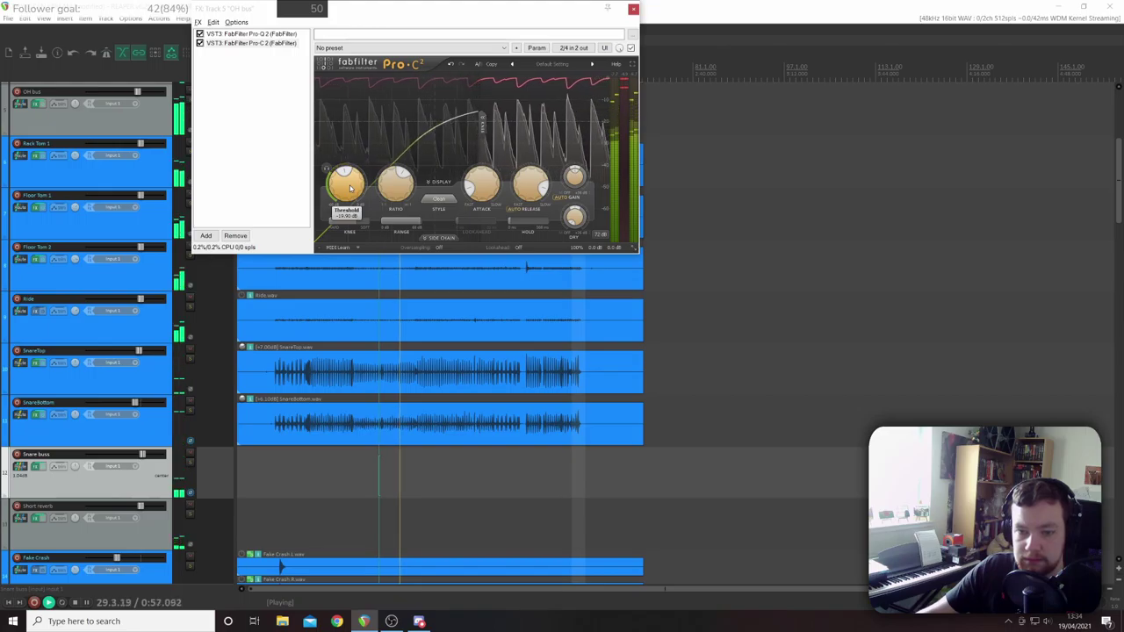
- Pull the OH bus Pro-C 2 threshold further down toward about -26 dB
mouse_move(349, 187)
mouse_down()
mouse_move(350, 215)
mouse_move(354, 178)
mouse_up()
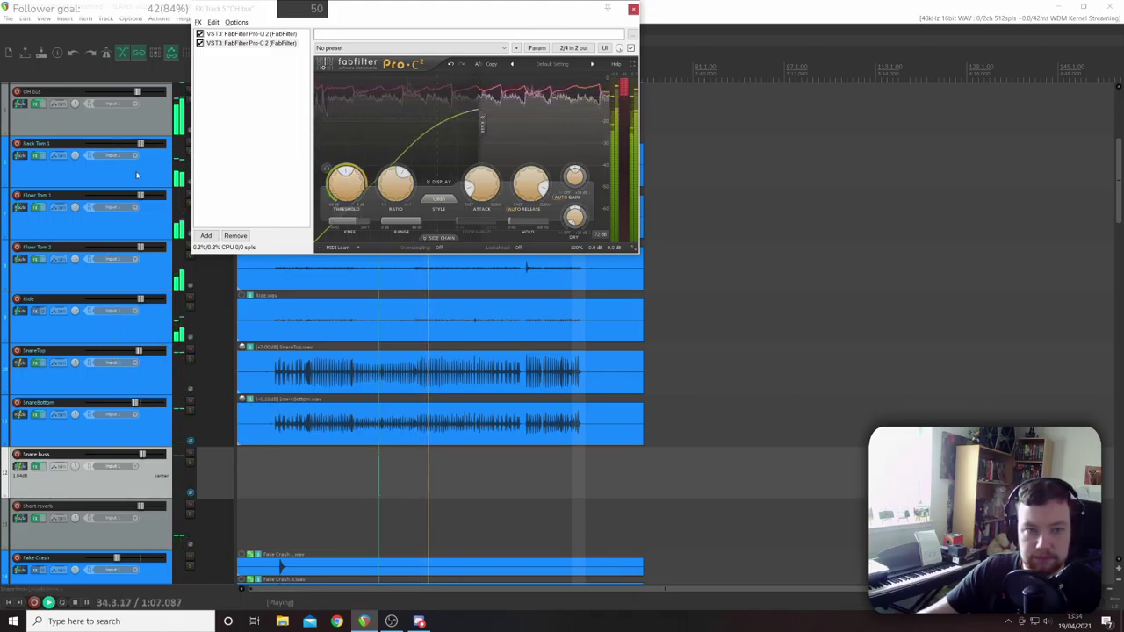
- Solo the OH bus and raise its Pro-C 2 threshold to about -10.8 dB
scroll(138, 156, up, 1)
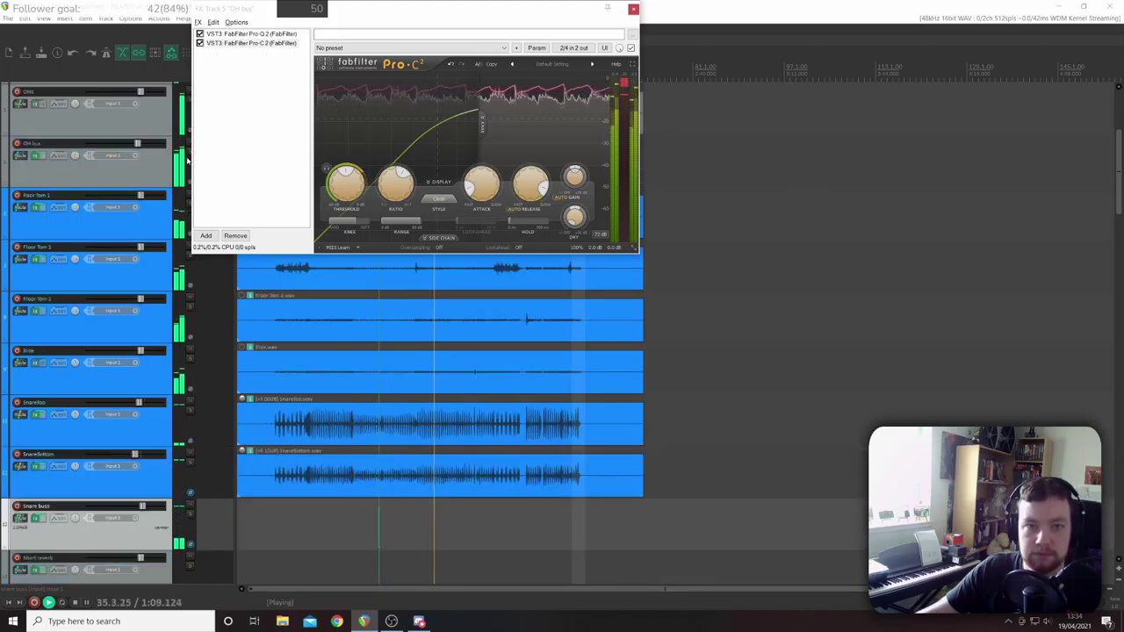
click(216, 281)
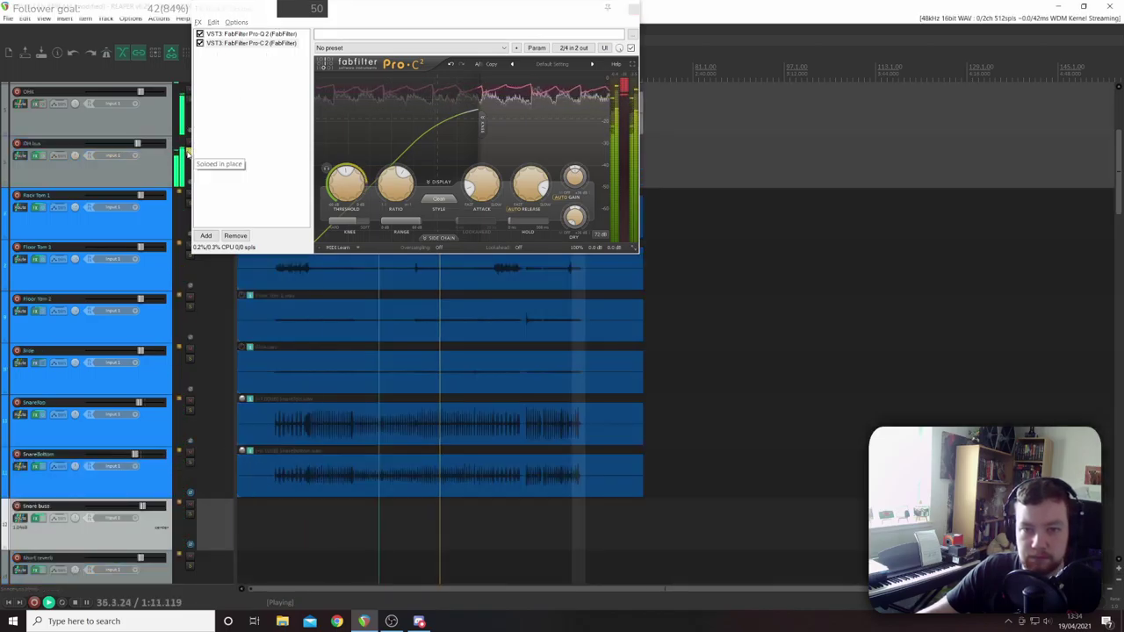
drag(358, 187, 347, 159)
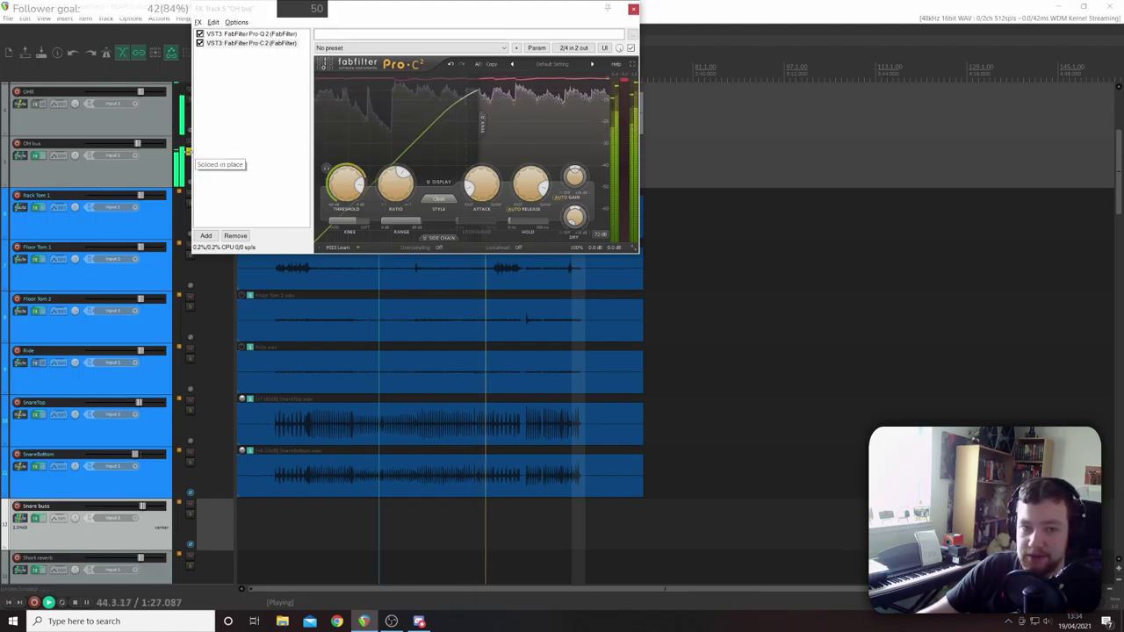
- Unsolo the OH bus so the full kit plays, then stop playback
click(187, 154)
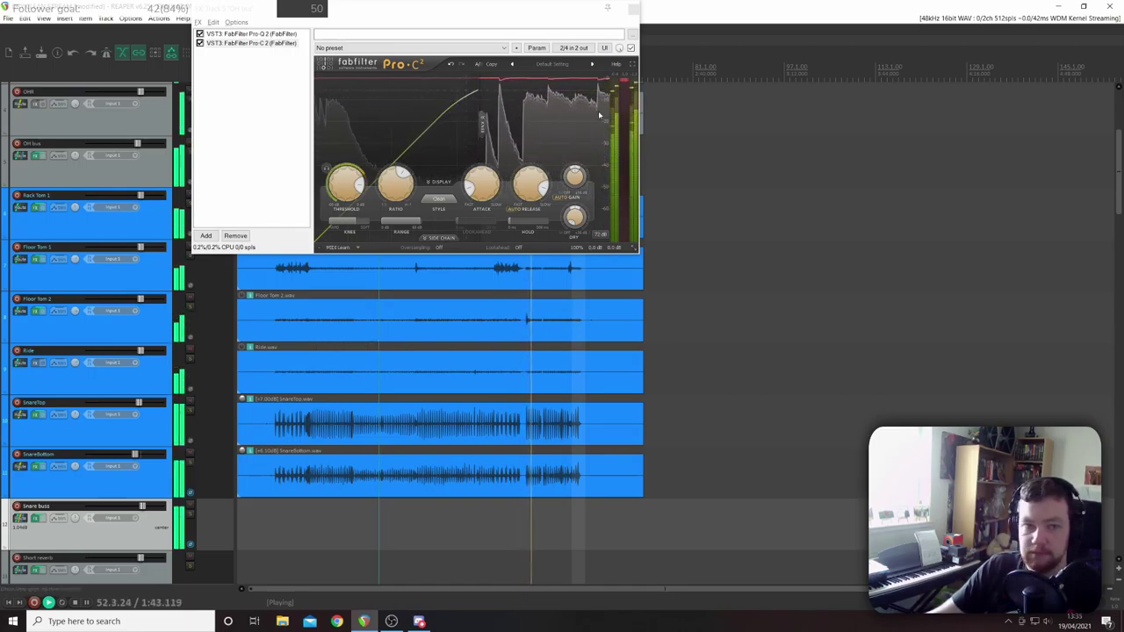
click(625, 80)
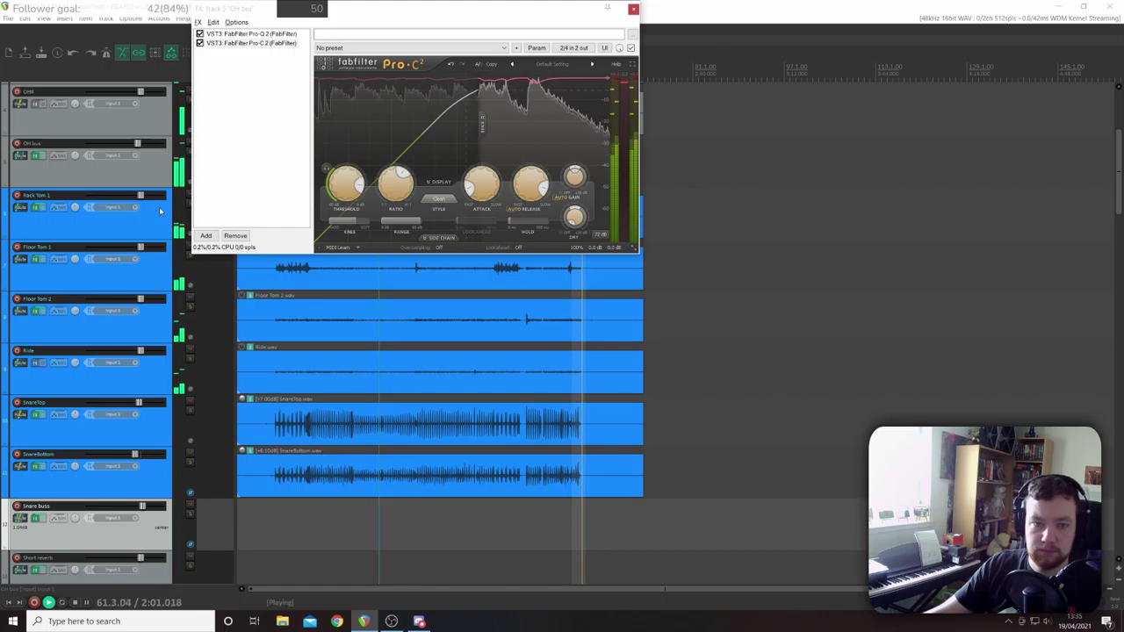
key(space)
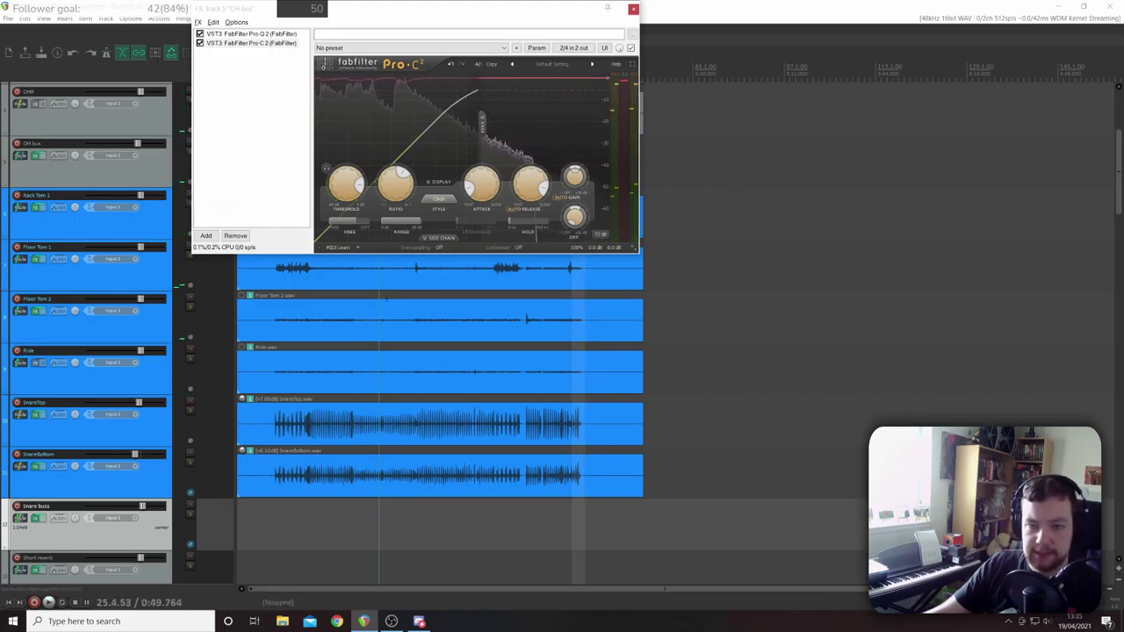
- Set the edit cursor on the Rack Tom 1 item near bar 17 and play from there
click(364, 305)
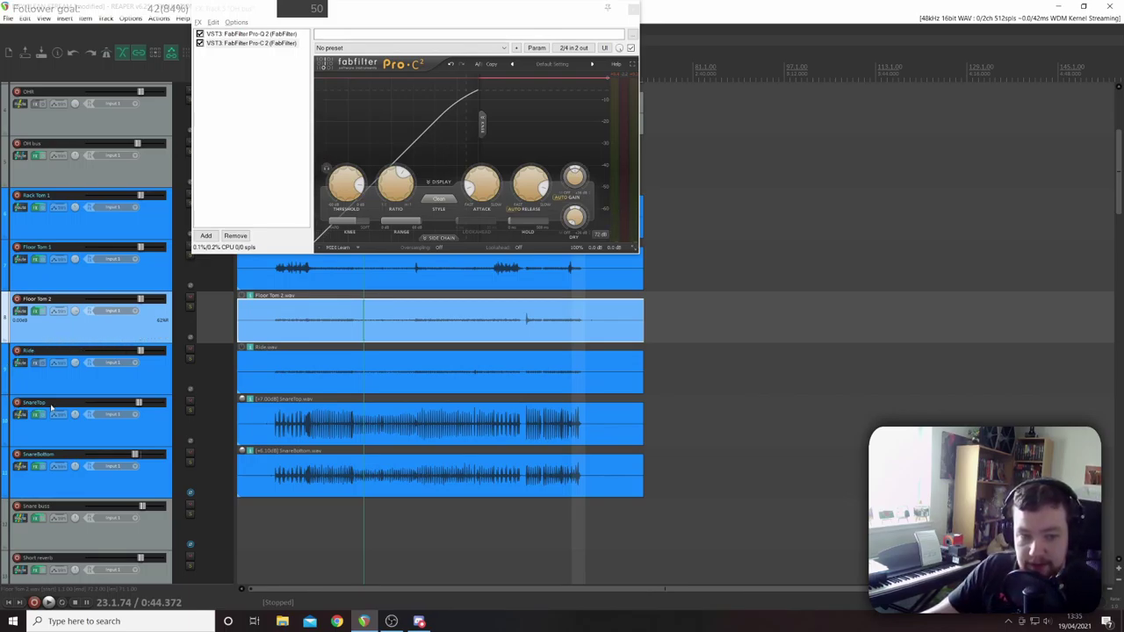
click(91, 385)
click(129, 338)
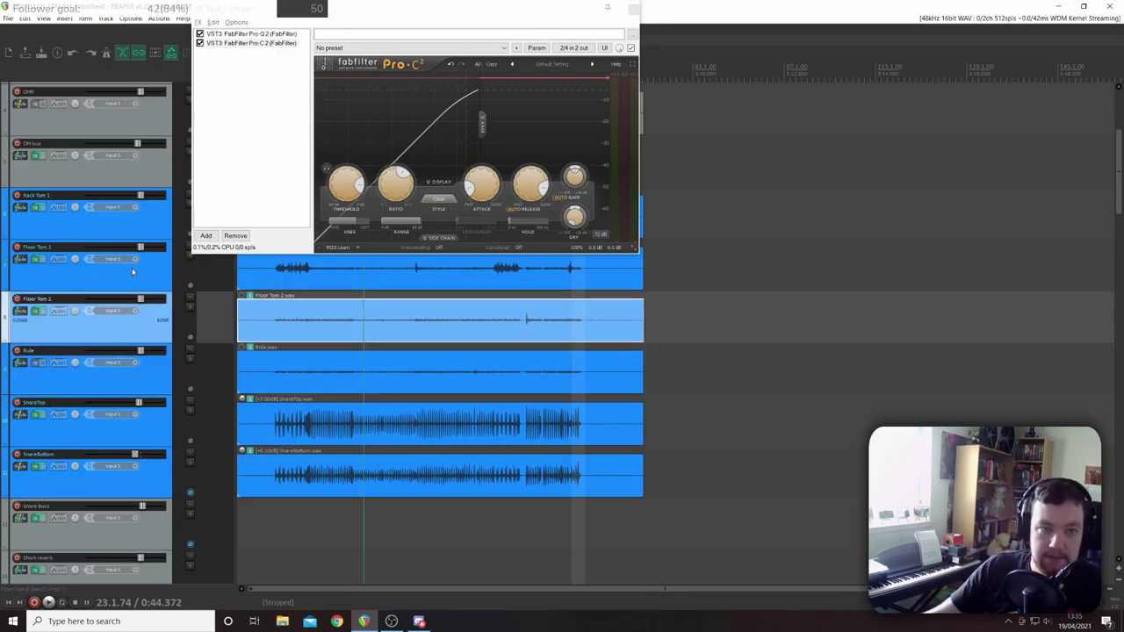
scroll(88, 264, up, 2)
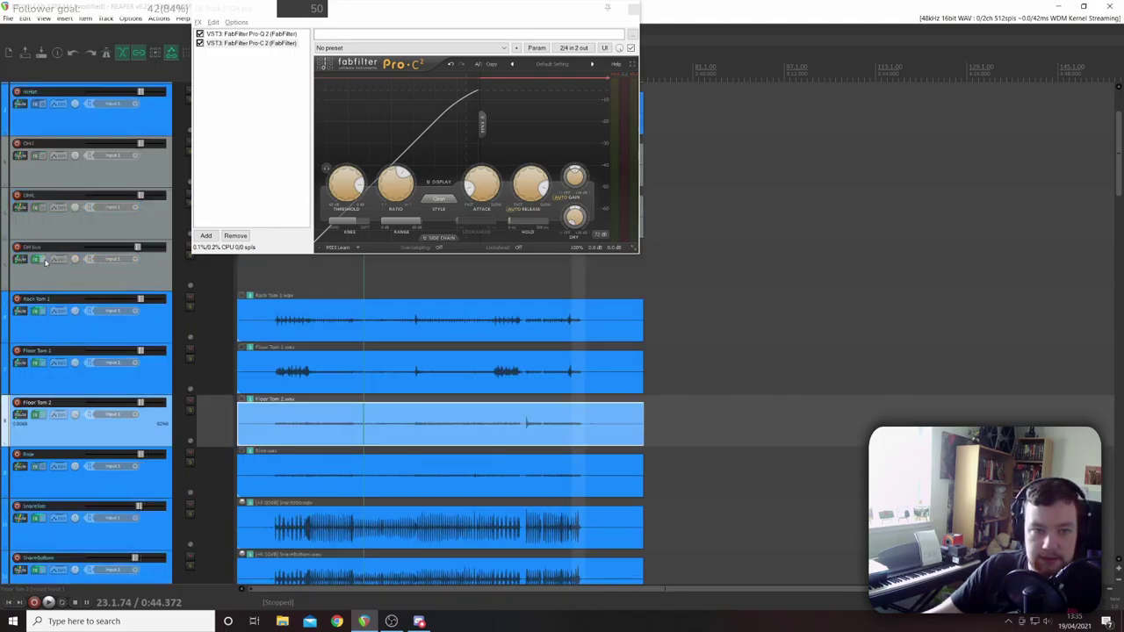
click(330, 323)
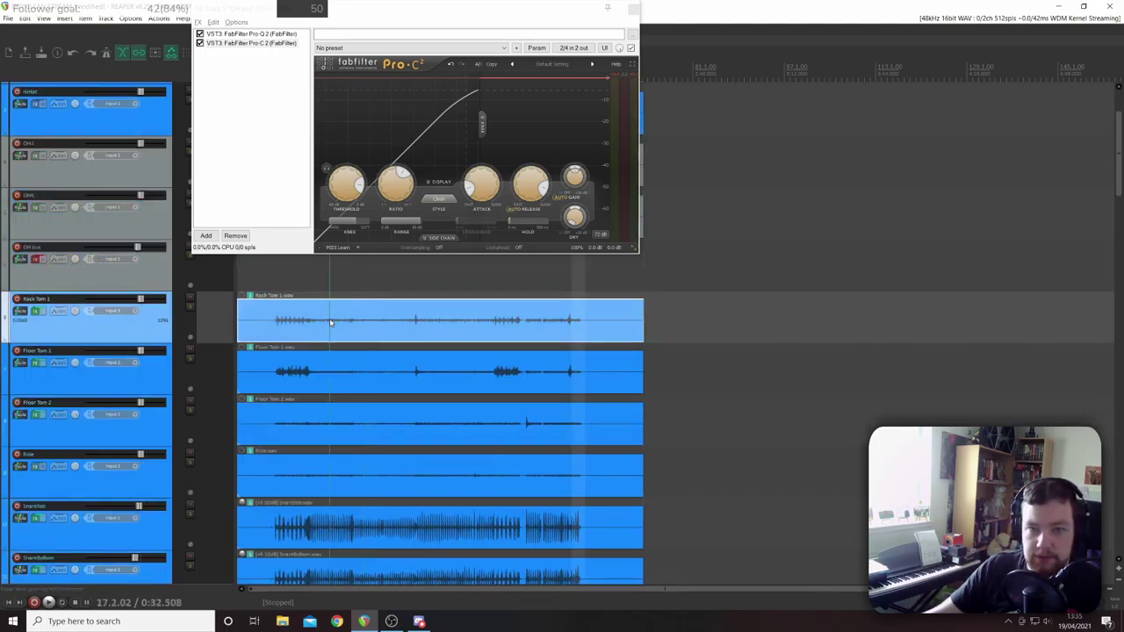
key(space)
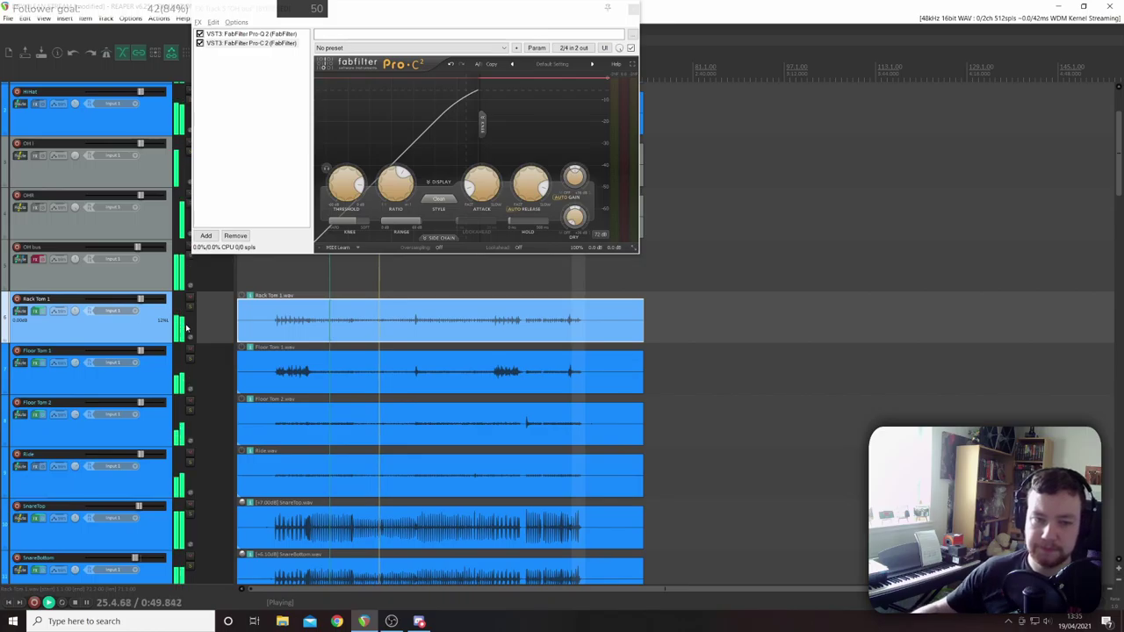
- Toggle the OH bus effects on and then bypass them to compare with the unprocessed overheads
click(36, 259)
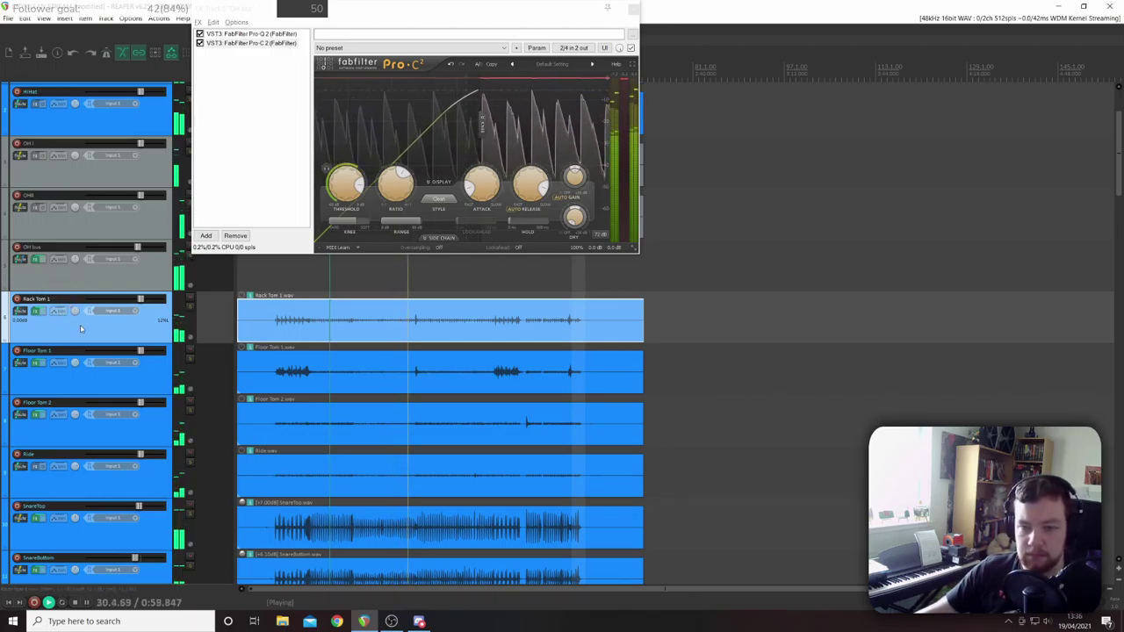
click(42, 264)
click(40, 262)
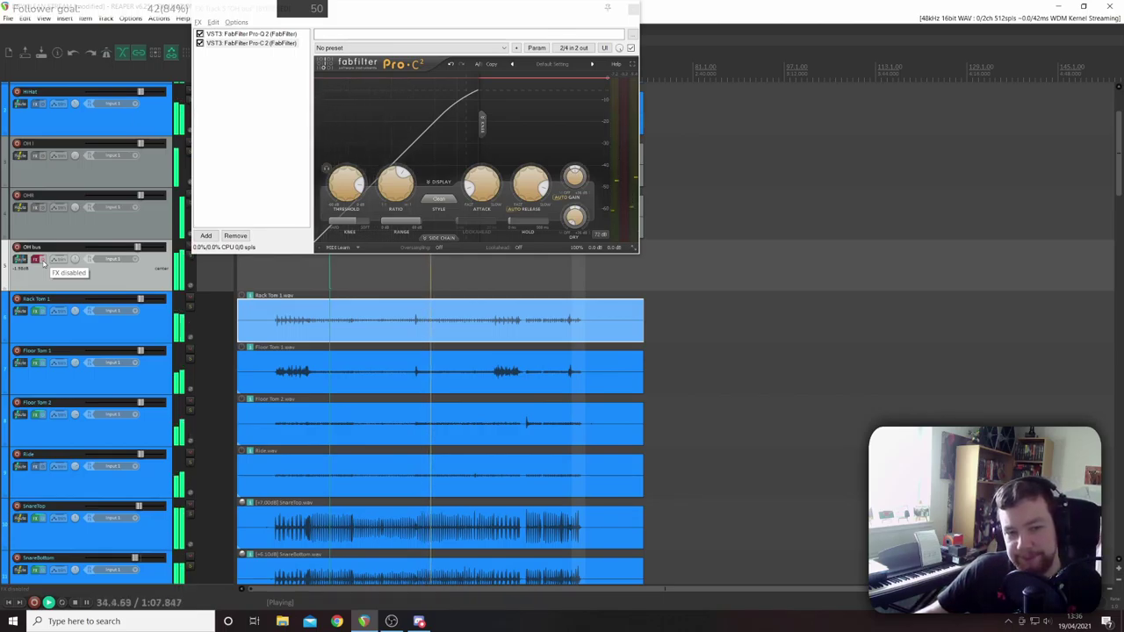
- Stop playback, then replay from around bar 17 with the OH bus effects still bypassed
key(space)
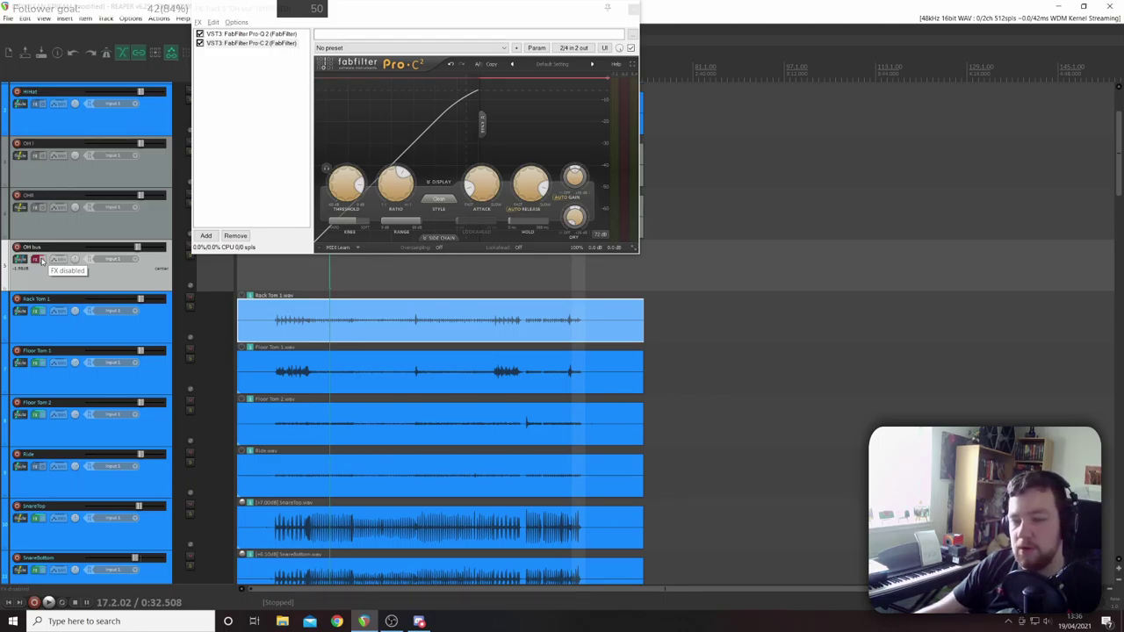
key(space)
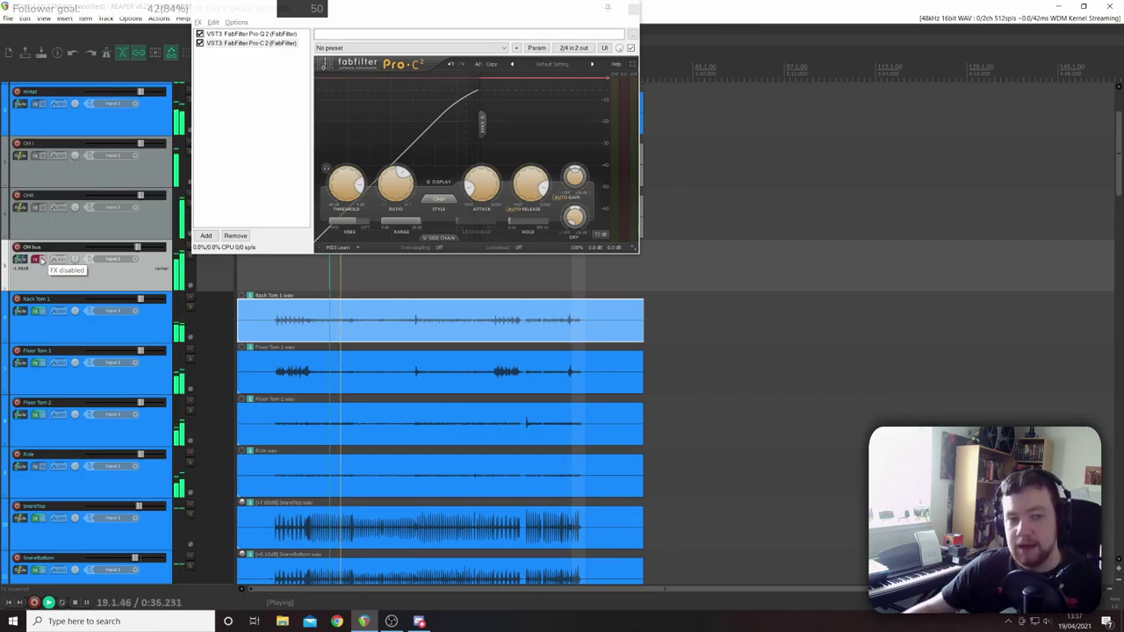
- Re-enable the OH bus effects chain so Pro-Q 2 and Pro-C 2 process again
click(41, 260)
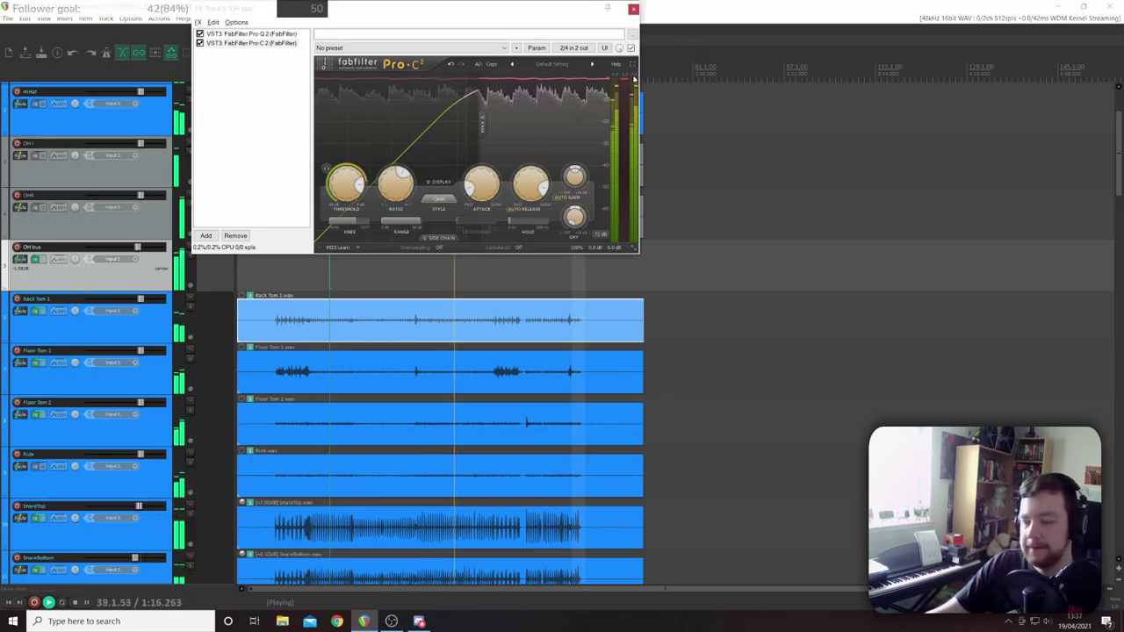
- Stop playback and close the OH bus effects window
key(space)
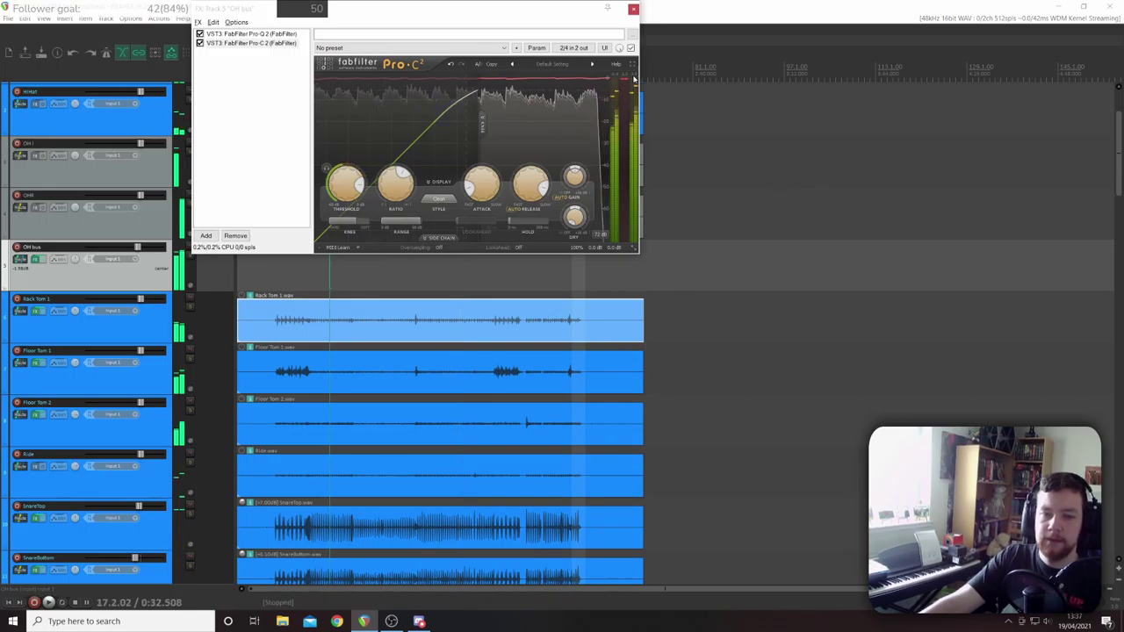
scroll(685, 176, down, 4)
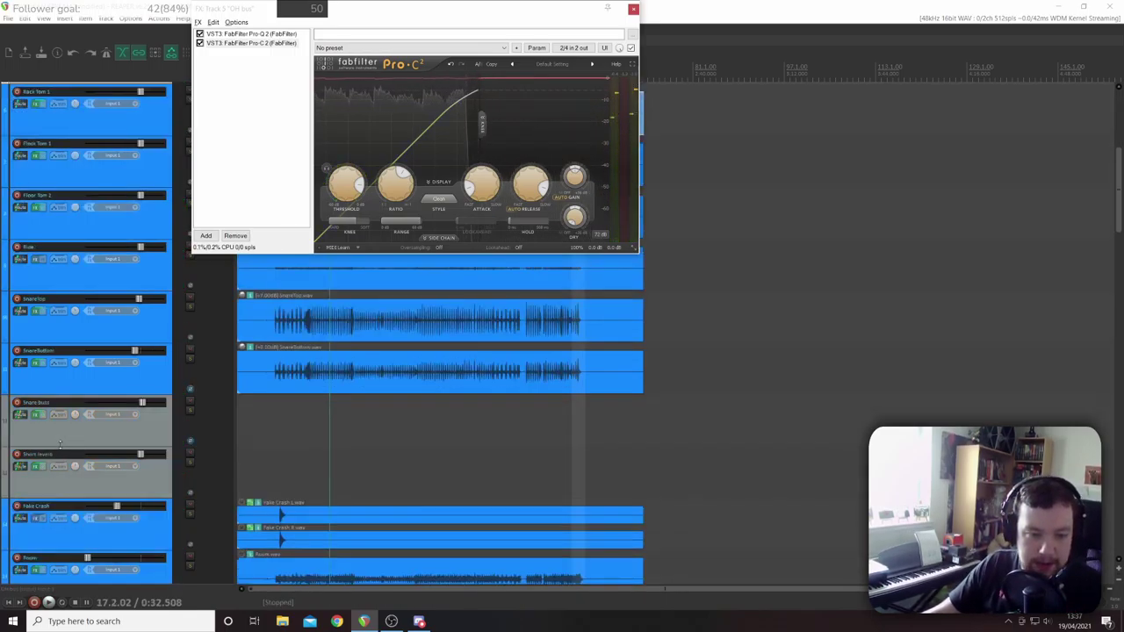
click(638, 10)
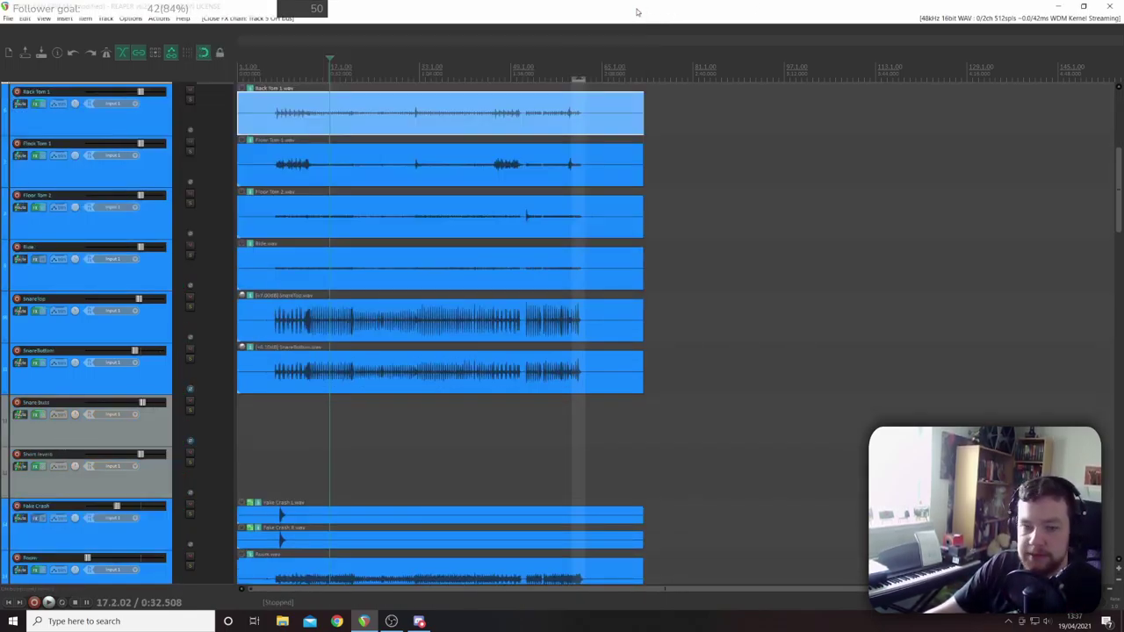
- Move the SideRoom track up so it sits next to the Room track
scroll(140, 428, down, 4)
scroll(140, 428, down, 2)
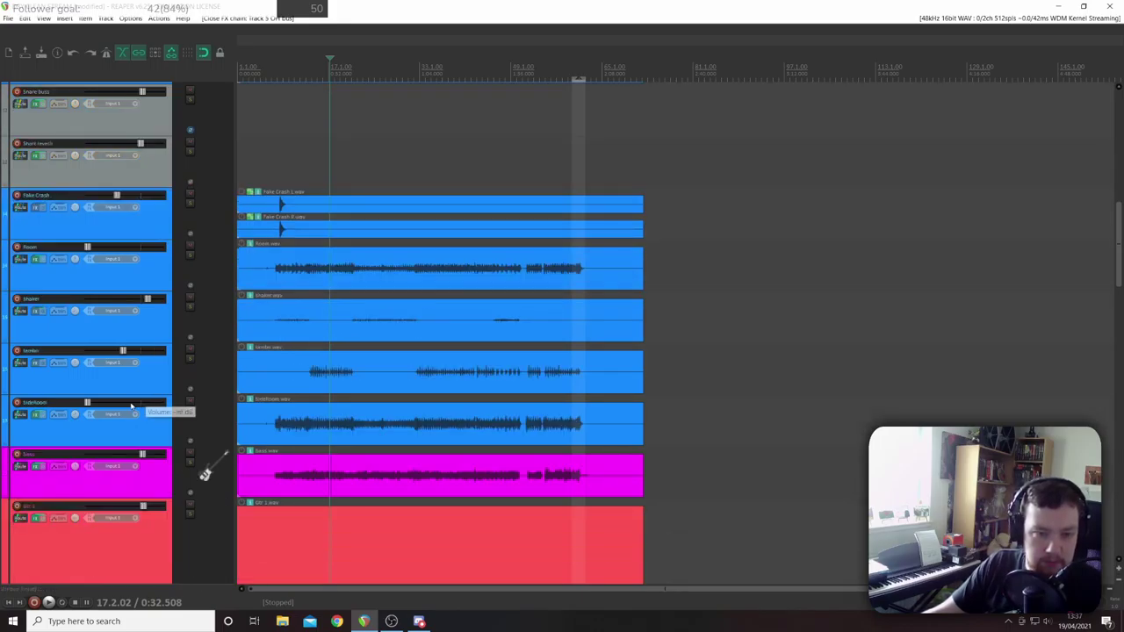
drag(154, 418, 141, 292)
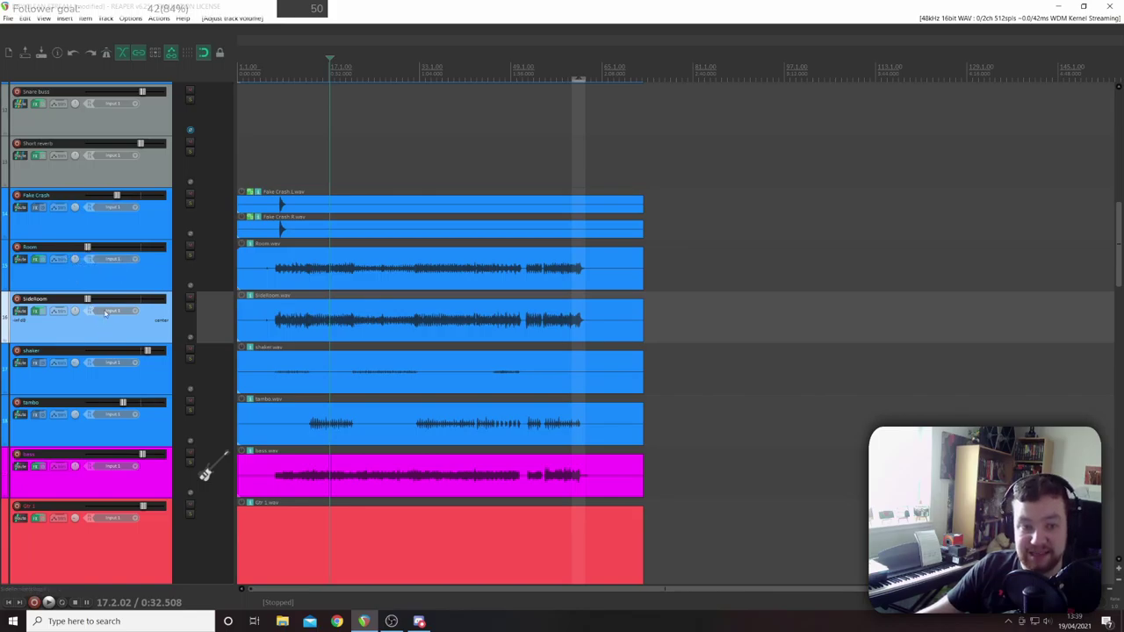
- Silence the Sideroom track and select the Room track with the mix playing
drag(92, 300, 68, 281)
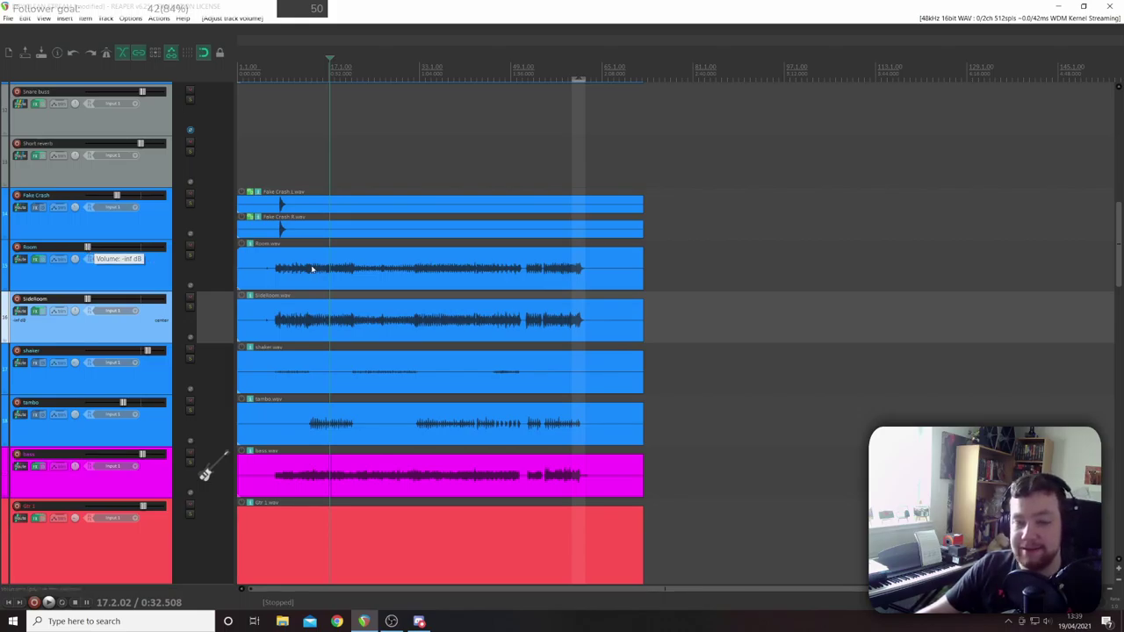
click(275, 271)
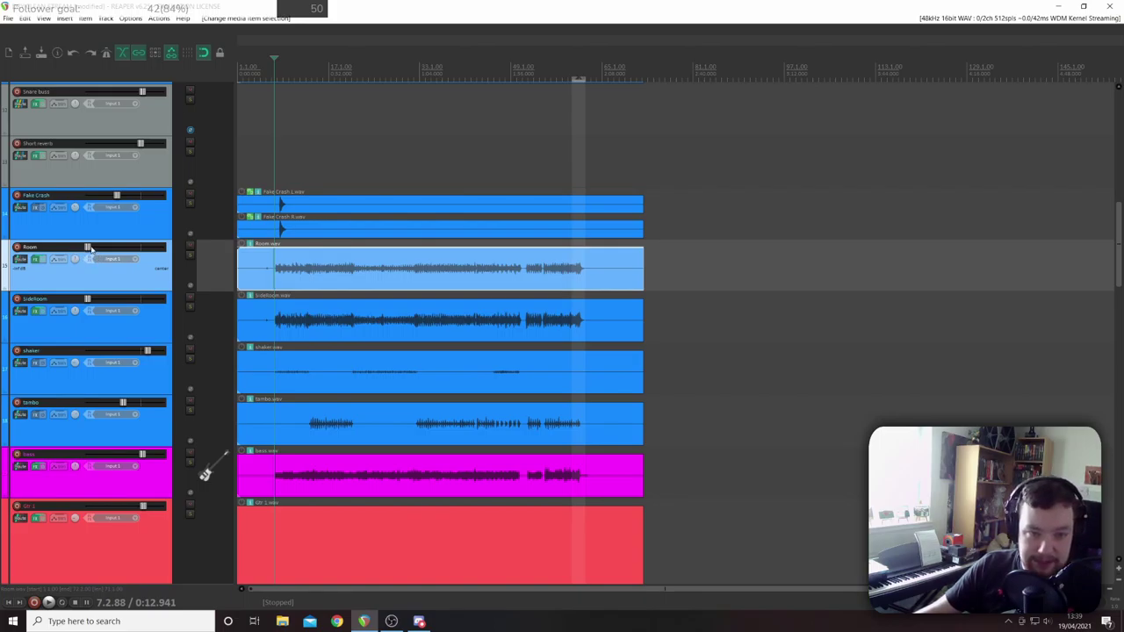
key(space)
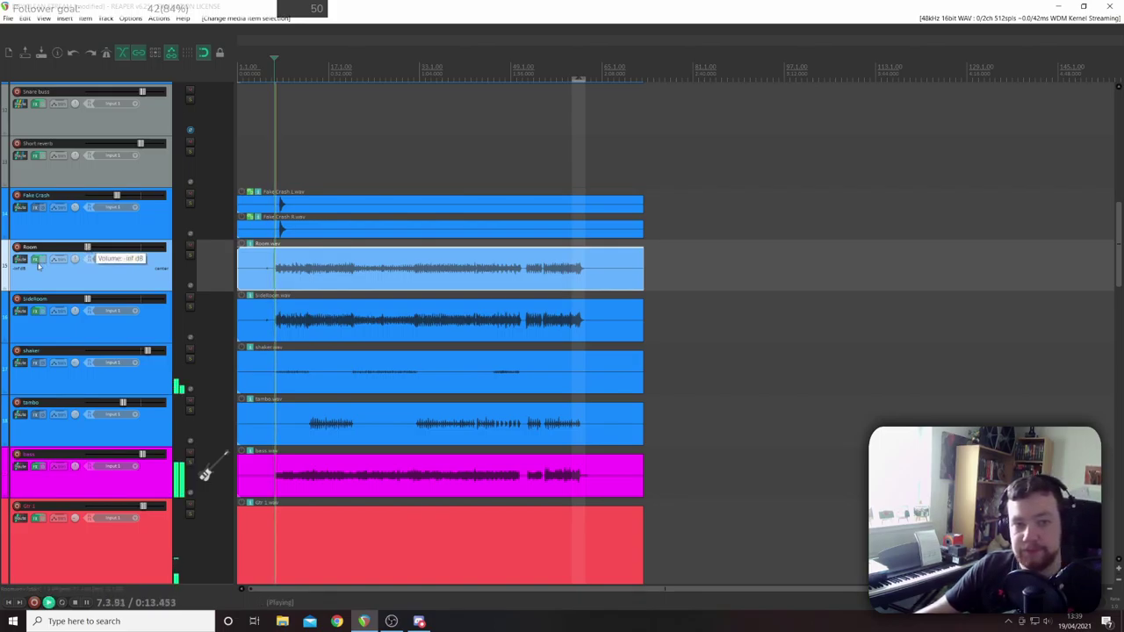
click(35, 262)
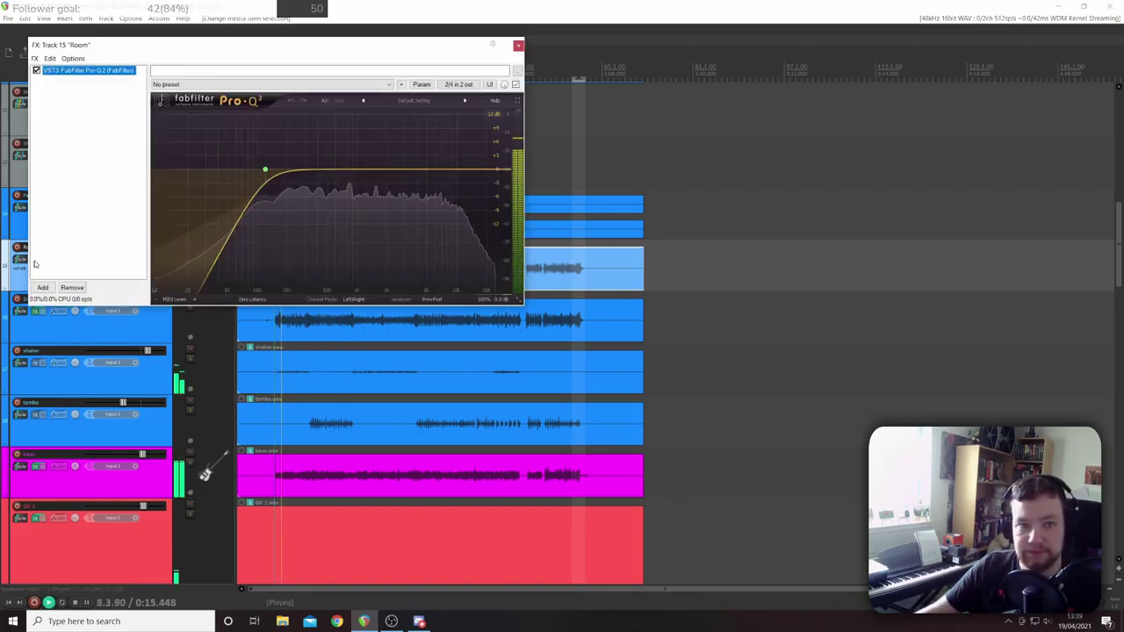
click(517, 46)
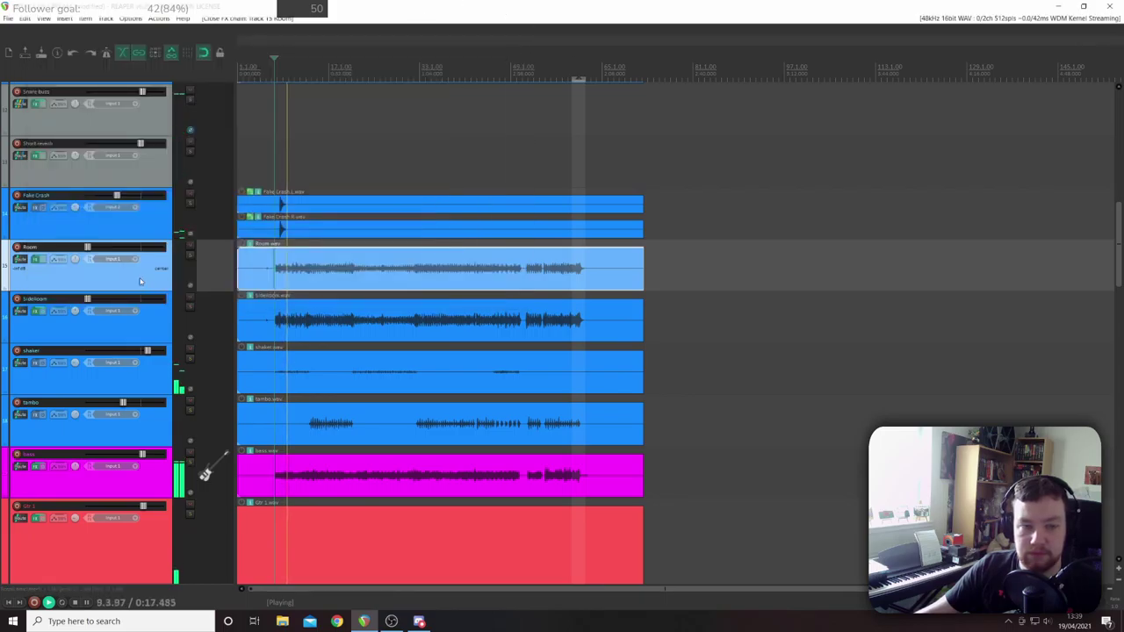
- Audition Room track levels around -9.75 dB and -15 dB against the playing mix
drag(96, 248, 139, 249)
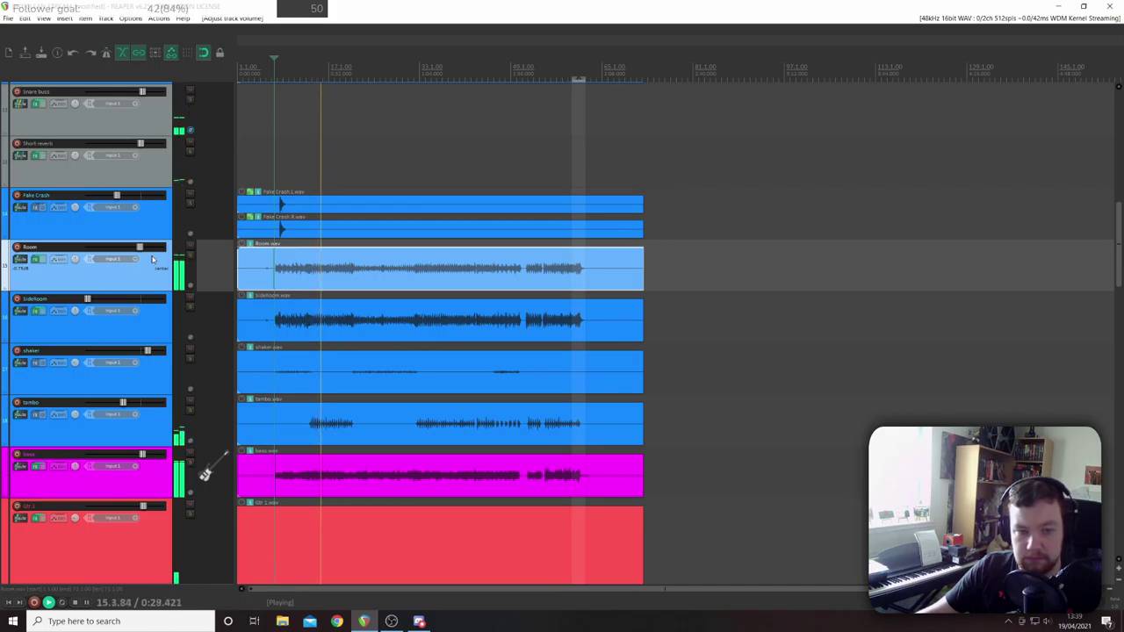
key(space)
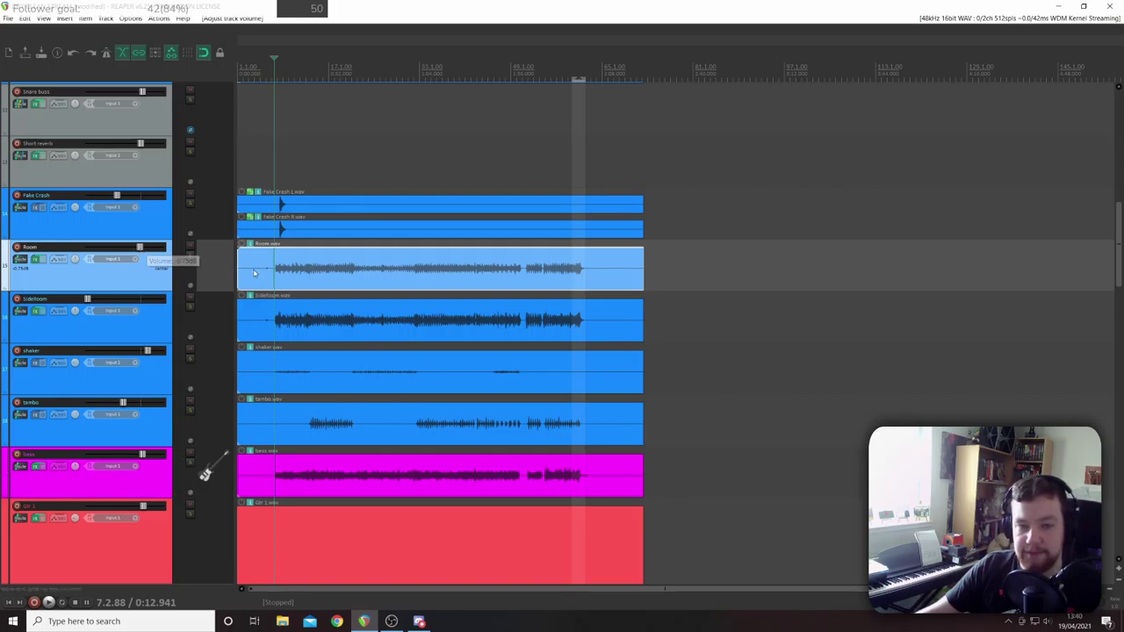
key(space)
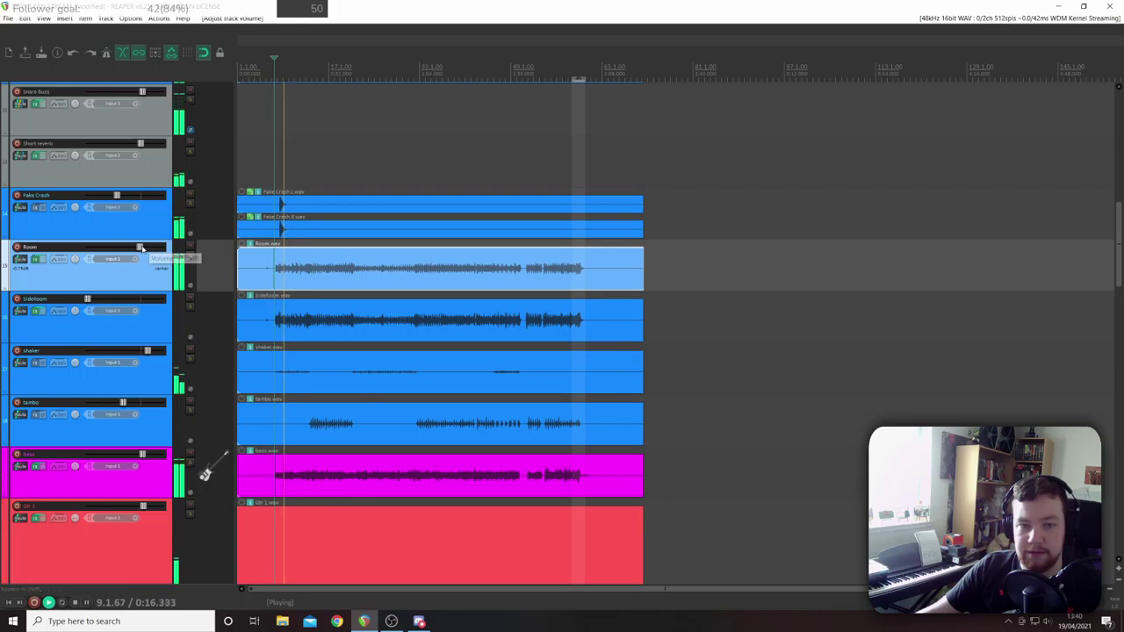
key(space)
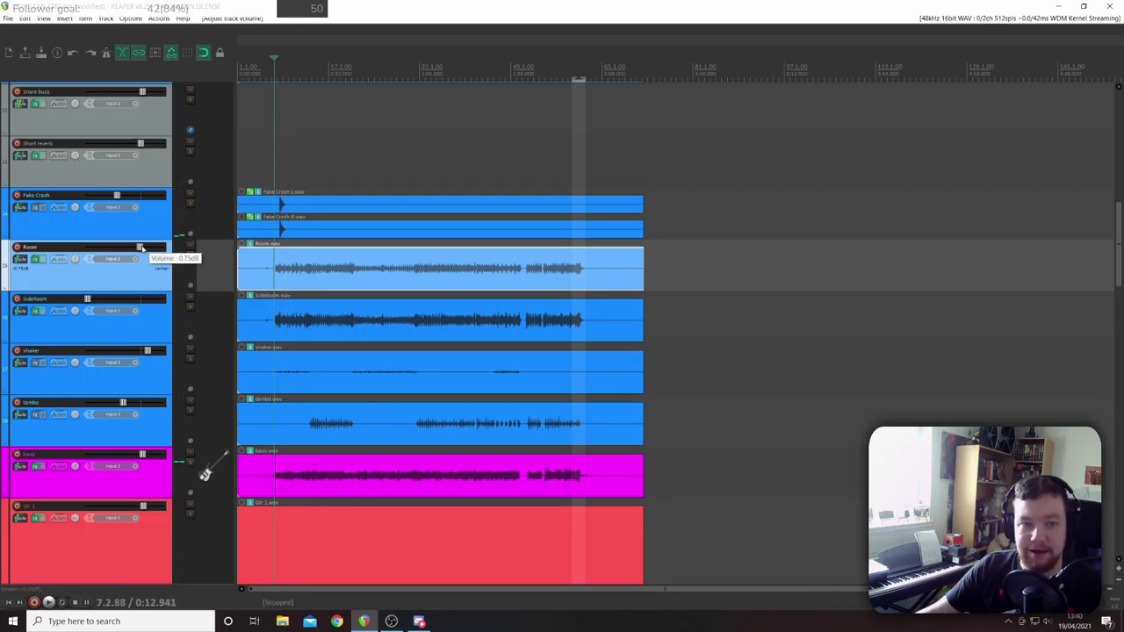
drag(140, 249, 100, 253)
key(space)
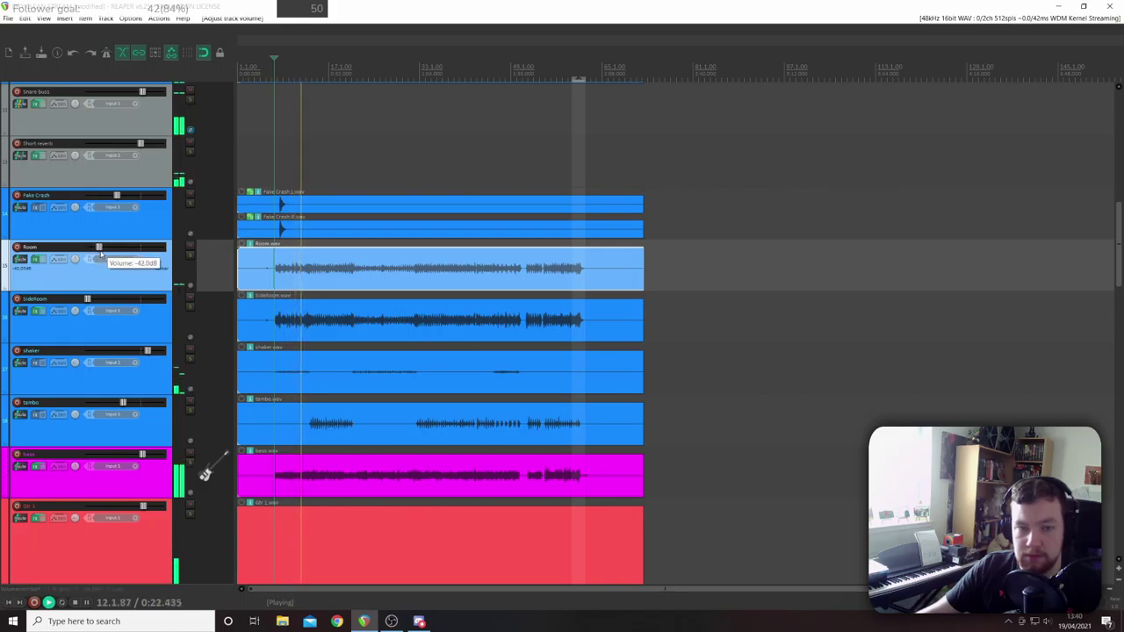
- Fine-tune the Room track volume near -7.8 dB and open its Pro-Q 2 effects chain
drag(100, 254, 134, 256)
key(space)
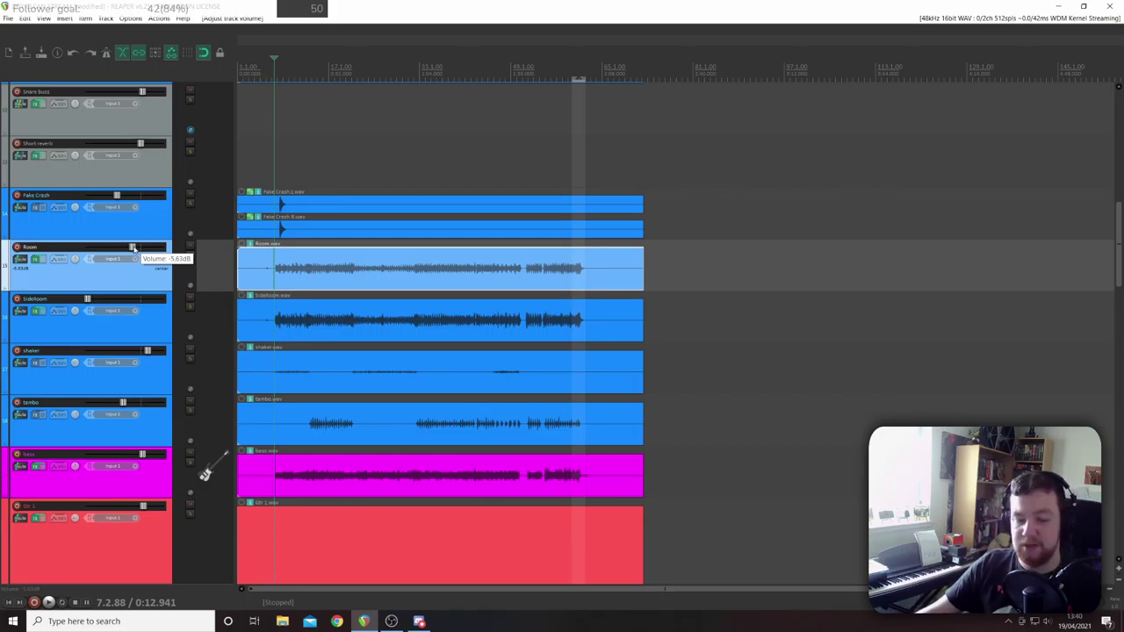
drag(133, 249, 107, 247)
key(space)
click(35, 260)
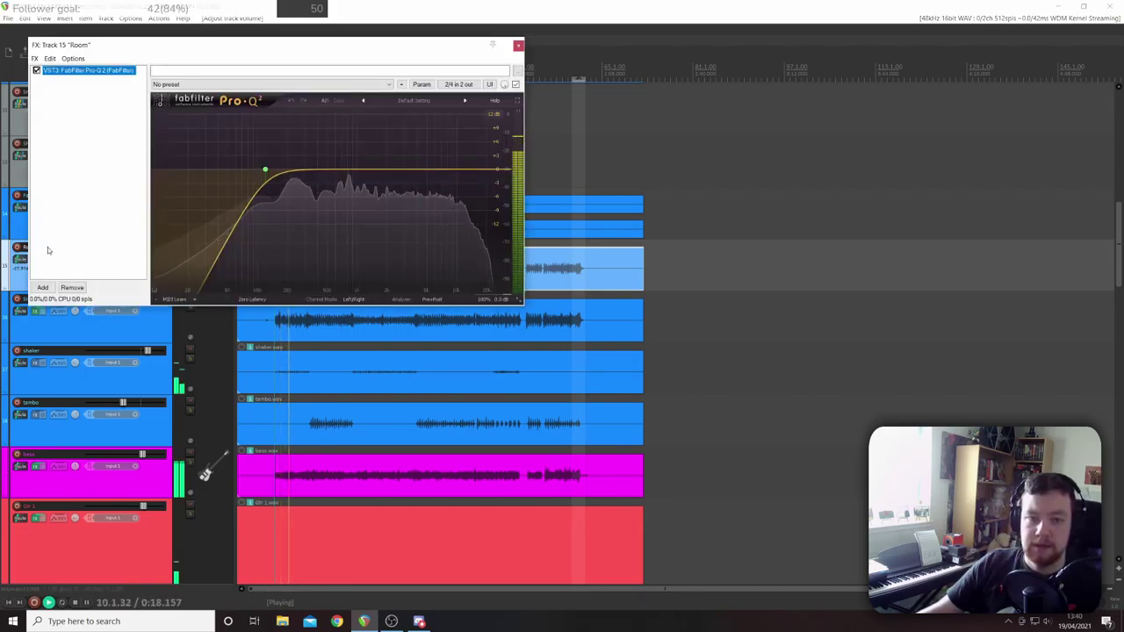
- Solo the Room track and raise its volume to about -3.92 dB
drag(197, 48, 593, 77)
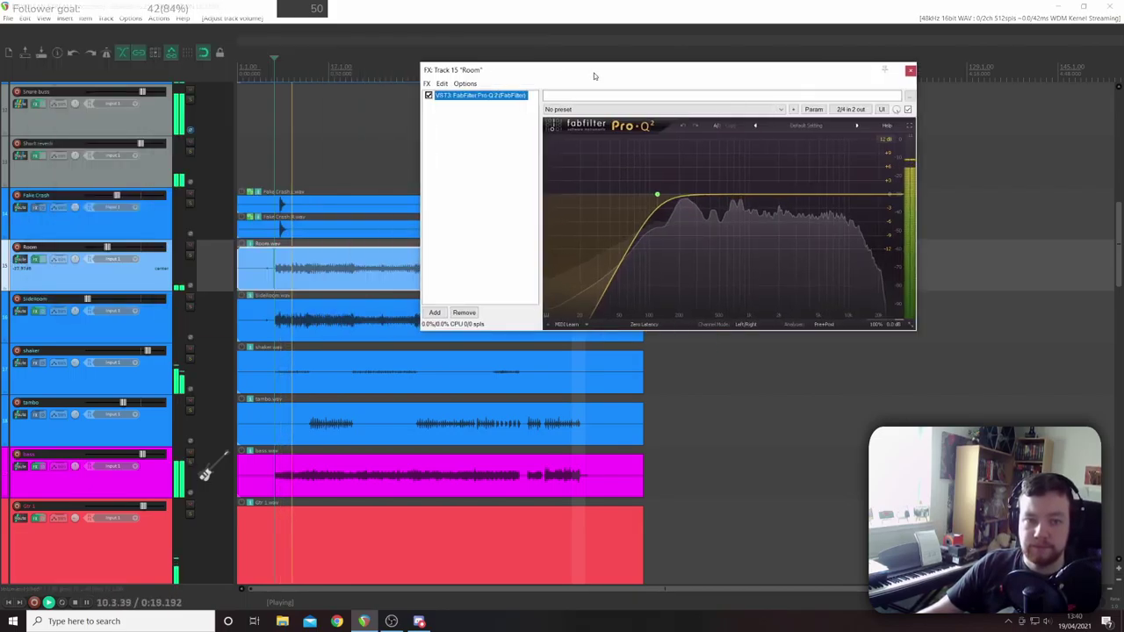
click(189, 256)
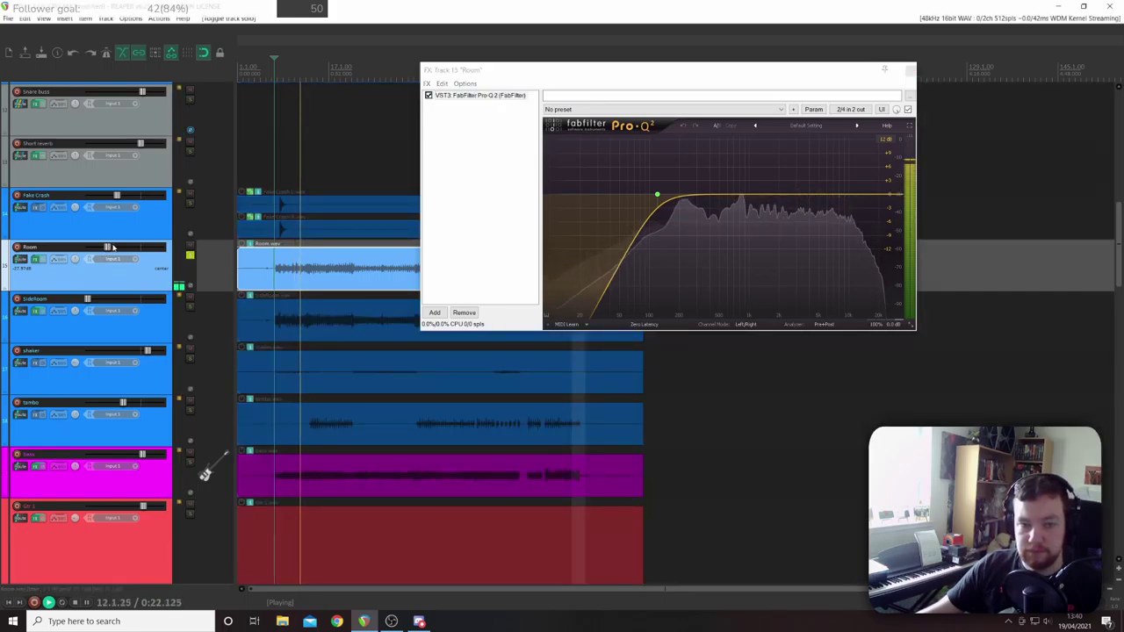
drag(107, 248, 134, 249)
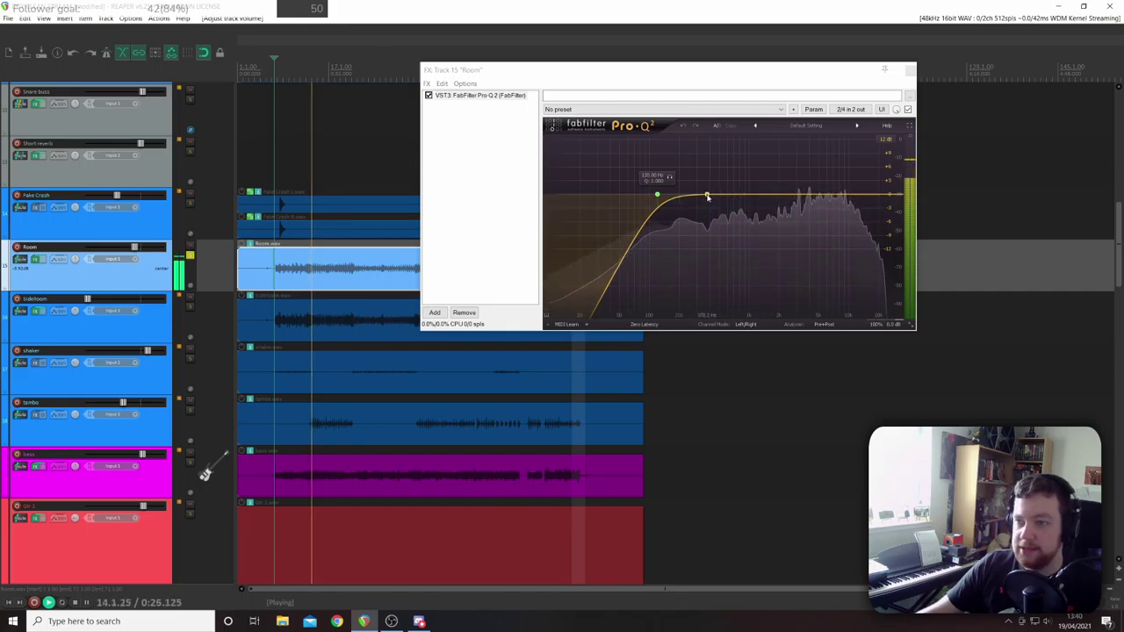
- Add a Pro-Q 2 bell cut on Room at about 187 Hz, -4.93 dB
drag(708, 194, 688, 208)
scroll(687, 208, up, 5)
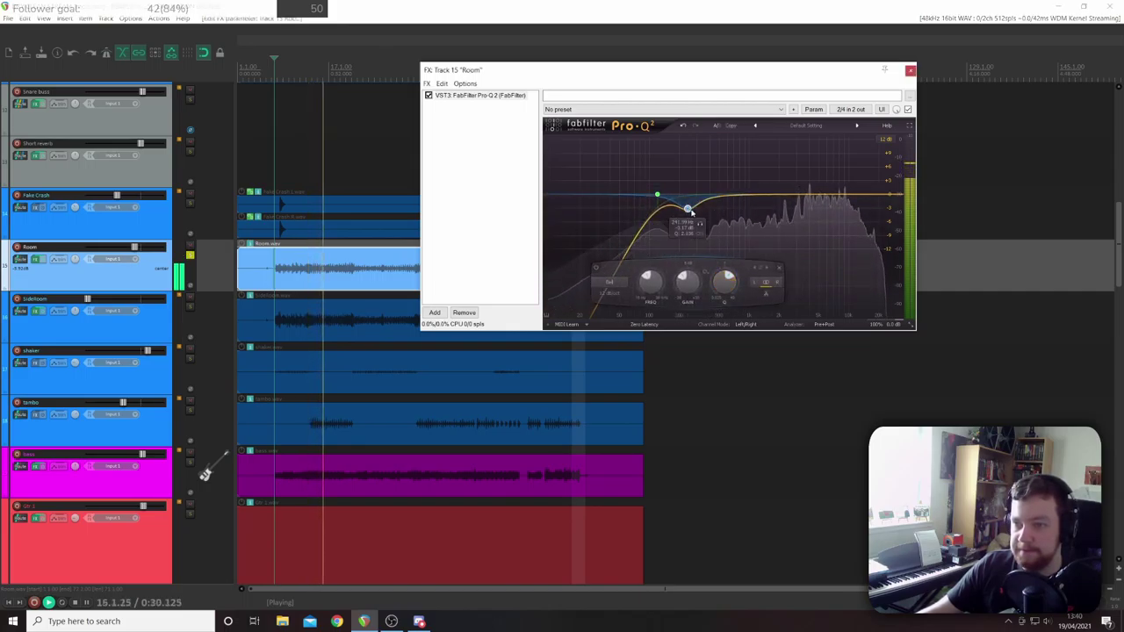
mouse_move(688, 209)
mouse_down()
mouse_move(676, 216)
mouse_move(693, 213)
mouse_move(660, 192)
mouse_move(673, 190)
mouse_move(687, 214)
mouse_up()
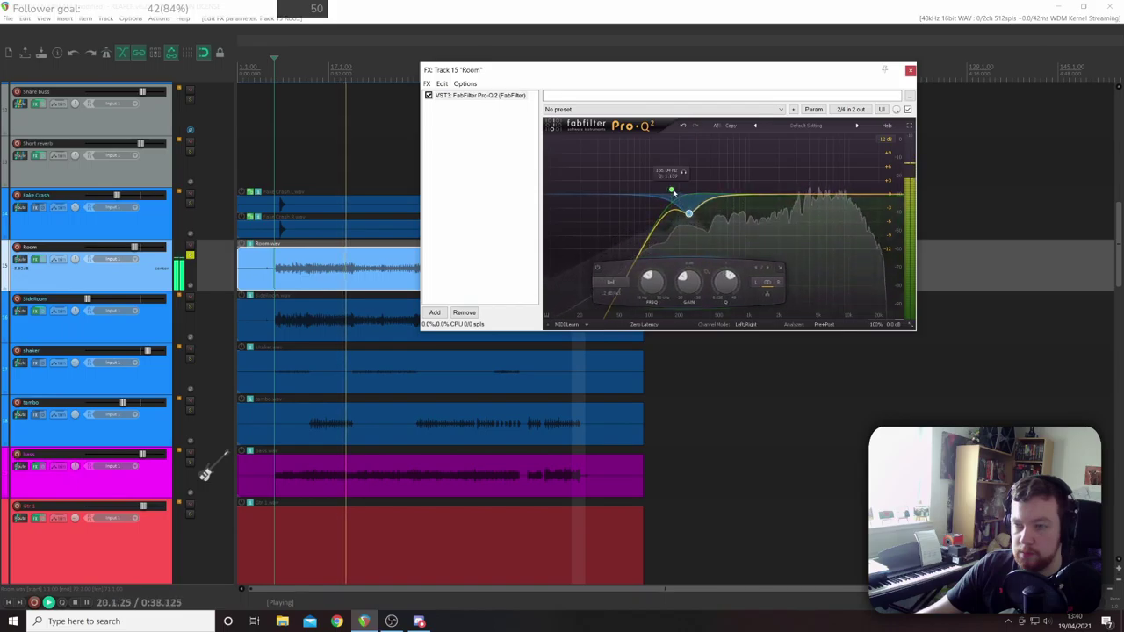
- Set the Room Pro-Q 2 low cut to a 6 dB/oct slope at 200 Hz
click(671, 190)
click(598, 293)
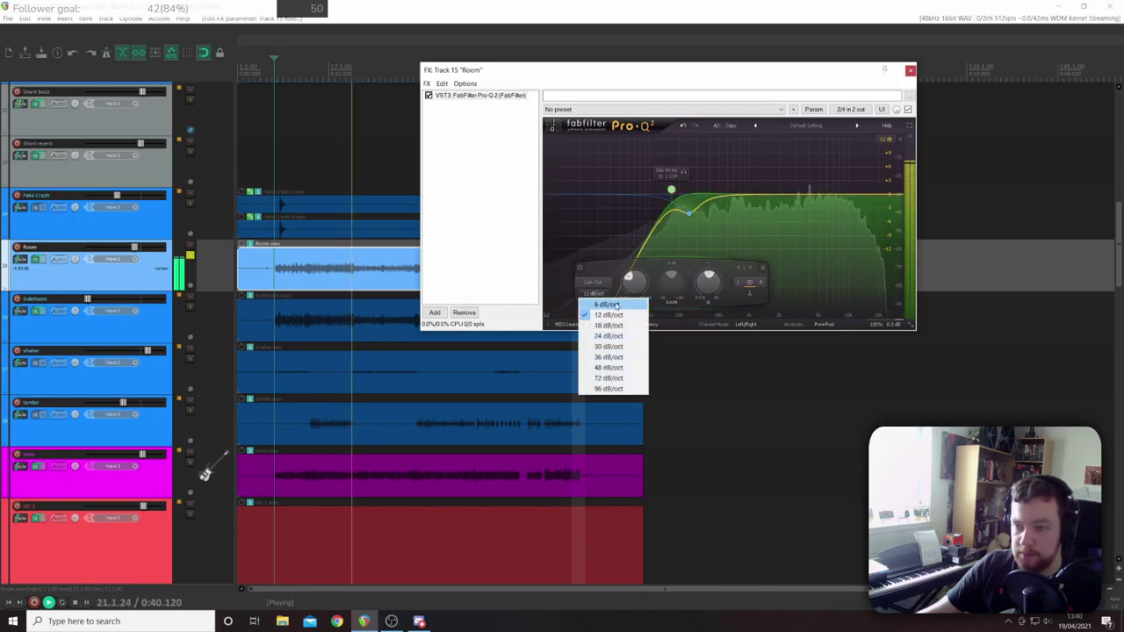
click(606, 303)
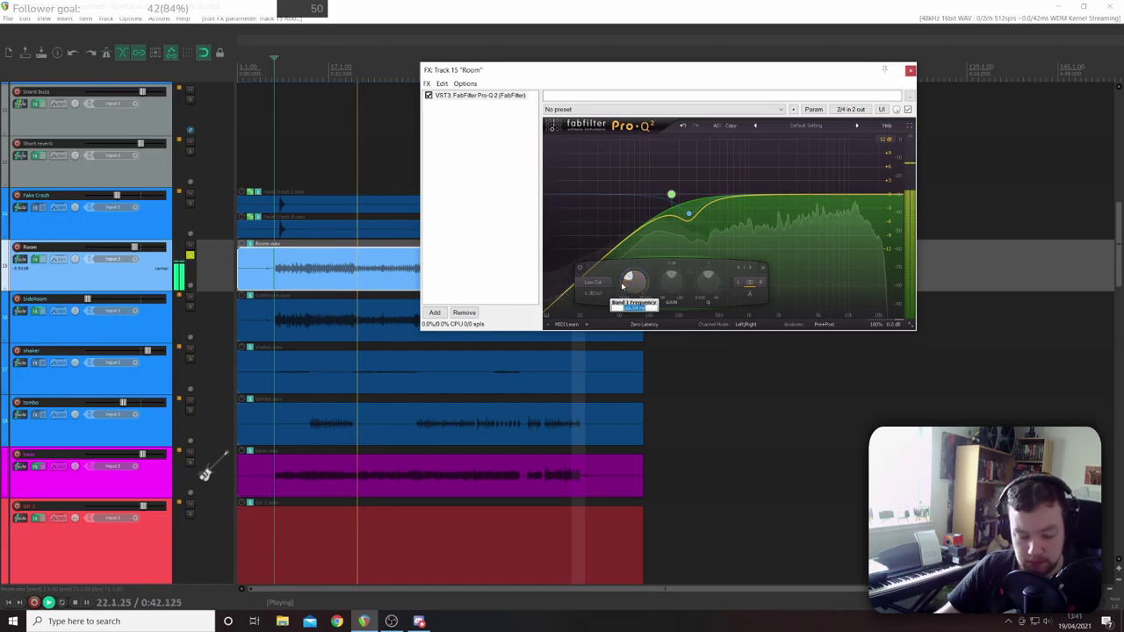
double_click(633, 281)
text(200)
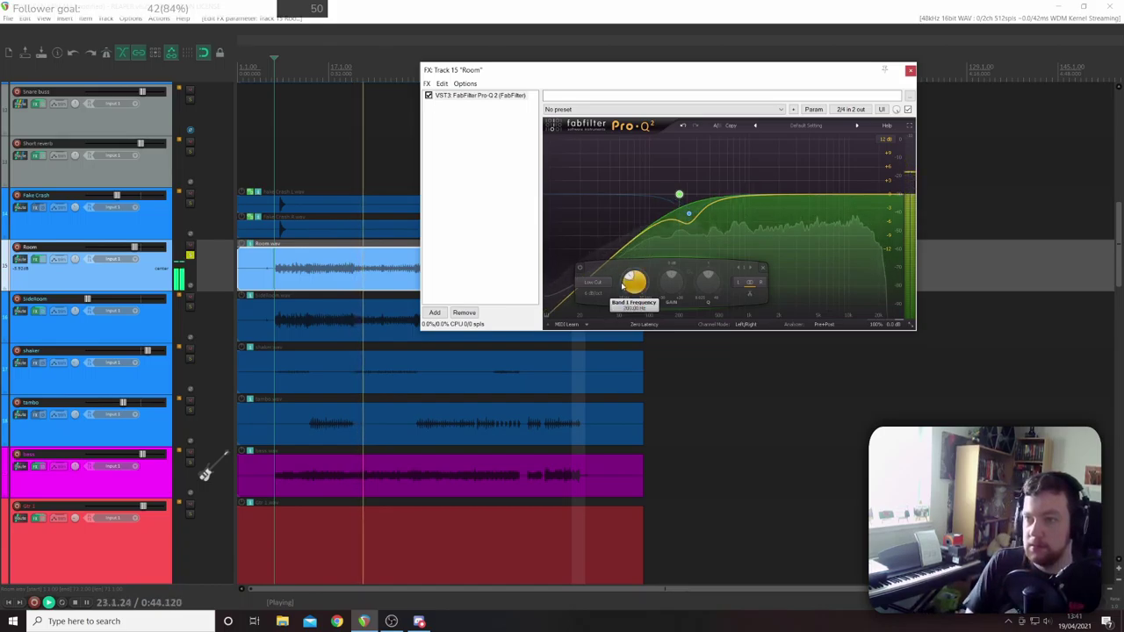
key(Return)
- Add a second roughly 5 dB bell cut near the low cut and bypass-compare the EQ
double_click(678, 195)
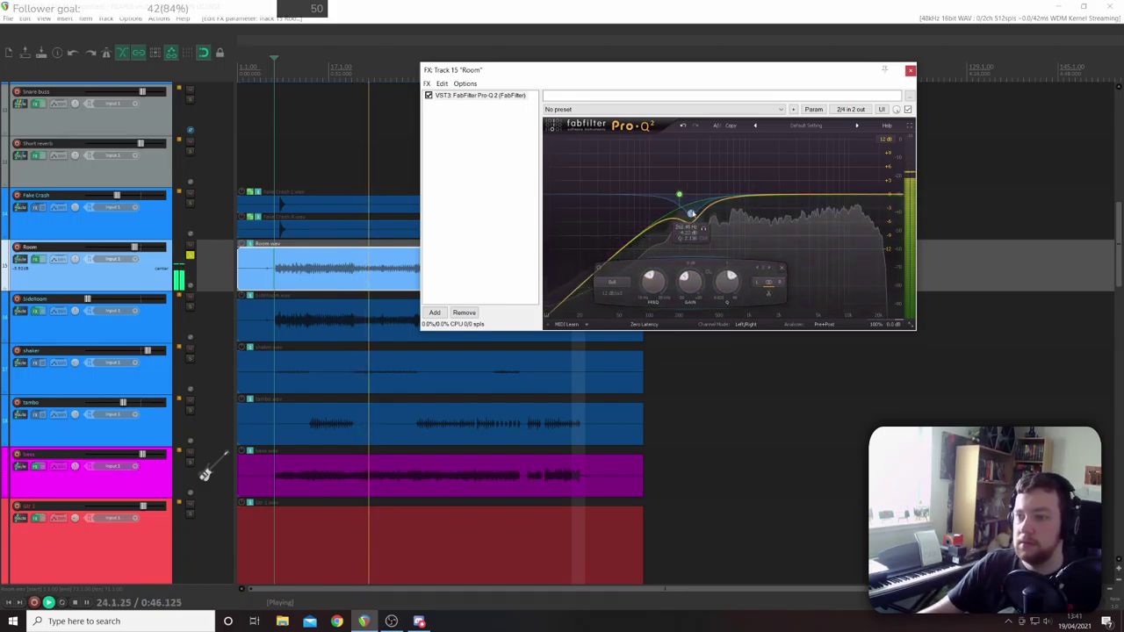
drag(678, 195, 684, 217)
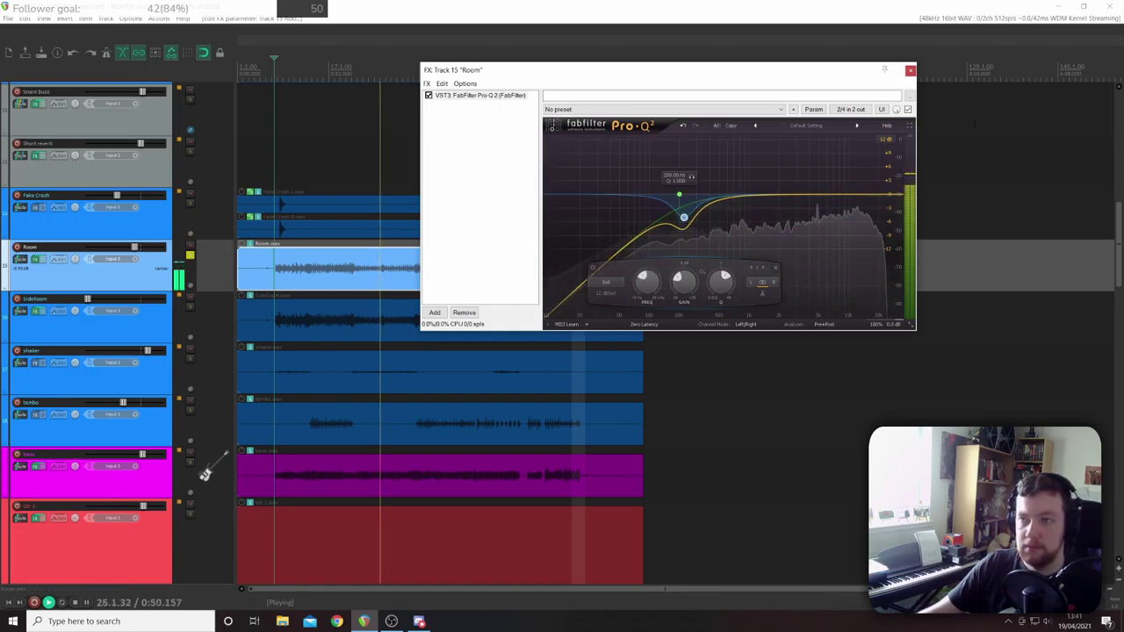
click(908, 109)
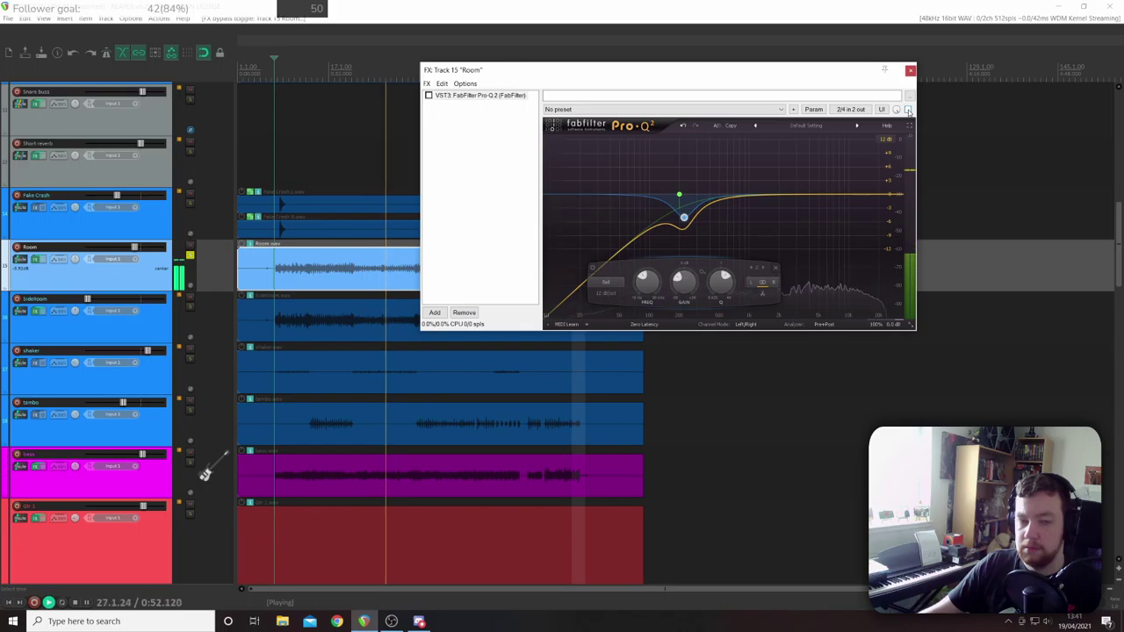
click(908, 109)
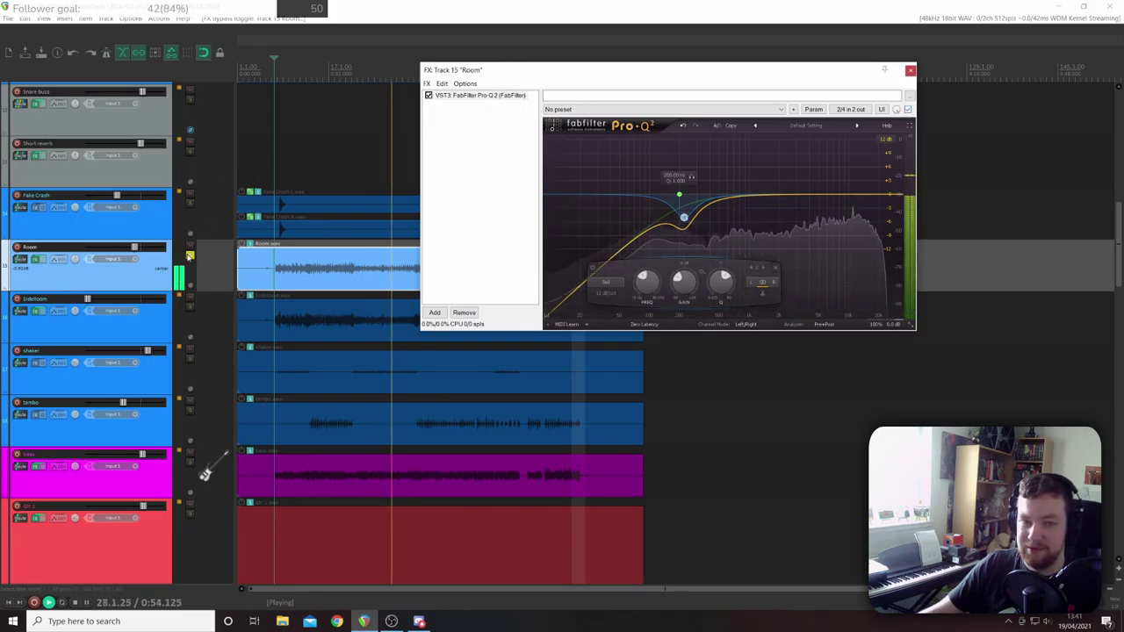
- Unsolo Room, pull its fader down to -inf dB, stop playback, and select SideRoom
key(alt+s)
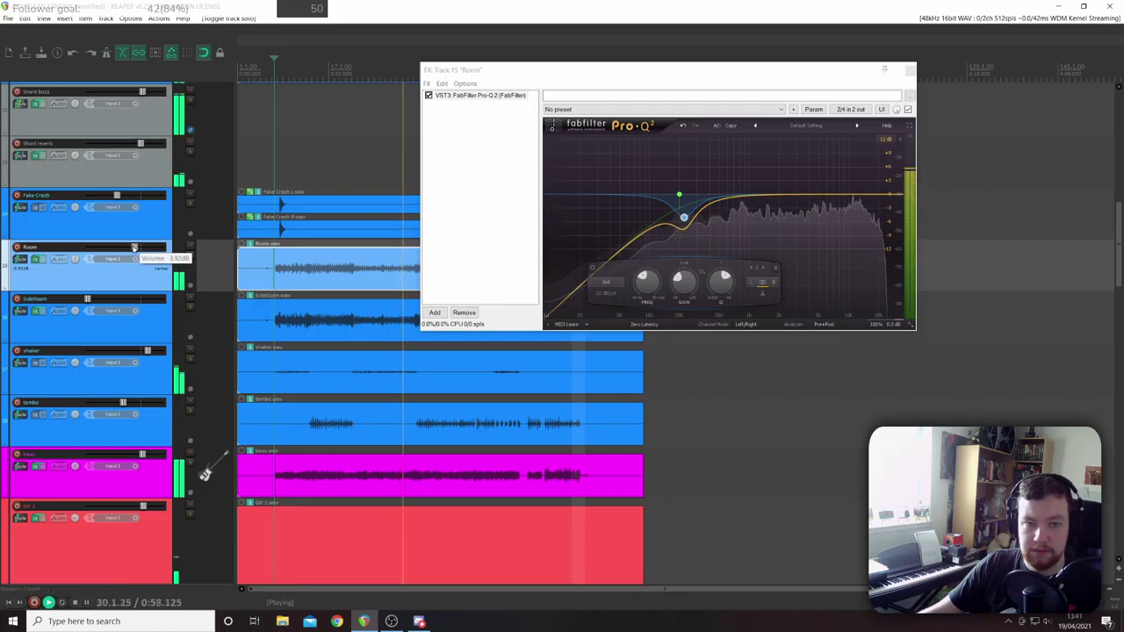
mouse_move(132, 246)
mouse_down()
mouse_move(96, 248)
mouse_move(112, 248)
mouse_up()
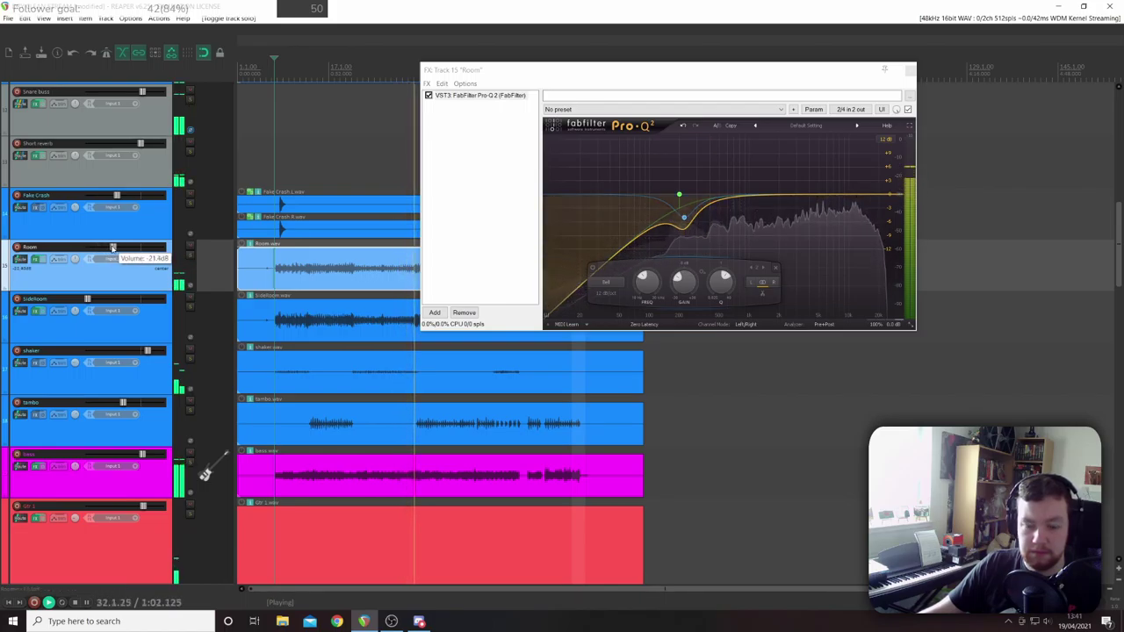
mouse_move(112, 248)
mouse_down()
mouse_move(69, 254)
mouse_move(110, 250)
mouse_up()
key(space)
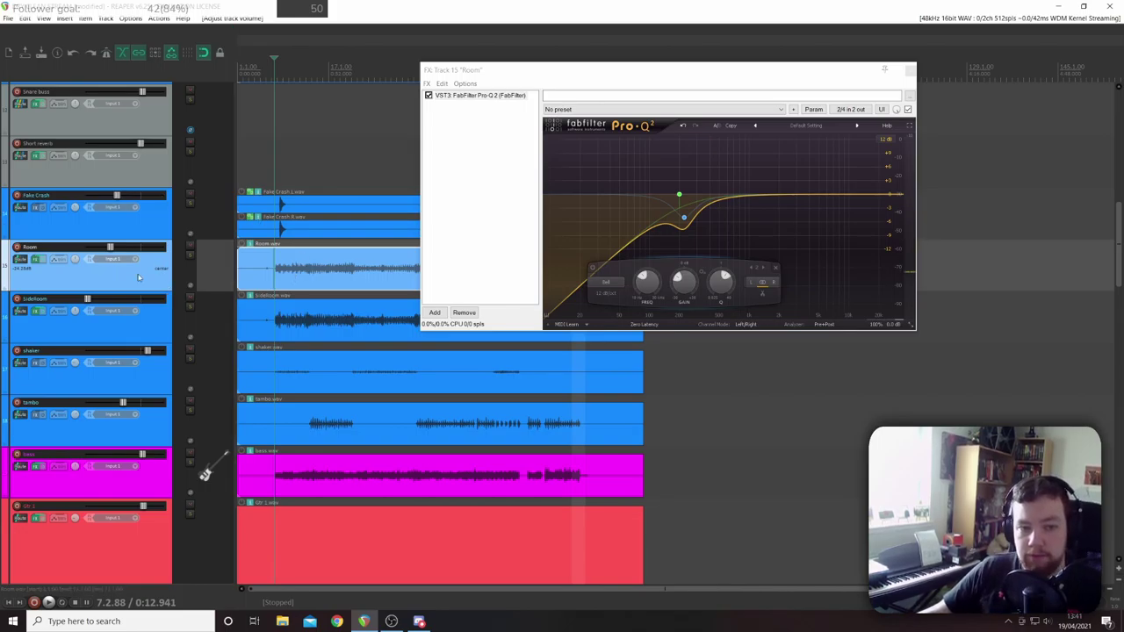
click(109, 327)
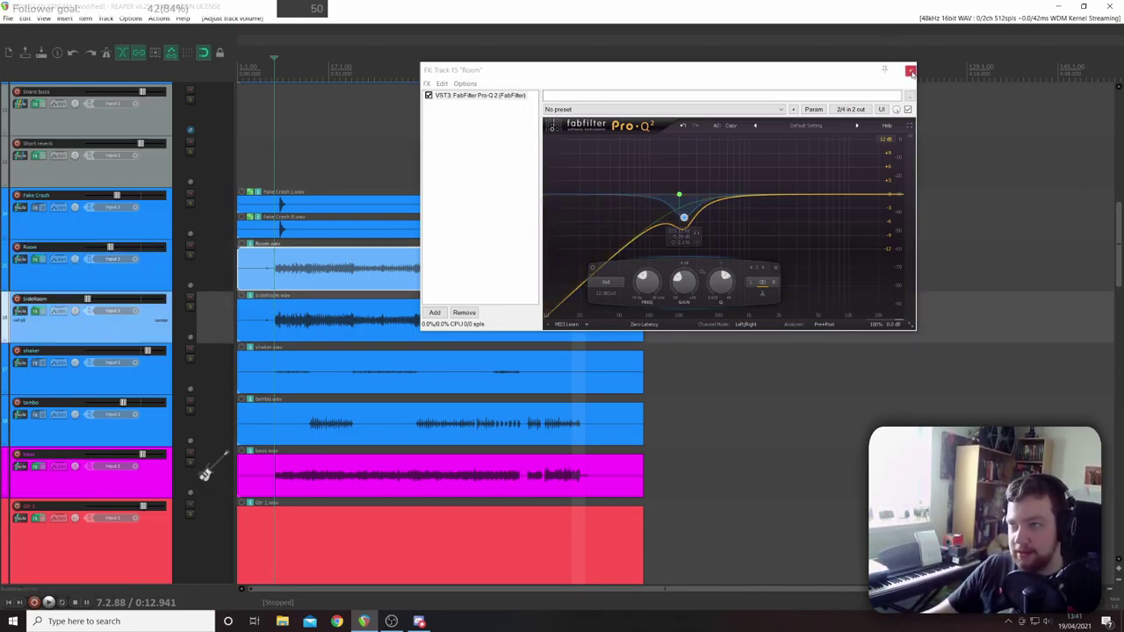
- Close Room's FX window and audition SideRoom soloed with its volume raised to -0.75 dB
click(910, 72)
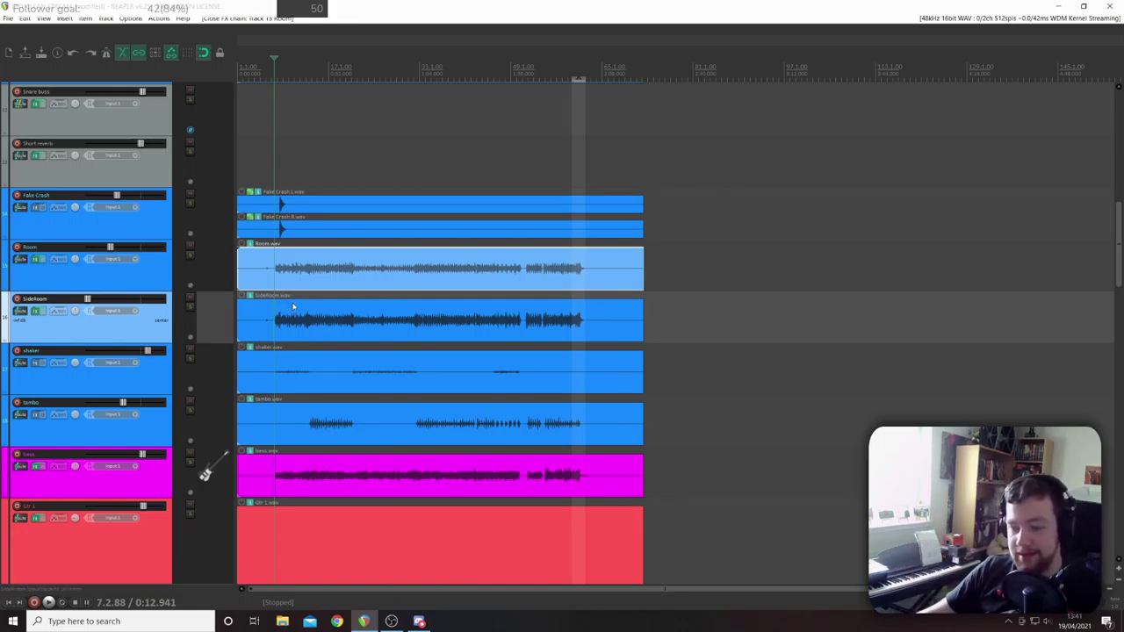
key(space)
click(191, 308)
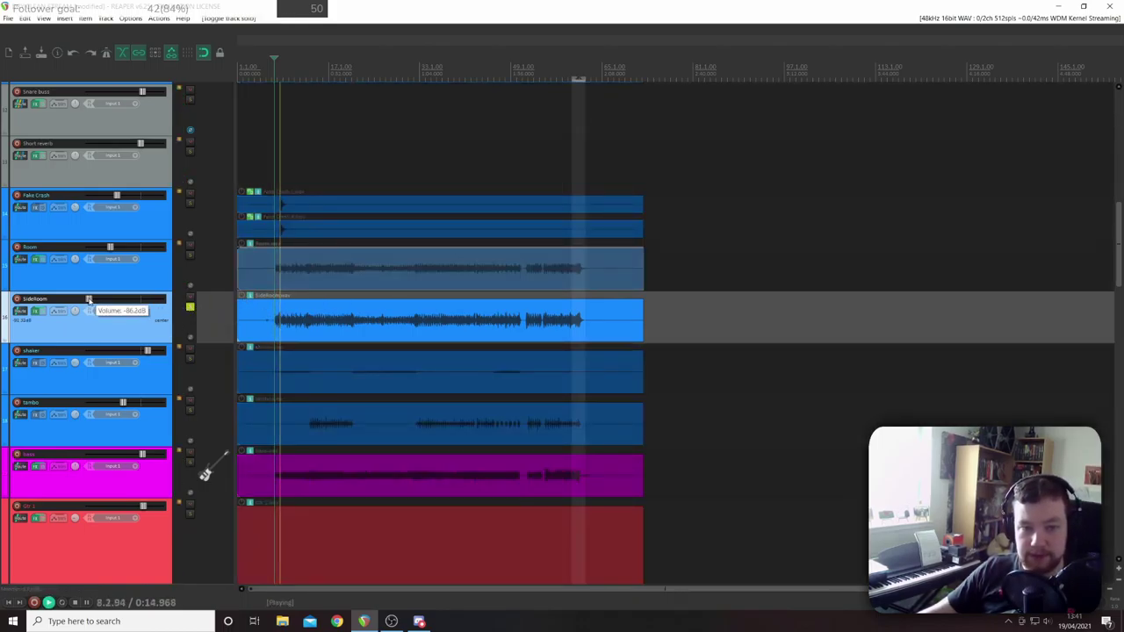
drag(89, 299, 139, 301)
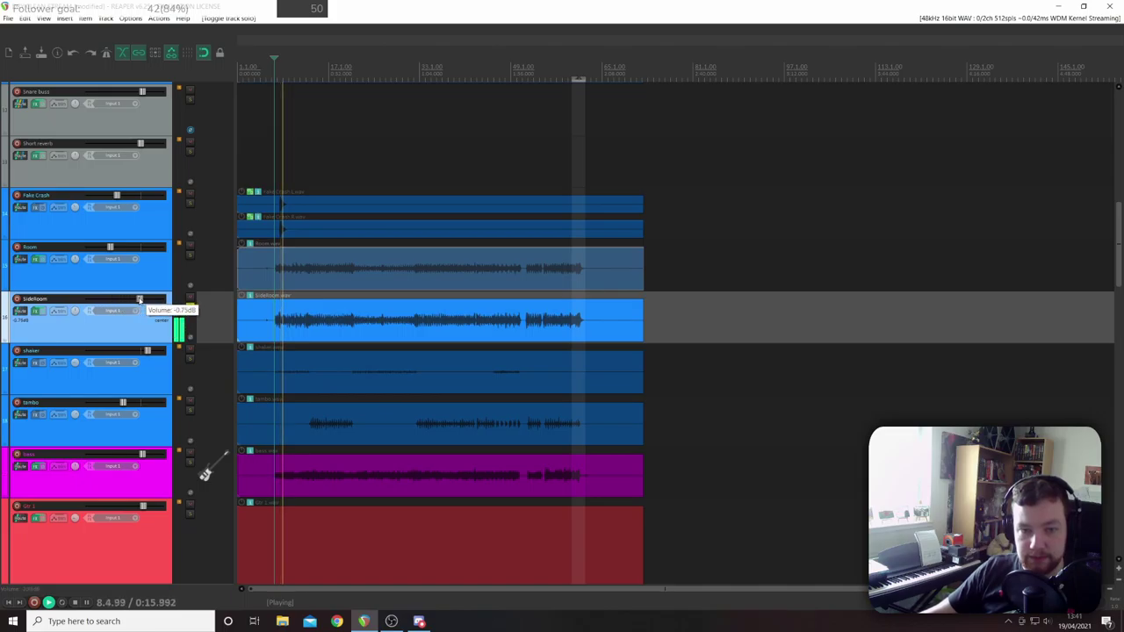
click(192, 307)
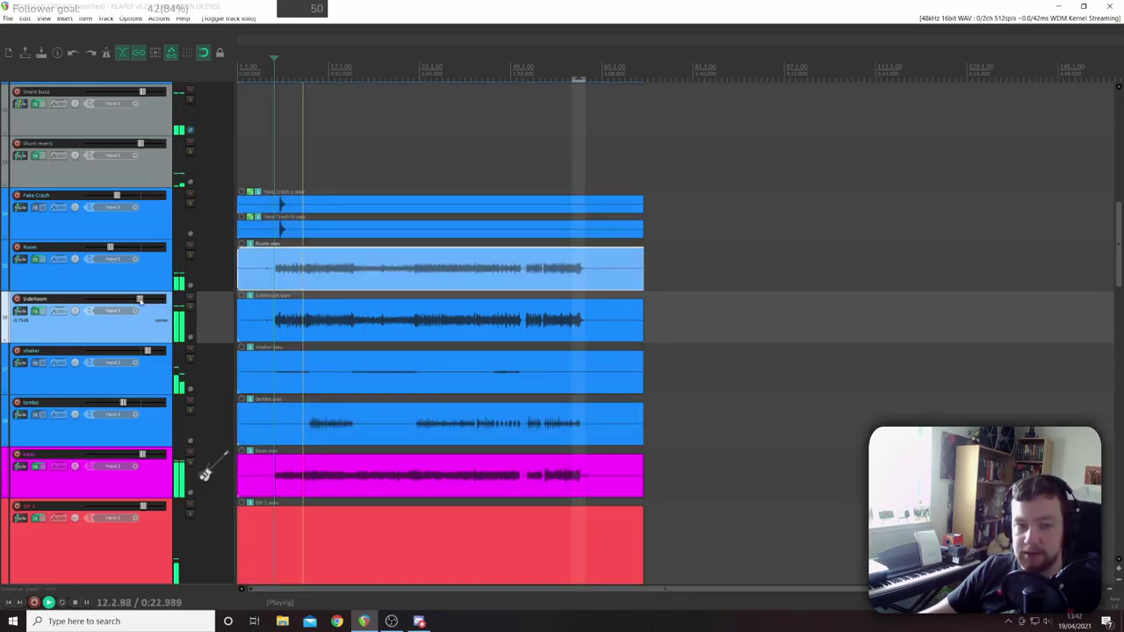
- Ride SideRoom's fader and toggle its mute twice to compare, leaving it unmuted near -7.88 dB
mouse_move(140, 300)
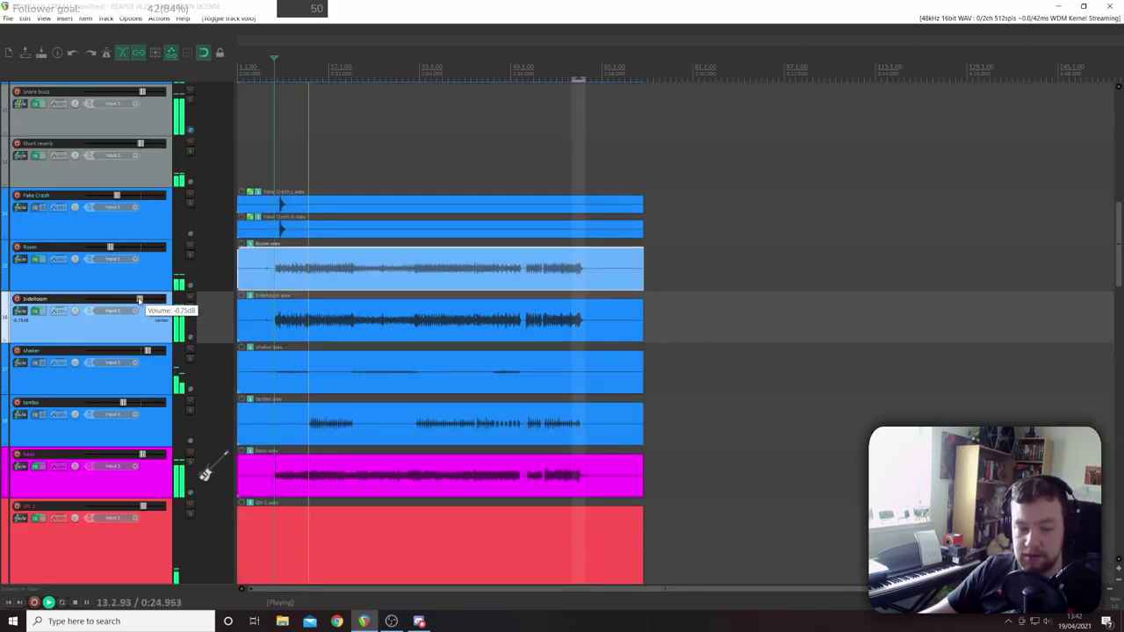
mouse_move(139, 301)
mouse_down()
mouse_move(105, 300)
mouse_move(118, 301)
mouse_up()
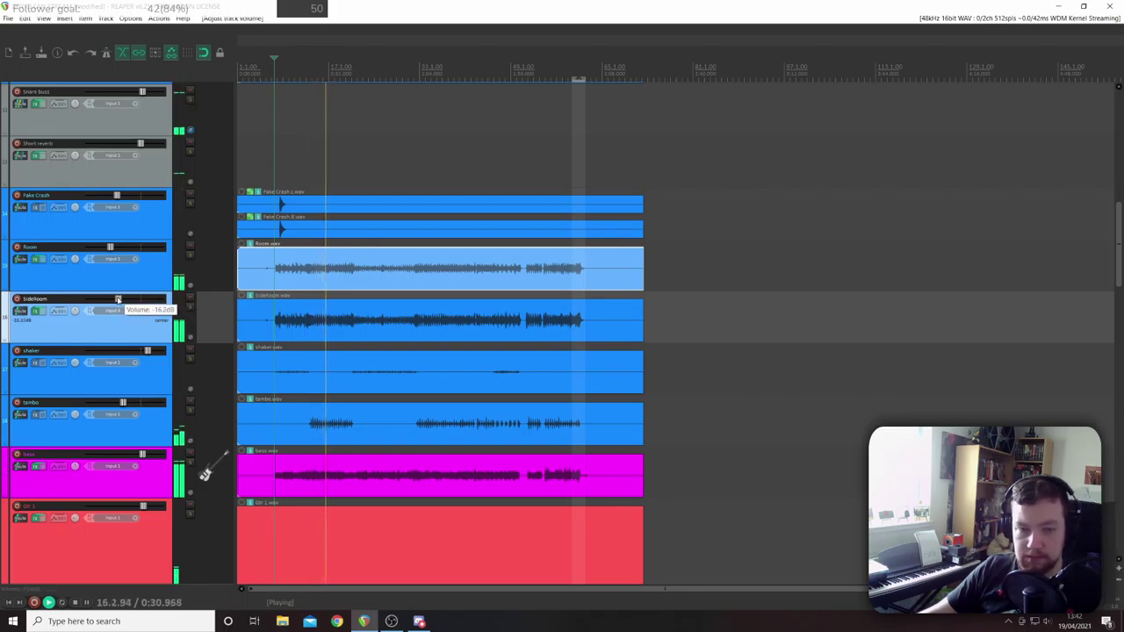
mouse_move(118, 300)
mouse_down()
mouse_move(140, 301)
mouse_move(92, 301)
mouse_move(115, 300)
mouse_up()
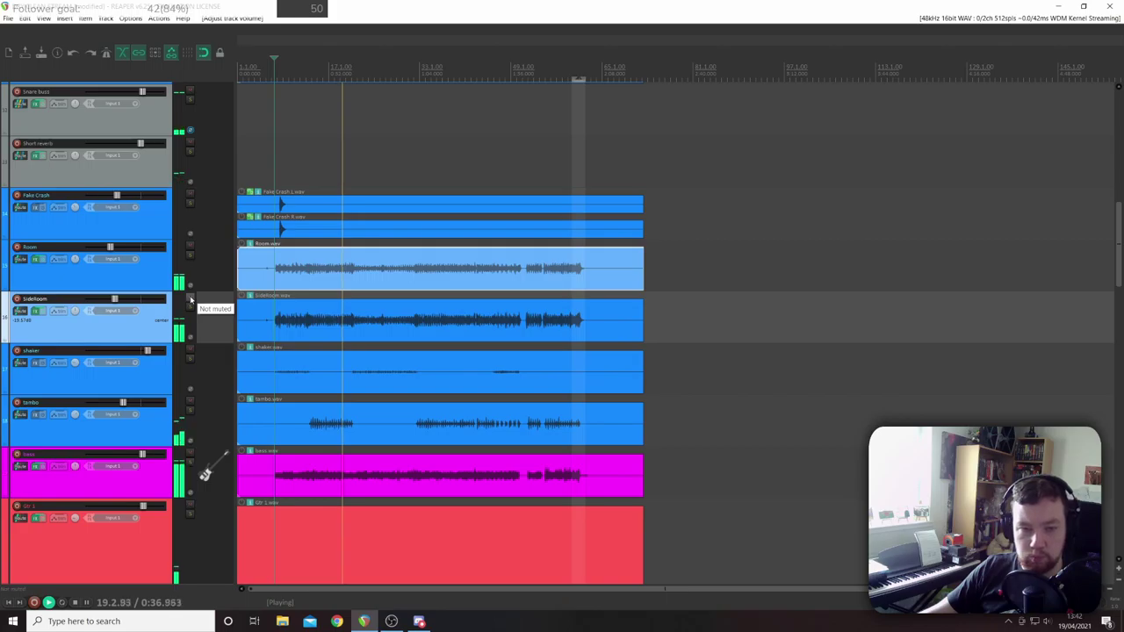
click(190, 299)
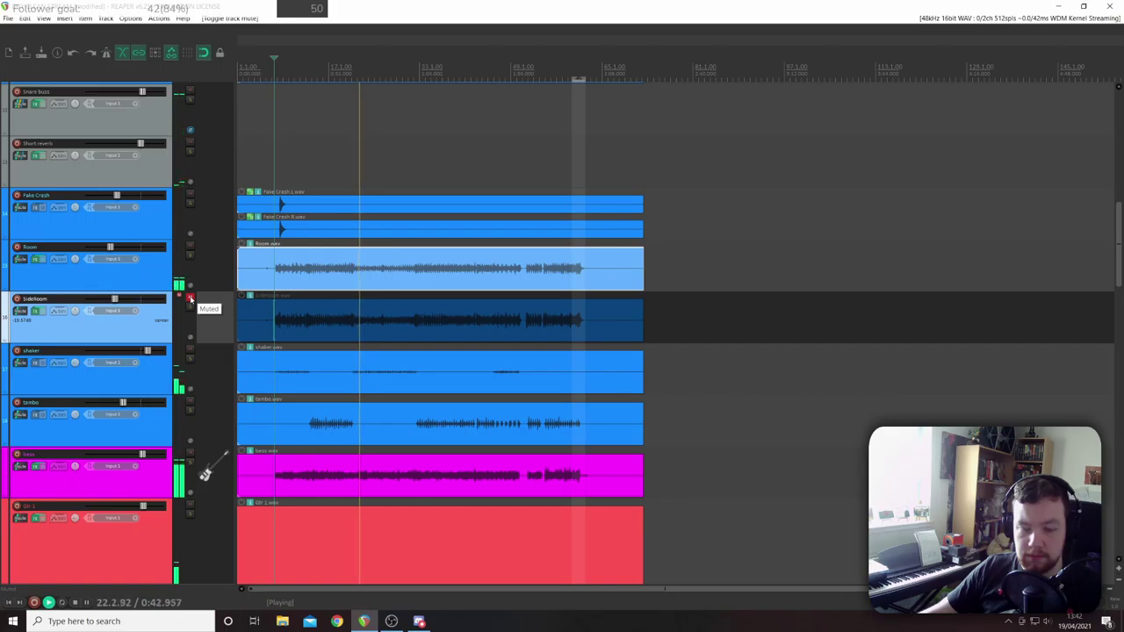
click(190, 300)
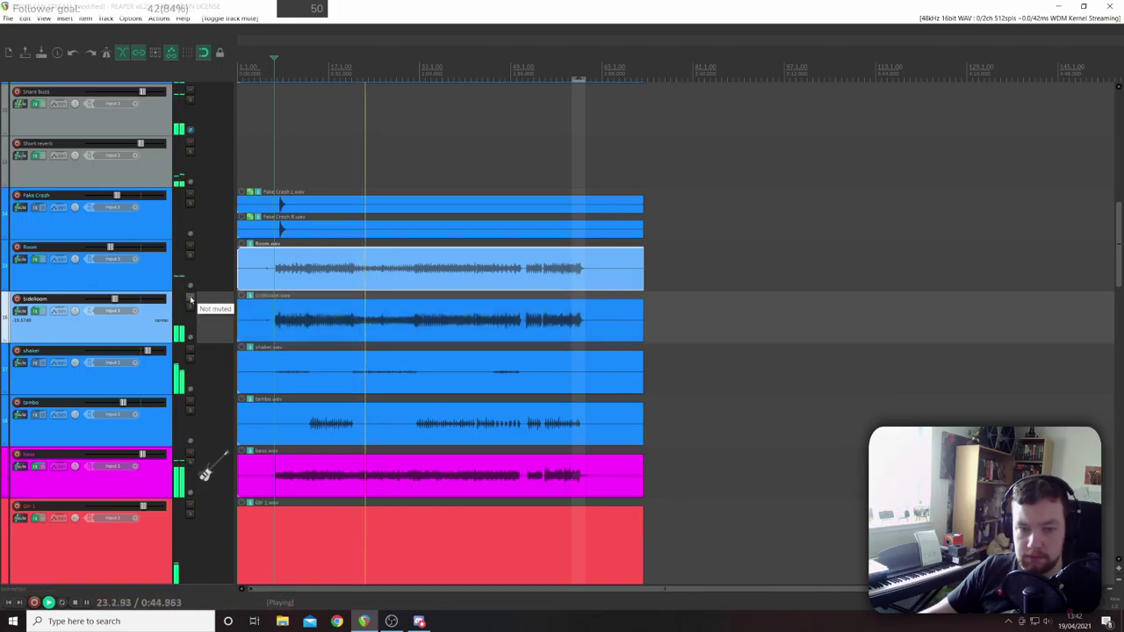
click(190, 299)
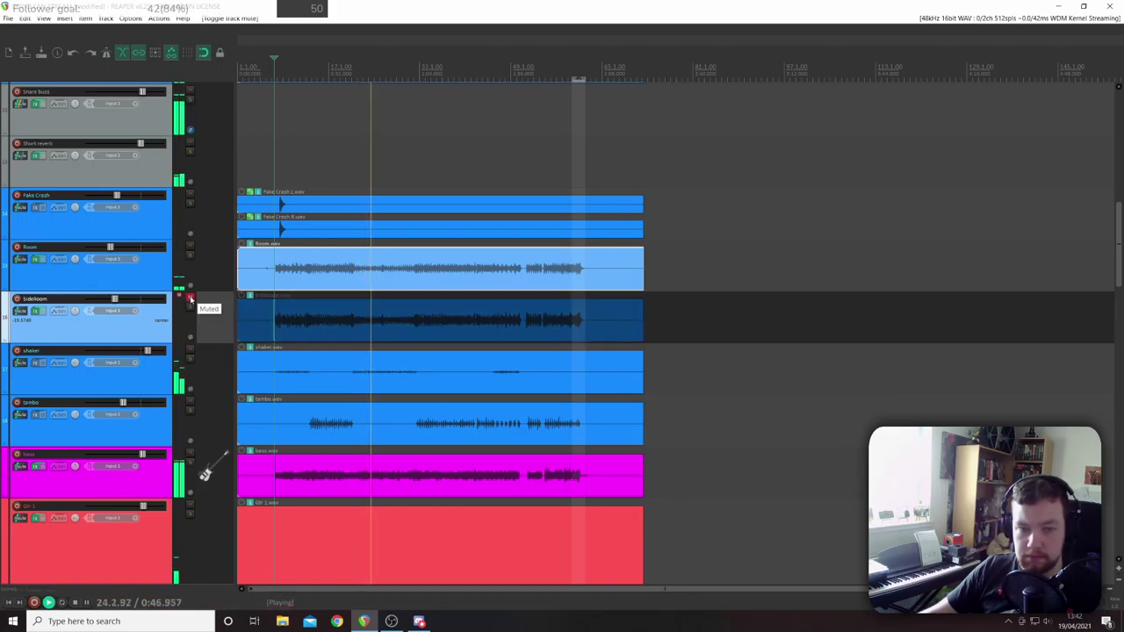
click(190, 300)
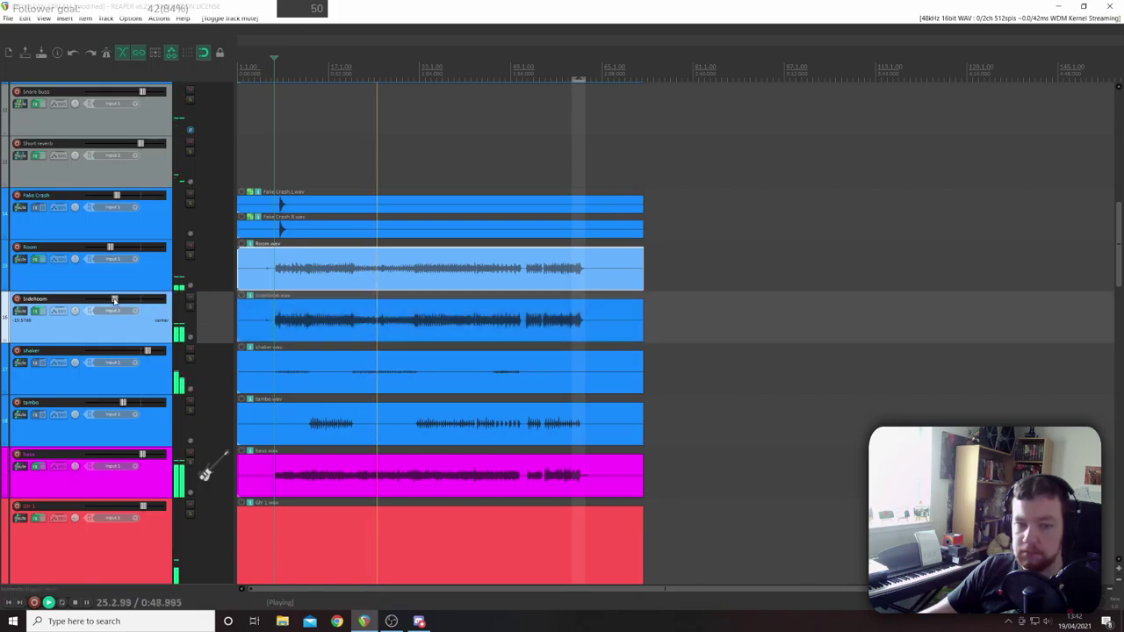
mouse_move(122, 300)
drag(122, 300, 122, 299)
- Add a narrow bell dip above the low cut in SideRoom's Pro-Q 2, then lower its fader
click(36, 312)
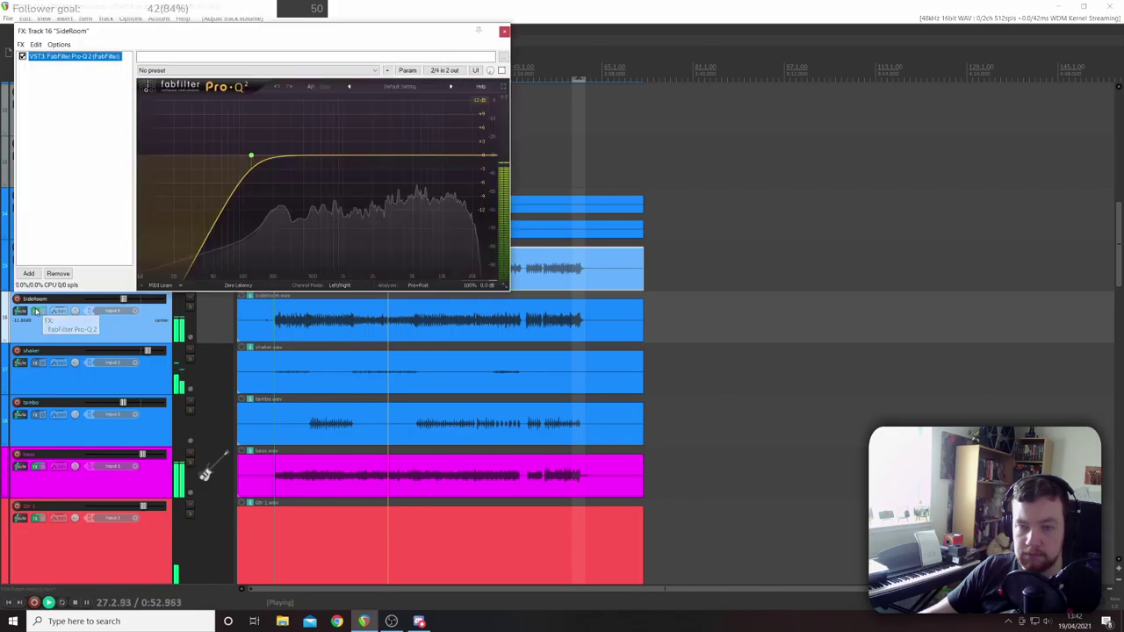
double_click(290, 168)
drag(291, 169, 283, 170)
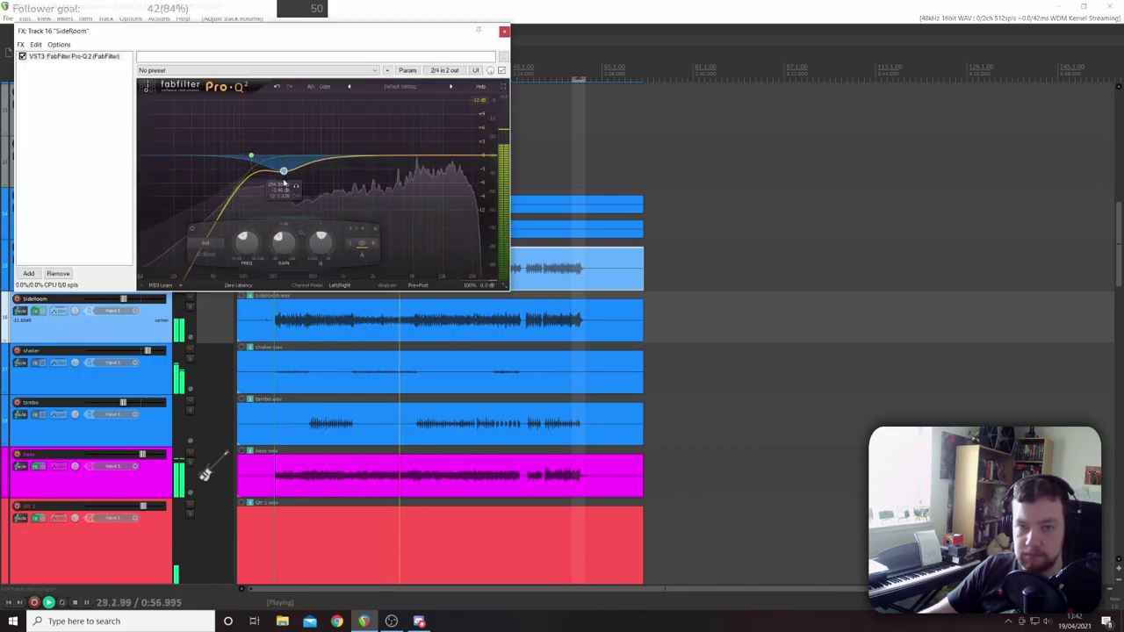
scroll(322, 239, up, 4)
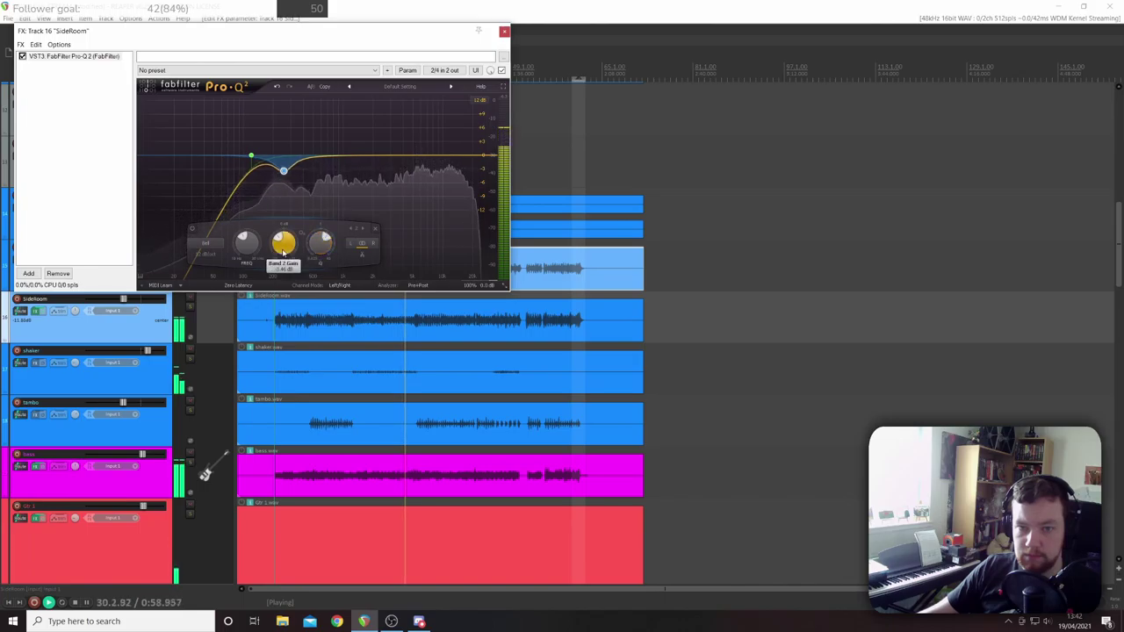
scroll(284, 243, down, 3)
scroll(246, 252, down, 2)
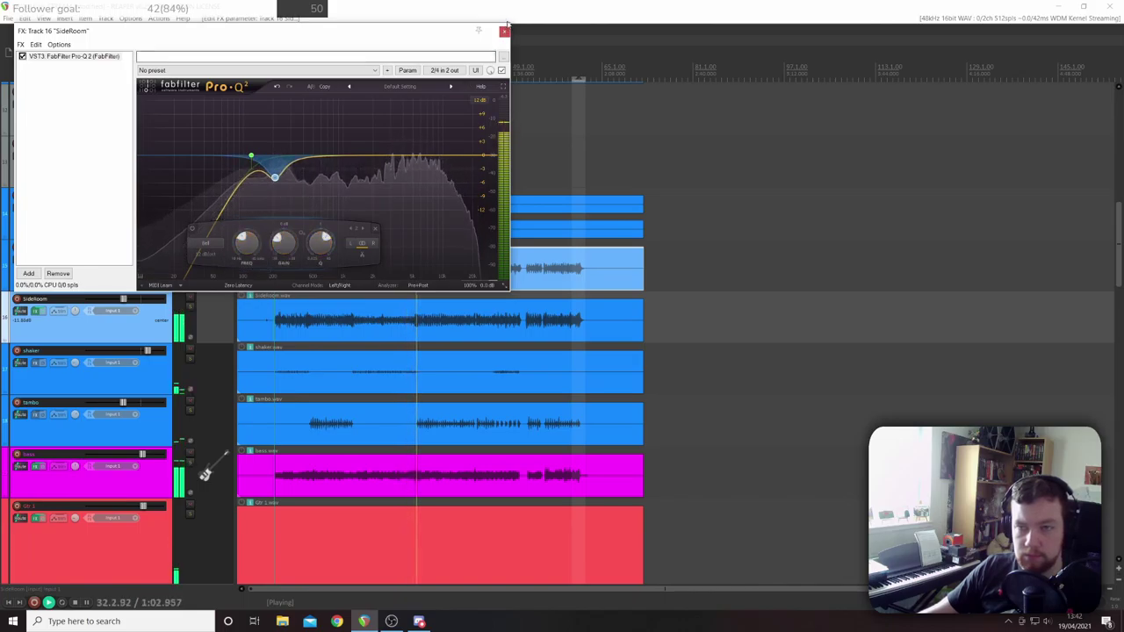
key(Escape)
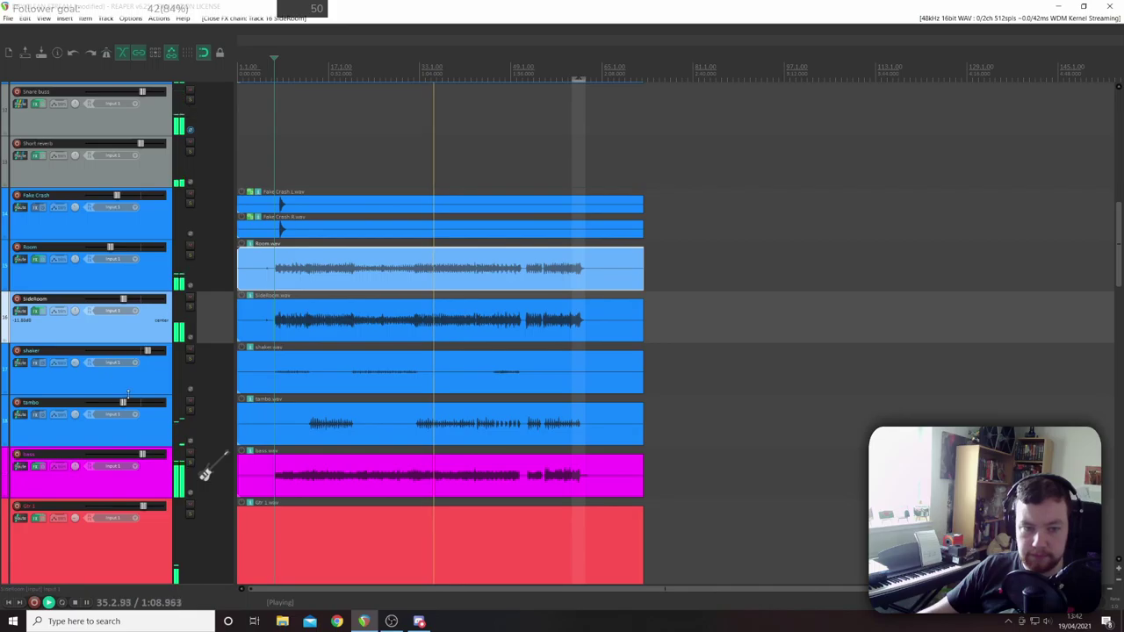
mouse_move(123, 300)
mouse_down()
mouse_move(93, 303)
mouse_move(135, 299)
mouse_up()
- Pull SideRoom's fader down to about -40 dB, stopping and restarting playback to audition the balance
key(space)
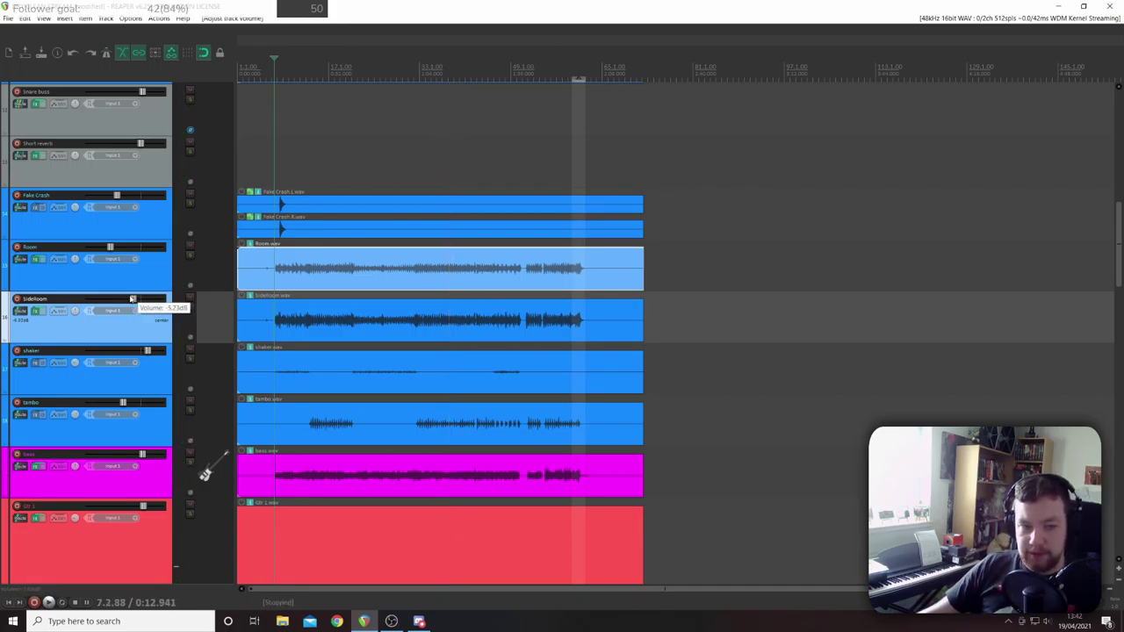
drag(121, 301, 95, 301)
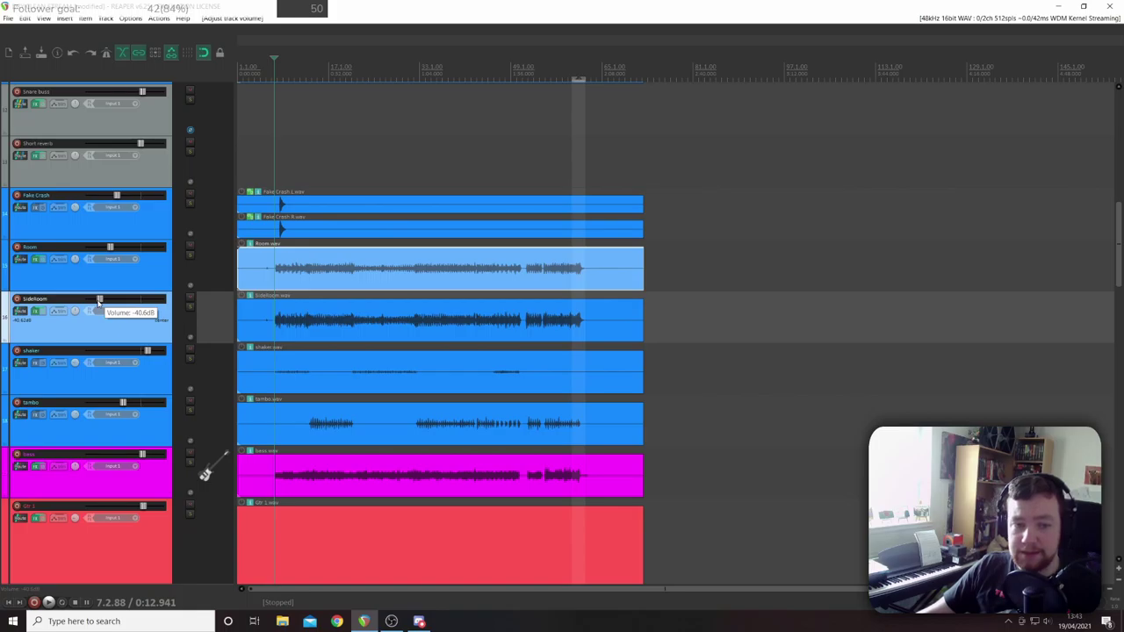
key(space)
mouse_move(86, 300)
mouse_down()
mouse_move(133, 299)
mouse_move(92, 300)
mouse_up()
key(space)
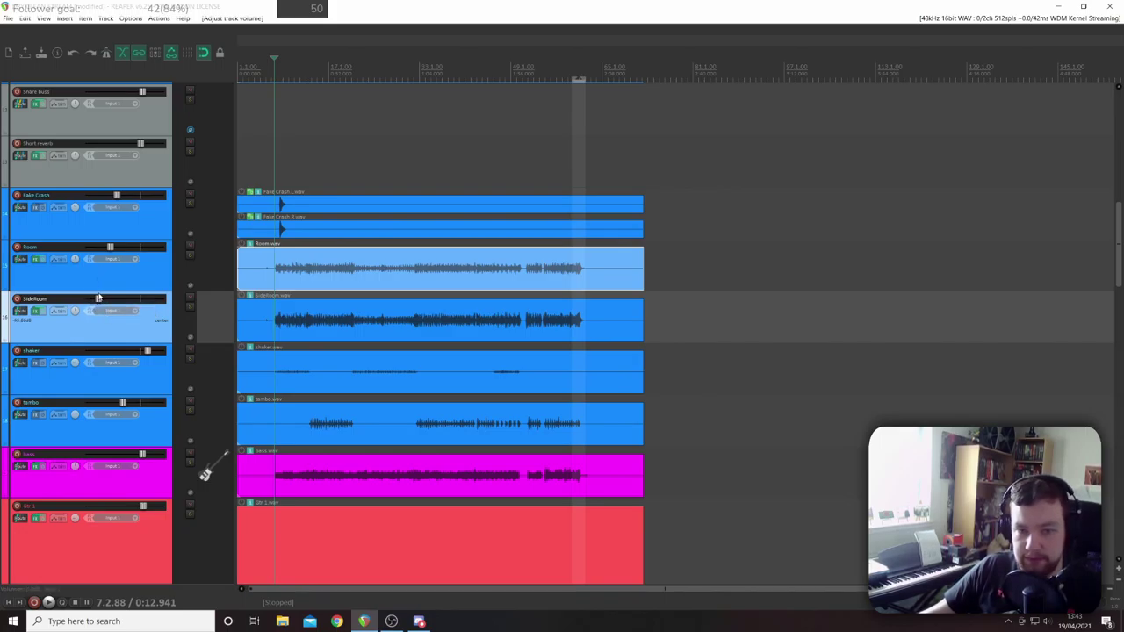
key(space)
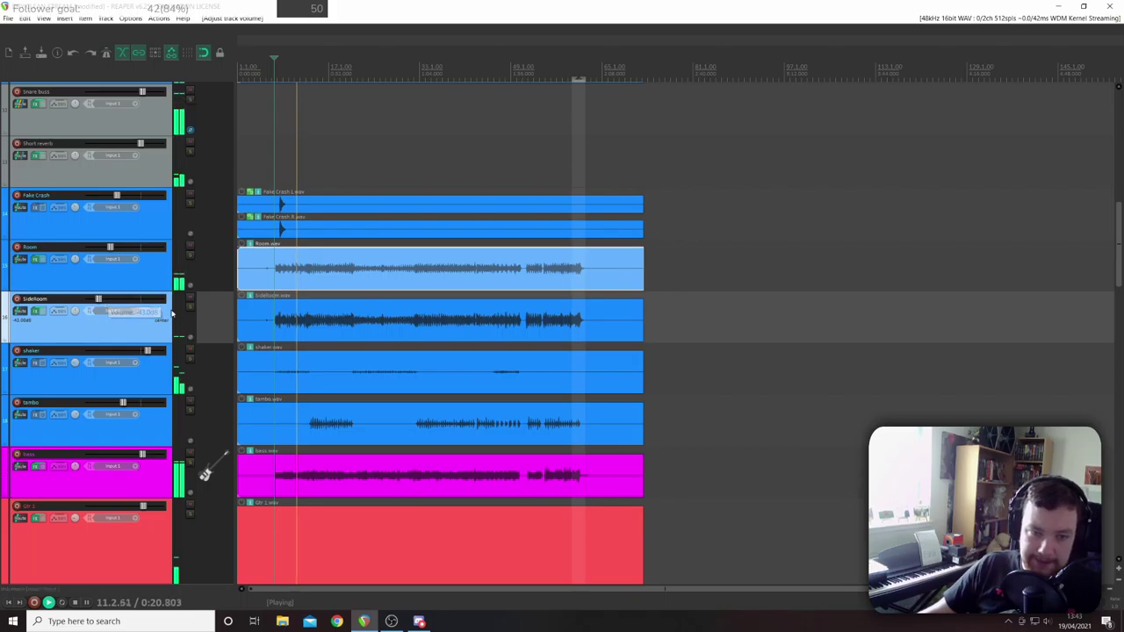
key(space)
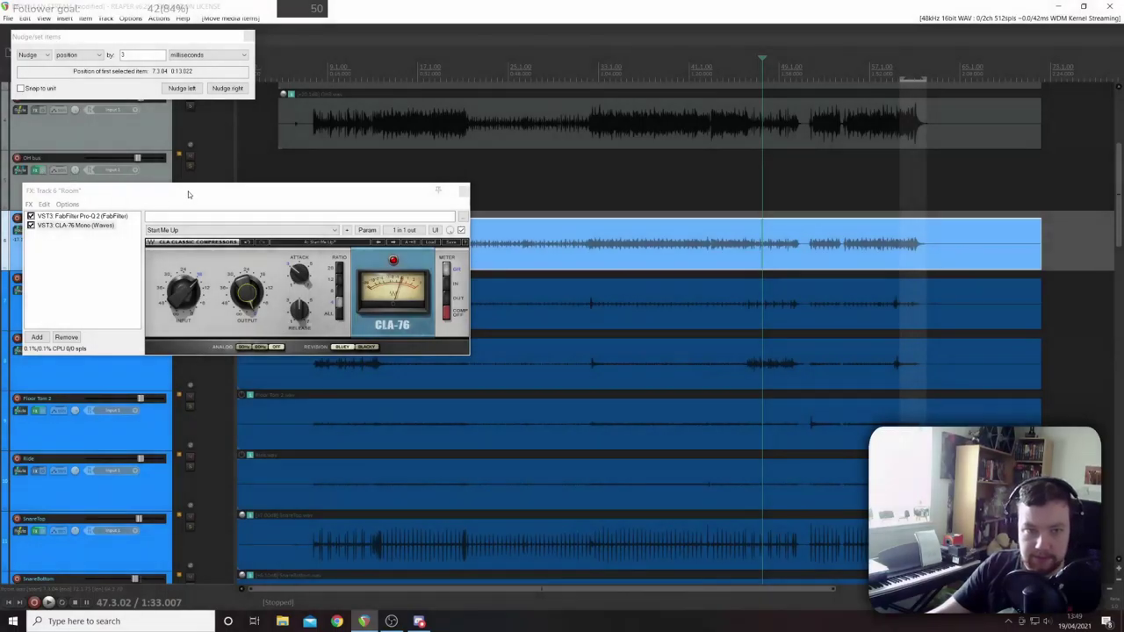
- Move the Room effects window out of the way and rearrange the track view
drag(126, 191, 410, 79)
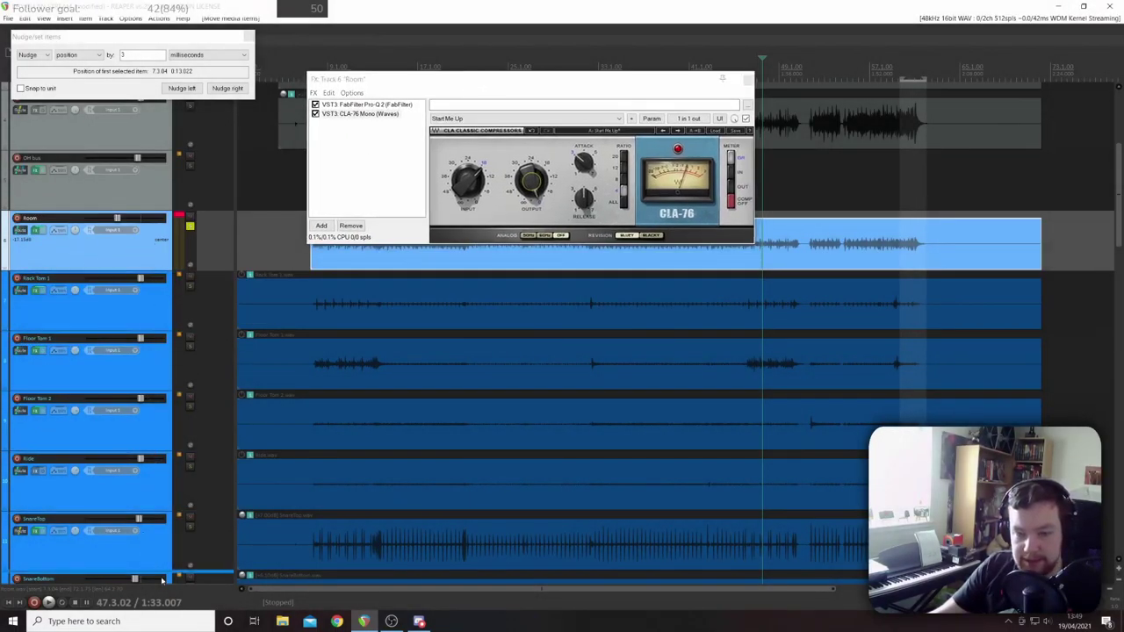
scroll(149, 357, down, 5)
scroll(149, 415, down, 7)
drag(149, 415, 167, 331)
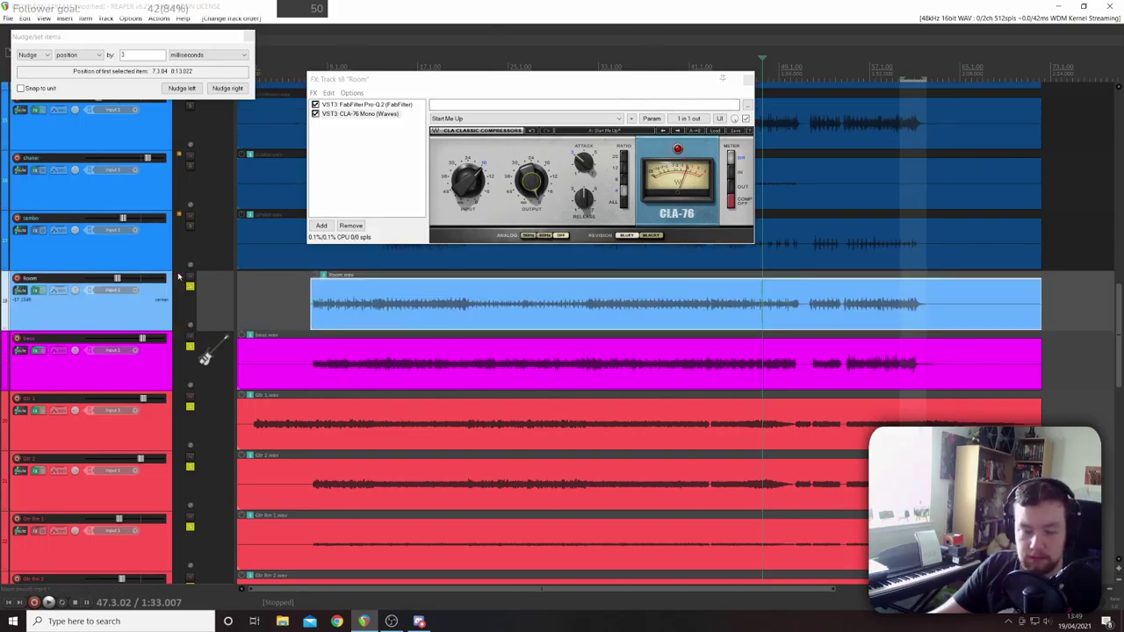
- Audition the Room track soloed and unsoloed, with its compressor window brought to the front
key(space)
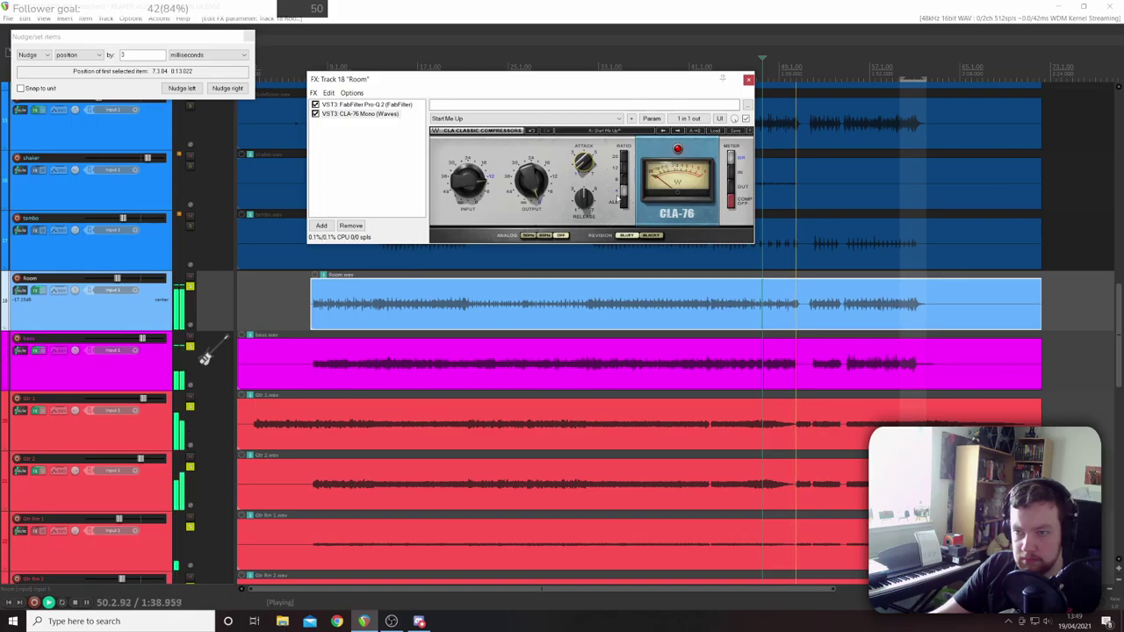
ctrl+alt+click(190, 286)
click(189, 287)
click(190, 287)
click(189, 288)
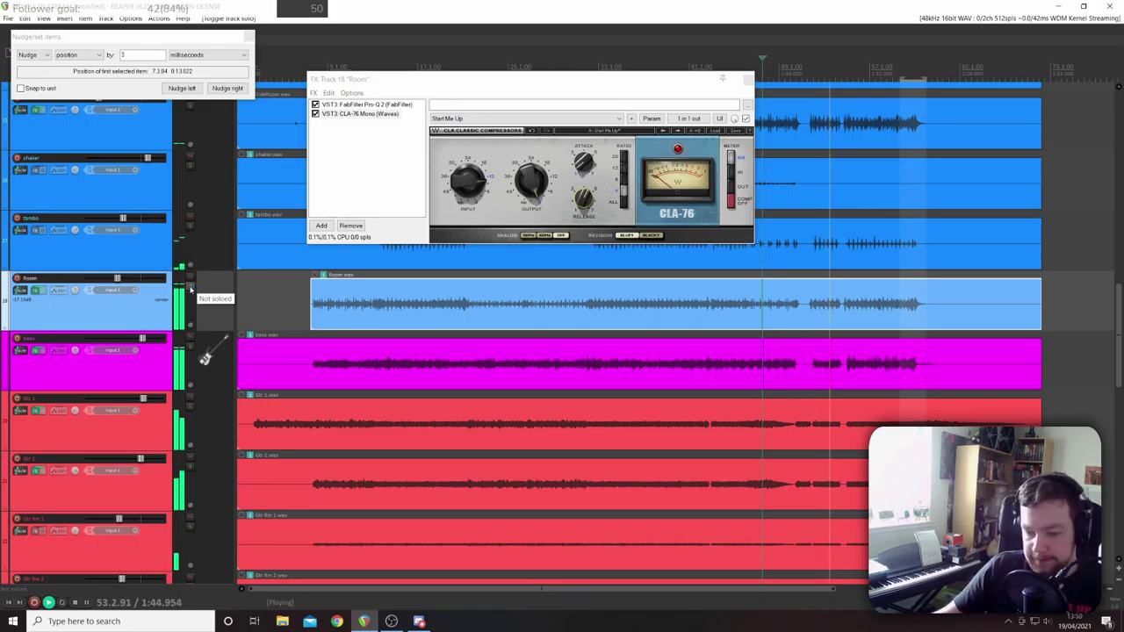
click(550, 92)
key(space)
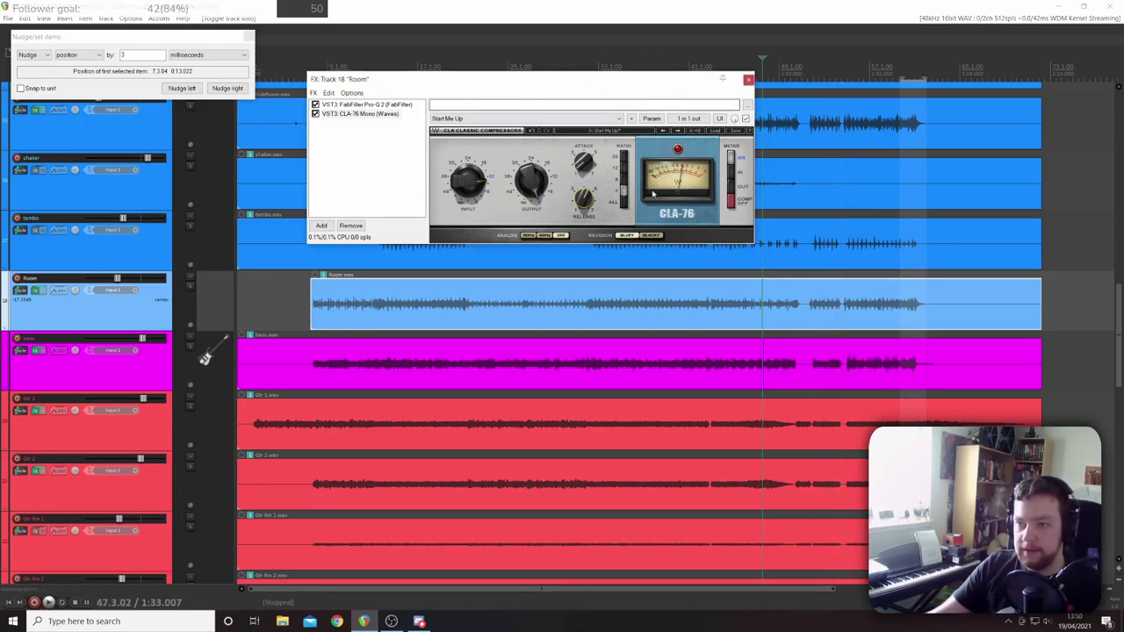
key(space)
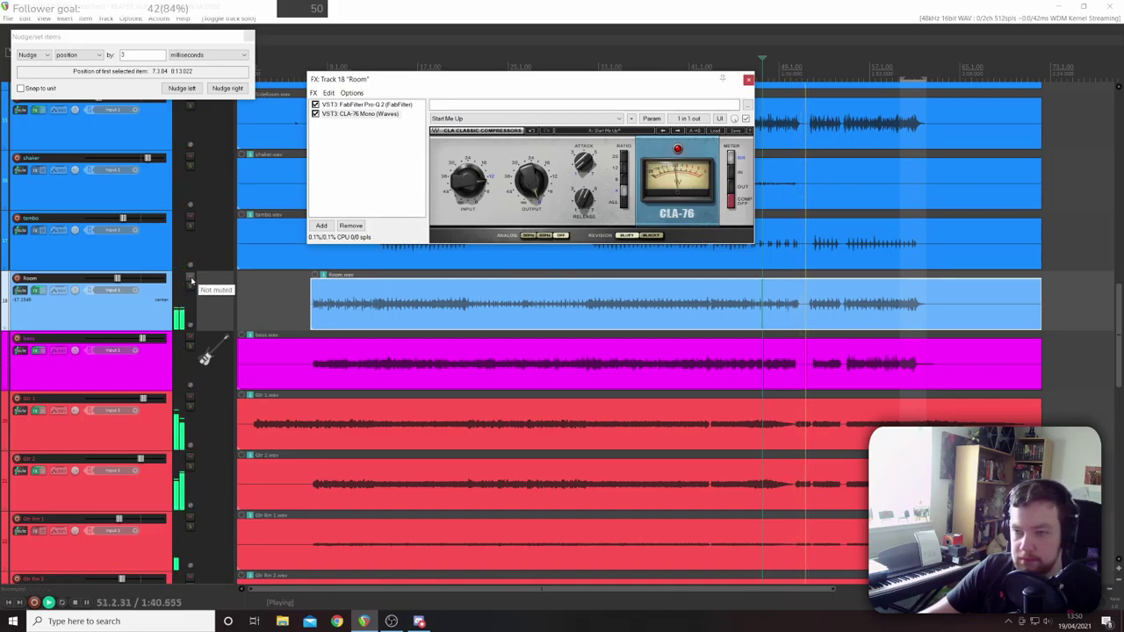
key(space)
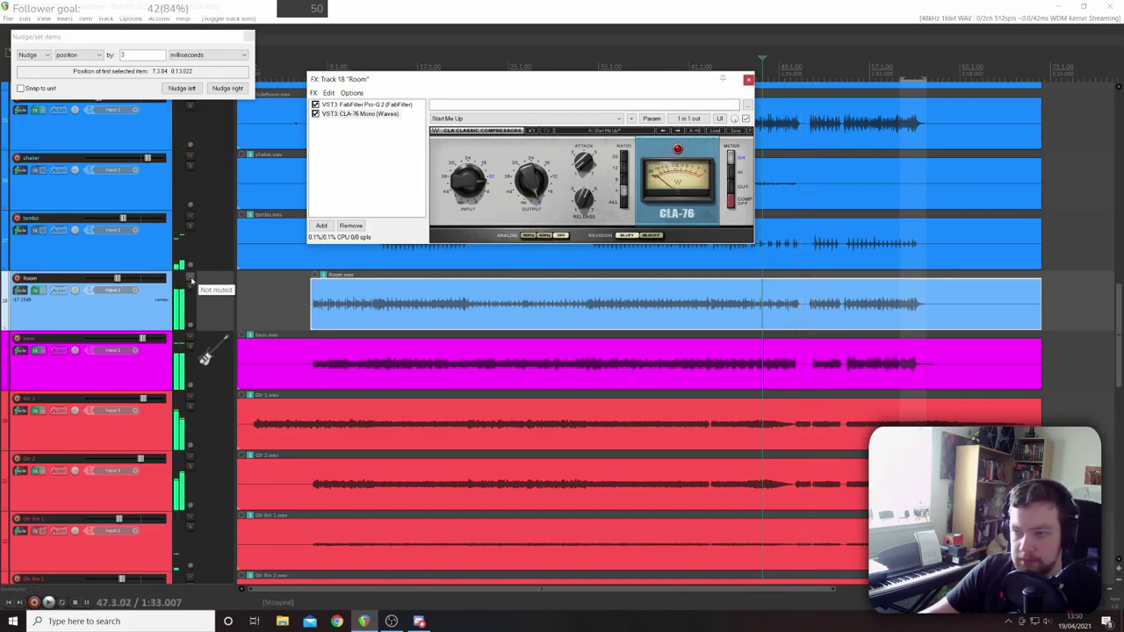
- Select every track and mute them all at once
scroll(125, 263, up, 10)
key(ctrl+a)
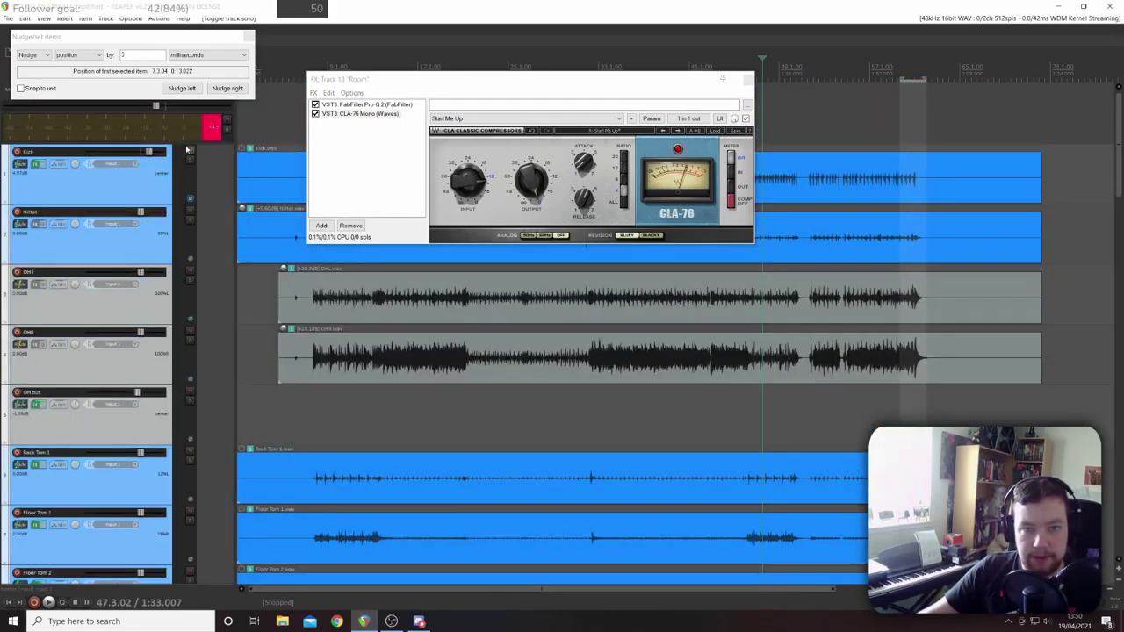
click(190, 150)
scroll(194, 181, down, 3)
scroll(210, 439, down, 8)
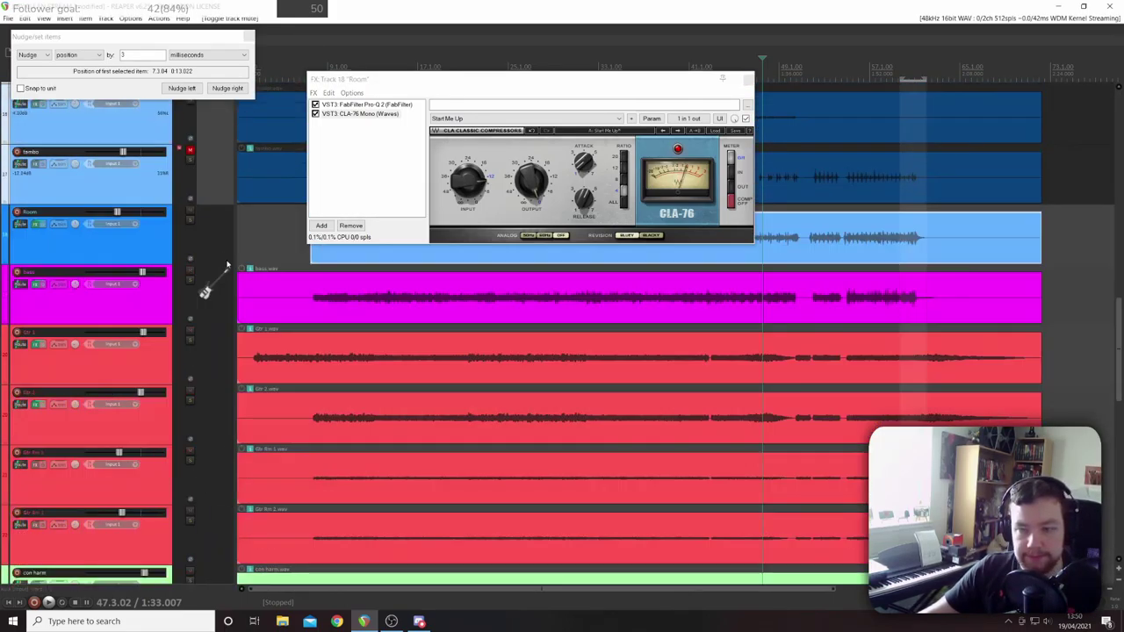
- Set the play start on the bass item, shift it slightly later, and play from there
click(726, 299)
key(space)
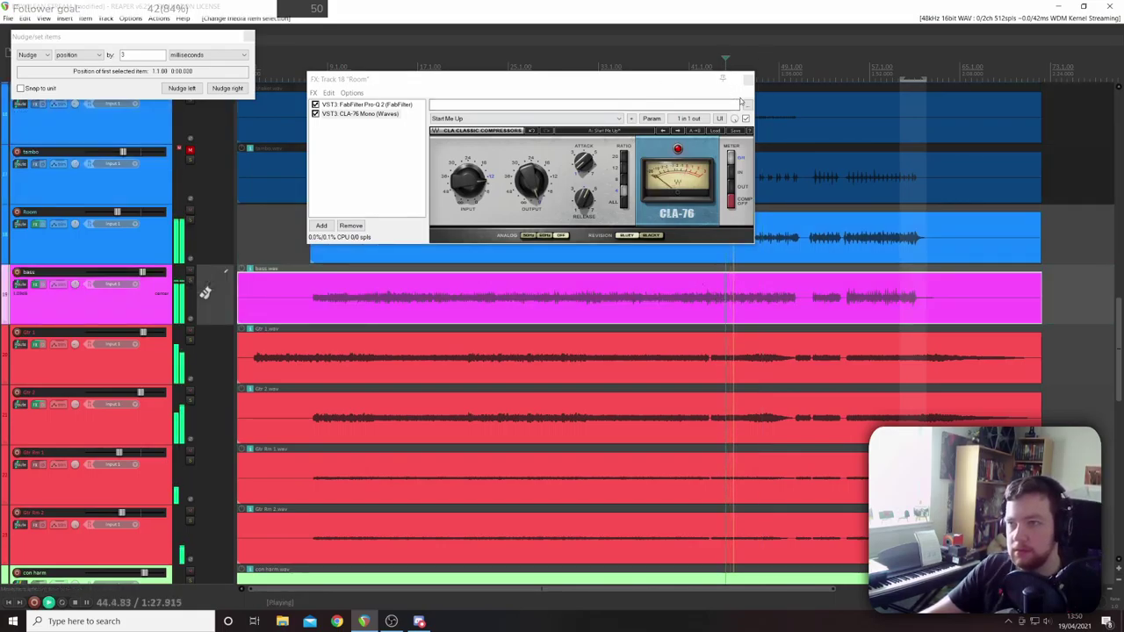
key(space)
click(749, 297)
key(space)
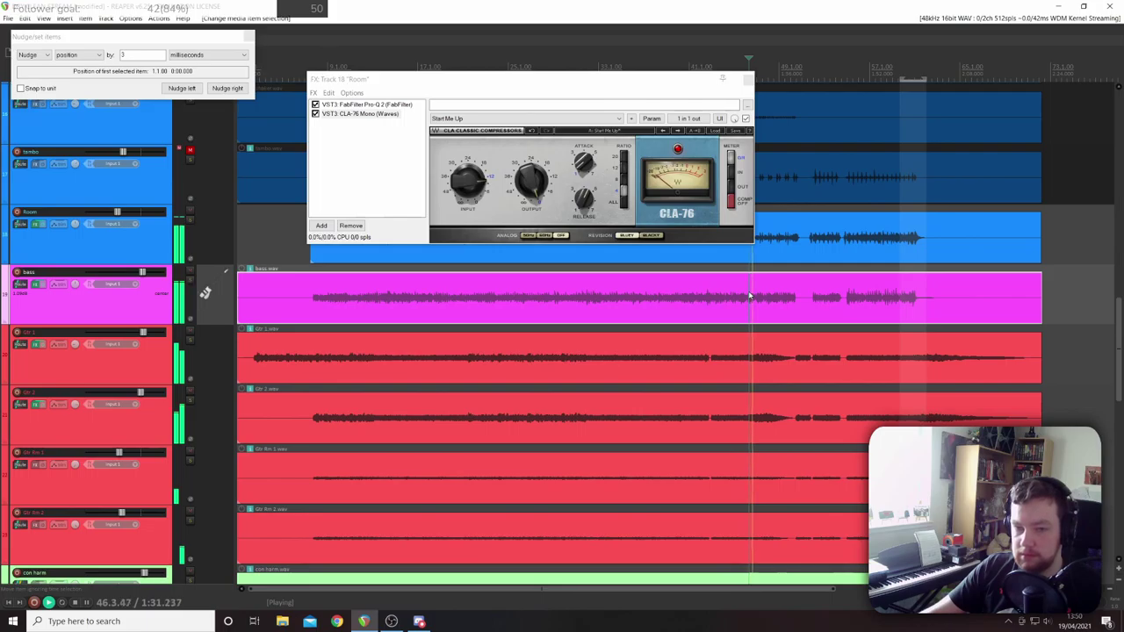
key(space)
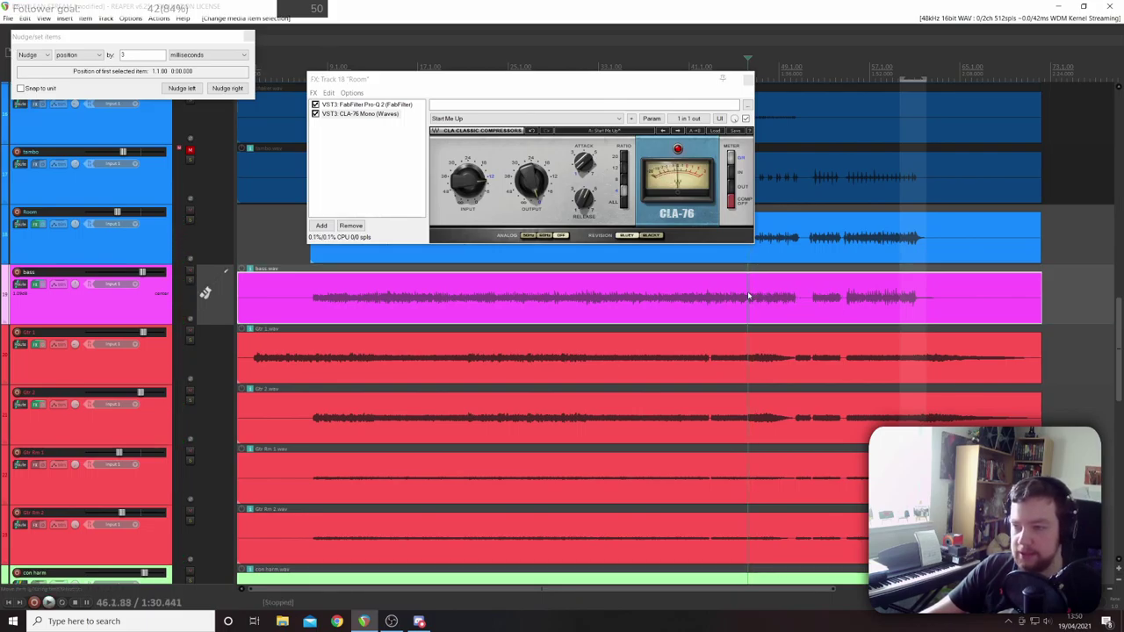
key(space)
- Raise the CLA-76 ratio one step and listen to the compression
click(625, 174)
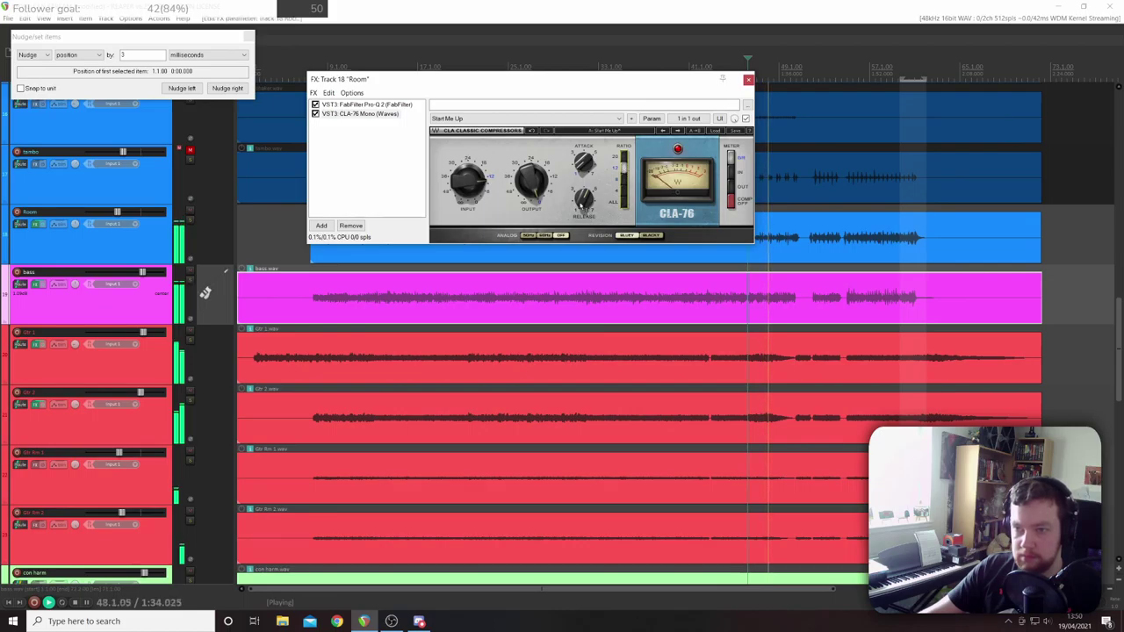
mouse_move(584, 201)
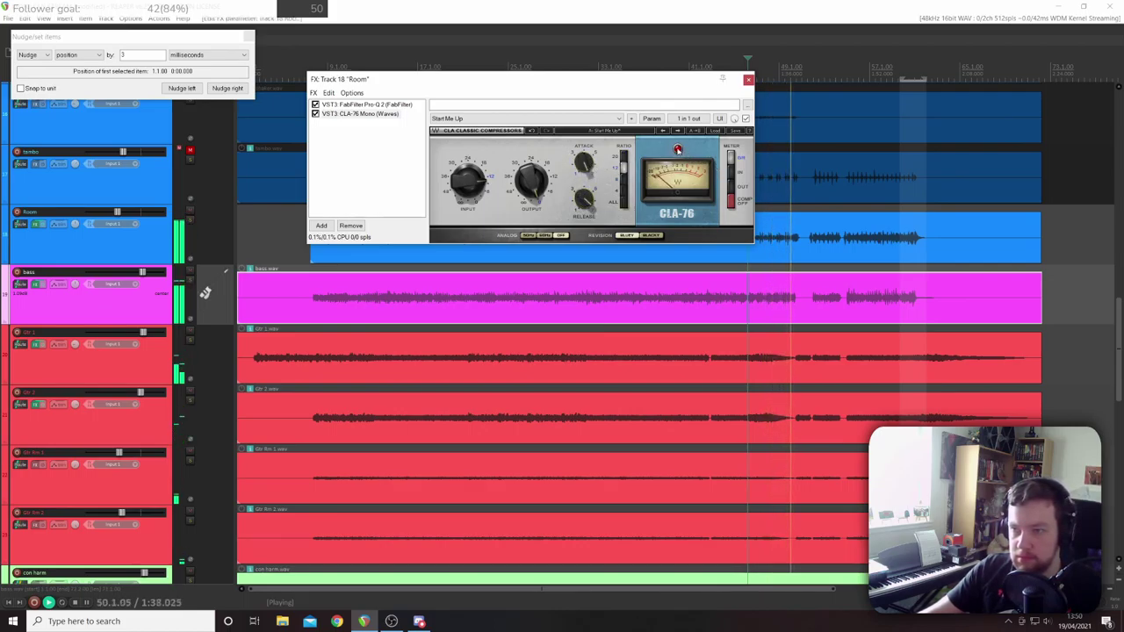
key(space)
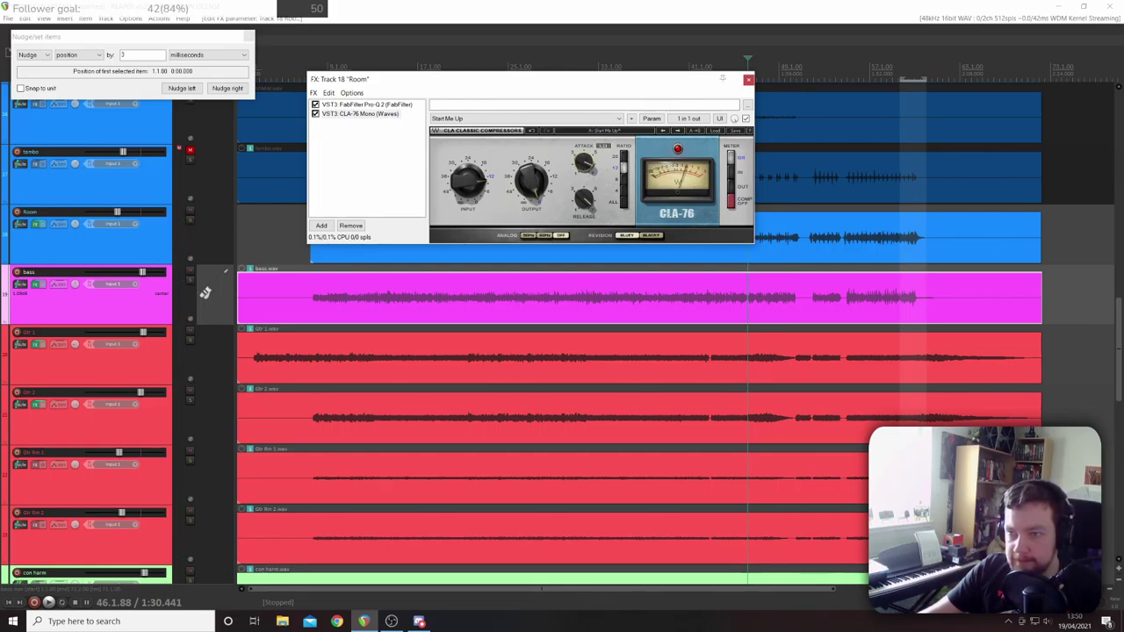
key(space)
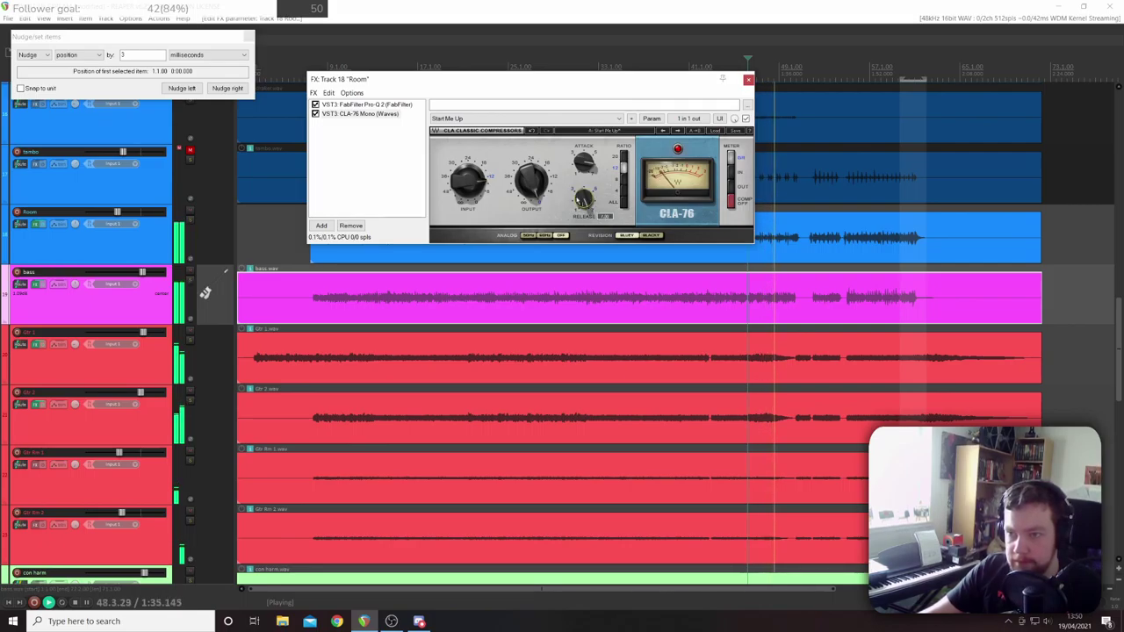
mouse_move(584, 162)
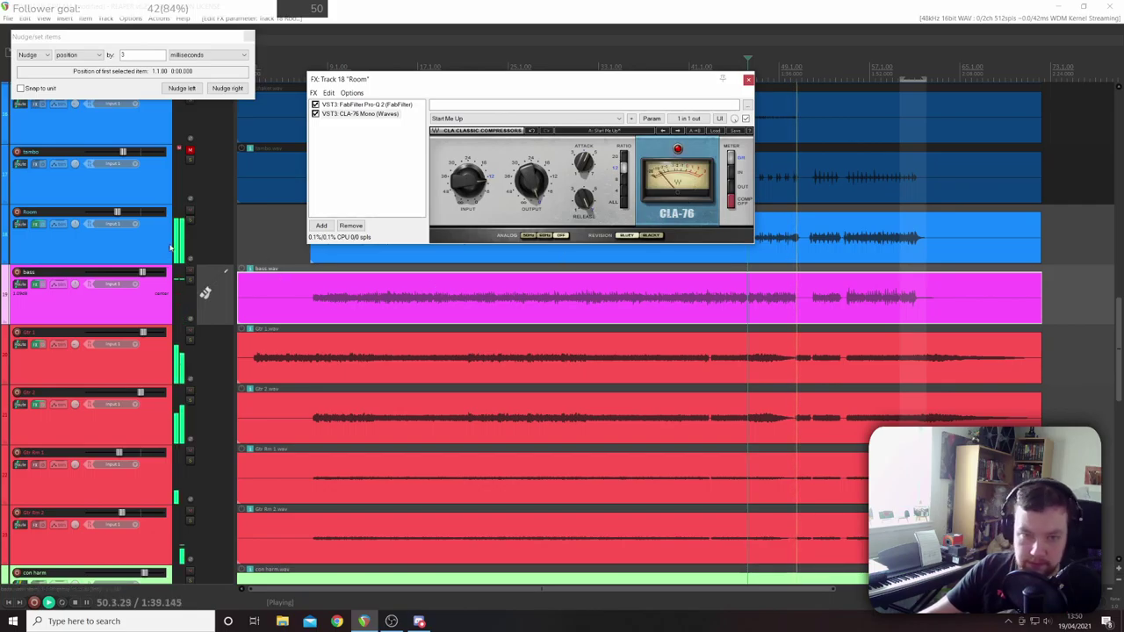
- Unmute the tambo track and compare the Room track muted against unmuted
click(190, 150)
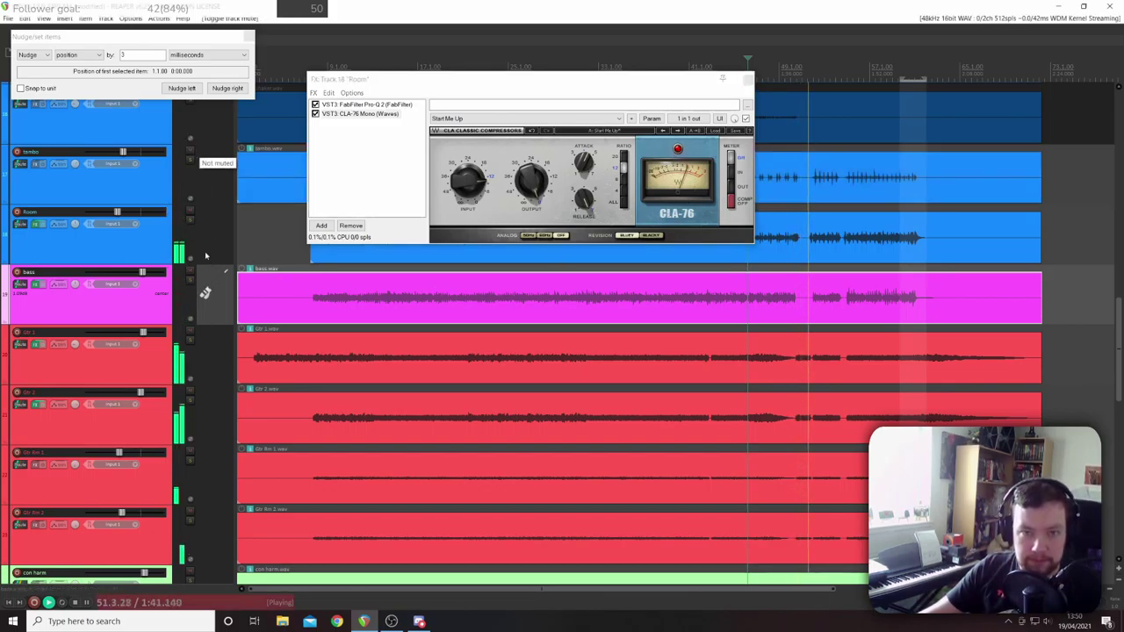
click(192, 211)
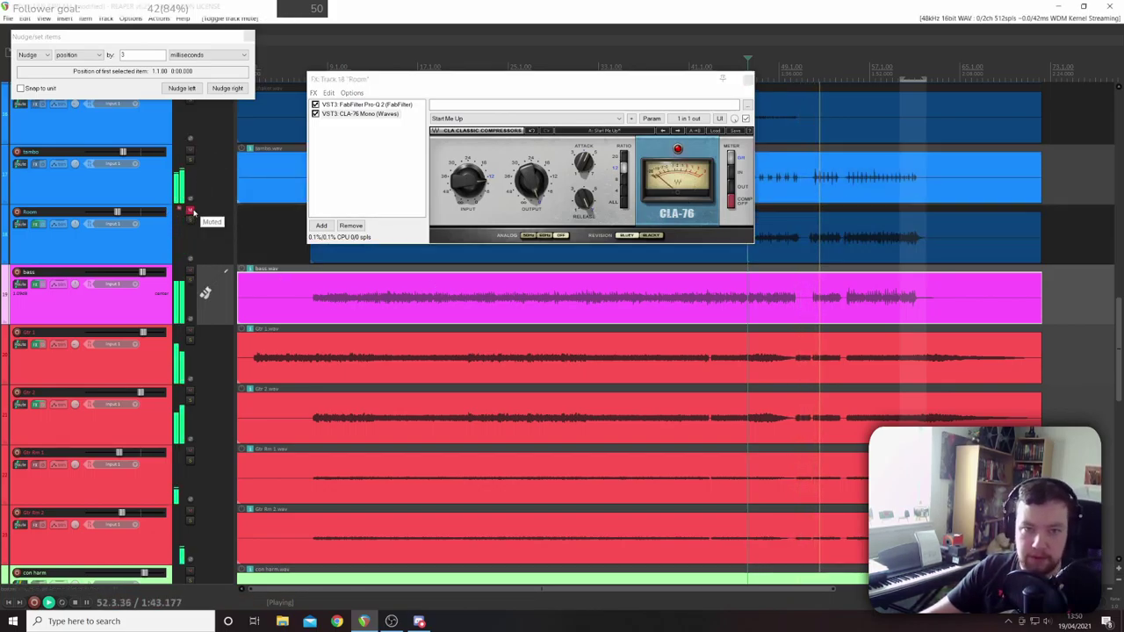
key(space)
click(192, 210)
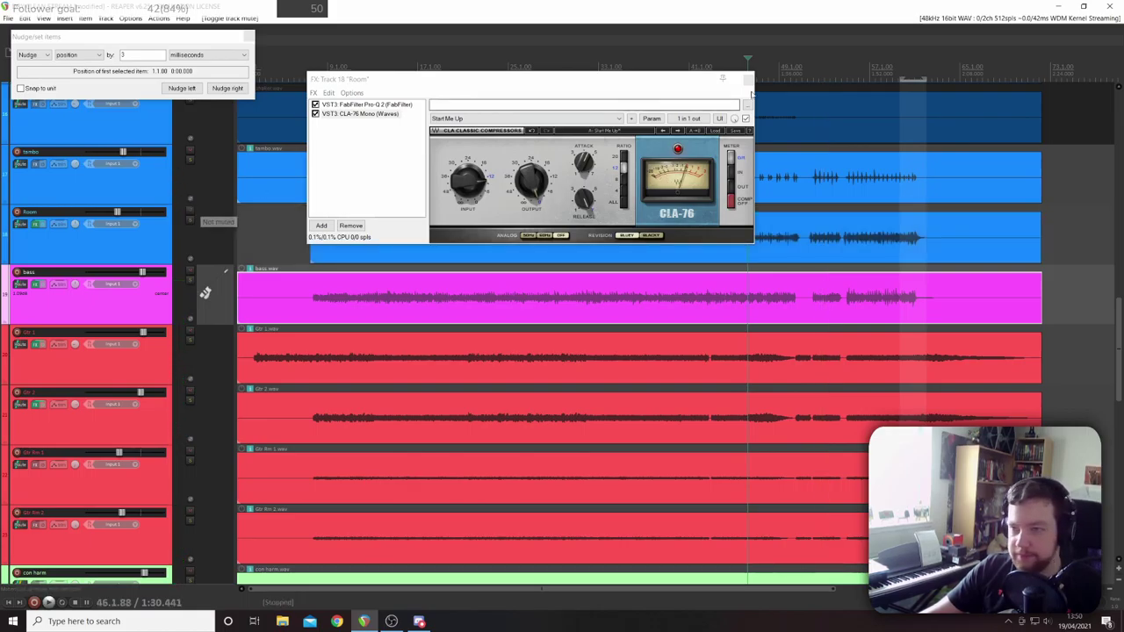
drag(826, 367, 581, 406)
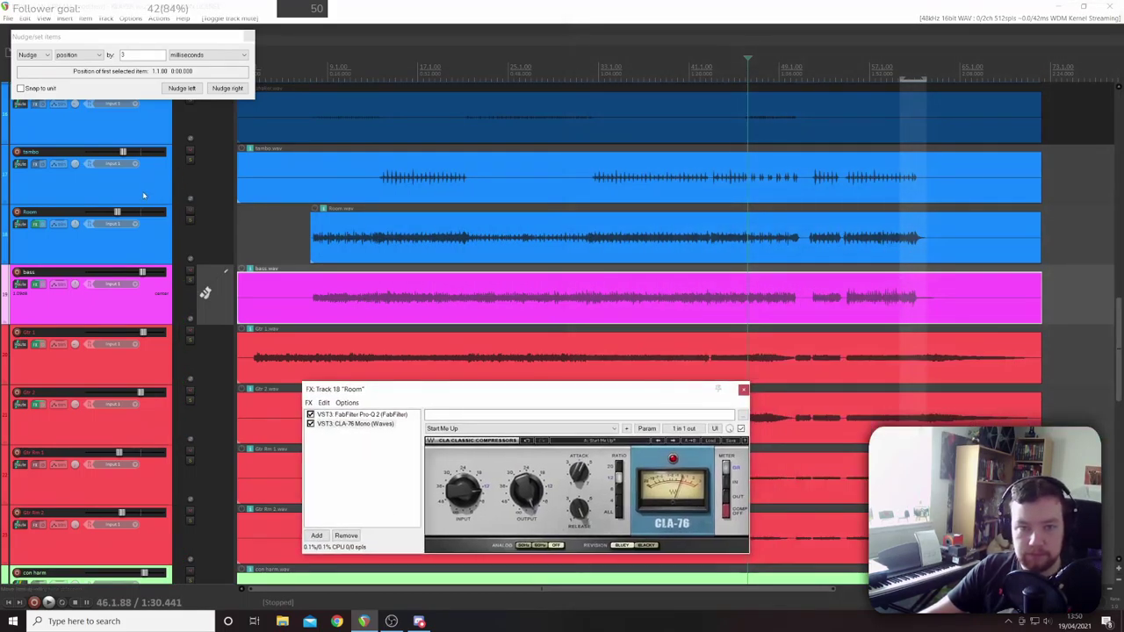
- Mute the side room, shaker and tambo tracks and adjust the CLA-76 Output level during playback
scroll(144, 195, up, 7)
scroll(144, 195, up, 3)
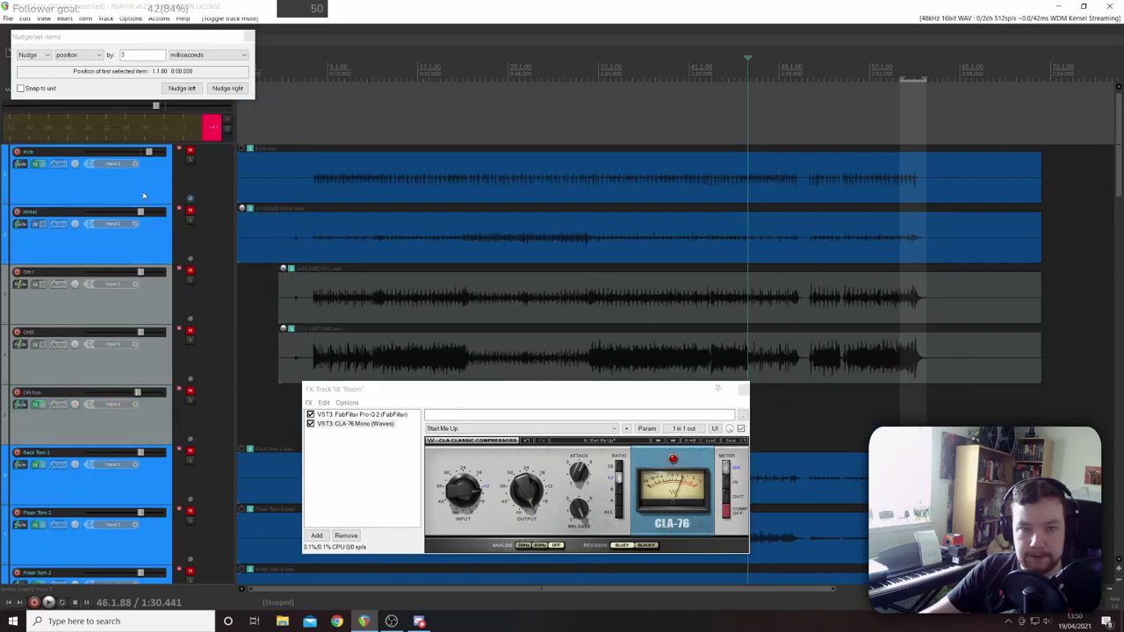
scroll(205, 347, down, 4)
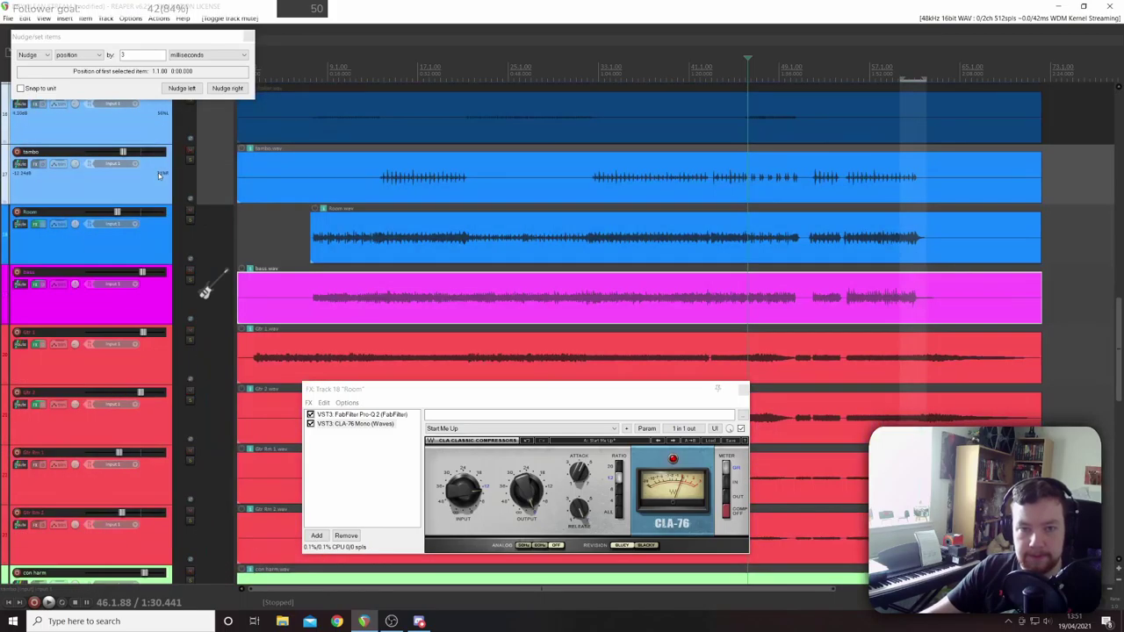
scroll(202, 162, up, 2)
click(801, 355)
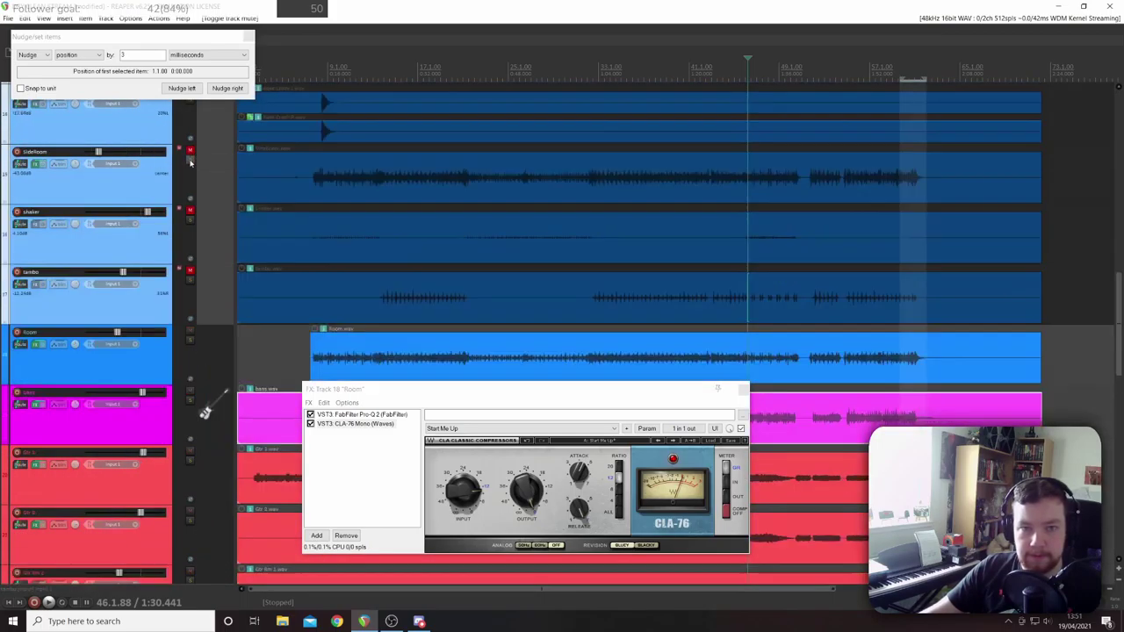
key(space)
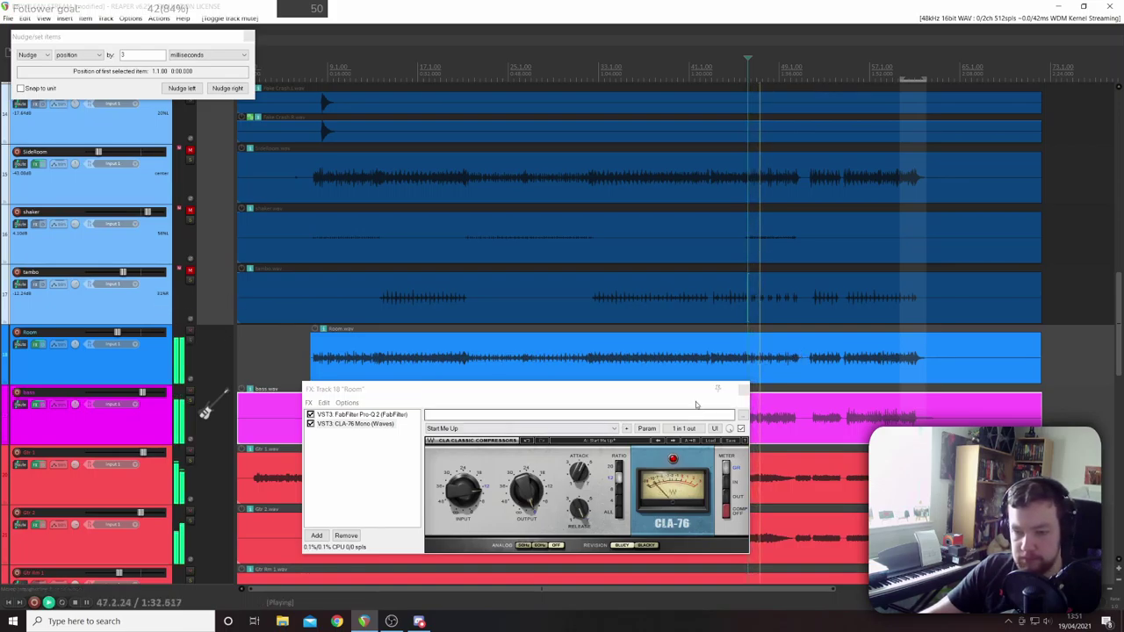
click(526, 484)
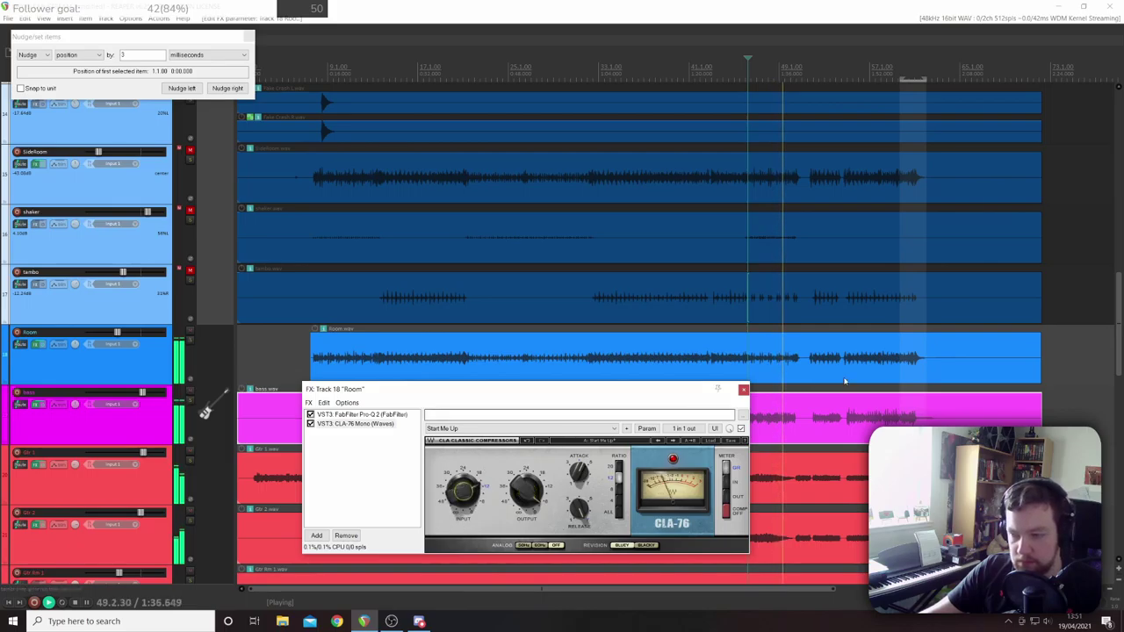
- Close Room's FX chain, unmute side room, shaker and tambo, mute Room, and set playback near the start
click(743, 389)
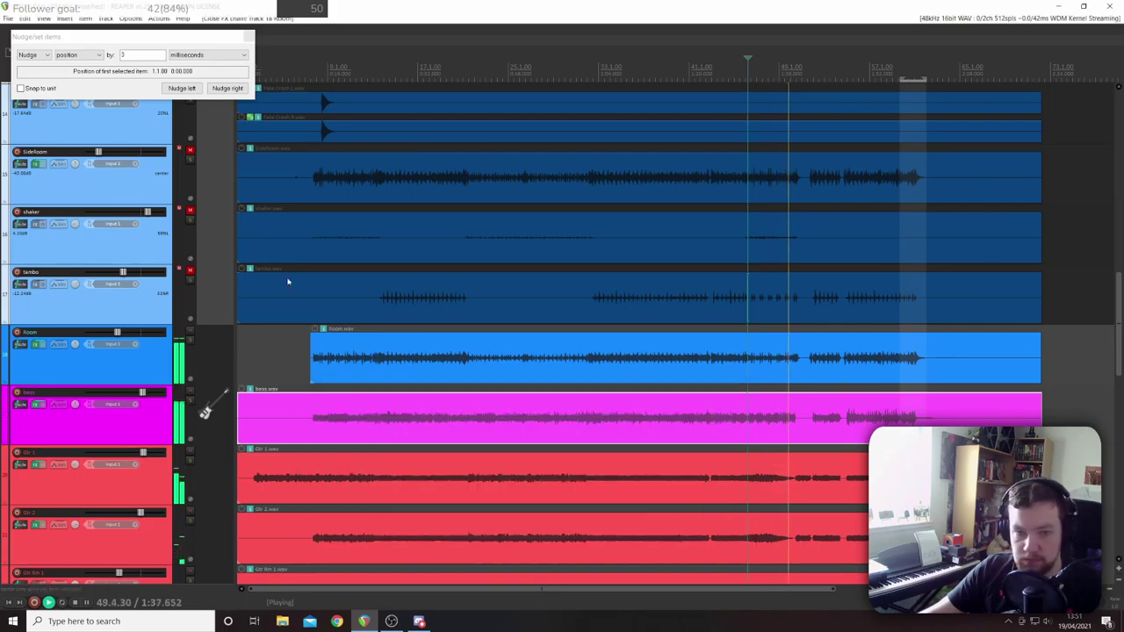
click(188, 271)
click(189, 331)
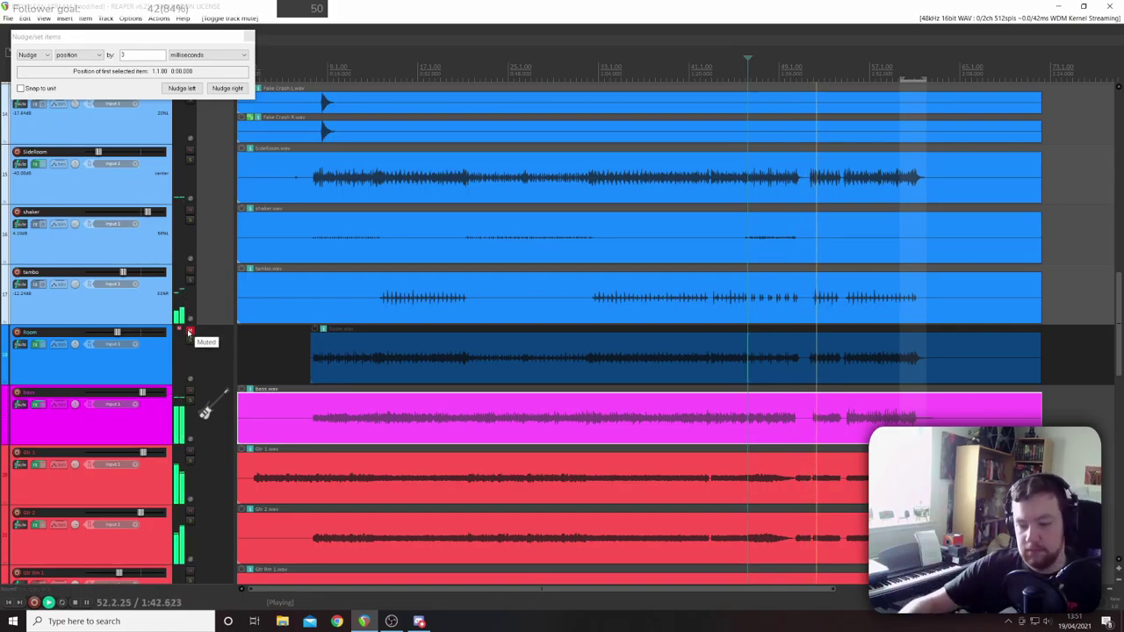
key(space)
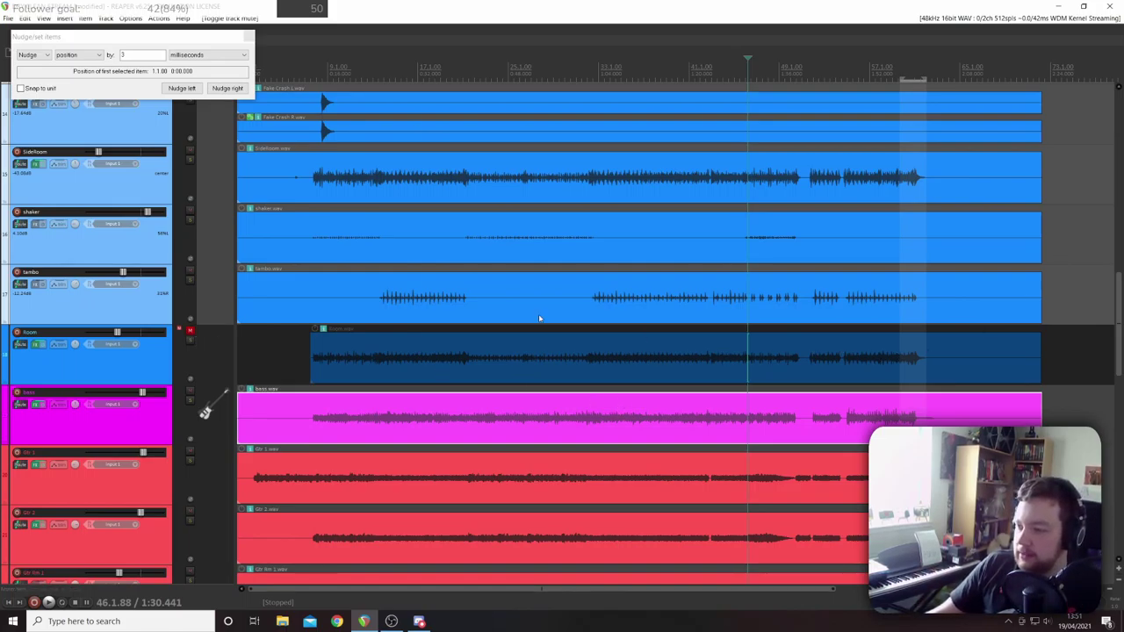
click(266, 355)
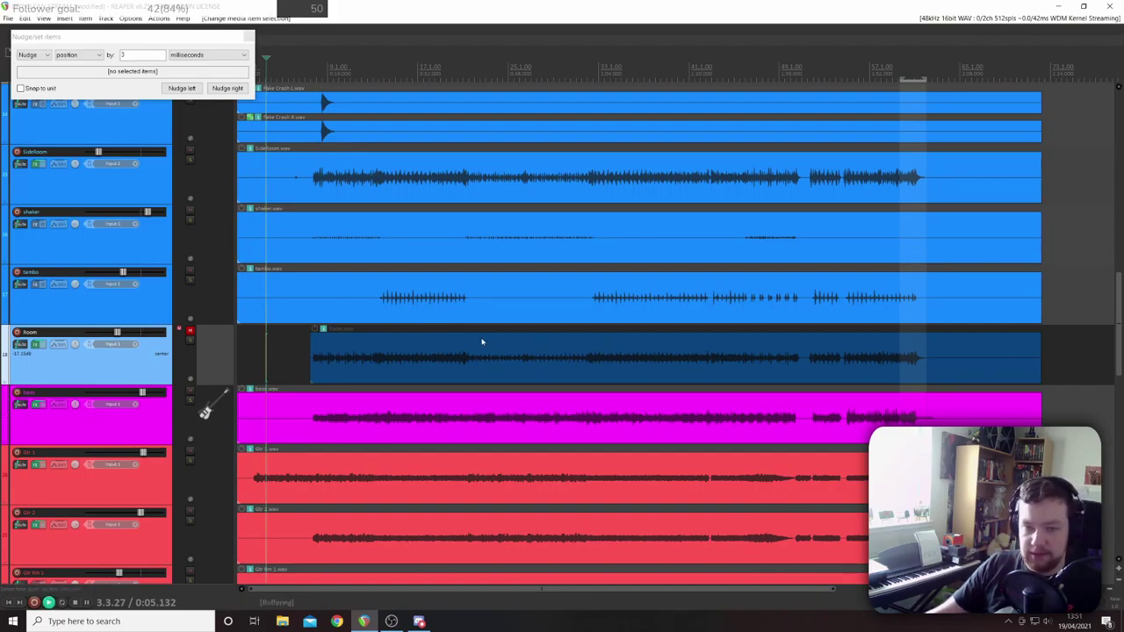
- Turn the Room track down to about -45 dB and select the Room item during playback
key(space)
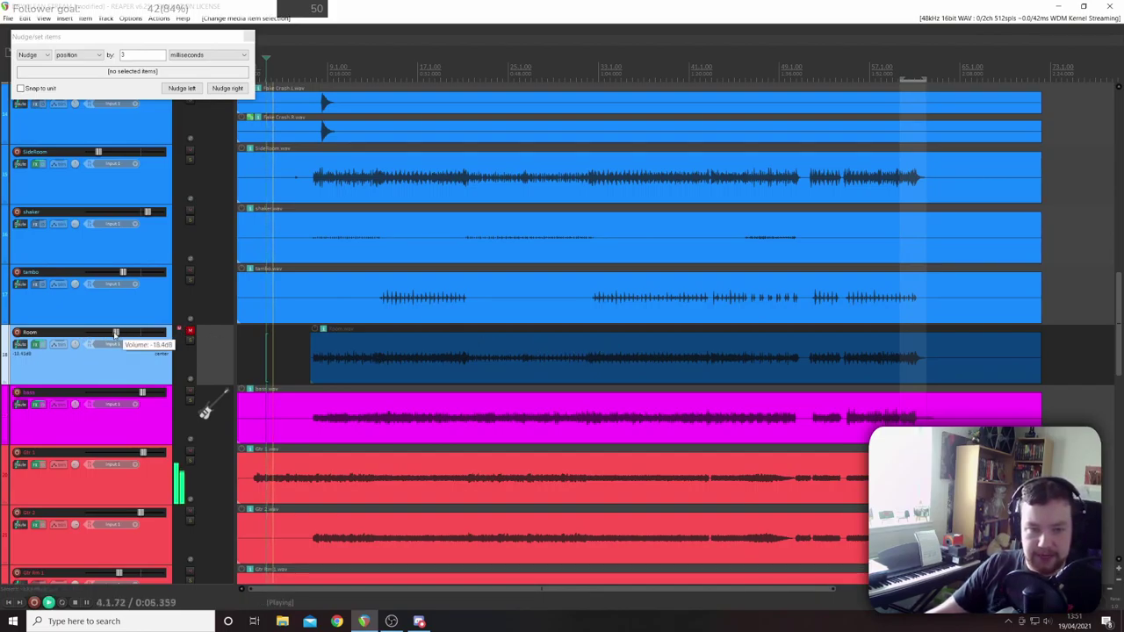
drag(117, 332, 99, 332)
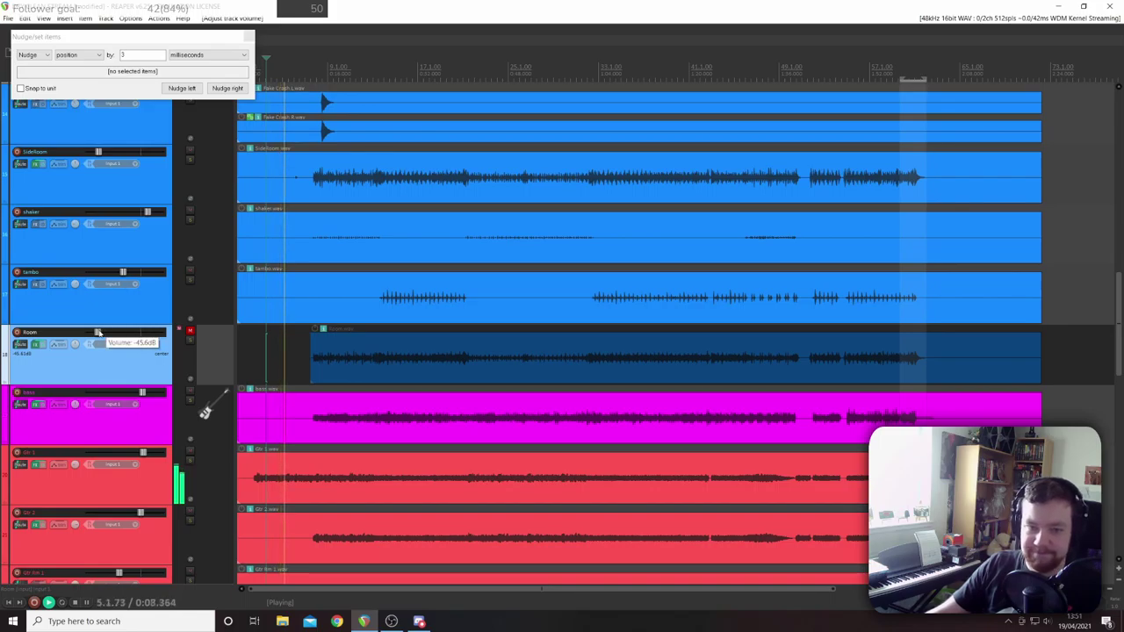
key(space)
click(326, 361)
key(space)
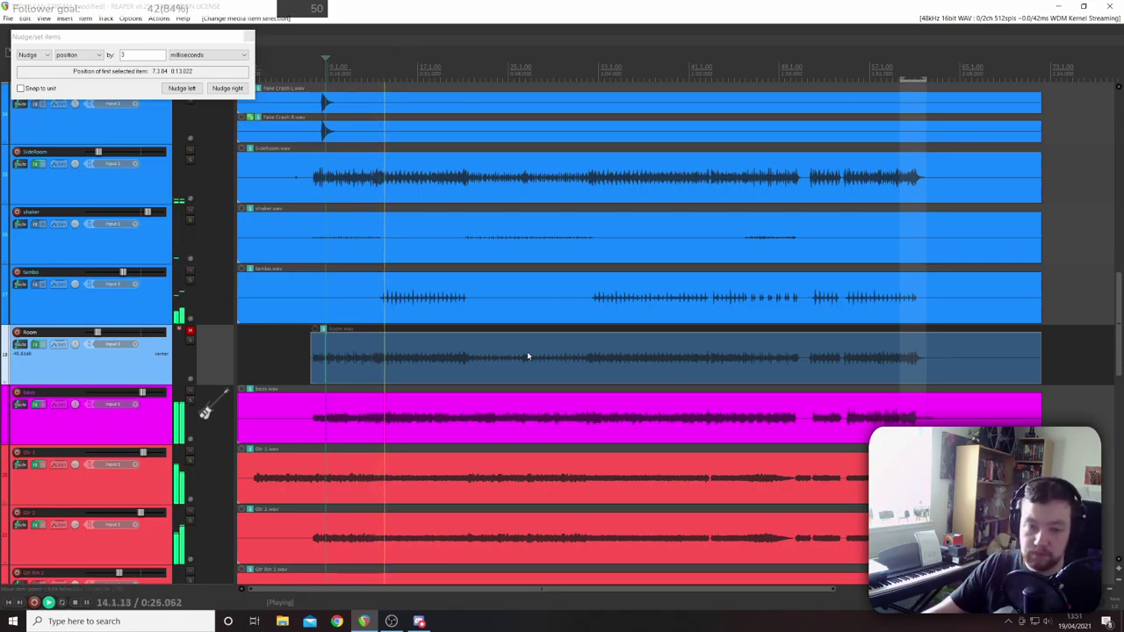
- Unmute Room, bypass its CLA-76 compressor, and set its volume to about -30.7 dB
click(190, 331)
drag(95, 336, 92, 336)
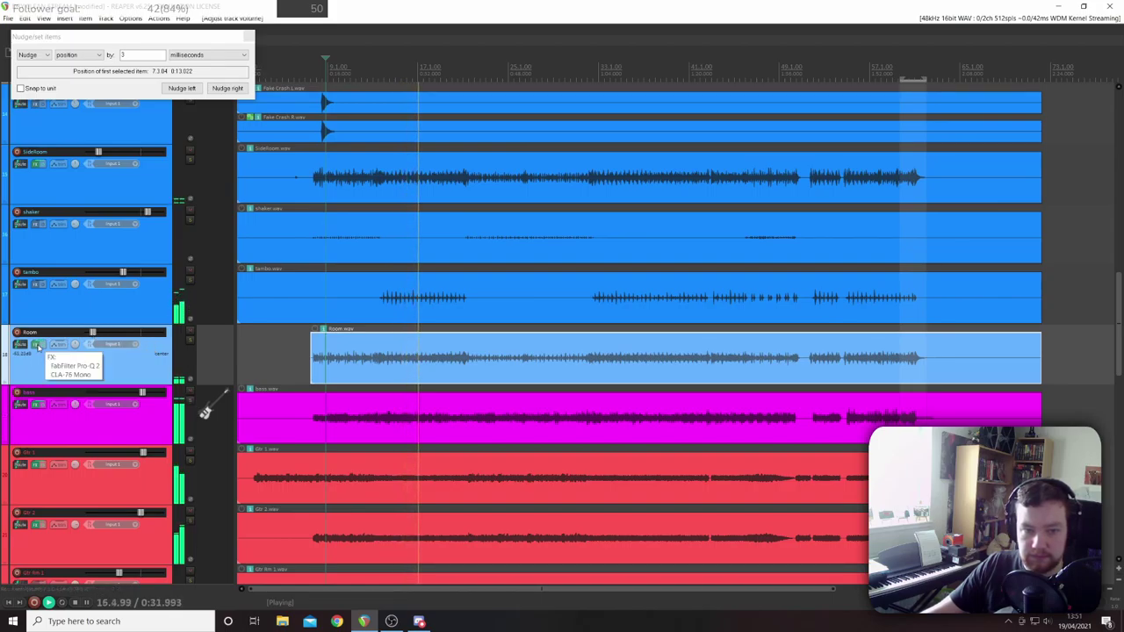
click(57, 343)
click(310, 424)
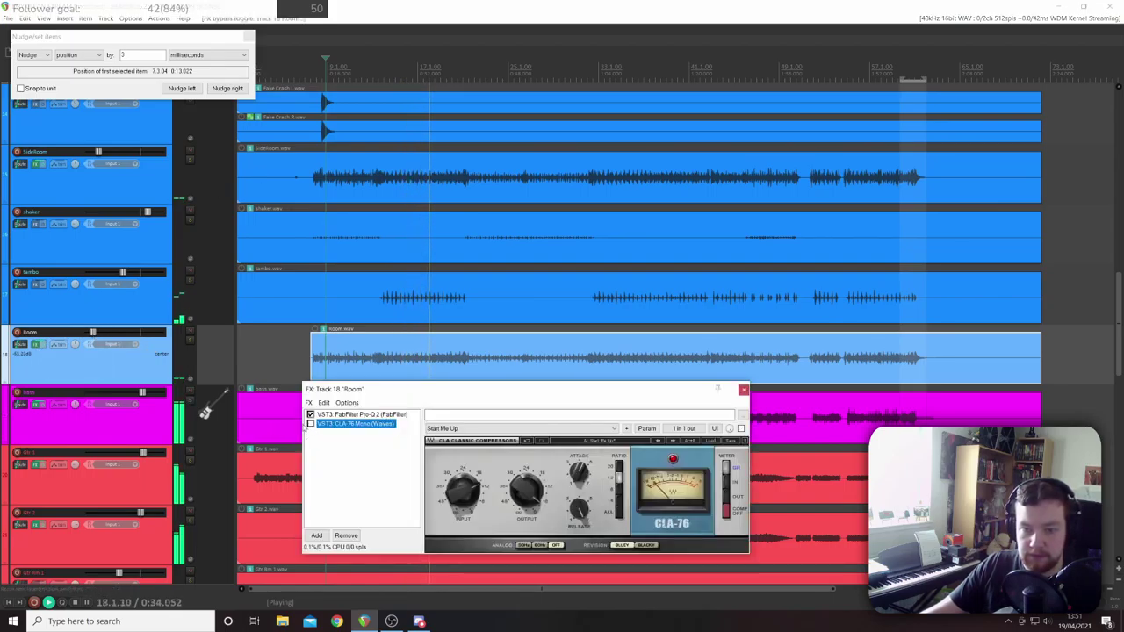
click(742, 389)
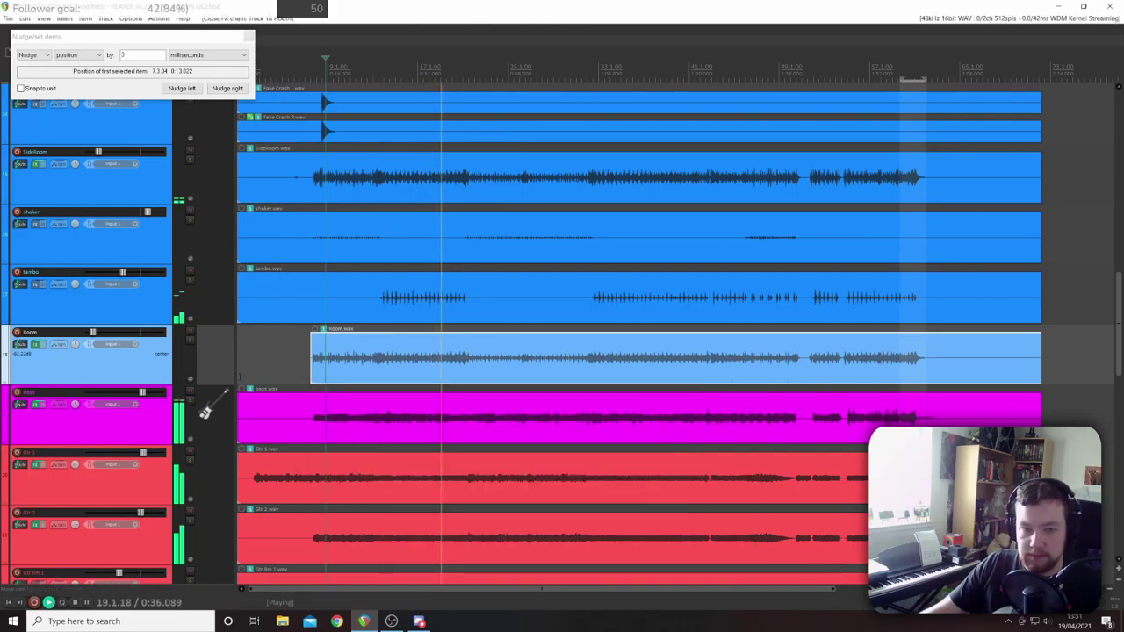
drag(92, 334, 106, 335)
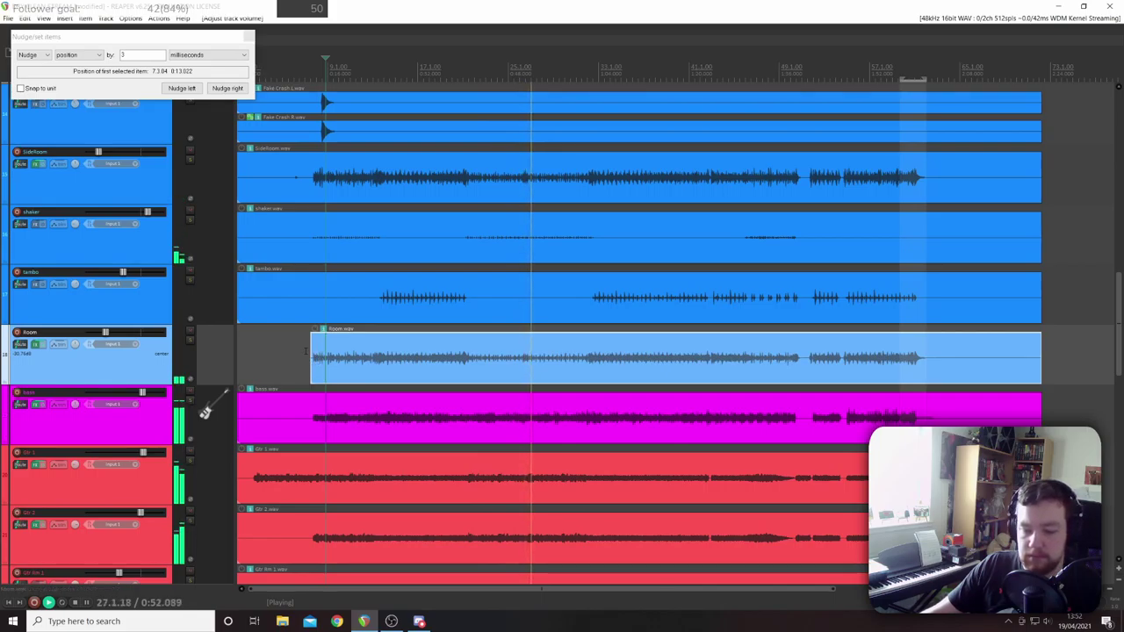
- Raise the Room fader past -30.7 dB during playback, then stop playback
mouse_move(109, 337)
mouse_down()
mouse_move(132, 332)
mouse_move(105, 335)
mouse_up()
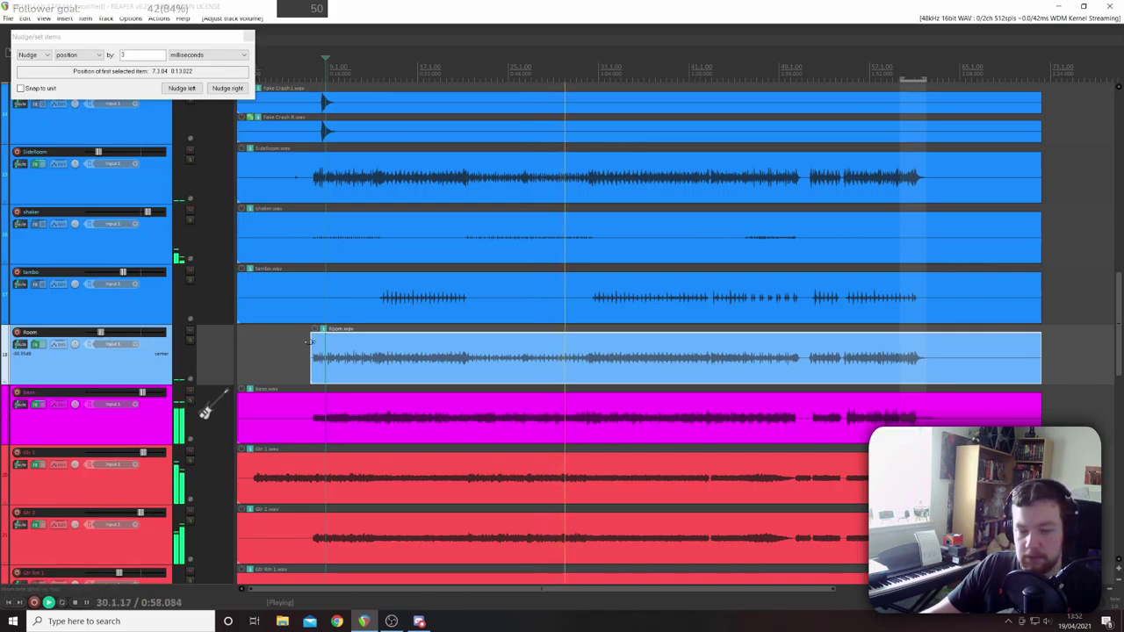
key(space)
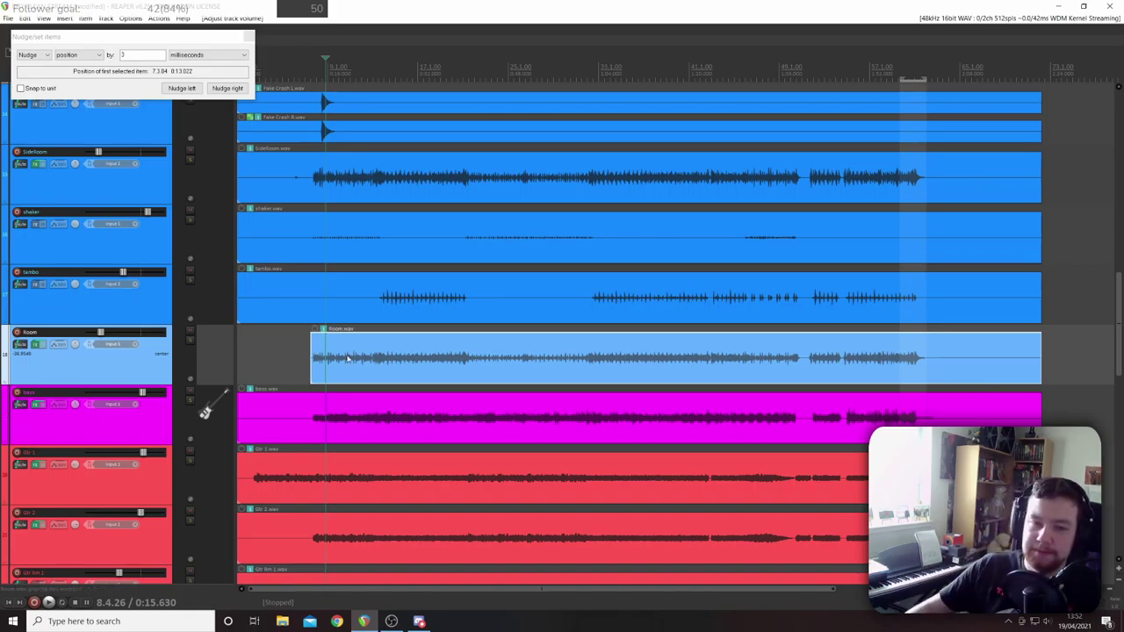
- Close the Nudge/set items window, deselect the Room item, and nudge the edit position forward
click(249, 36)
click(250, 36)
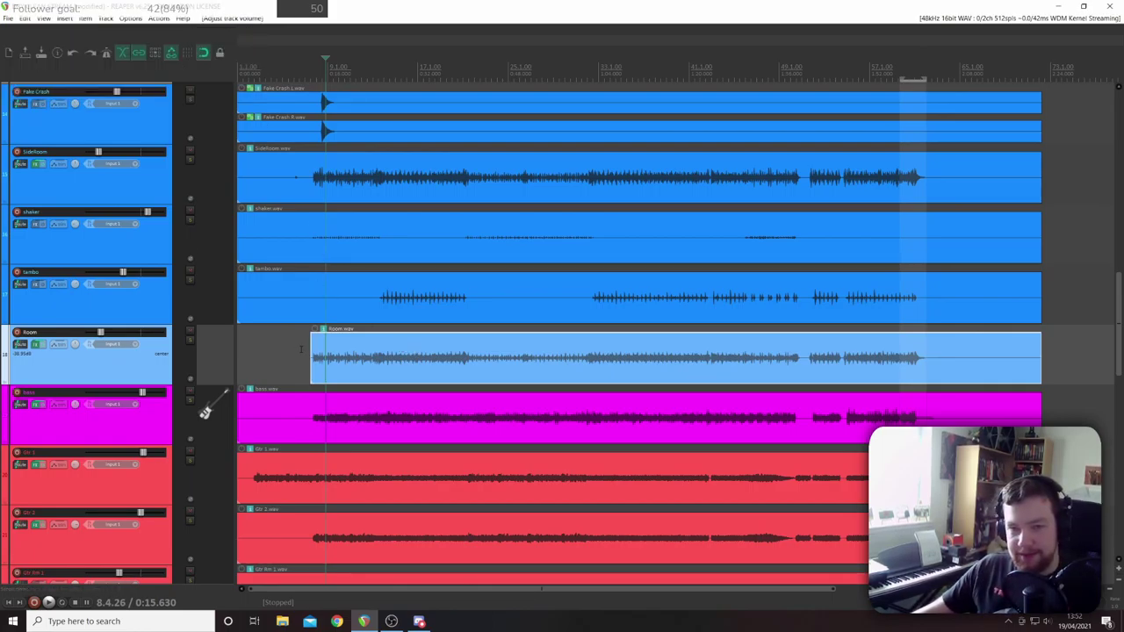
key(Escape)
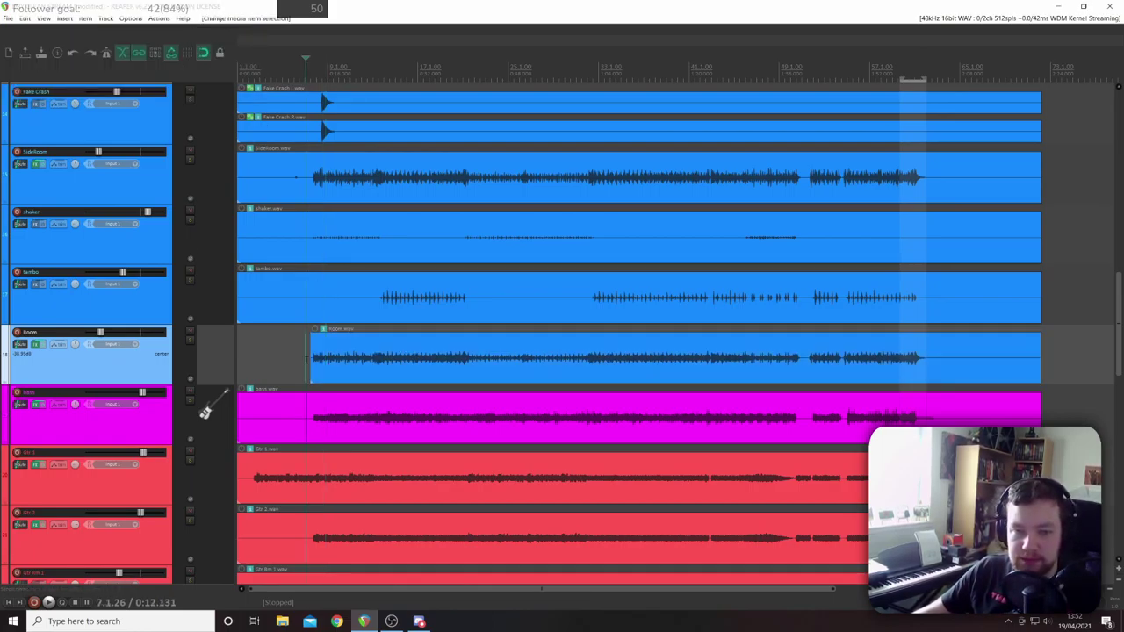
key(Right)
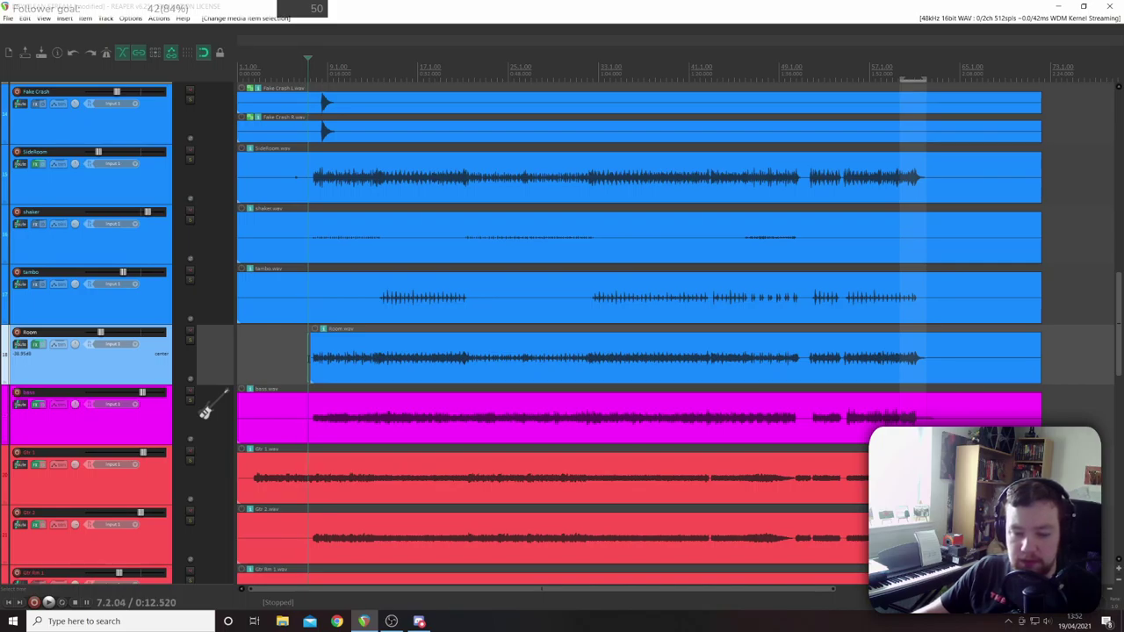